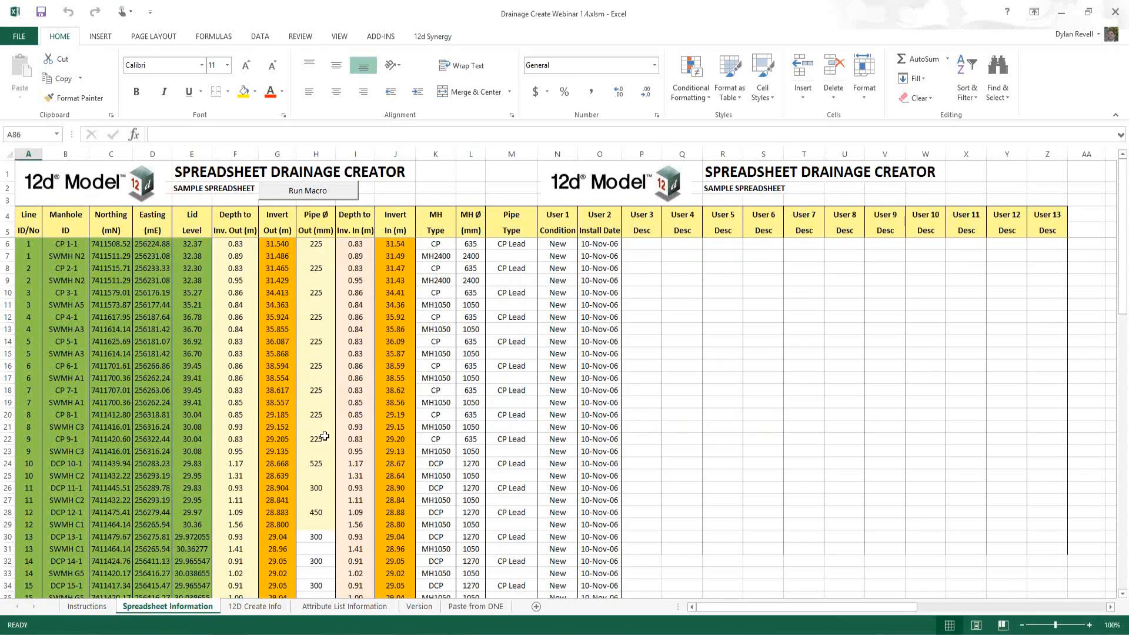
Step: Compare the 12D Create Info sheet with the lid level and source data on the Spreadsheet Information sheet
click(266, 610)
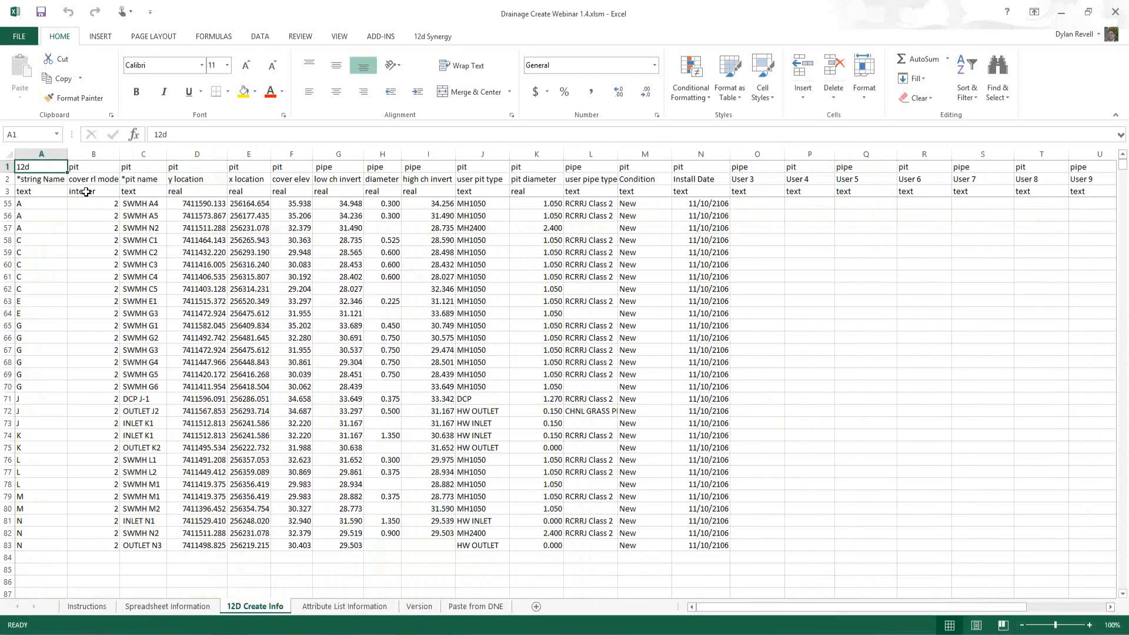
click(176, 606)
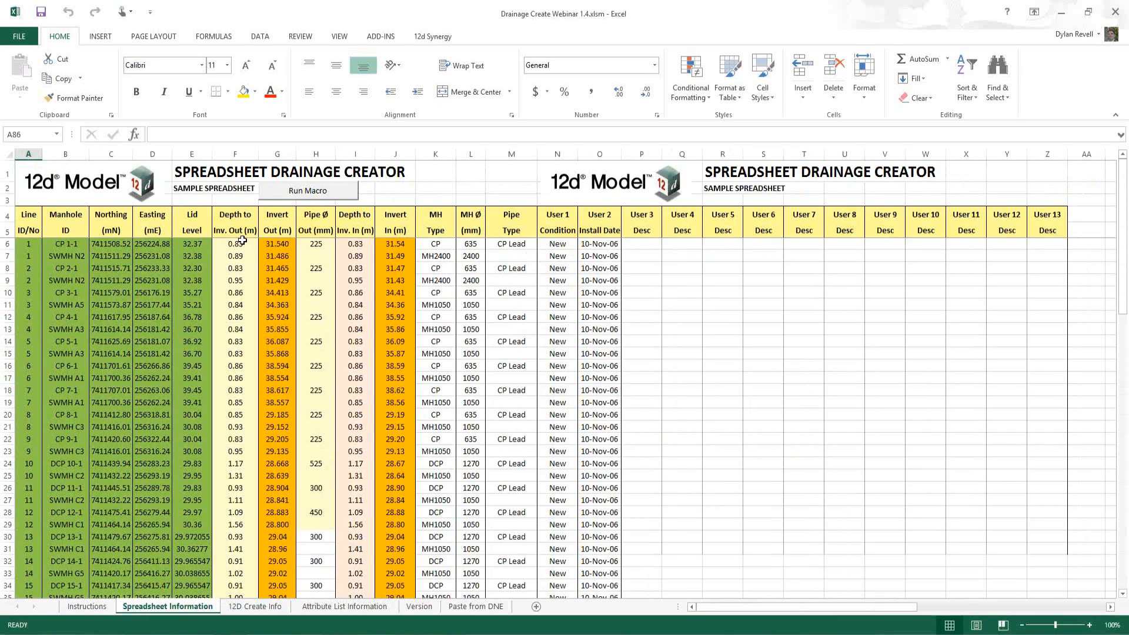
click(192, 245)
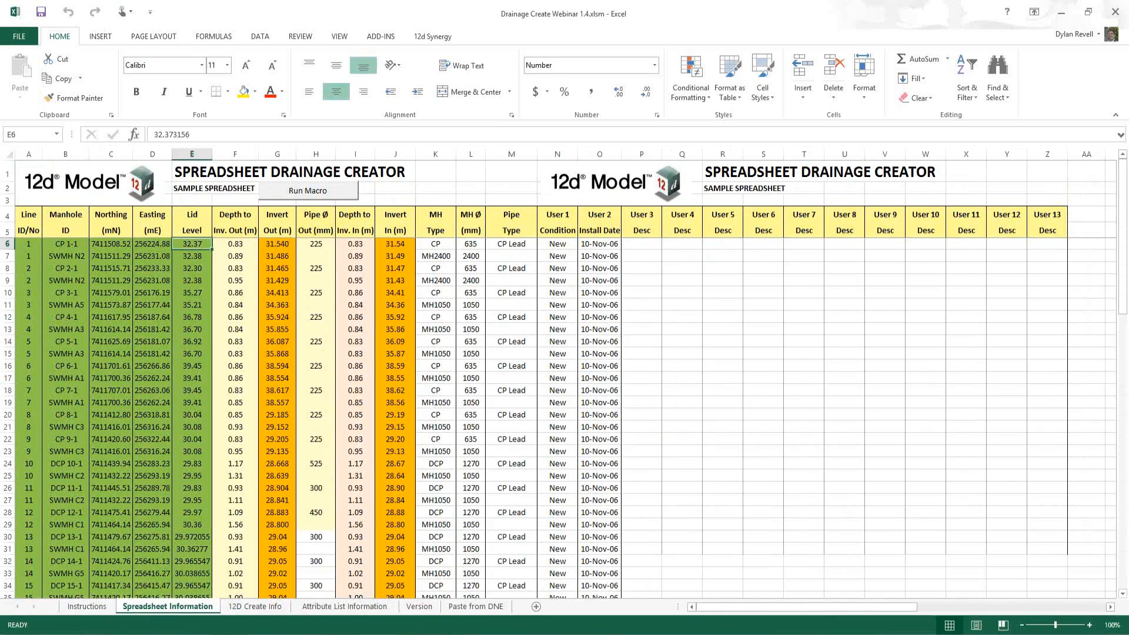
Step: Switch to 12d Model and set the drainage tin default to S Finished Surface
mouse_move(339, 634)
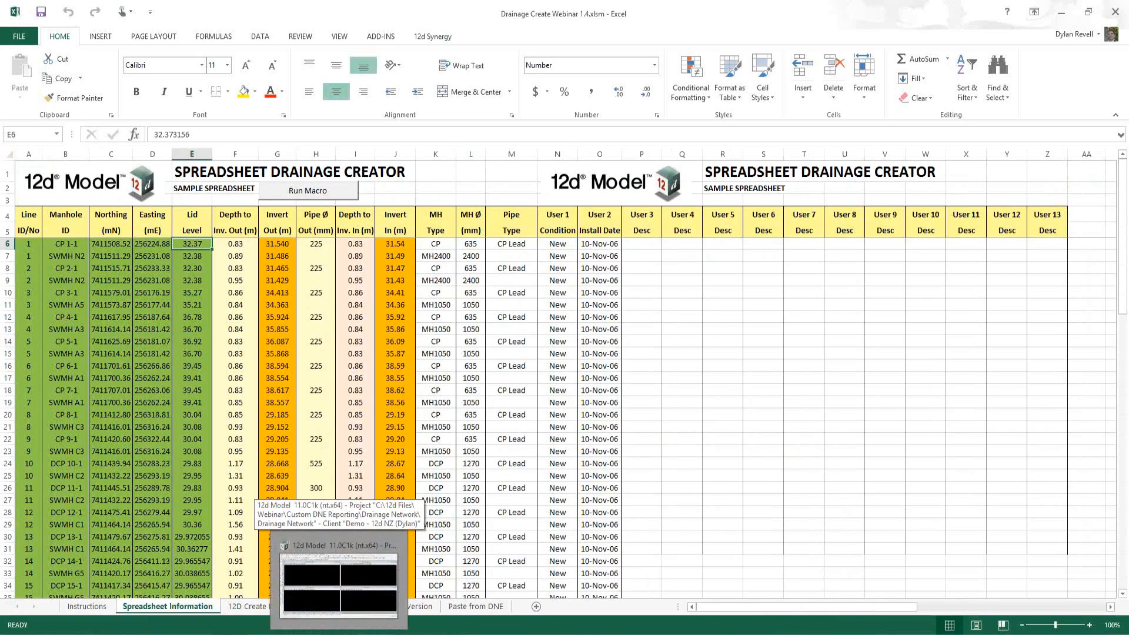
click(339, 634)
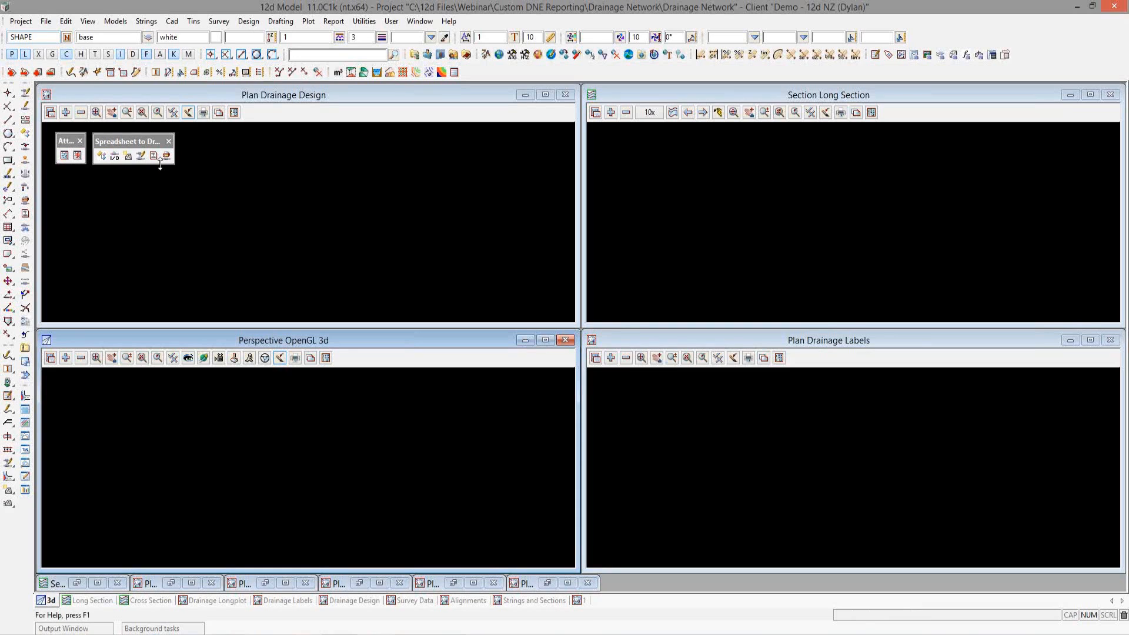
click(102, 156)
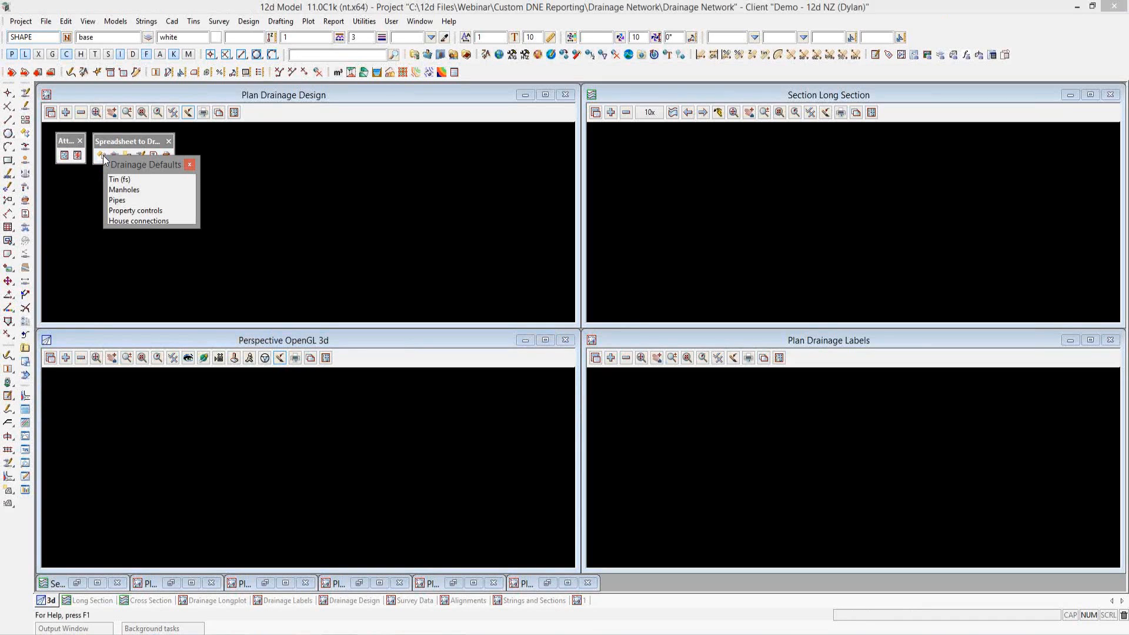
click(117, 181)
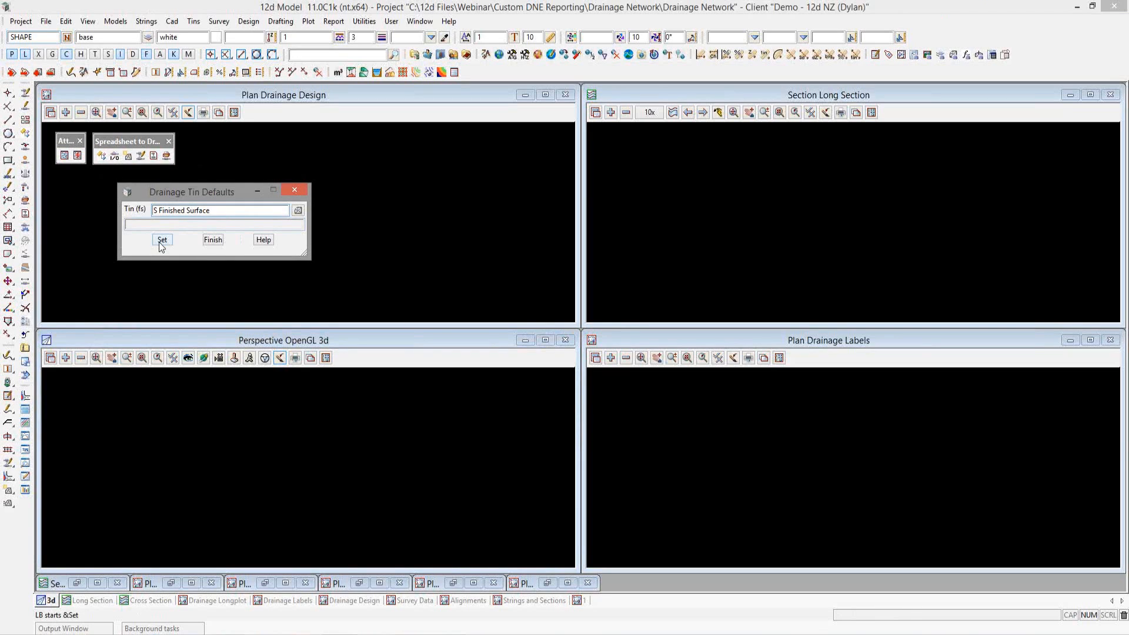
click(214, 240)
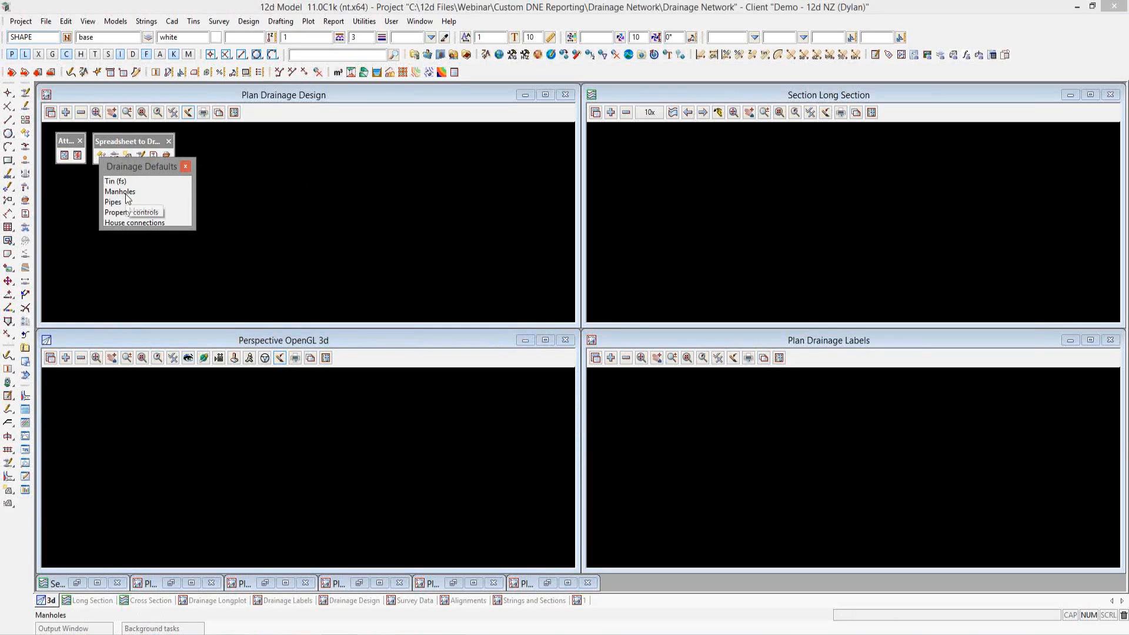
Step: Set the drainage manhole defaults to diameter 1.05, drop 0.02 and type MH1050
click(122, 192)
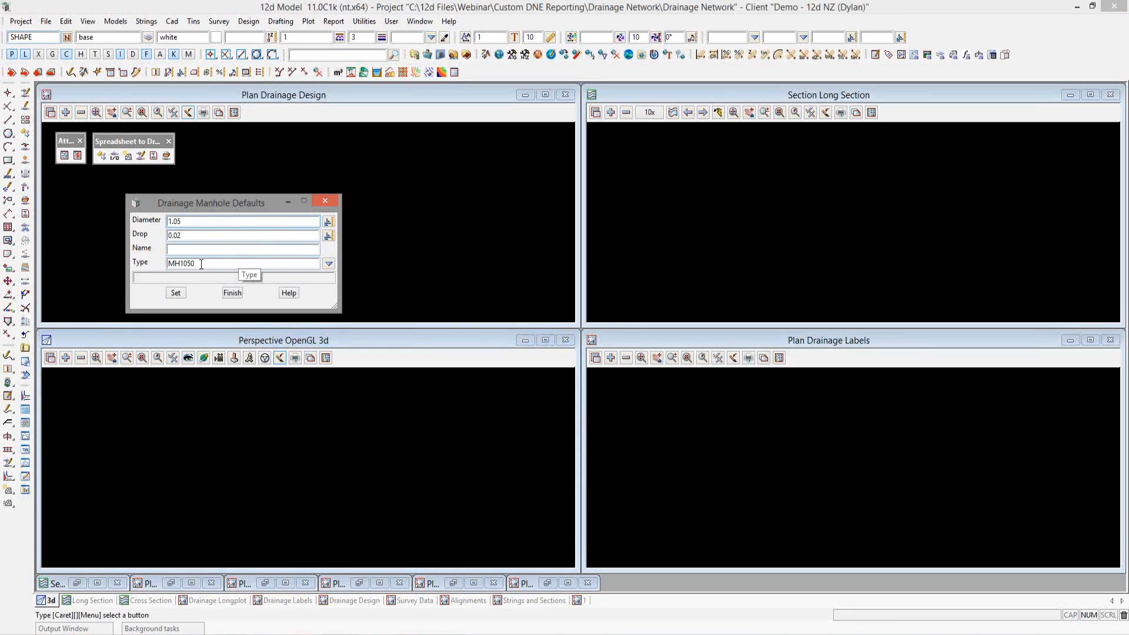
click(177, 293)
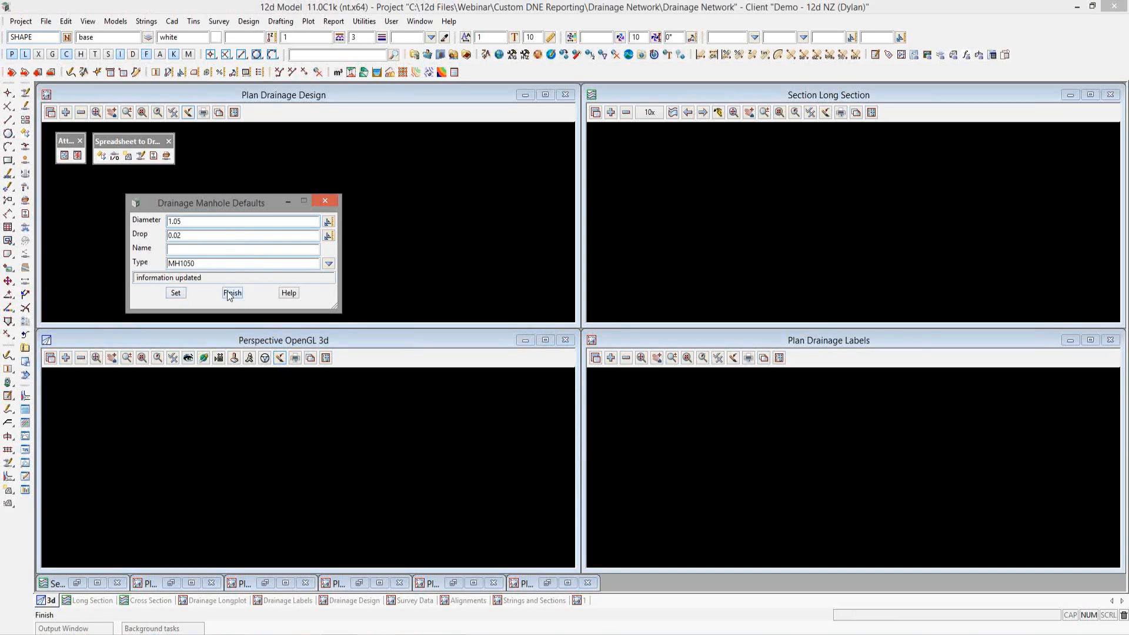
click(232, 293)
Step: Set the drainage pipe defaults to diameter 0.225, minimum grade 100, minimum cover 1.1 and type RCRRJ Class 2
click(101, 156)
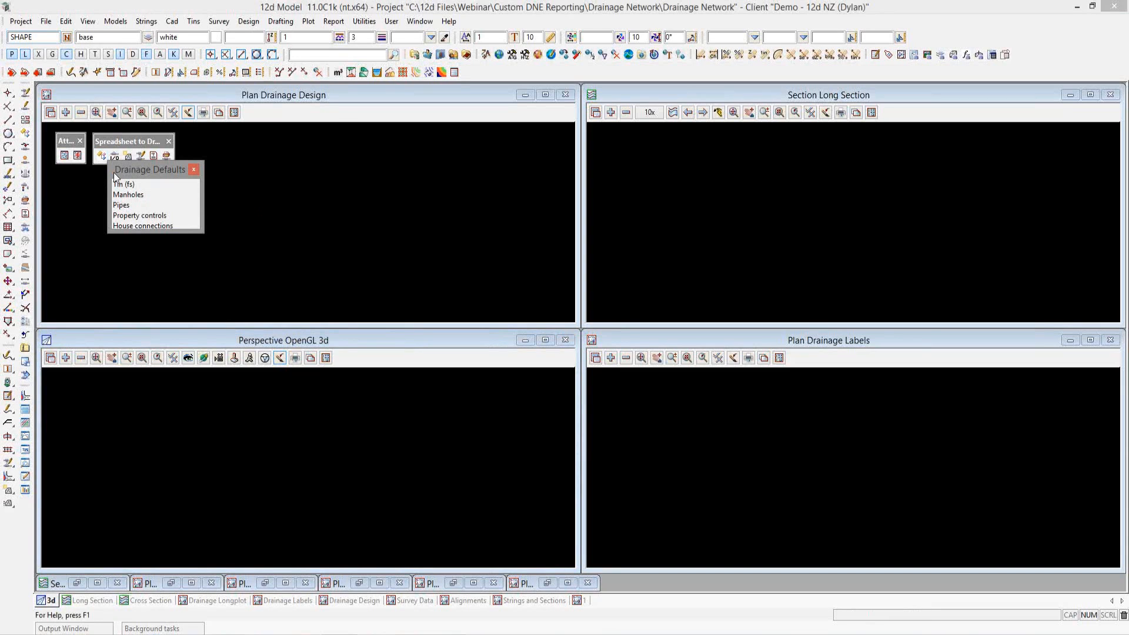
click(123, 206)
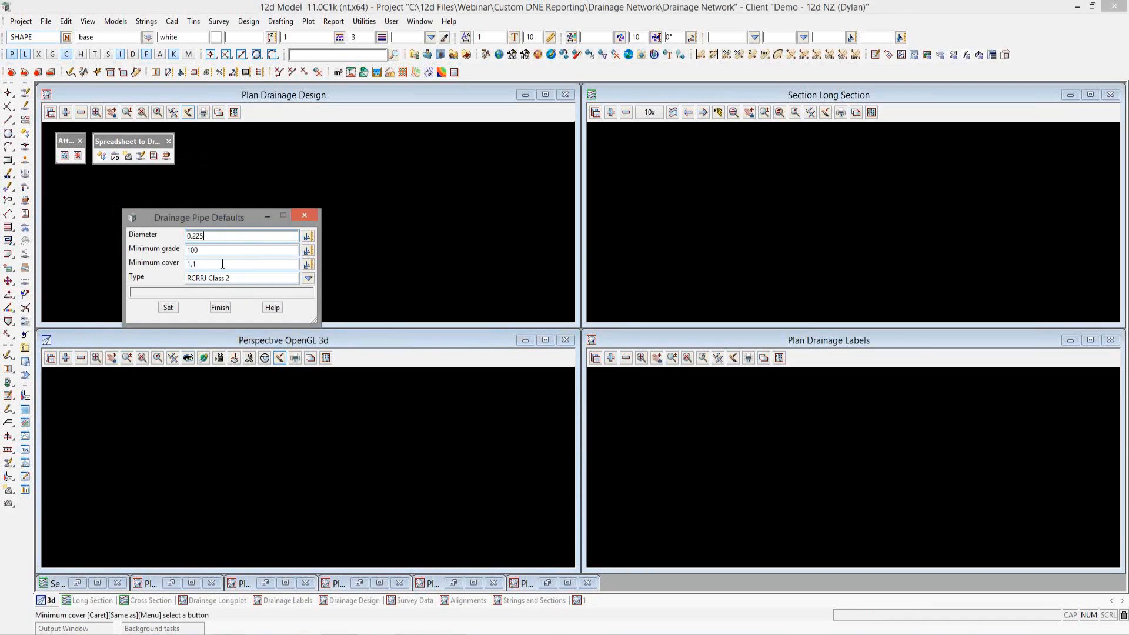
click(173, 308)
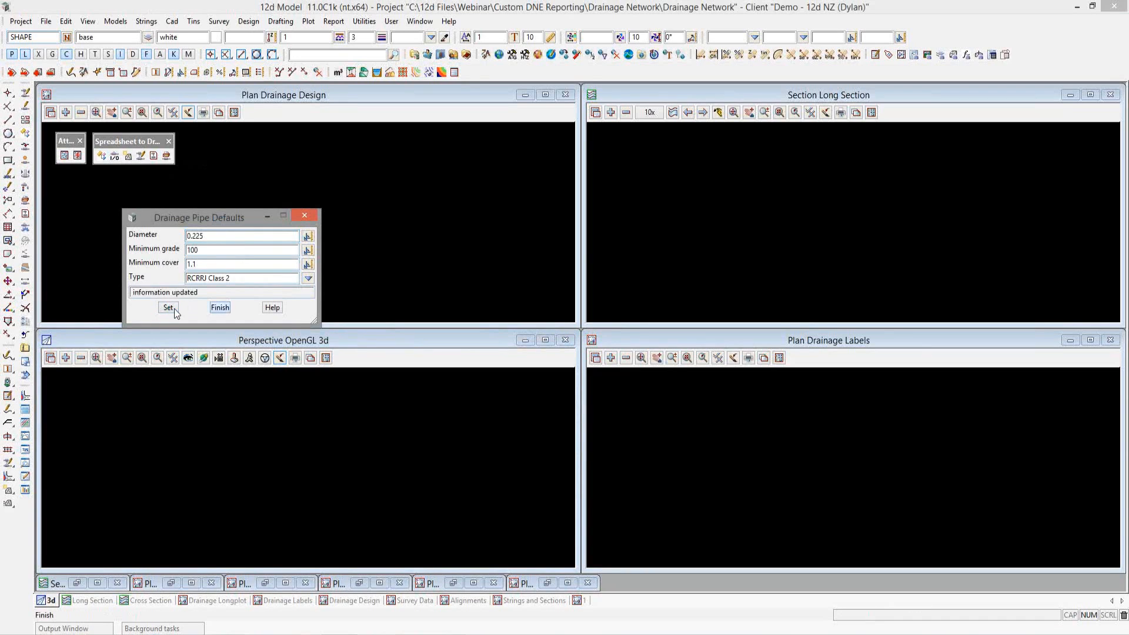
click(220, 307)
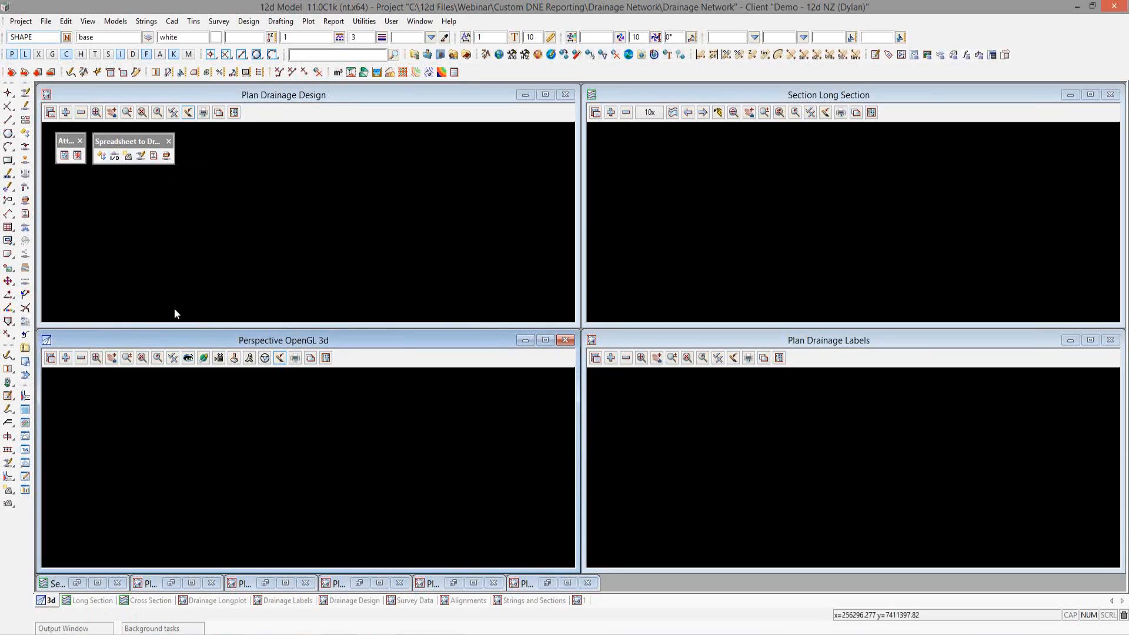
Step: Open the Drainage Input/Output Interface for the Spreadsheet clipboard format and move its dialog over the views
click(114, 156)
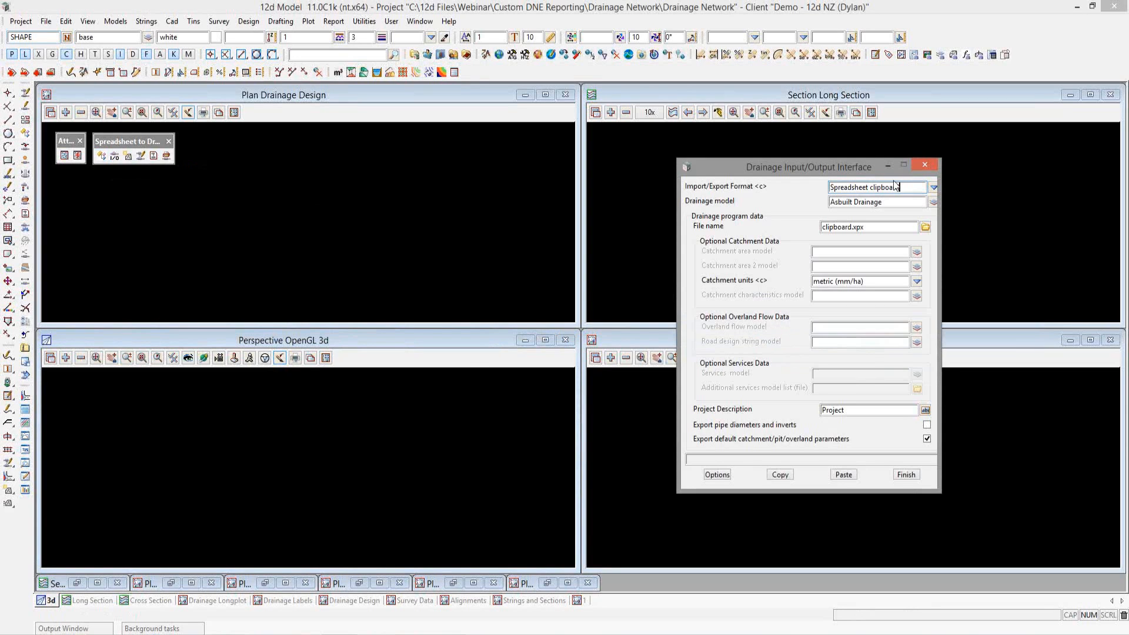
drag(845, 168, 511, 143)
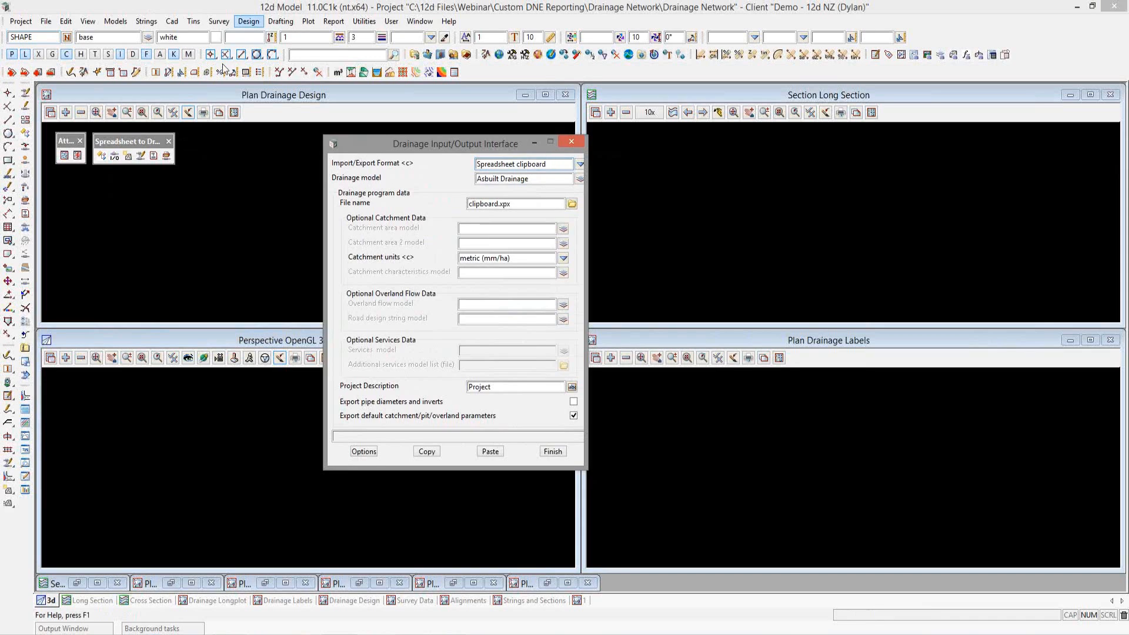
Step: Open a second Drainage Input/Output Interface with the Version 6 Pit/pipe design interface command, and close the duplicate
click(248, 21)
mouse_move(276, 108)
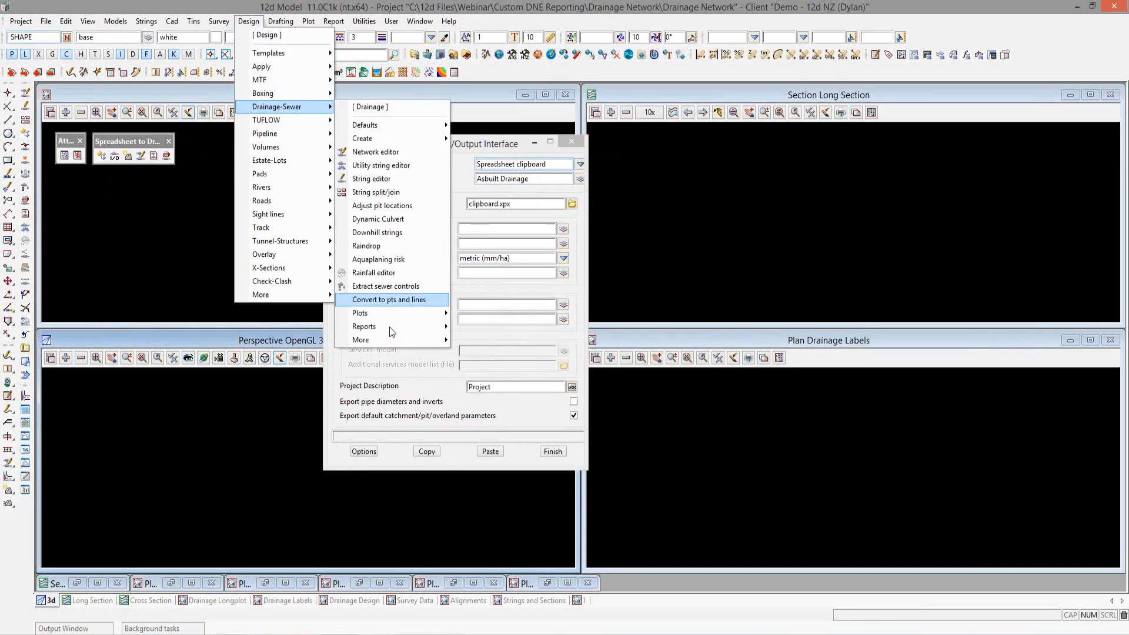
mouse_move(389, 343)
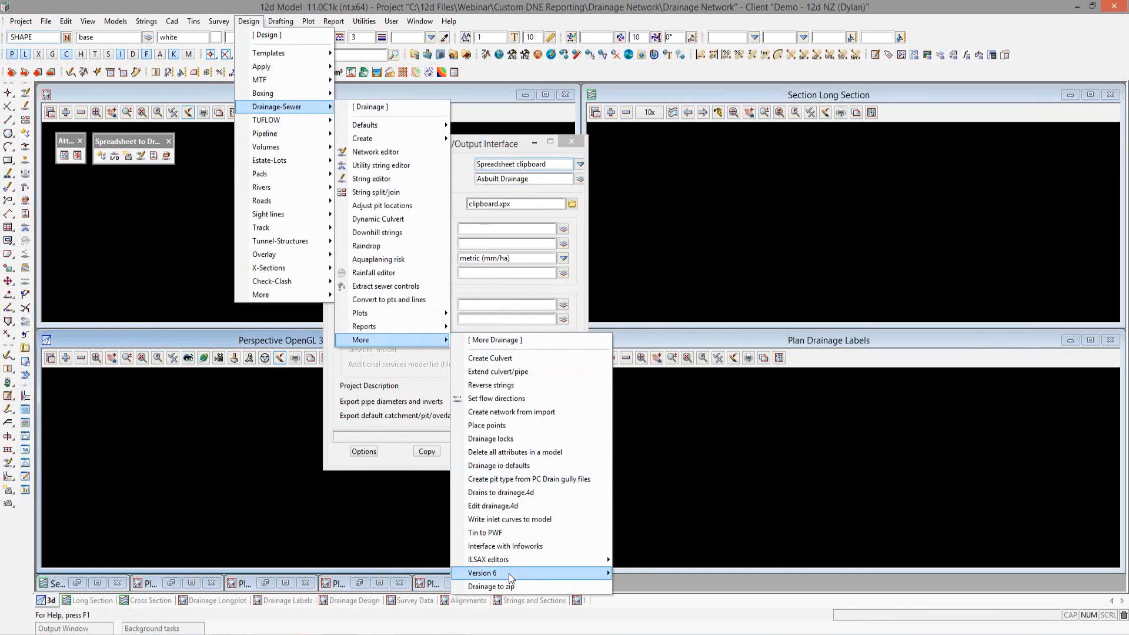
mouse_move(509, 573)
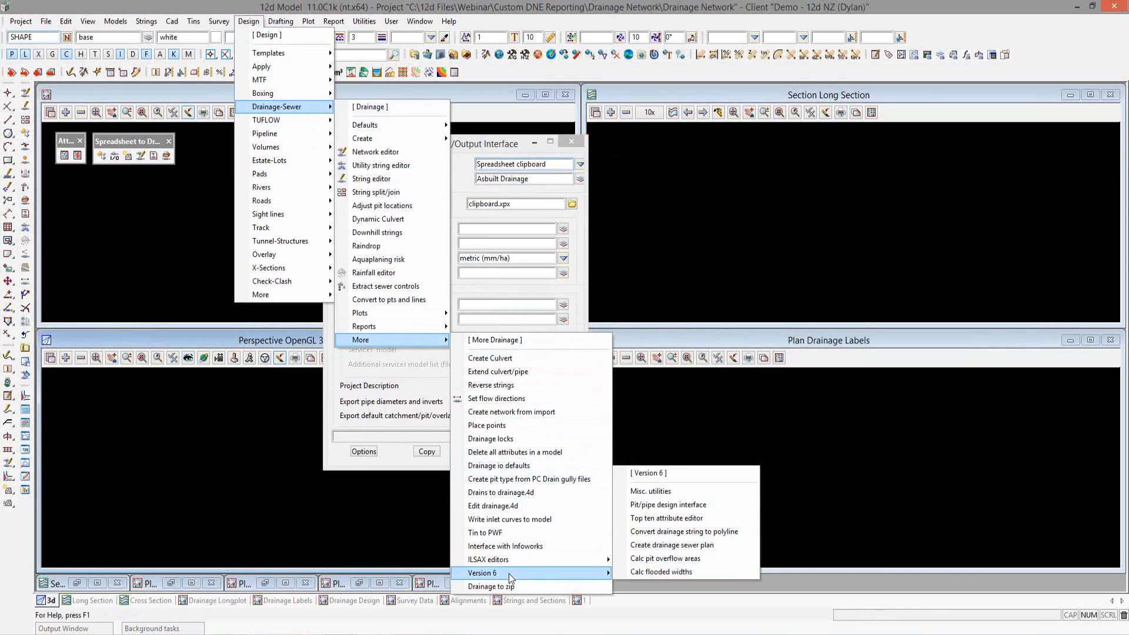
click(647, 505)
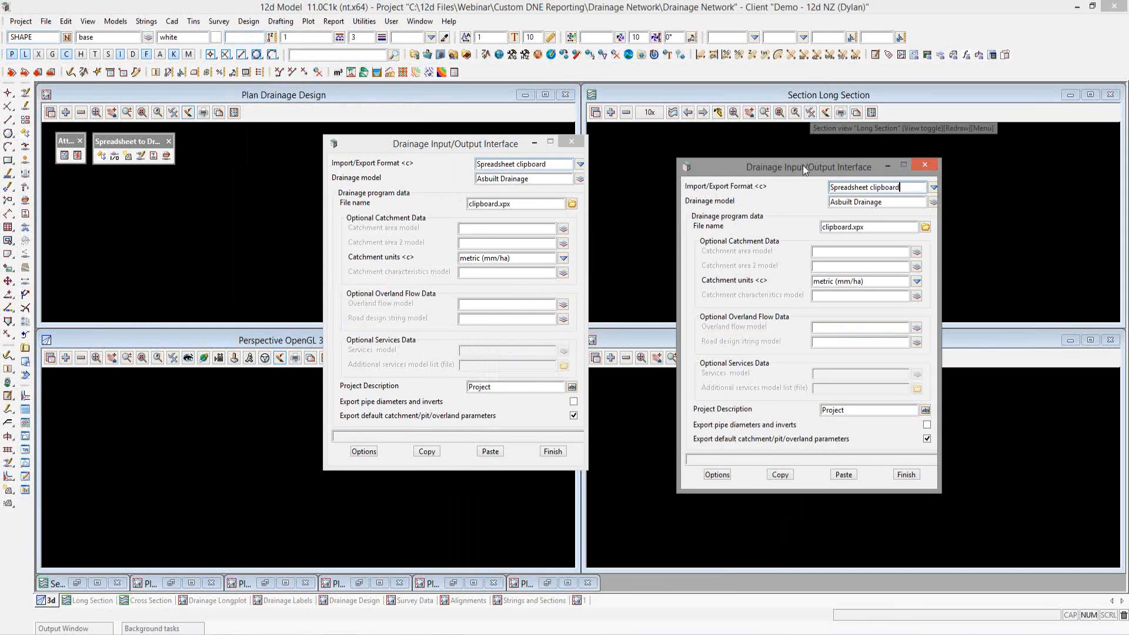
drag(800, 167, 720, 143)
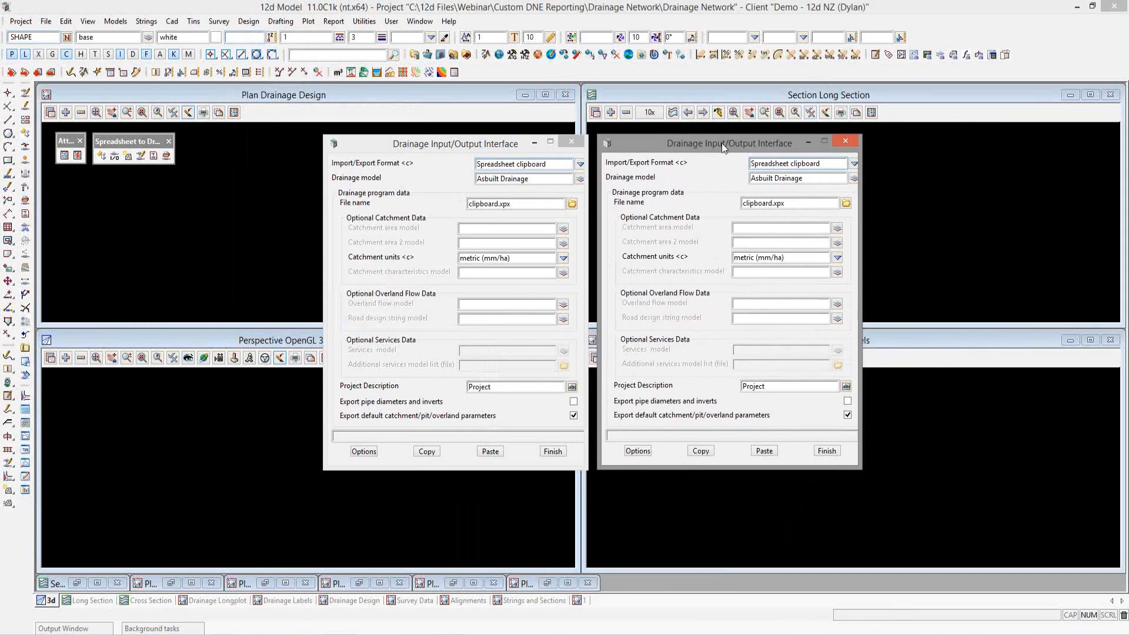
click(845, 142)
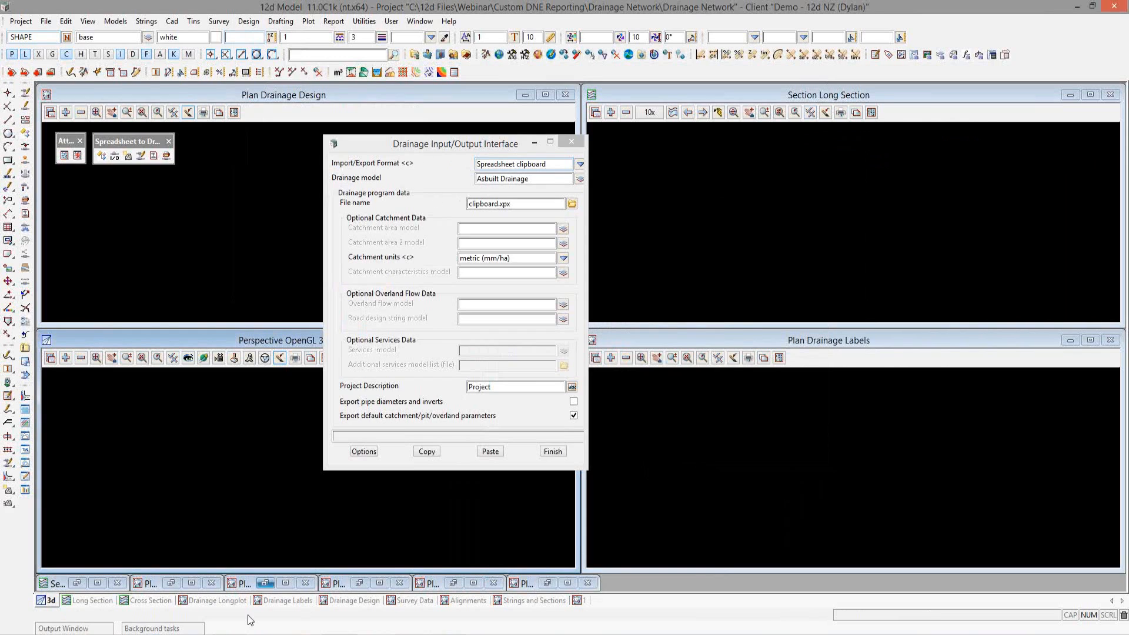
Step: Switch to the Drainage Create Webinar 1.4.xlsm workbook in Excel and run the Spreadsheet Drainage Creator macro
mouse_move(229, 632)
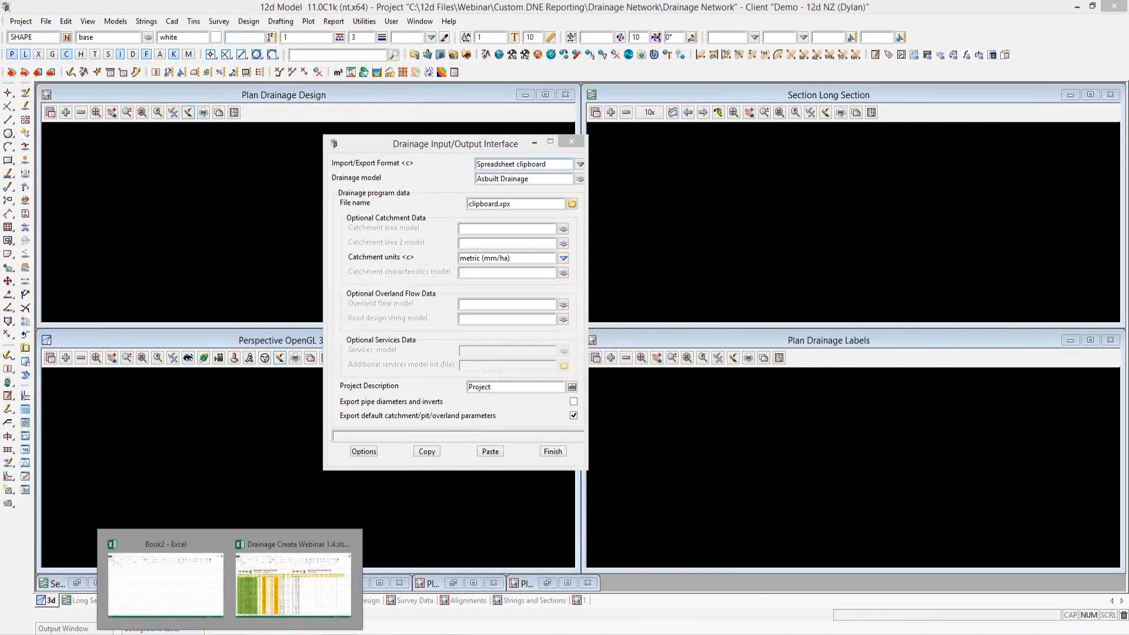
click(279, 599)
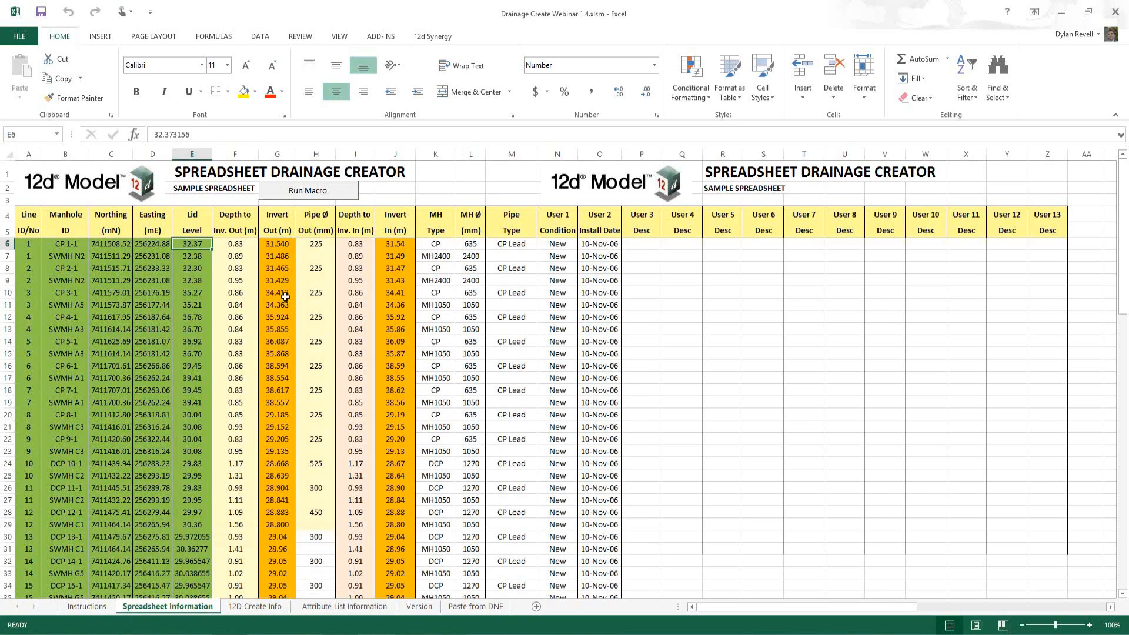
click(301, 190)
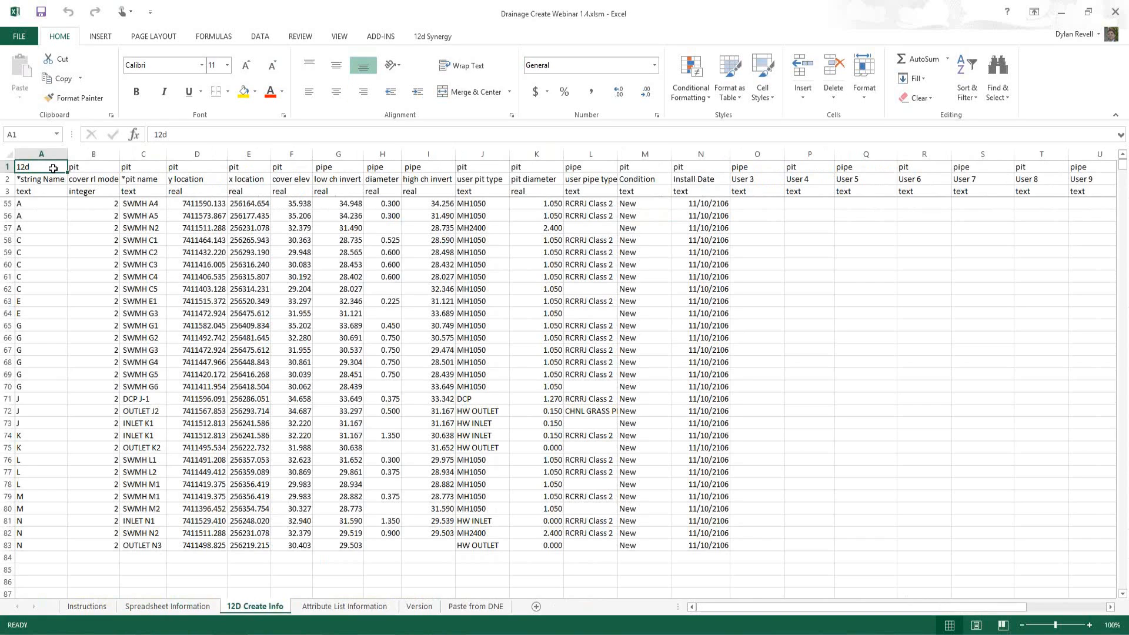
Step: Copy the 12D Create Info data in columns A to P, from the header in row 1 down to row 83
shift+drag(353, 171, 821, 174)
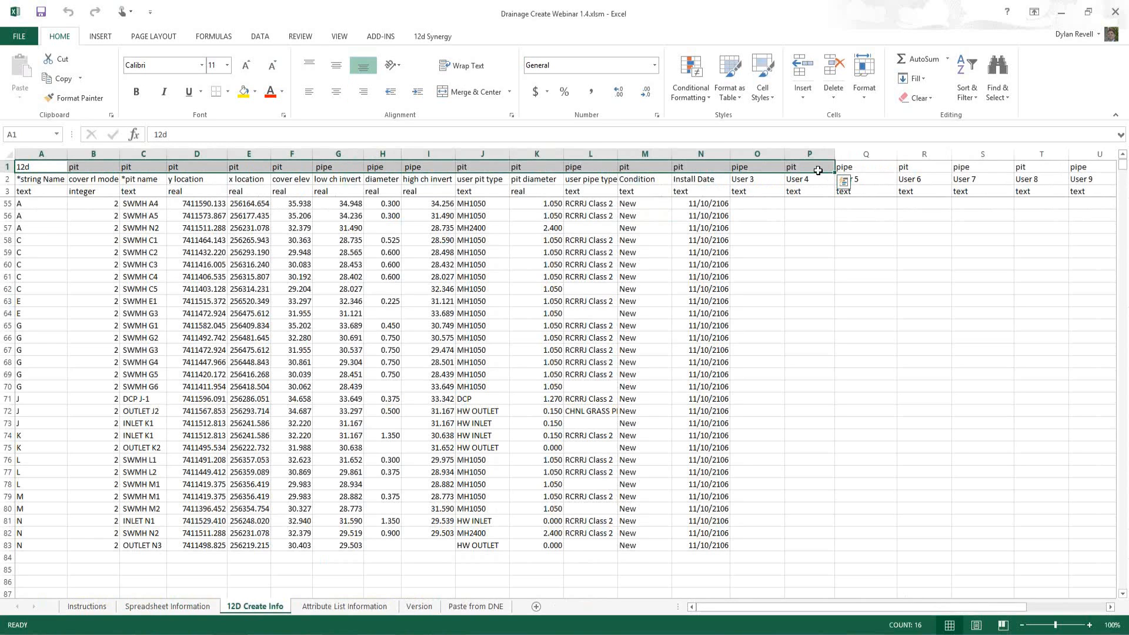
key(ctrl+shift+Down)
right_click(125, 253)
click(155, 281)
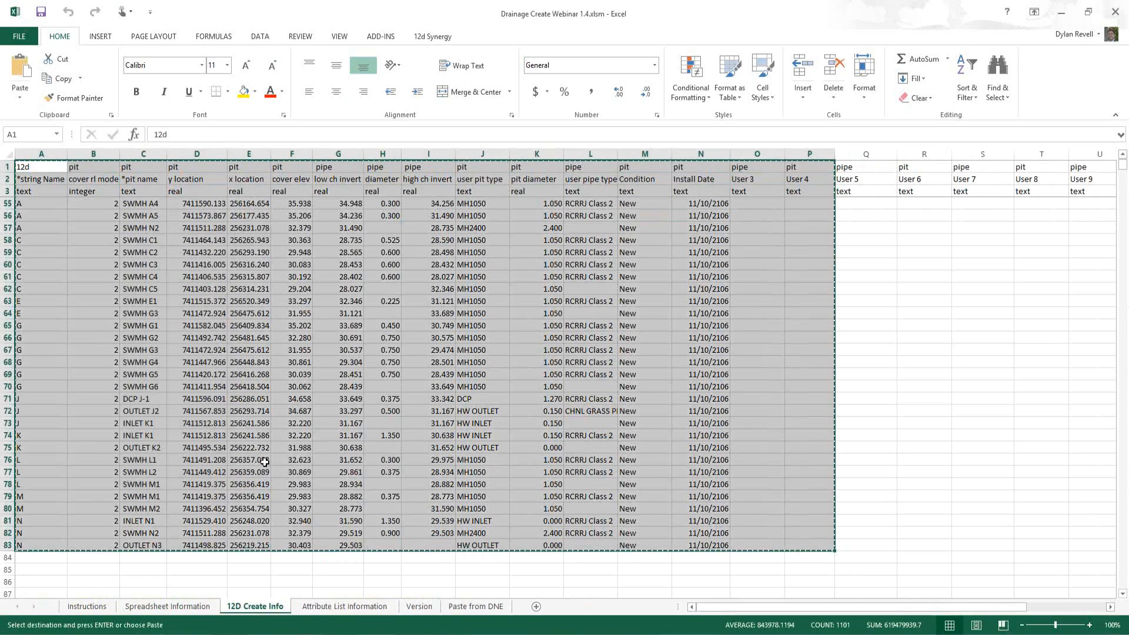
Step: Switch to 12d Model, paste the copied spreadsheet data into the Asbuilt Drainage model, and close the interface dialog
mouse_move(339, 627)
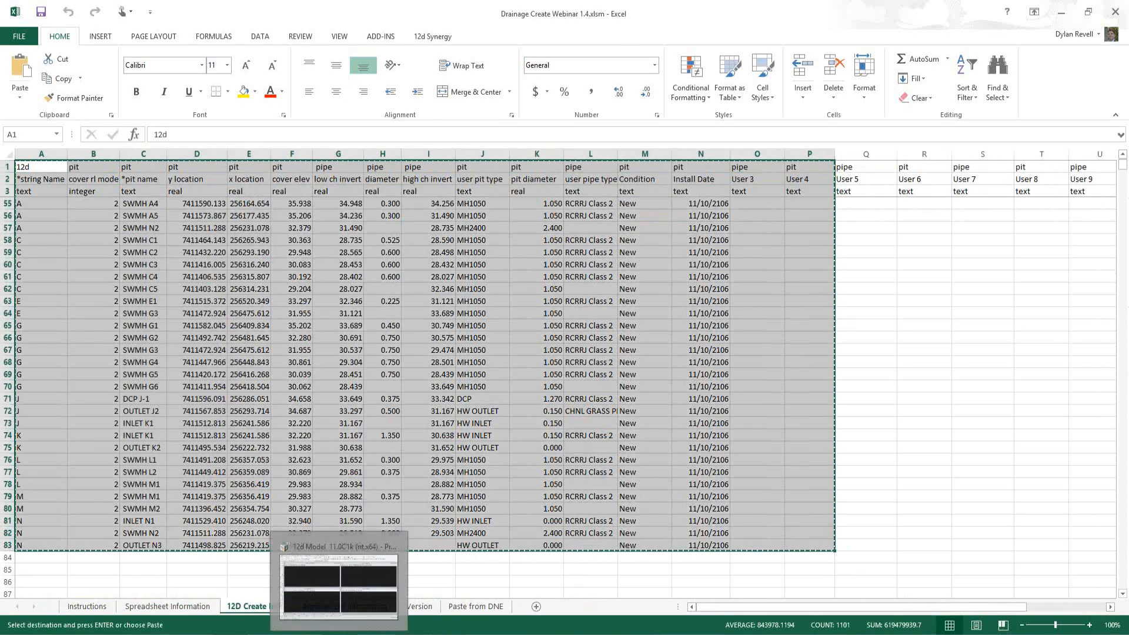
click(338, 585)
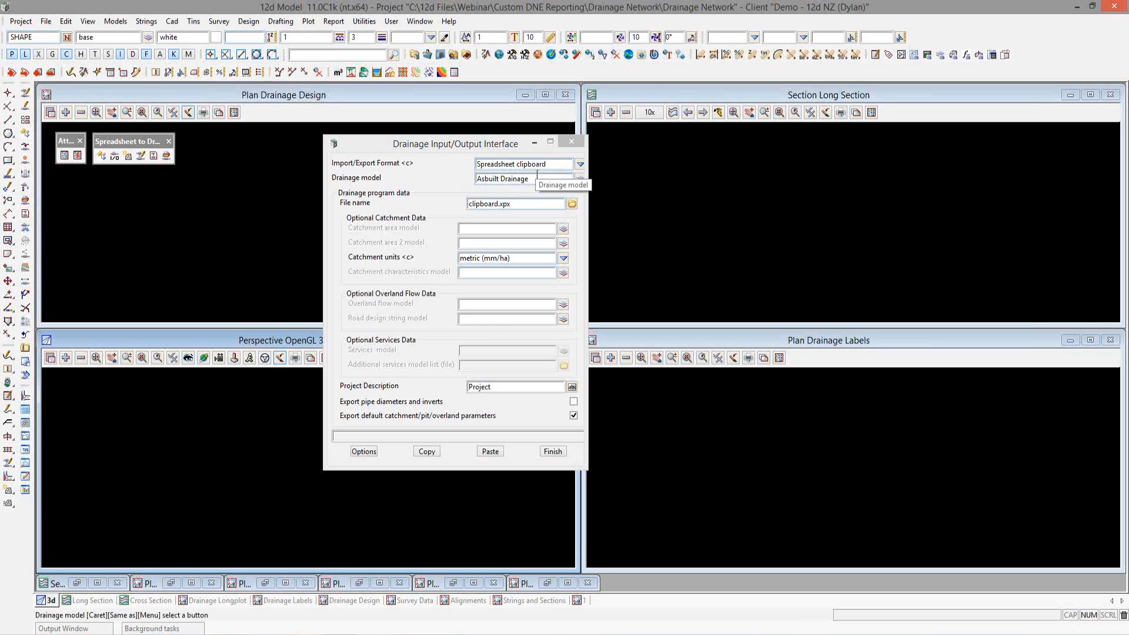
click(489, 451)
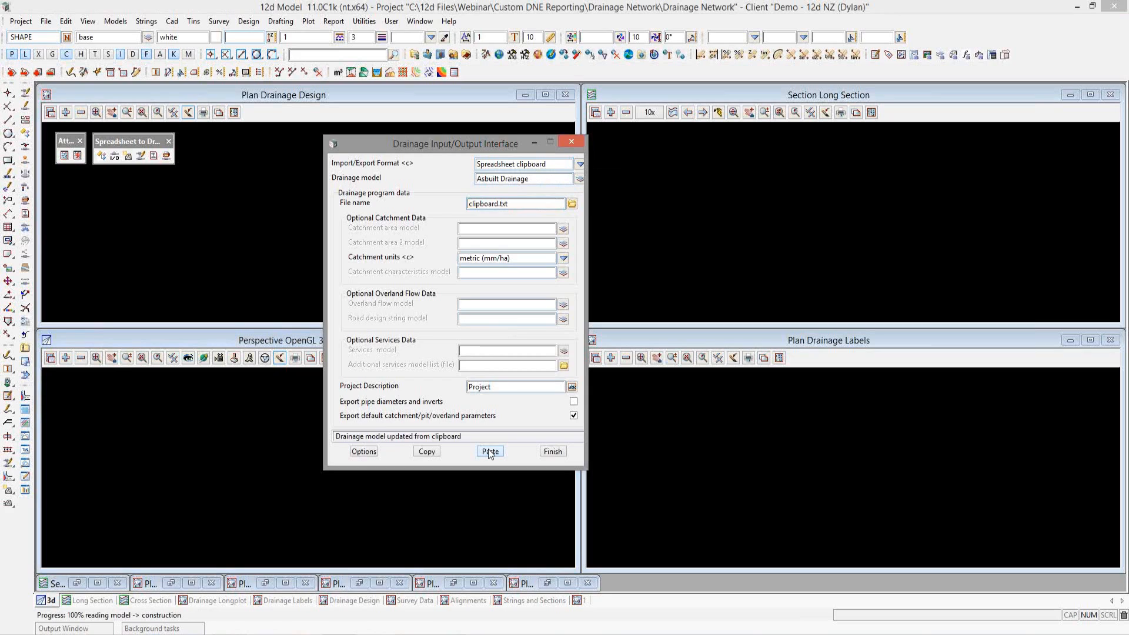
click(552, 452)
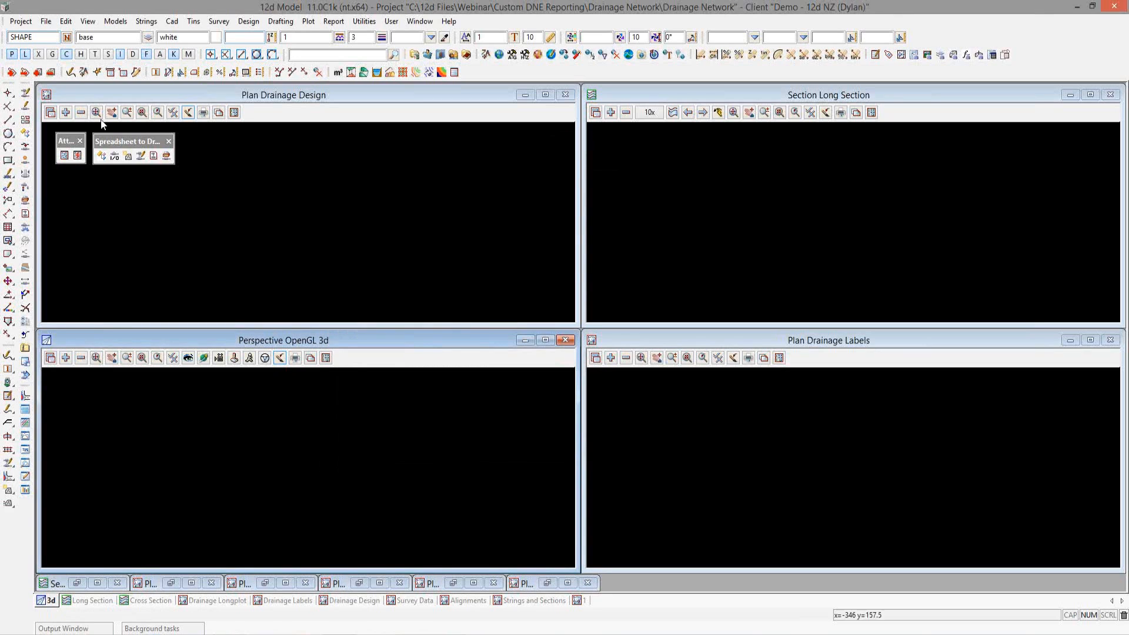
Step: Fit the imported drainage network in the Plan Drainage Design and Perspective OpenGL 3d views and inspect it closely in 3D
click(97, 112)
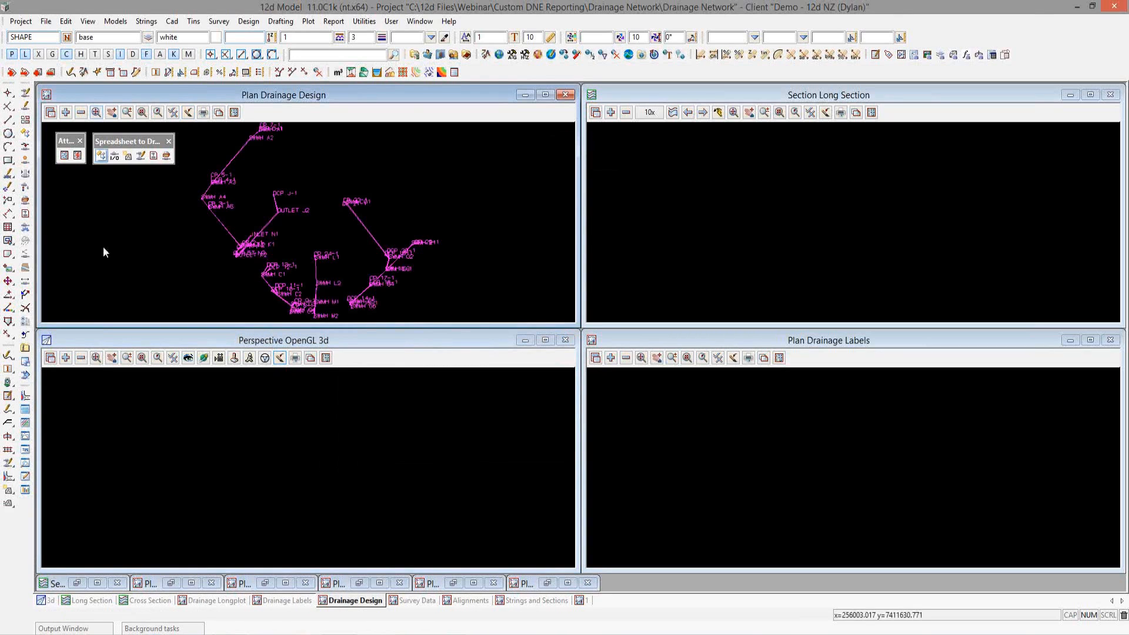
click(100, 359)
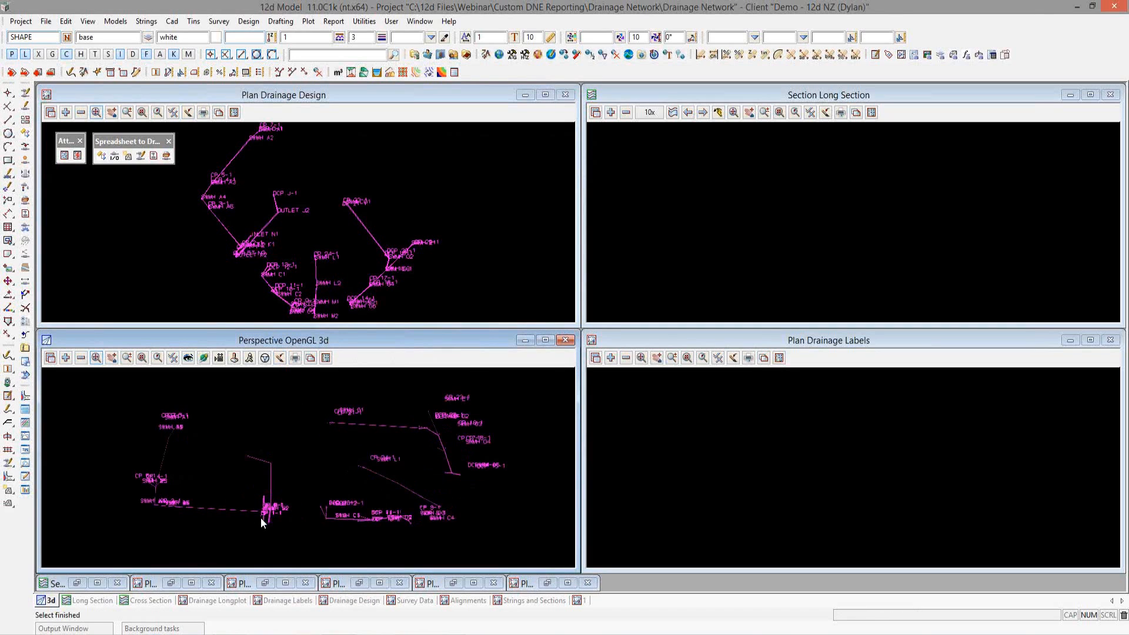
scroll(260, 519, up, 2)
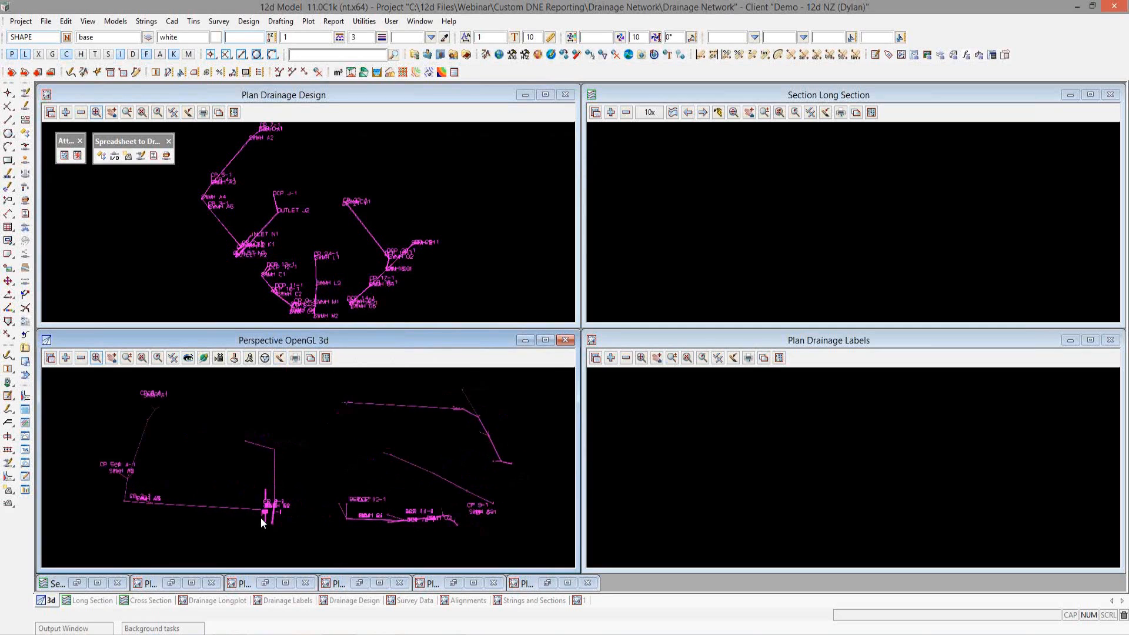
scroll(260, 519, up, 1)
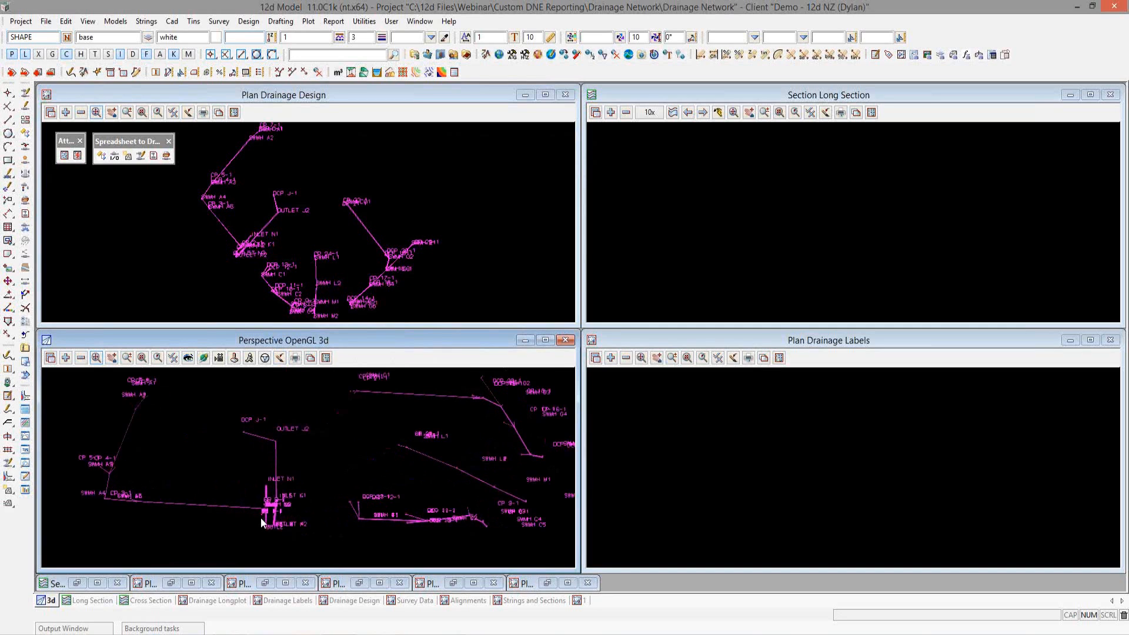
Step: Zoom in on the pipe junction in 3D, and open the Spreadsheet Information sheet of Drainage Create Webinar 1.4.xlsm in Excel
scroll(260, 517, up, 3)
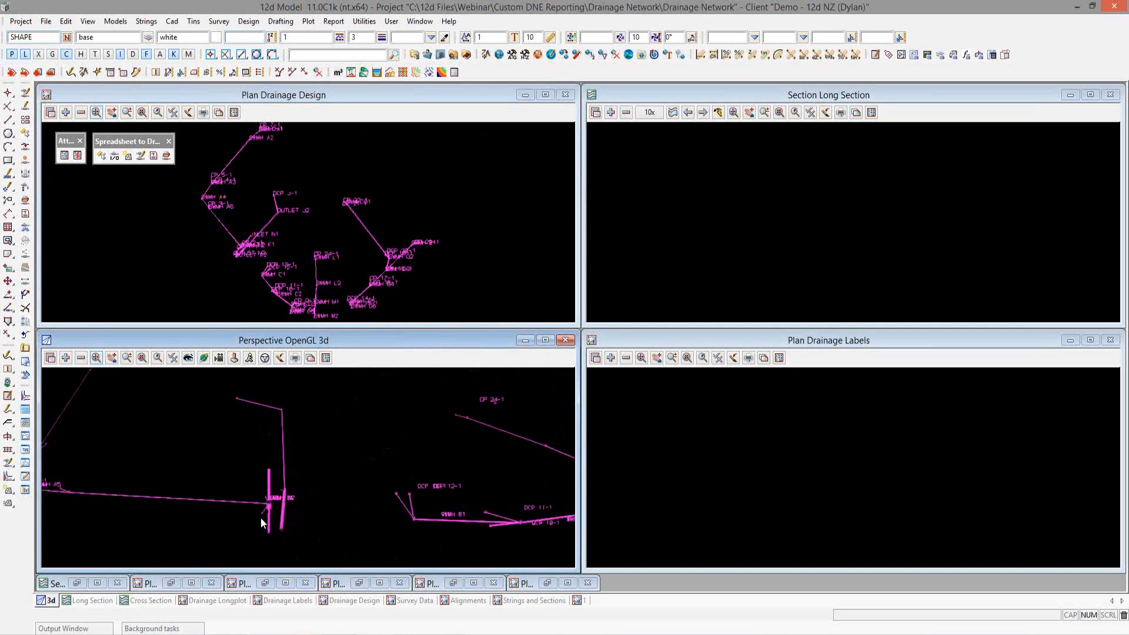
scroll(260, 517, up, 4)
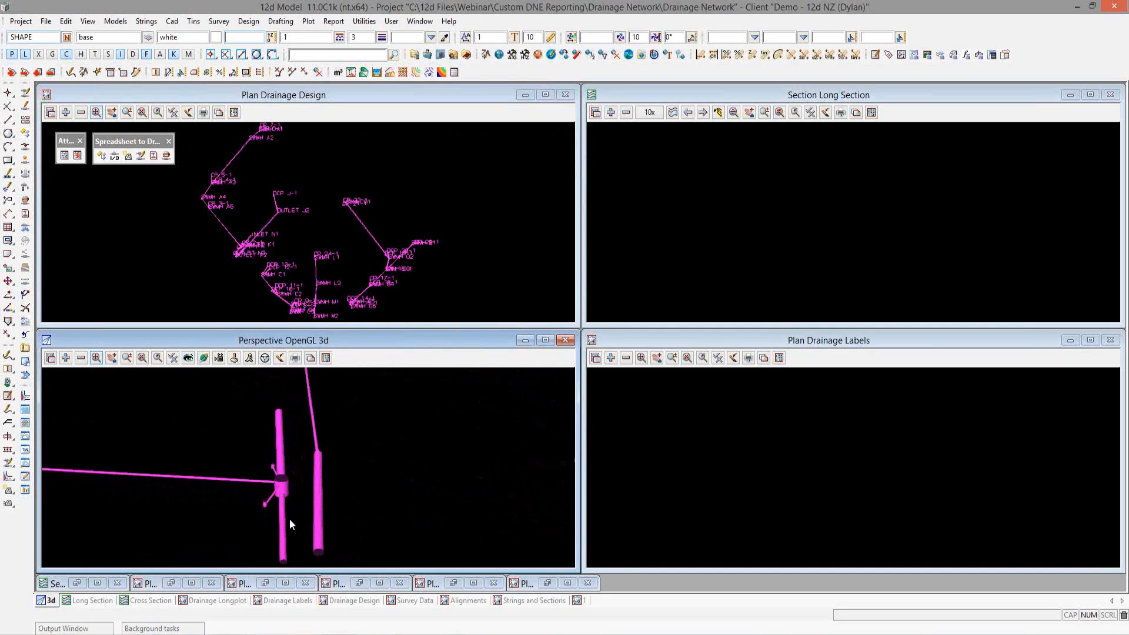
click(230, 634)
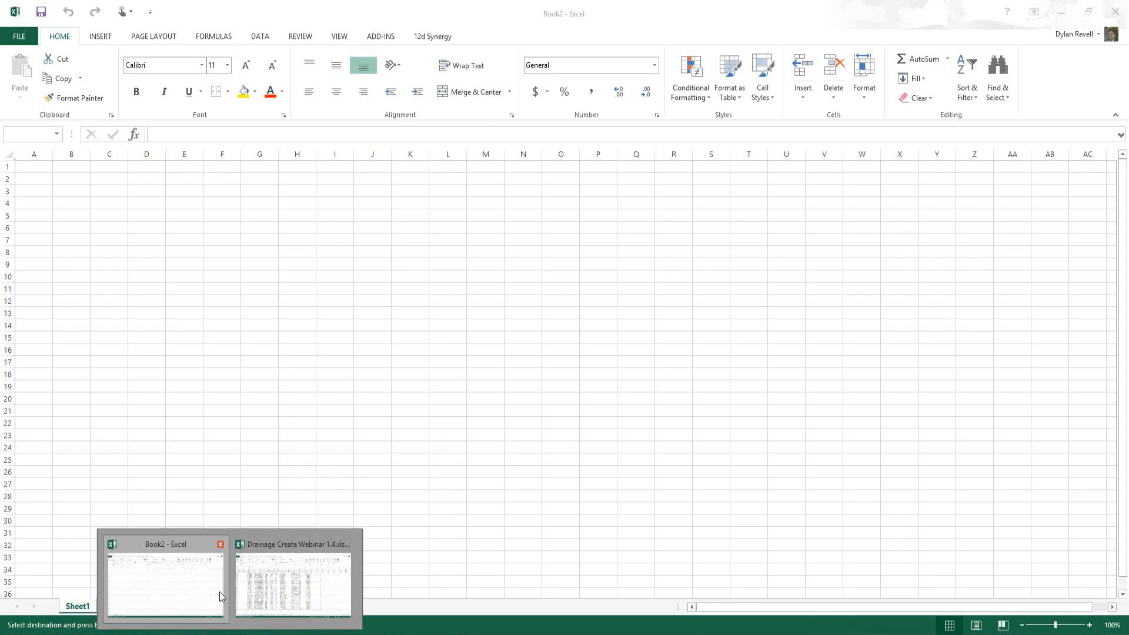
click(247, 589)
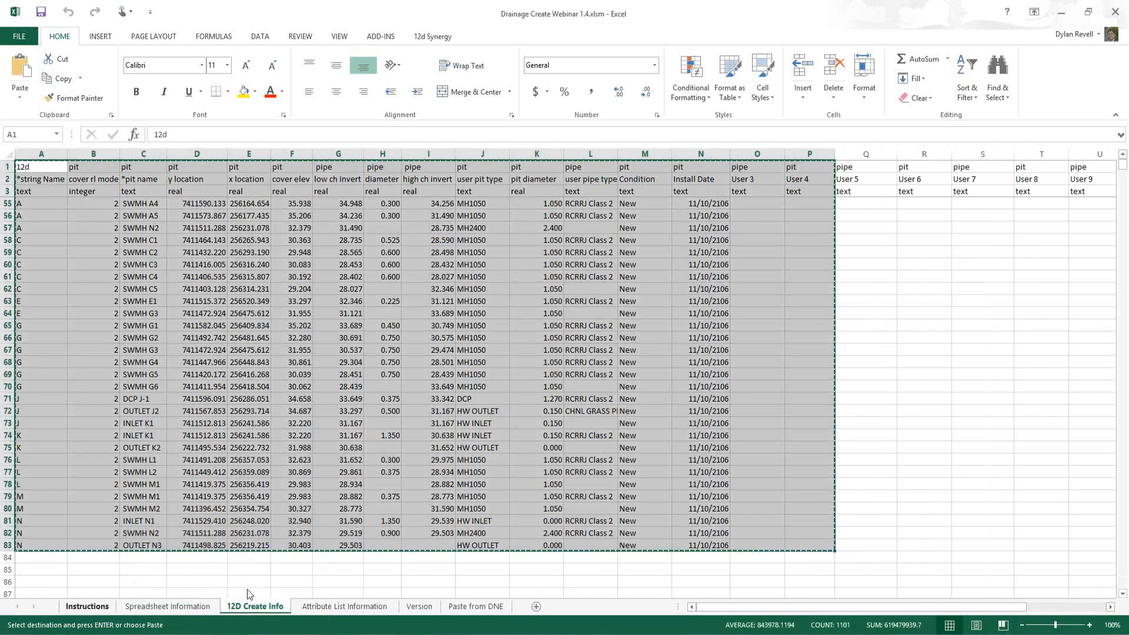
click(143, 607)
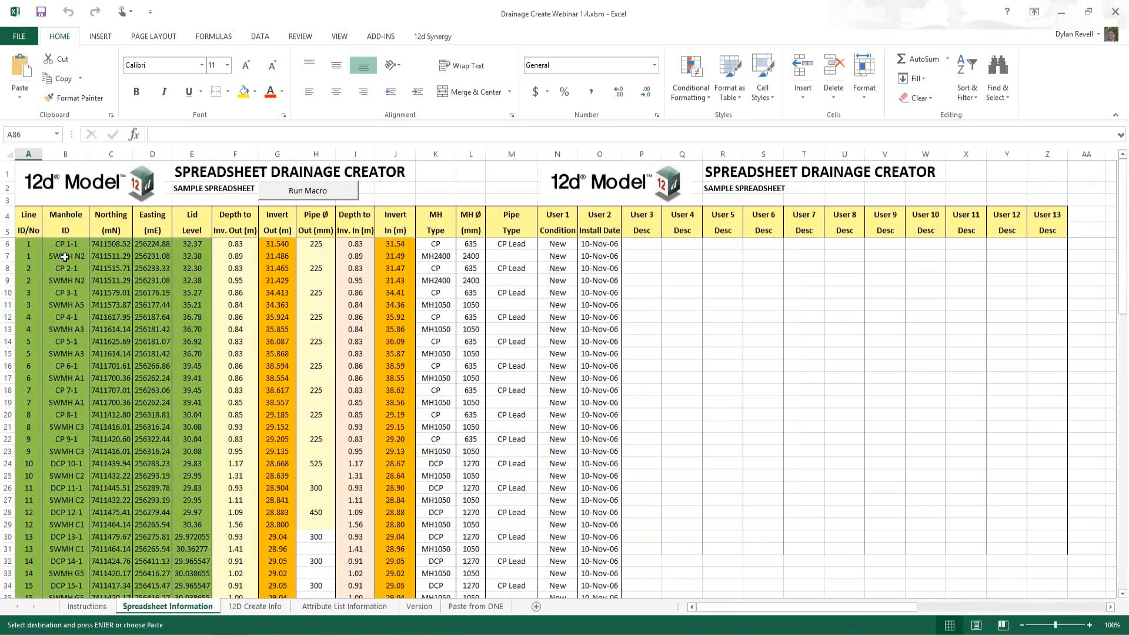
Step: Review the Manhole ID column from CP 6-1 down to SWMH N2 at the end of line A
click(70, 369)
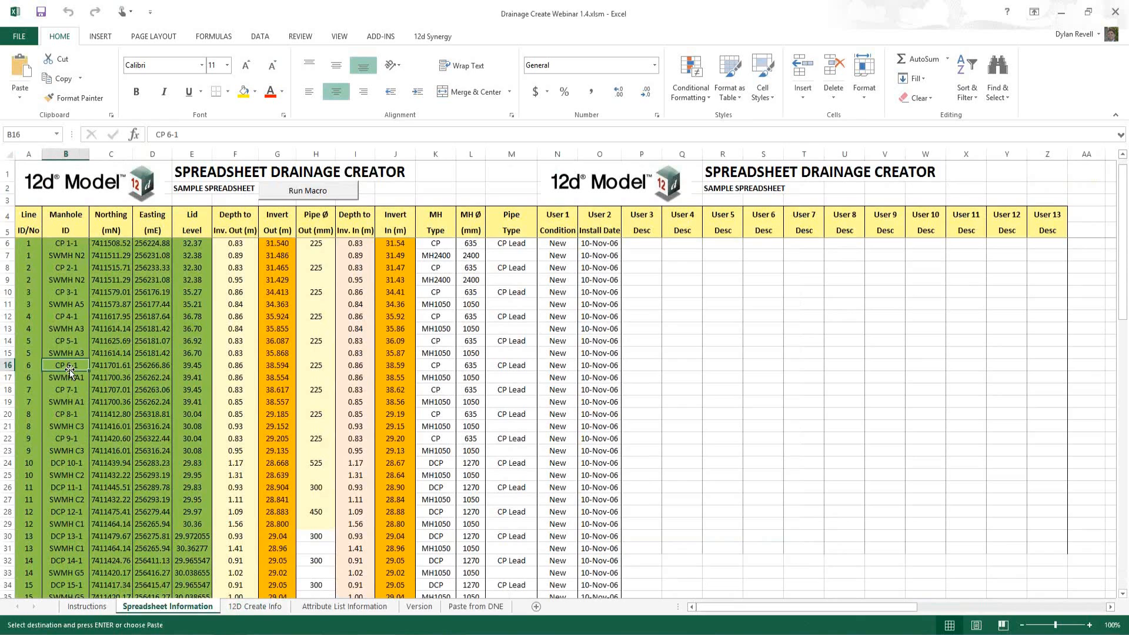
scroll(69, 369, down, 1)
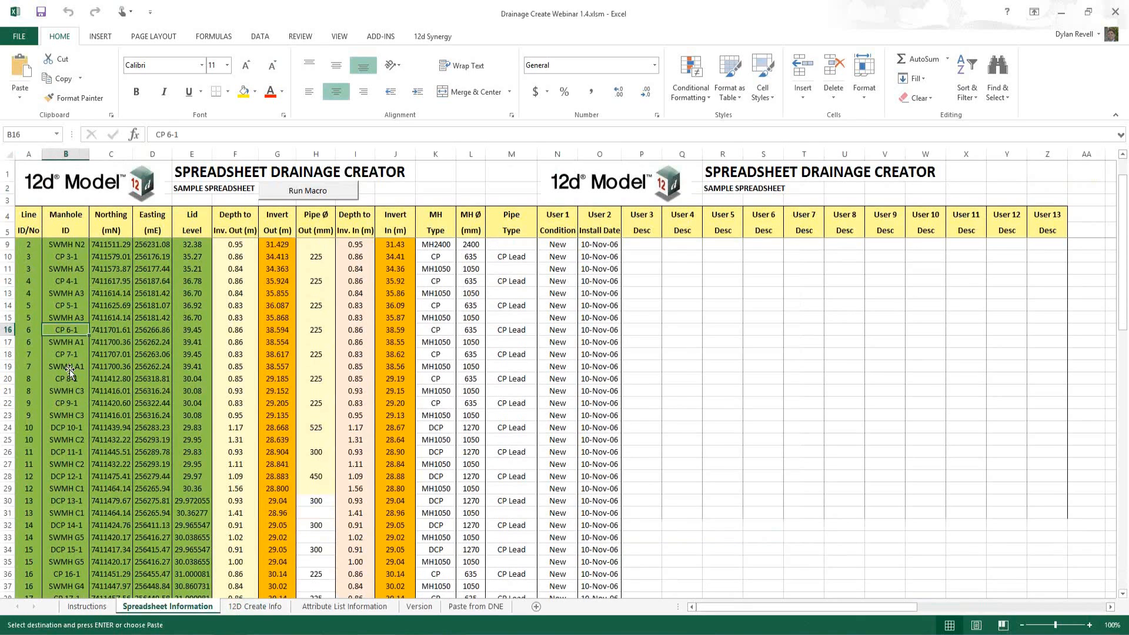
scroll(69, 369, down, 2)
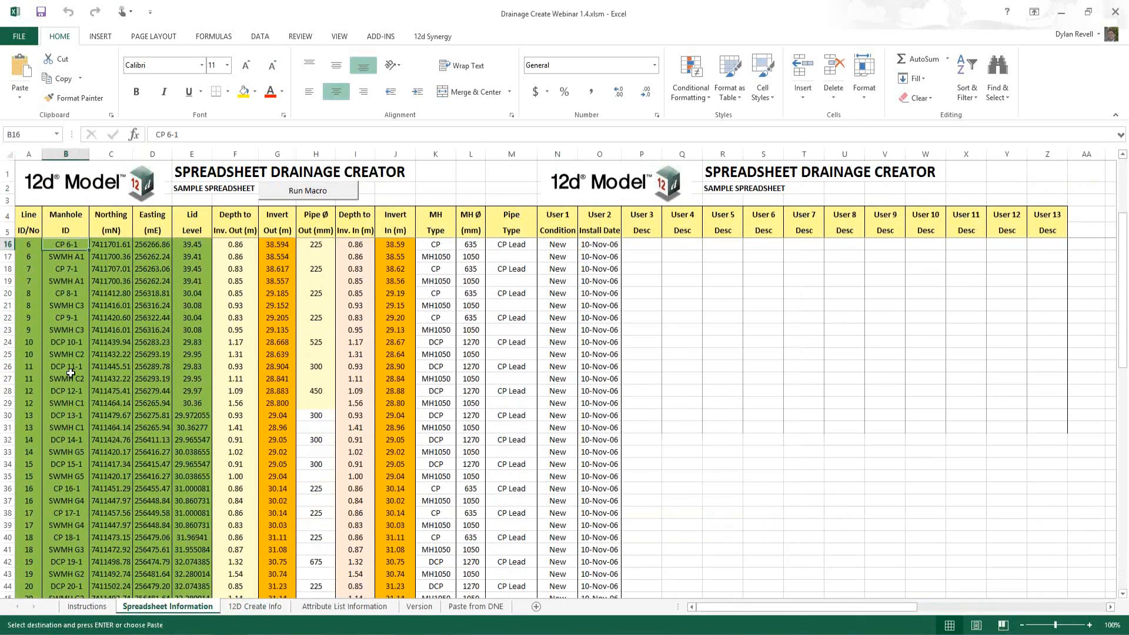
scroll(70, 373, down, 5)
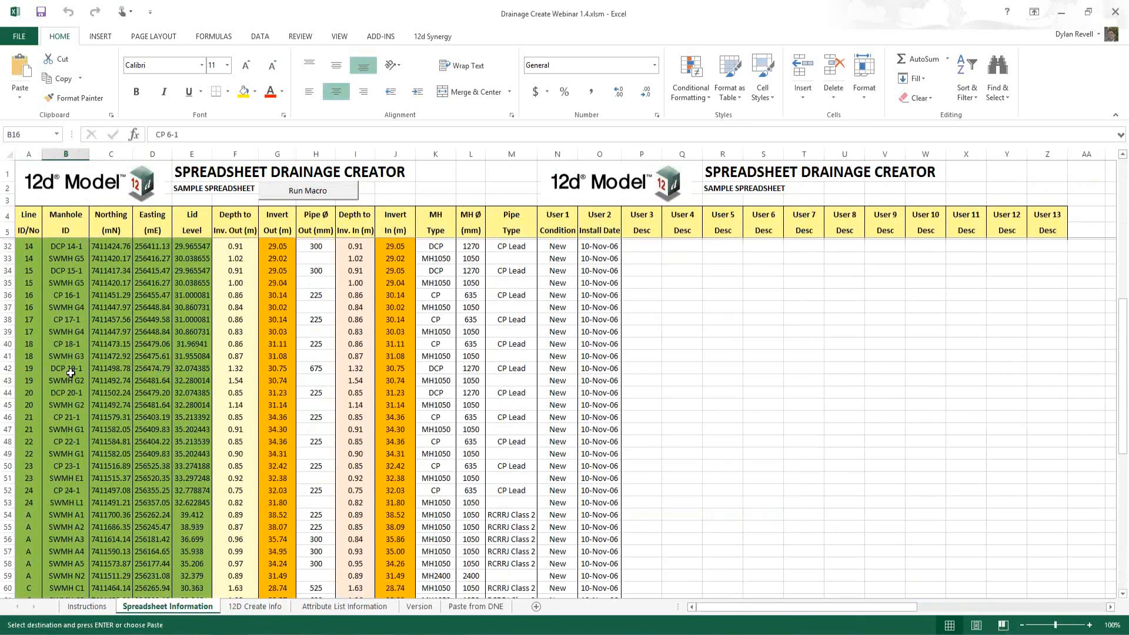
scroll(70, 376, down, 2)
scroll(71, 381, down, 1)
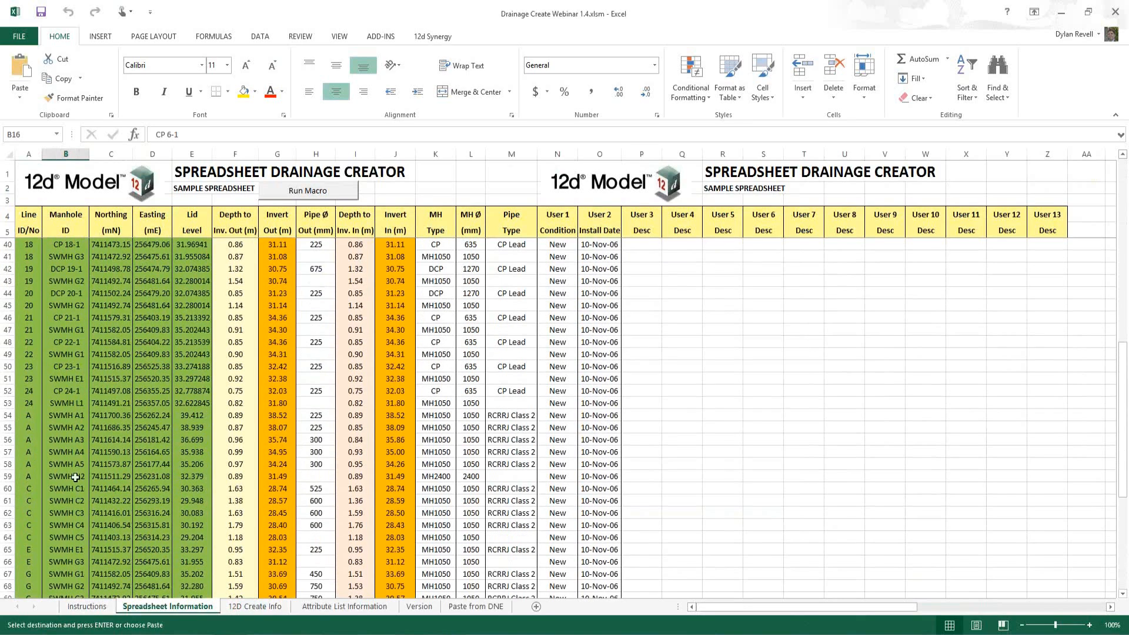
click(73, 476)
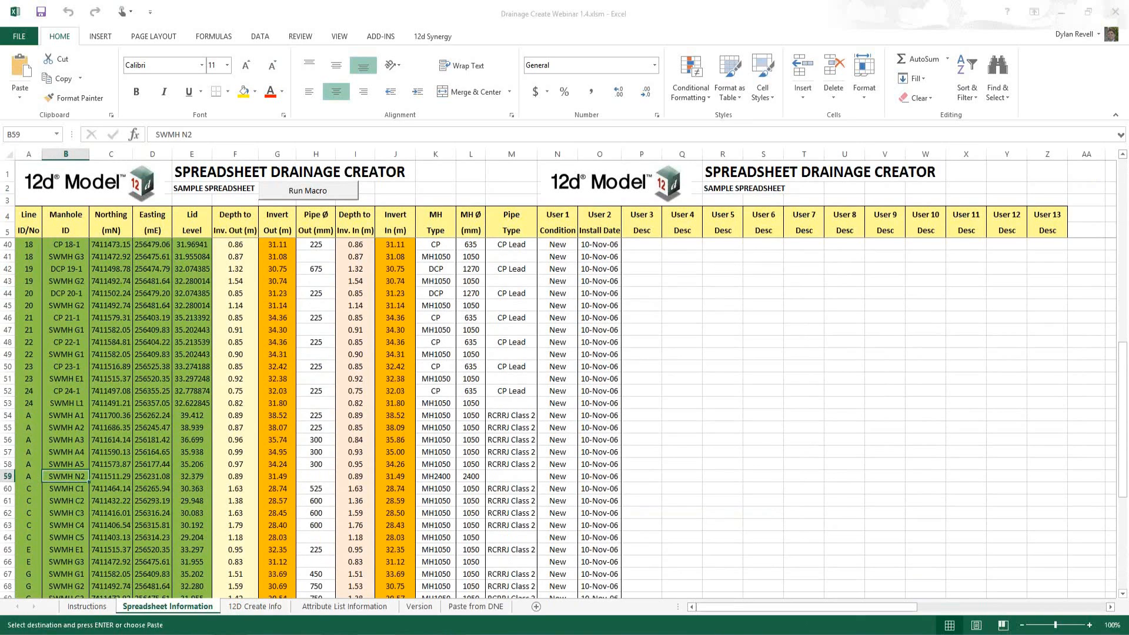
Step: Switch to 12d Model and profile drainage string A from the plan in the Long Section view
click(289, 634)
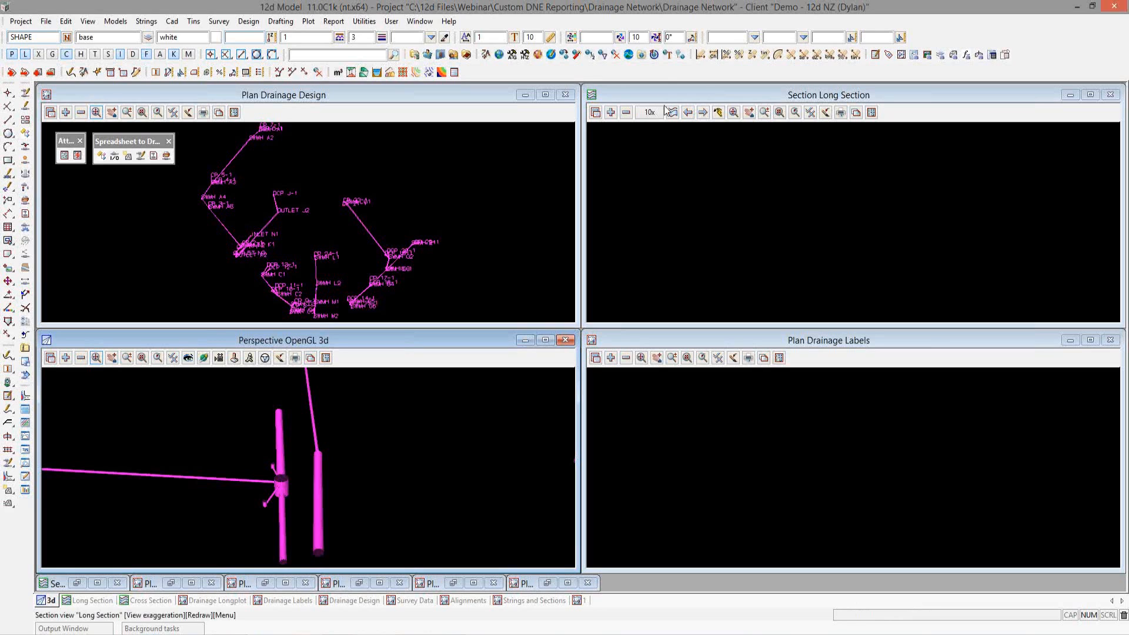
click(229, 225)
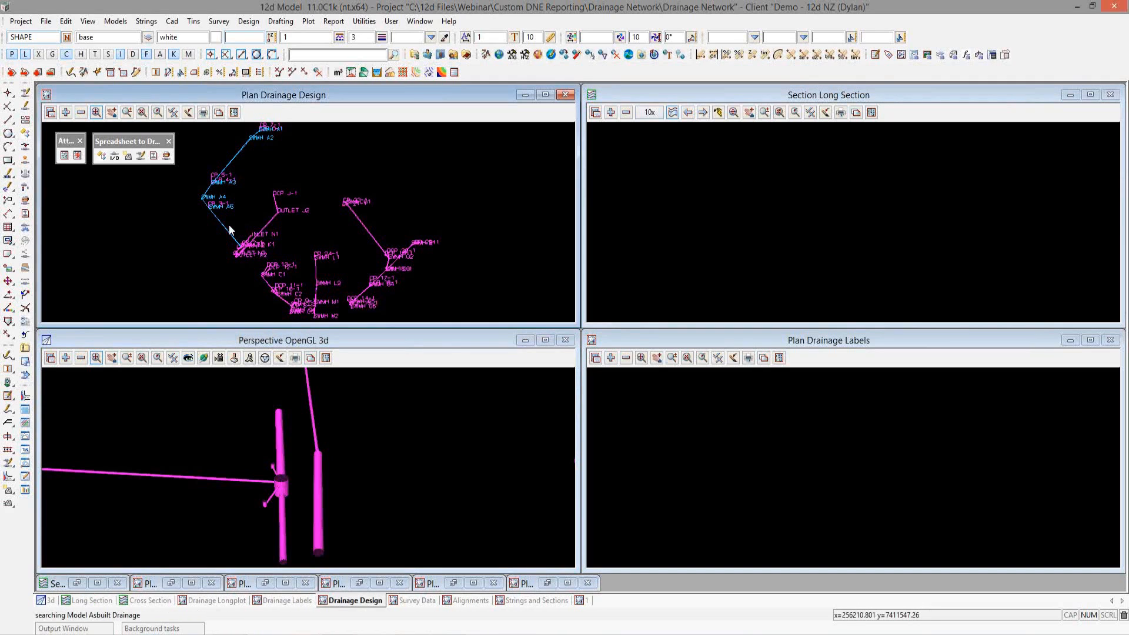
click(229, 225)
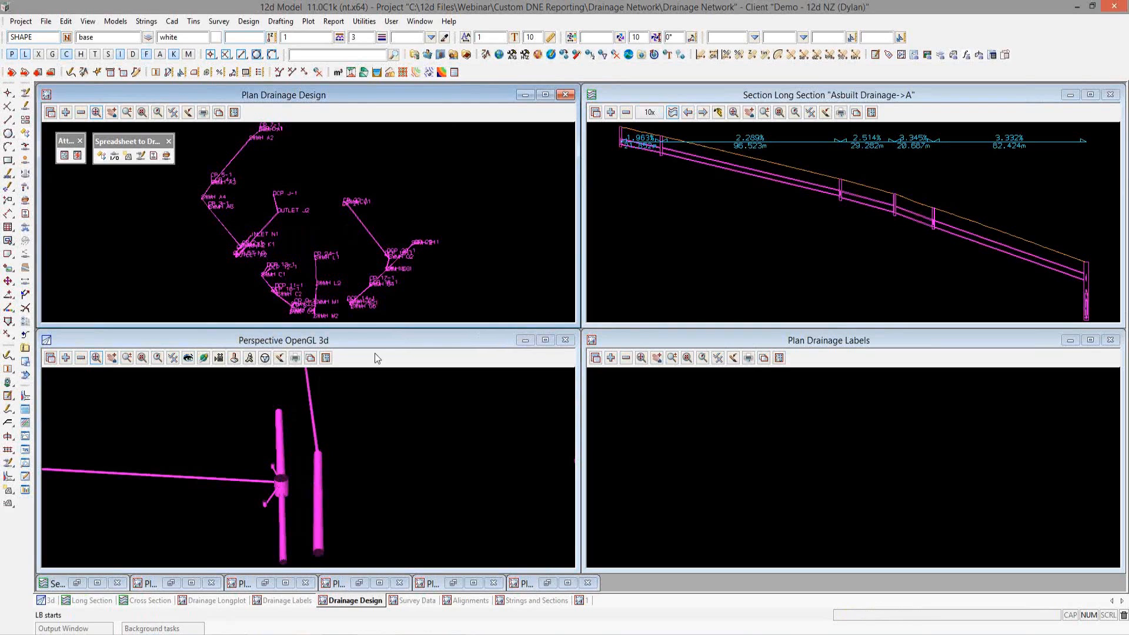
Step: Examine the large manhole and its connecting pipes up close in the Perspective OpenGL 3d view
click(286, 477)
scroll(281, 481, up, 5)
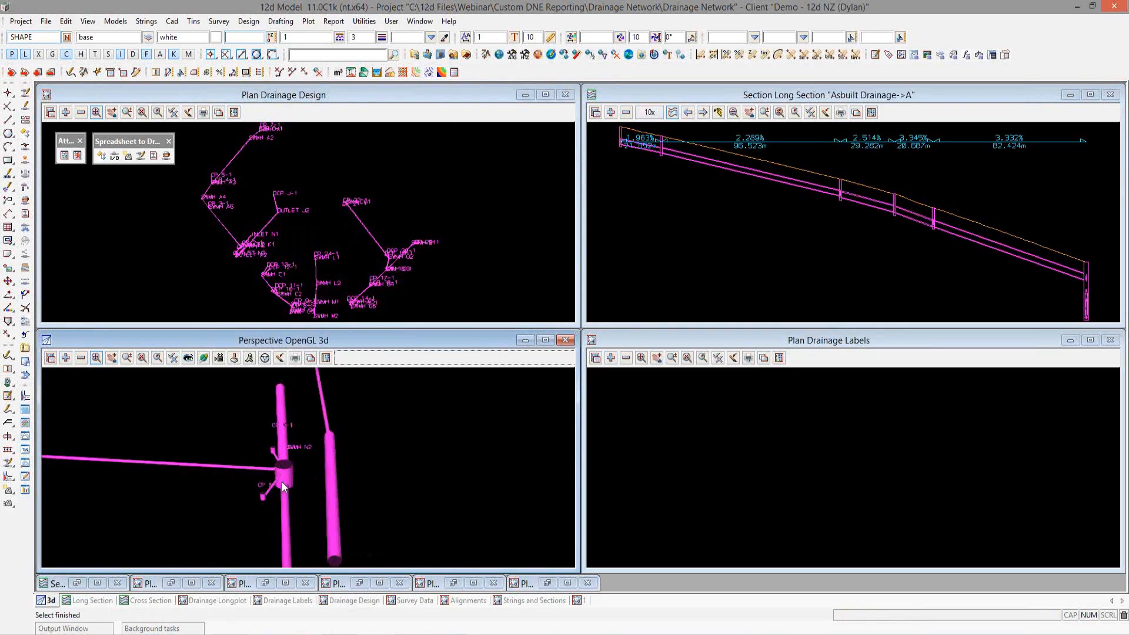
scroll(281, 481, down, 2)
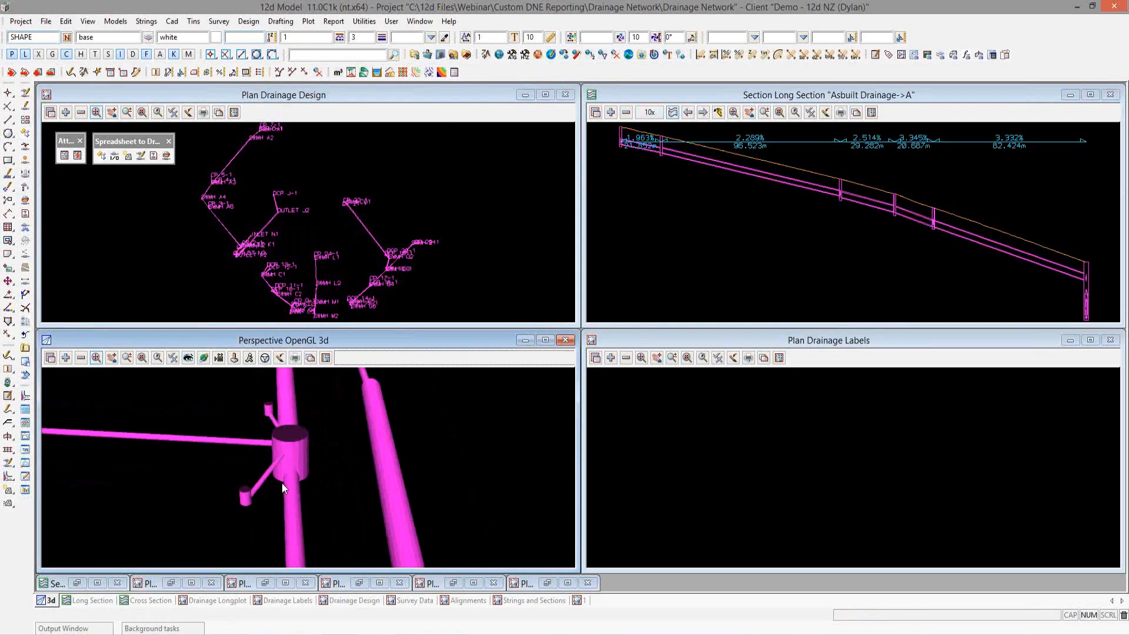
Step: Pick string A from the long section, check its pit attributes in an enlarged String Attributes dialog, and close the dialog
click(64, 156)
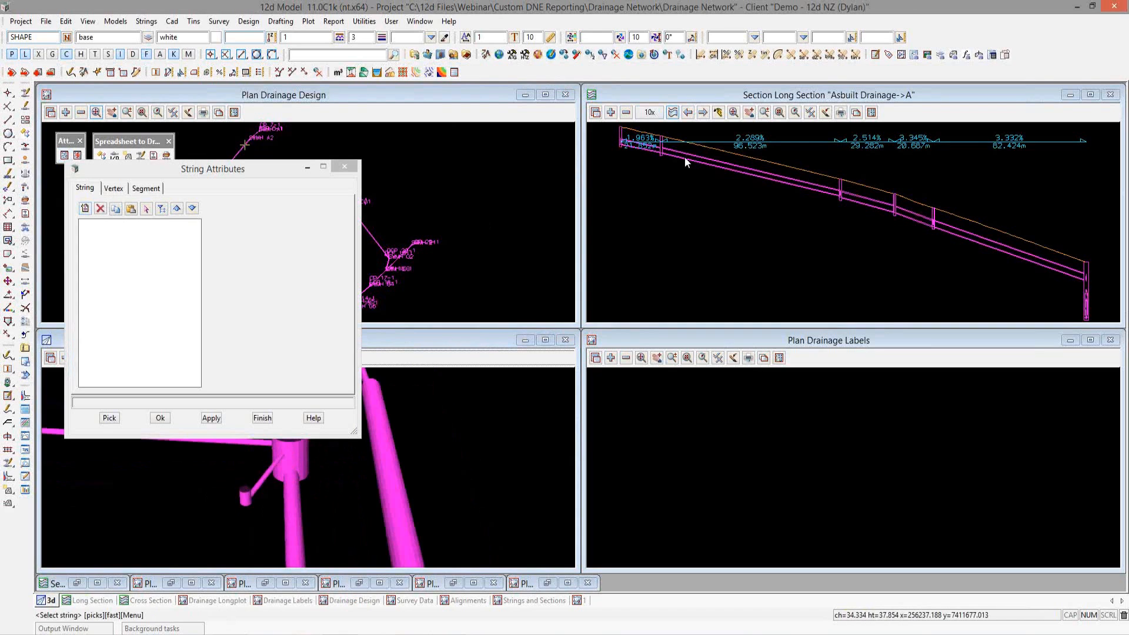
click(684, 157)
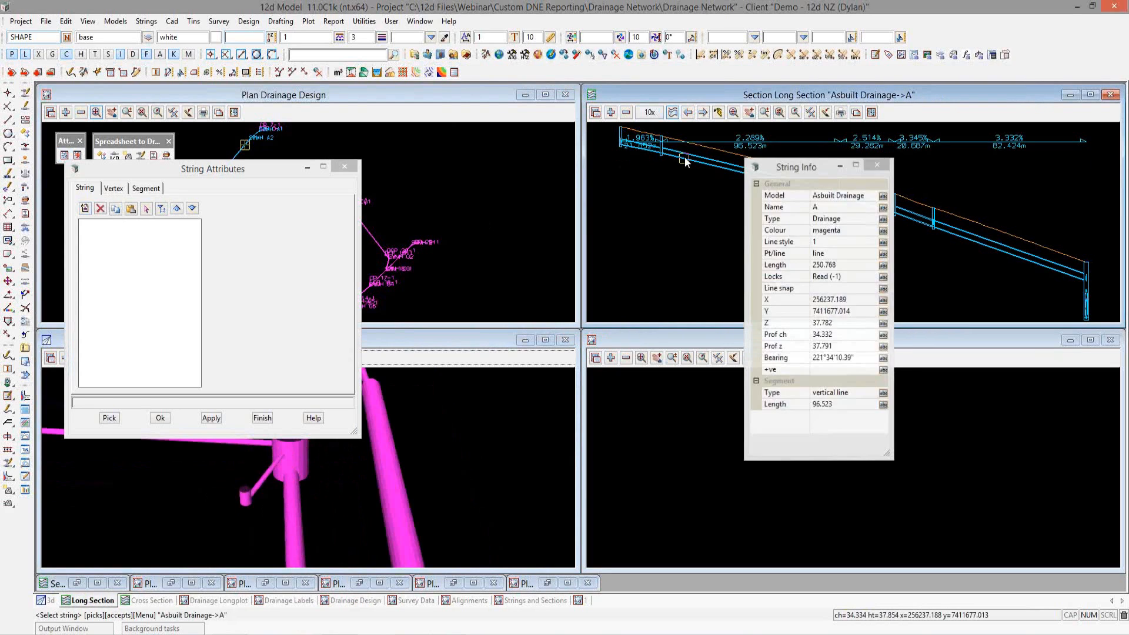
middle_click(684, 159)
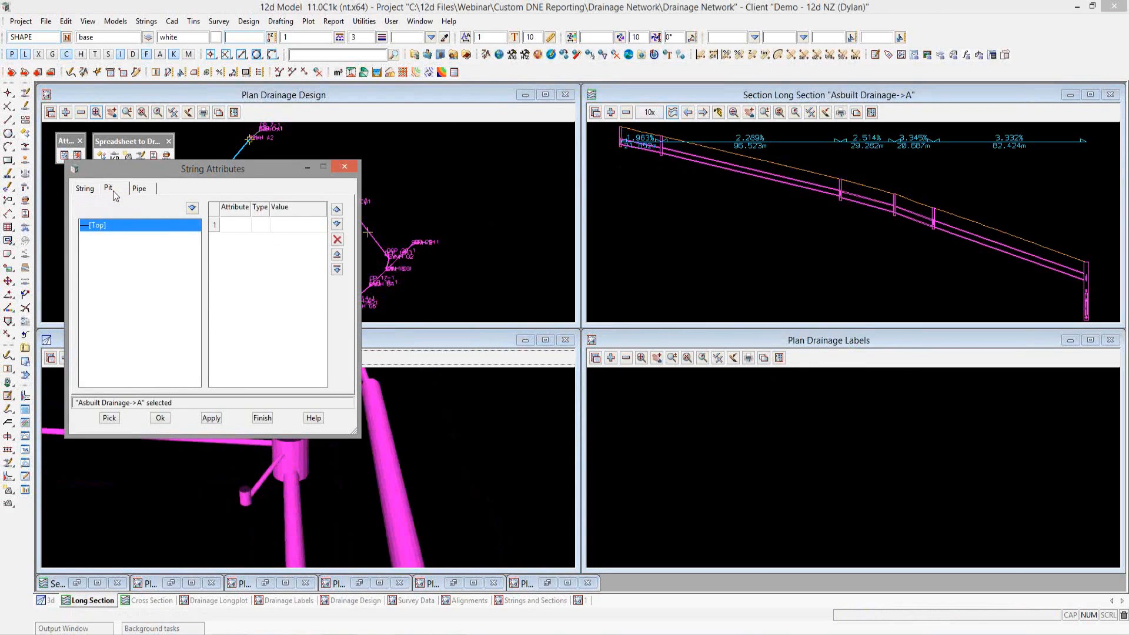
click(113, 192)
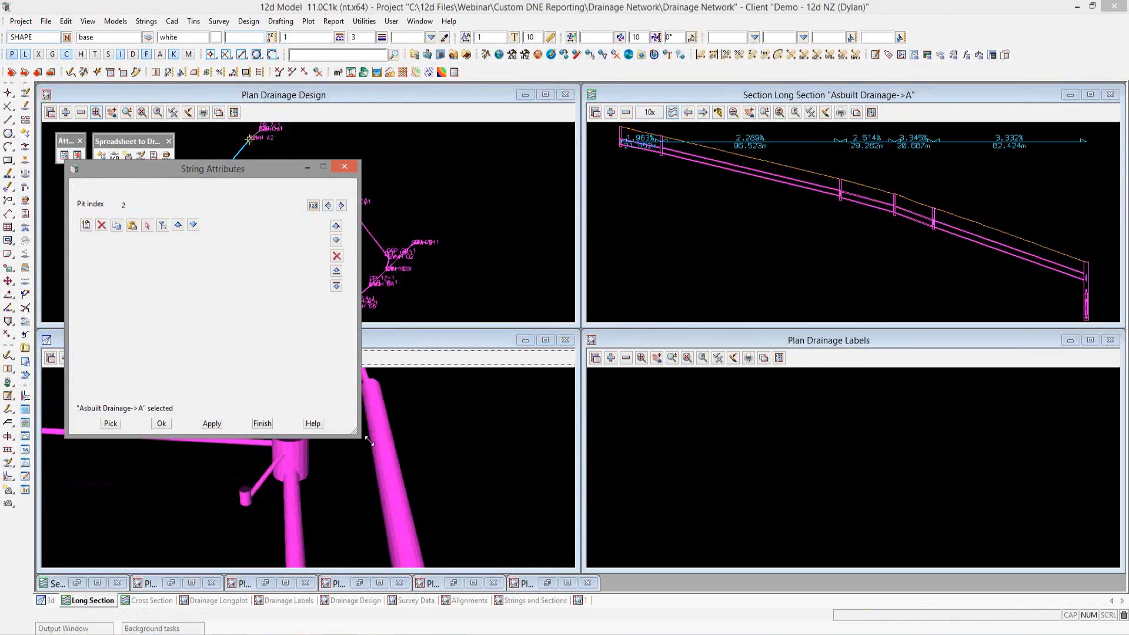
drag(369, 441, 443, 455)
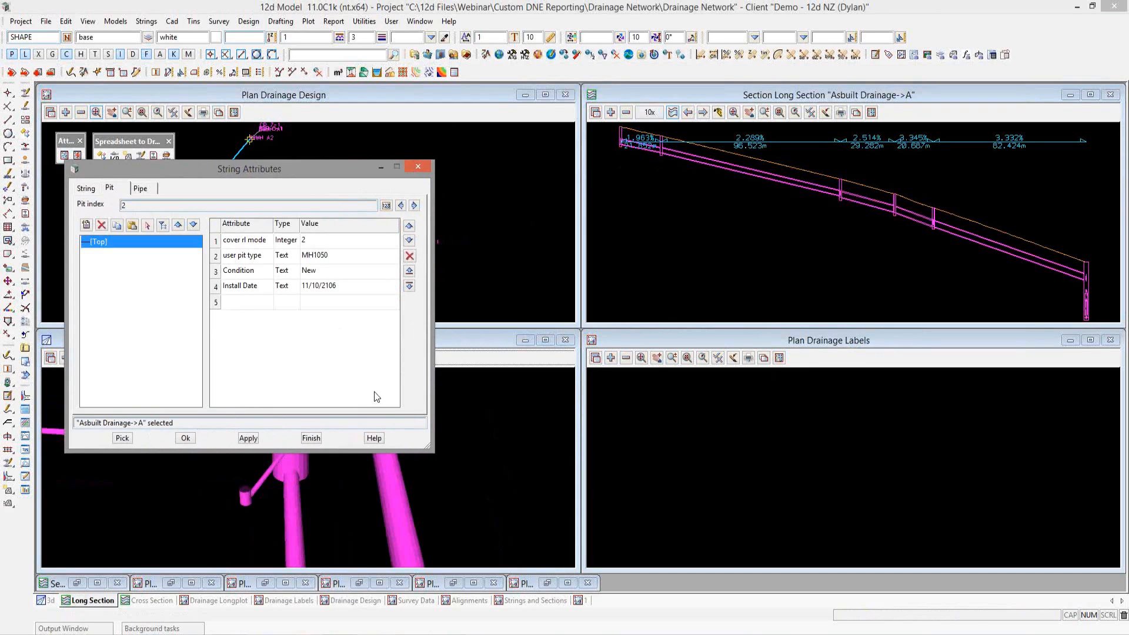
click(415, 165)
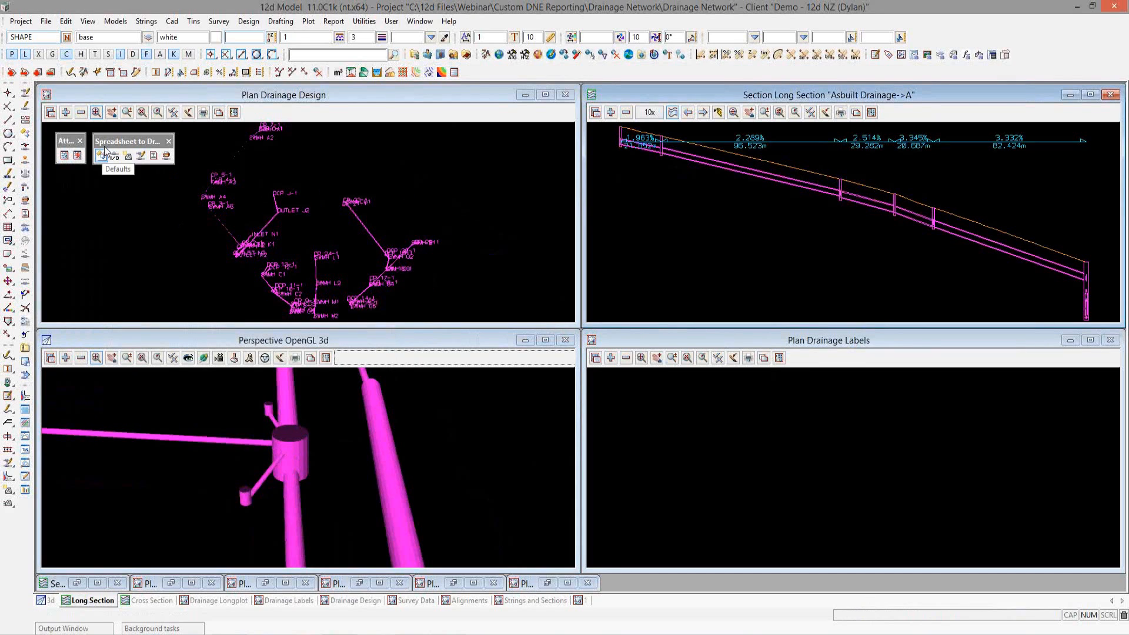
Step: Load string A of Asbuilt Drainage into the Drainage Network Editor, updating the network from drainage.4d
click(142, 156)
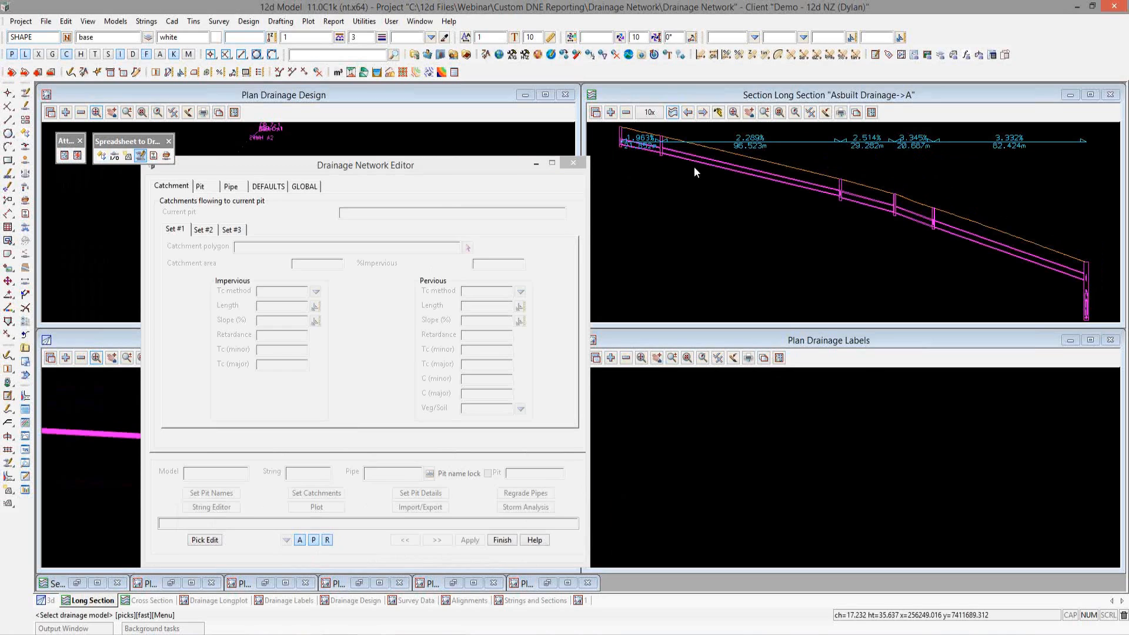
click(700, 160)
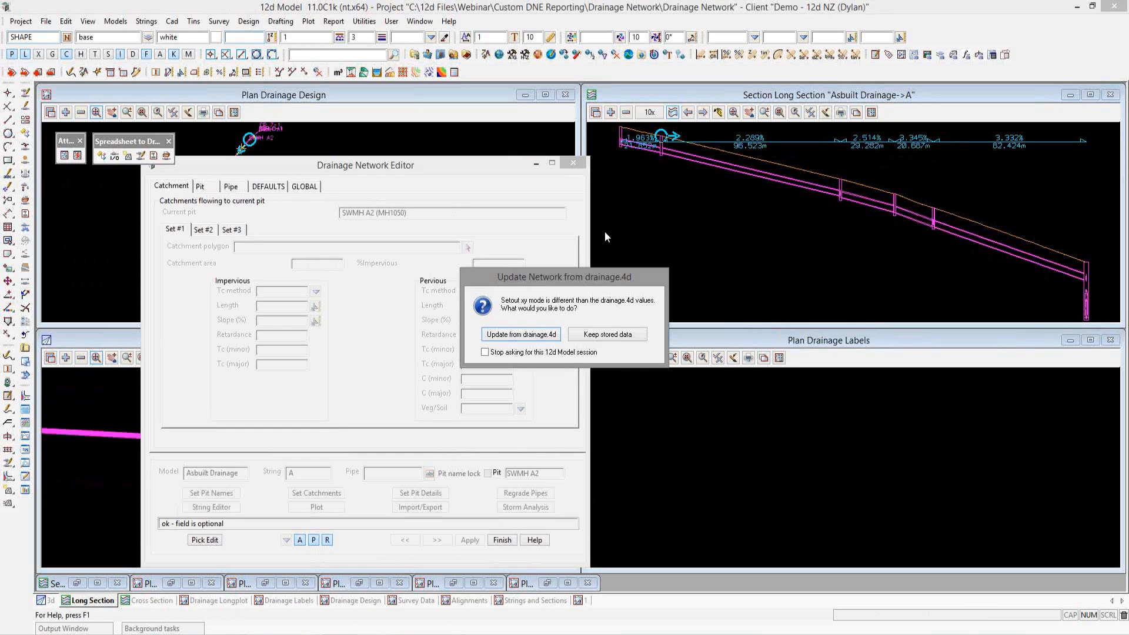
click(500, 336)
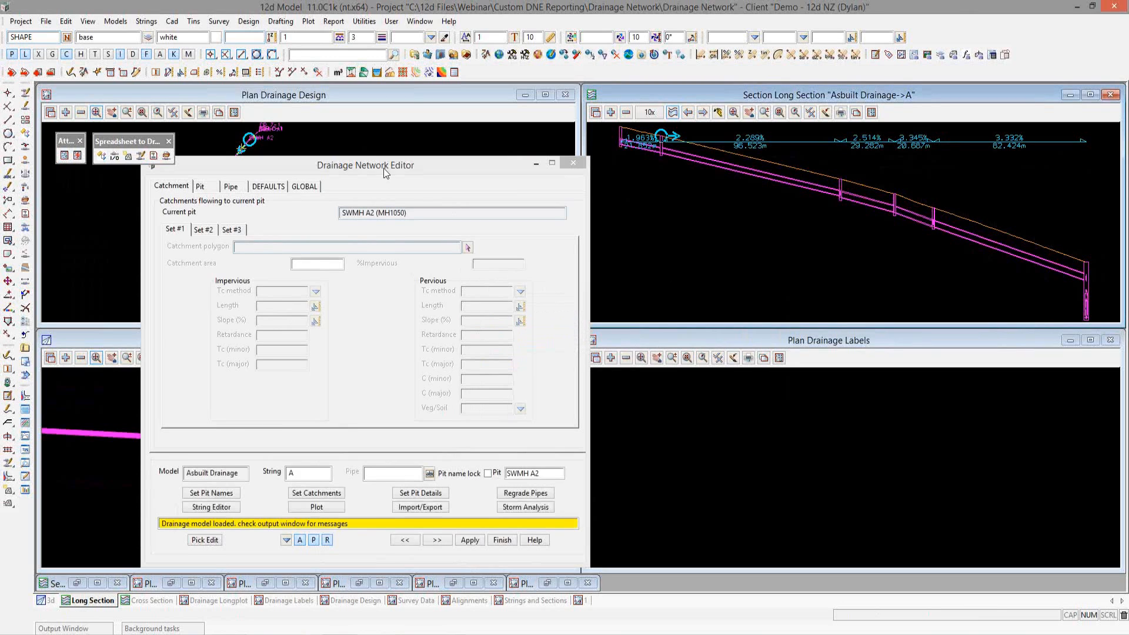
drag(384, 168, 404, 95)
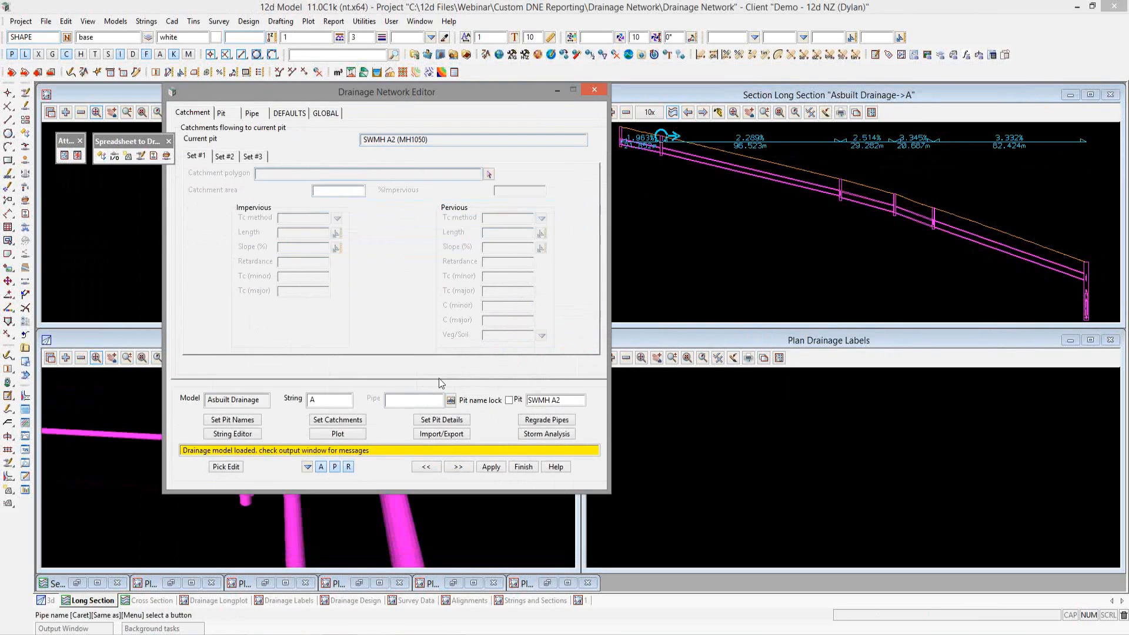
Step: Set the global FS tin to the Finished Surface tin and the NS tin to GROUND, and run Set Pit Details
click(442, 419)
click(581, 166)
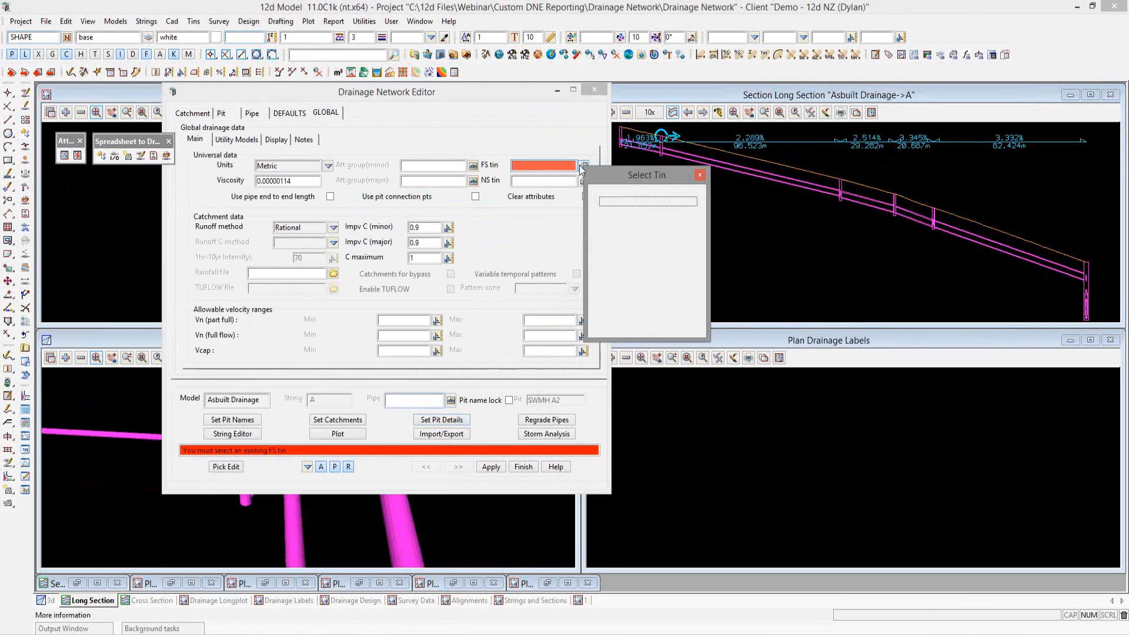
click(629, 222)
double_click(629, 223)
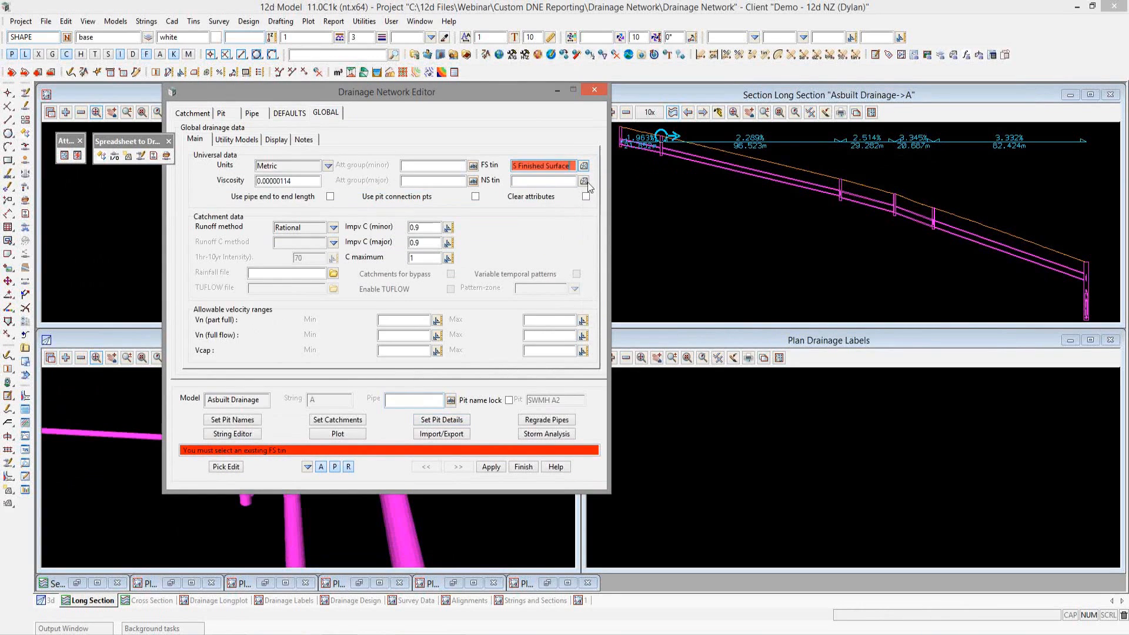
click(584, 181)
click(623, 219)
double_click(623, 219)
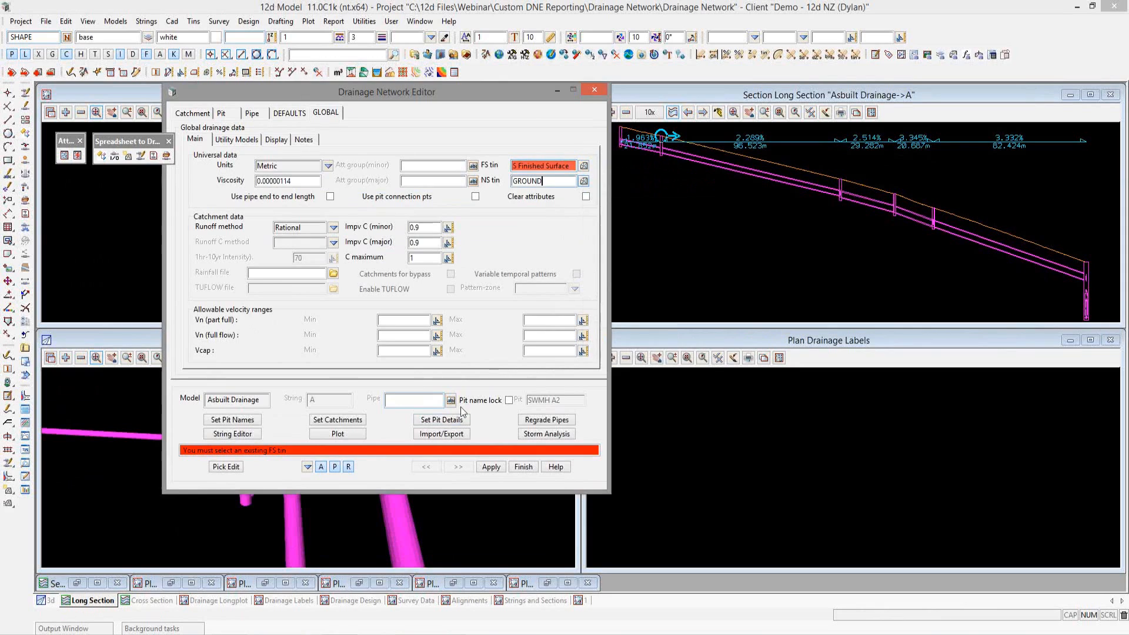
click(448, 419)
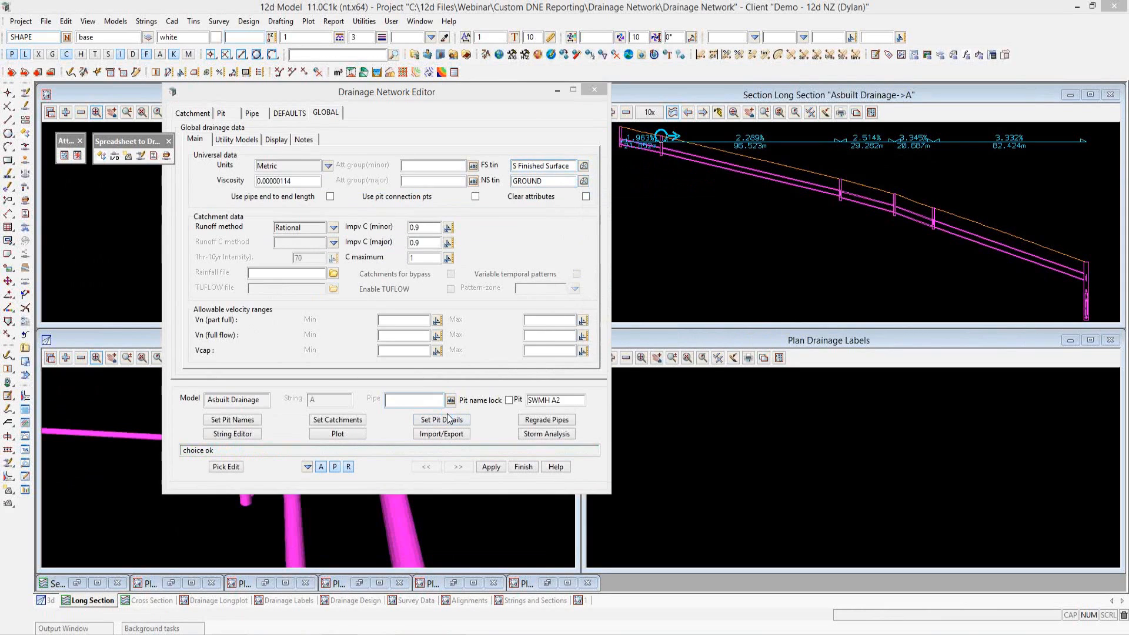
click(535, 352)
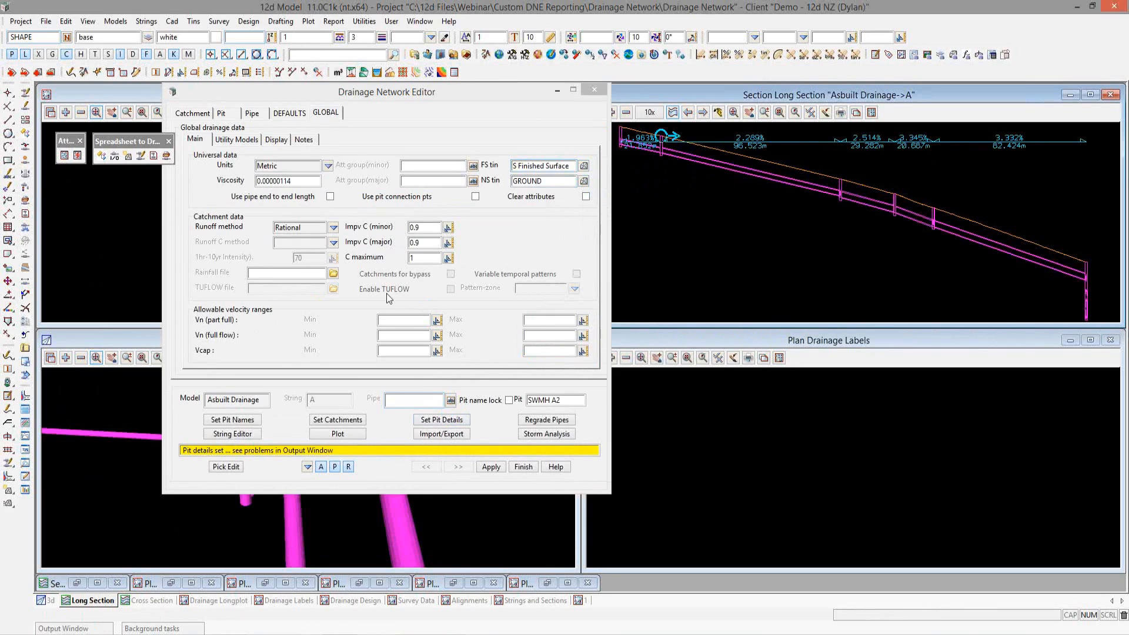
Step: Reopen the String Attributes for string A and look through the extended pit attribute list in an enlarged dialog
click(64, 154)
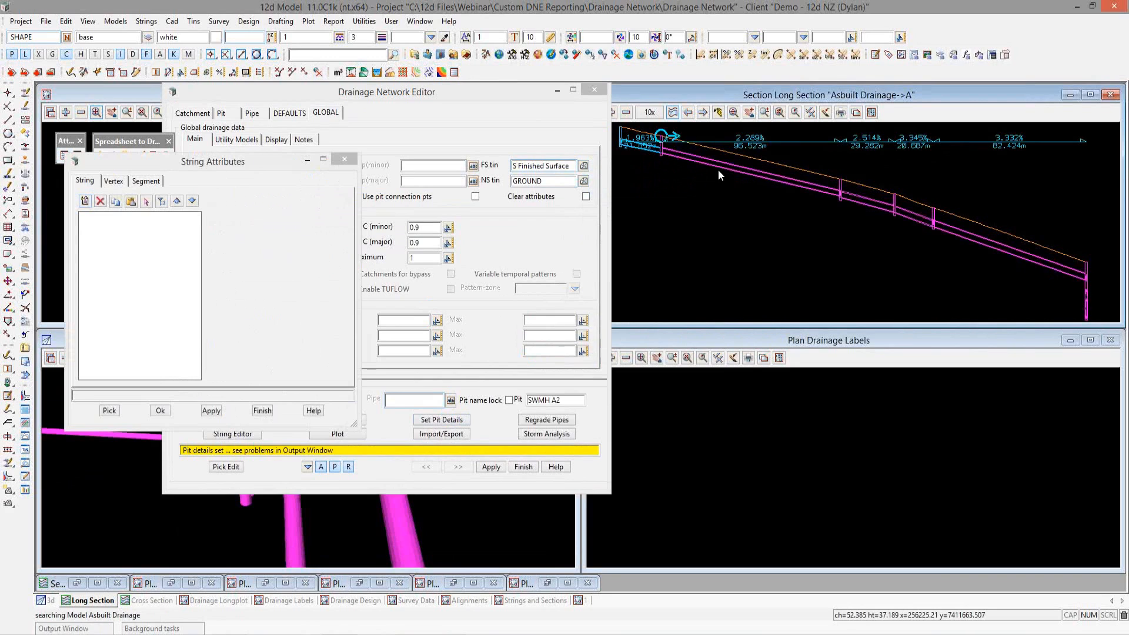
click(718, 169)
middle_click(718, 170)
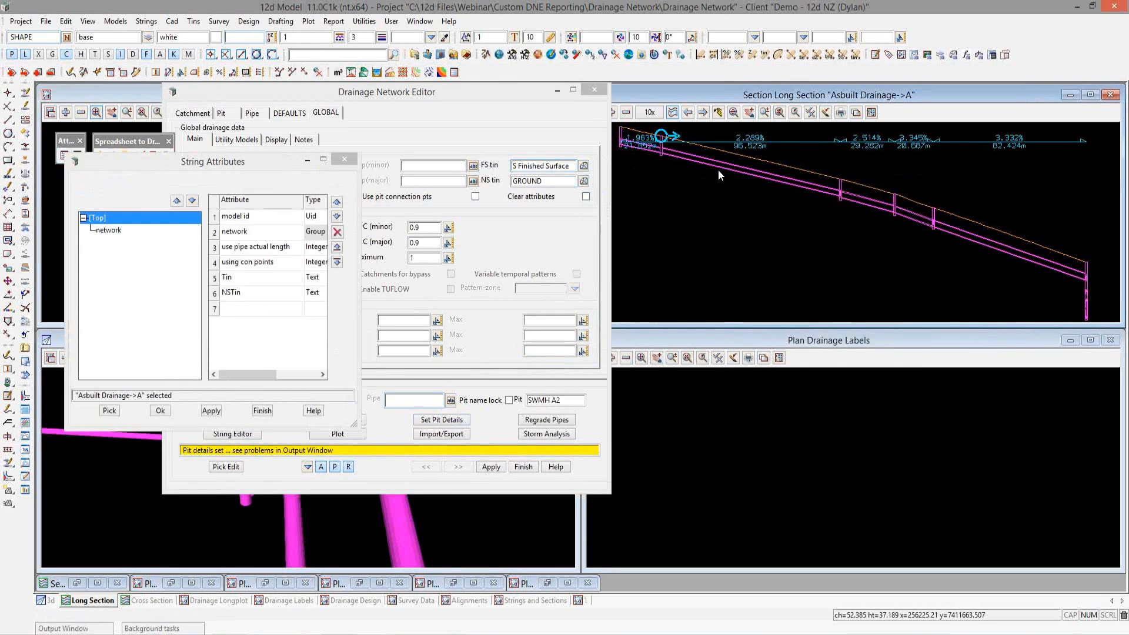
click(108, 180)
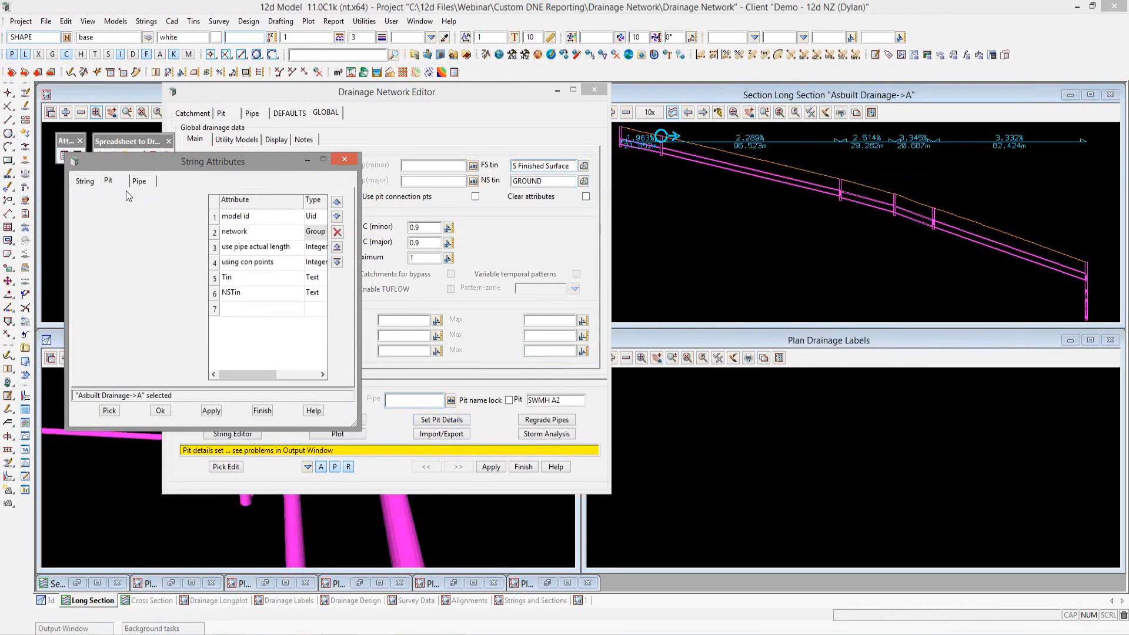
drag(354, 424, 516, 537)
drag(483, 319, 487, 293)
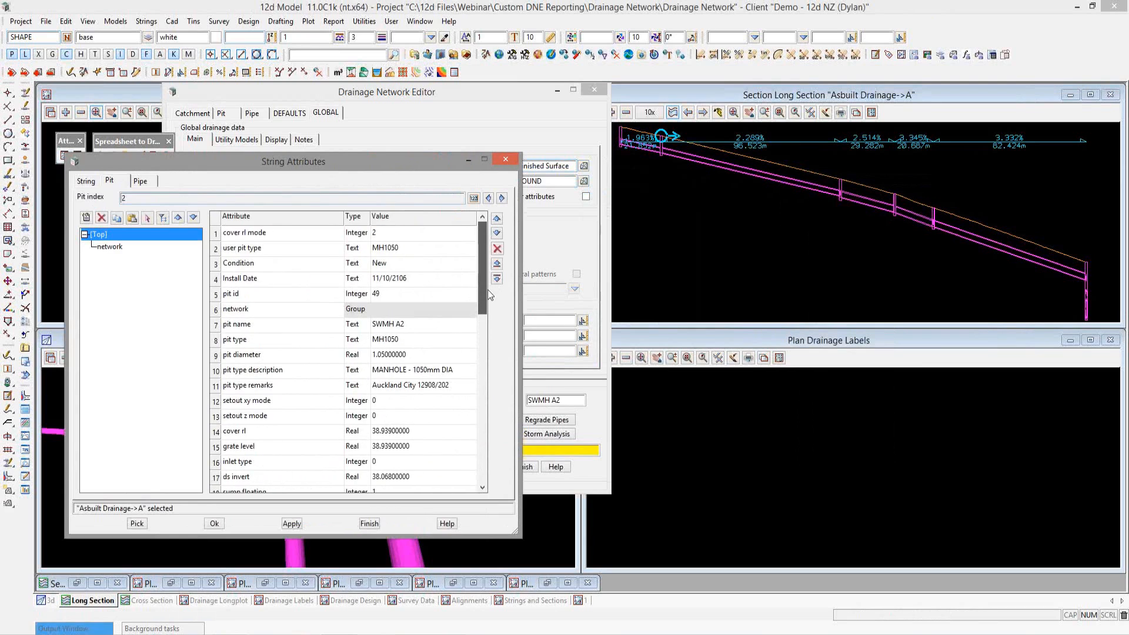
Step: Check the pipe attributes of string A, return to its pit attributes, and close the String Attributes dialog
click(145, 186)
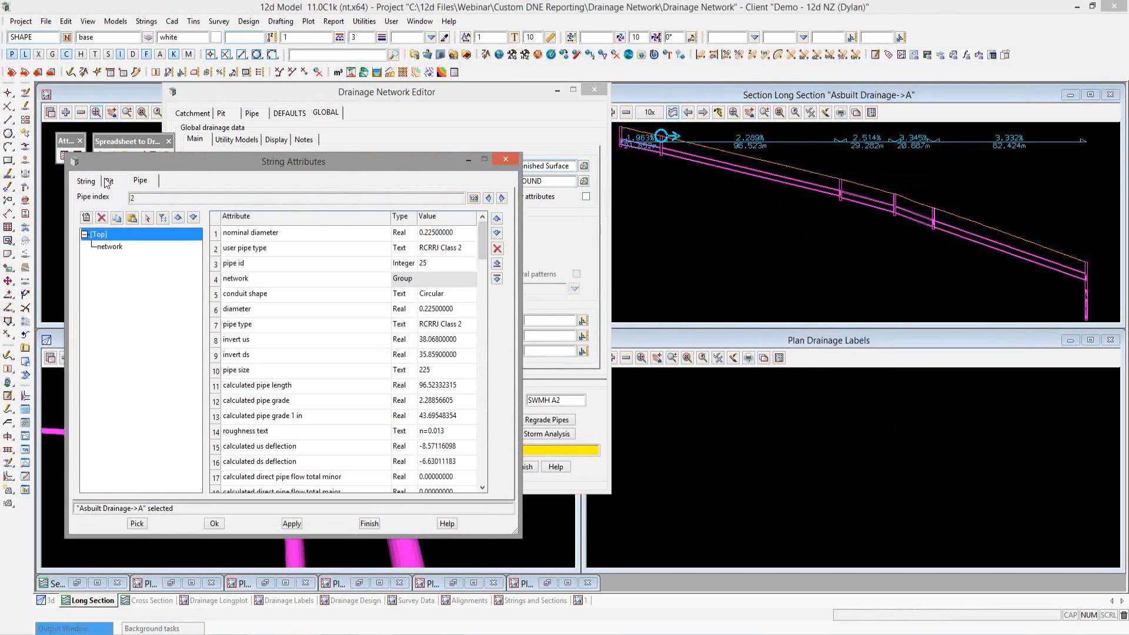
click(108, 181)
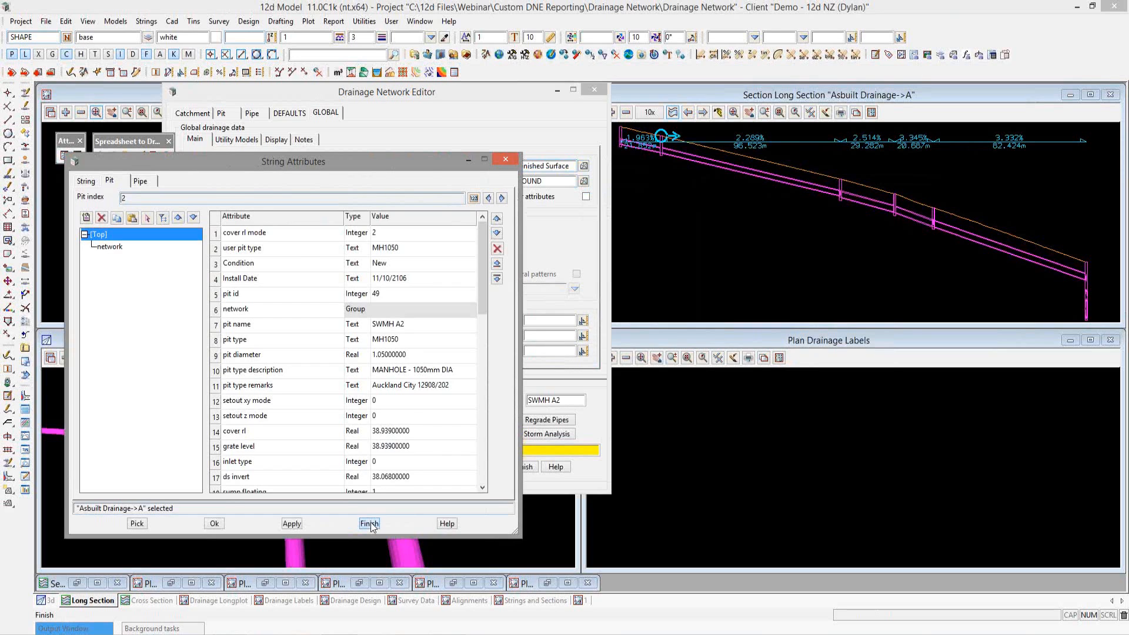
click(370, 523)
Step: Open the Drainage Network Editor's Plot settings and choose the library PPF ending in _PLOT.drainplanppf for the plan annotations
click(350, 434)
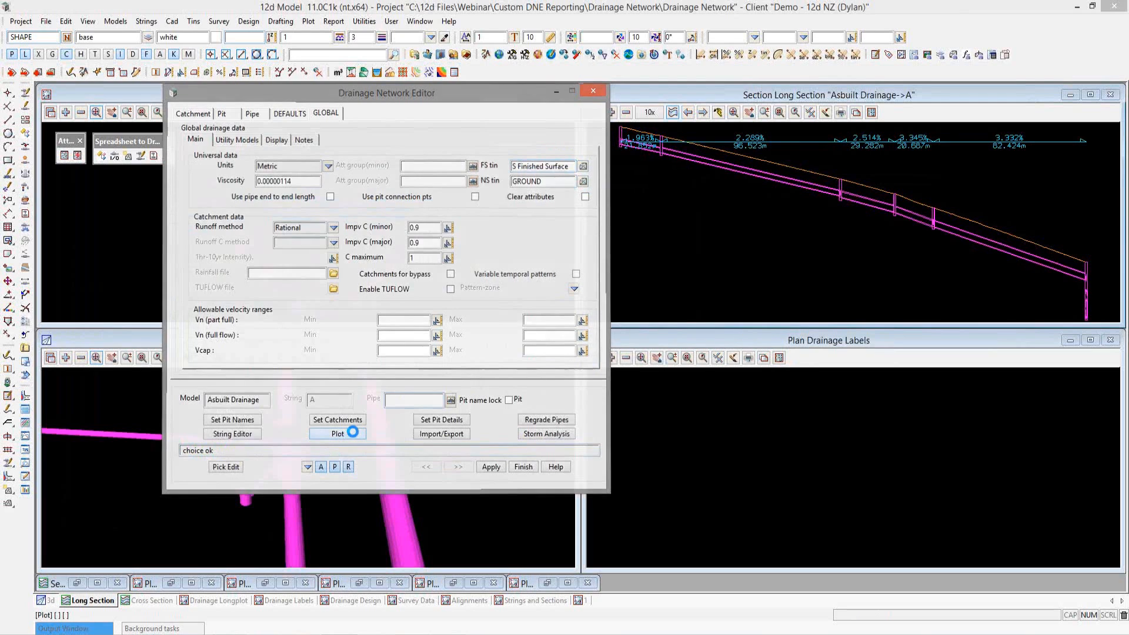
click(369, 144)
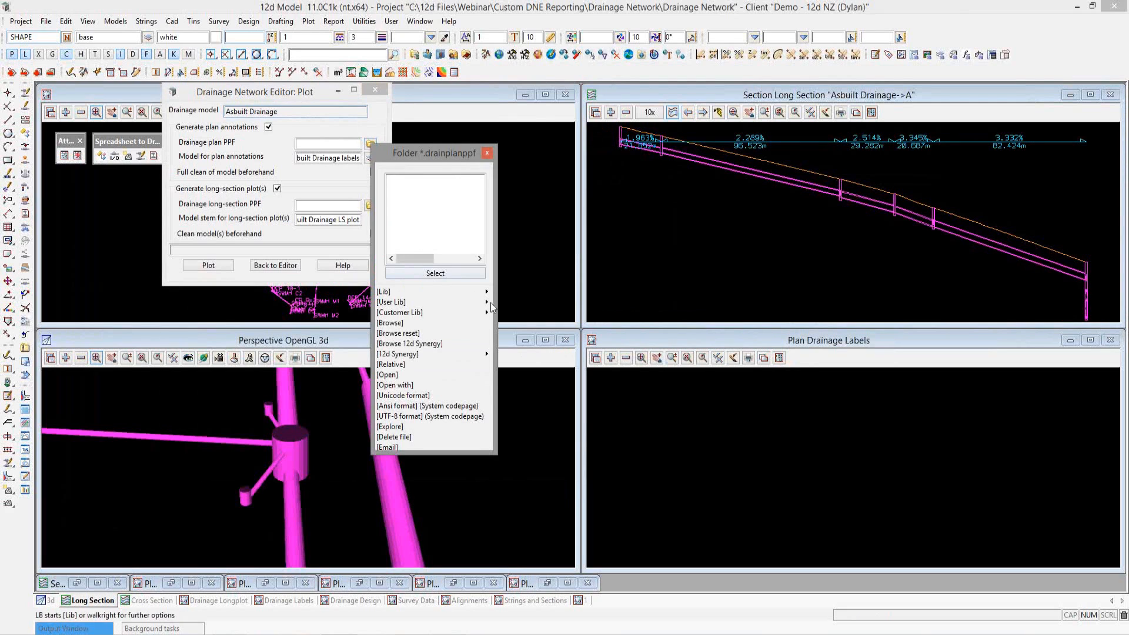
mouse_move(484, 291)
click(542, 350)
double_click(541, 351)
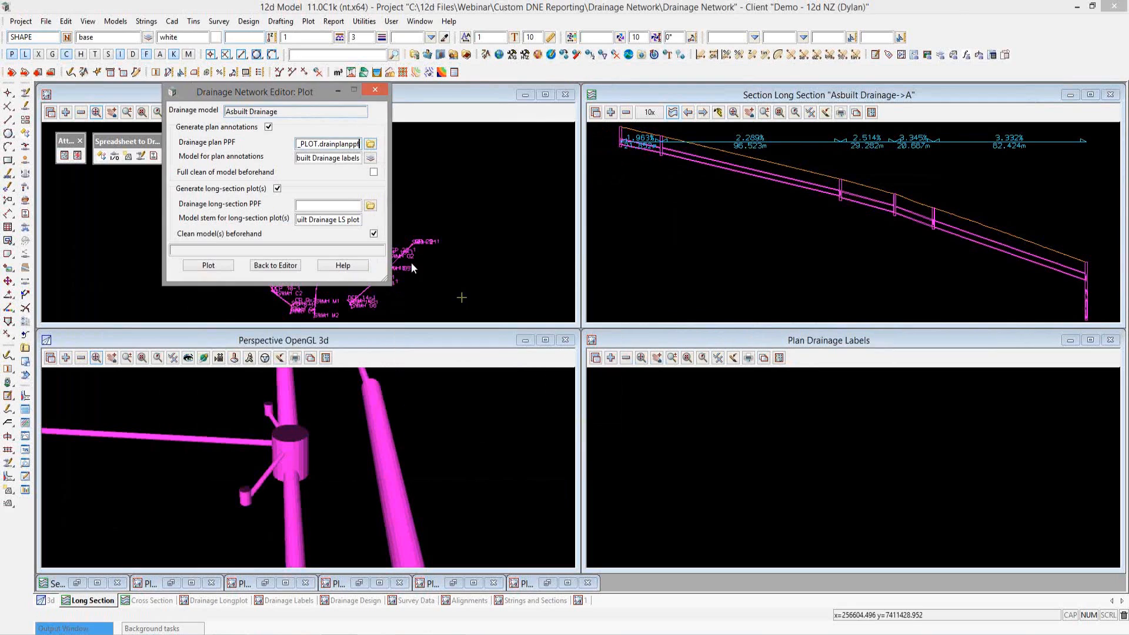
Step: Choose the library PPF ending in _DRAIN_A3.drainppf for the long sections and generate the drainage plots
click(369, 206)
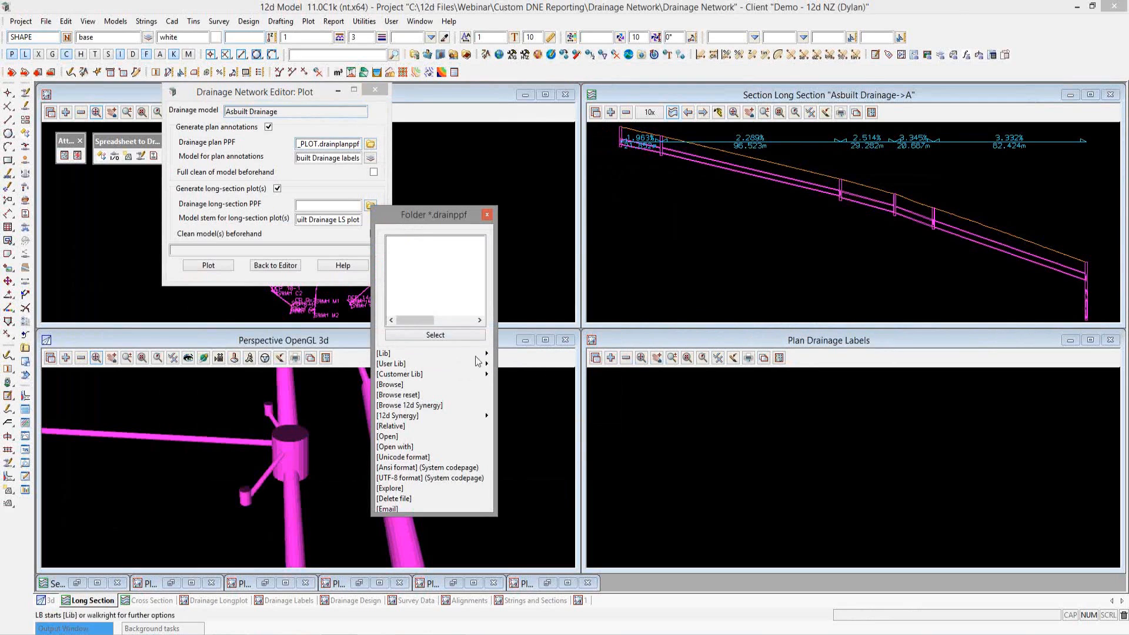
mouse_move(488, 354)
click(528, 413)
double_click(528, 413)
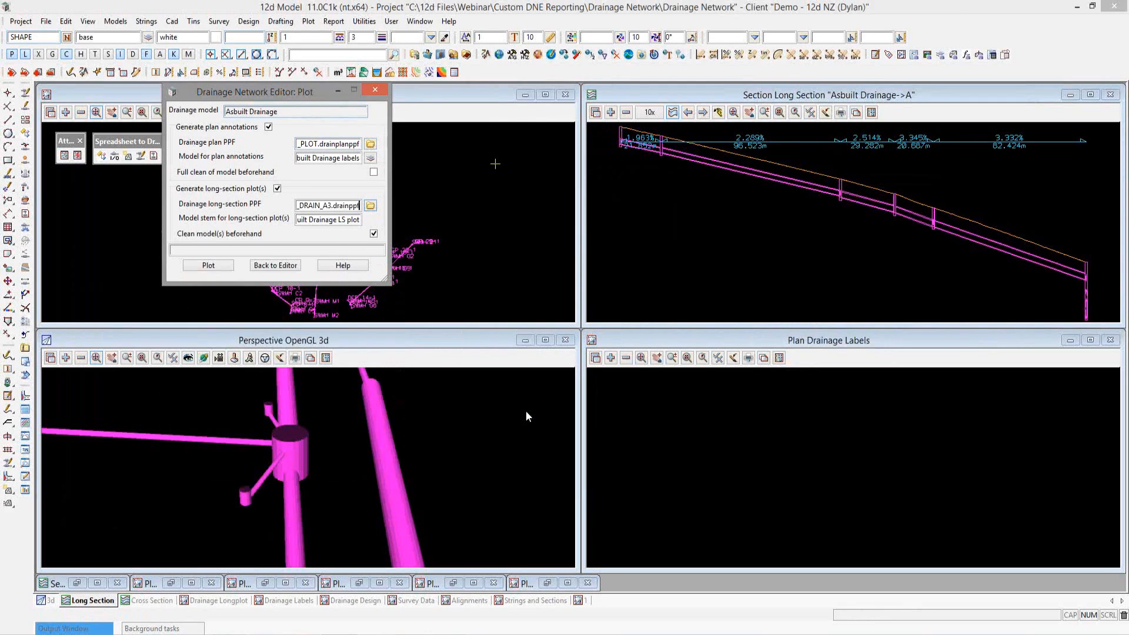
click(227, 265)
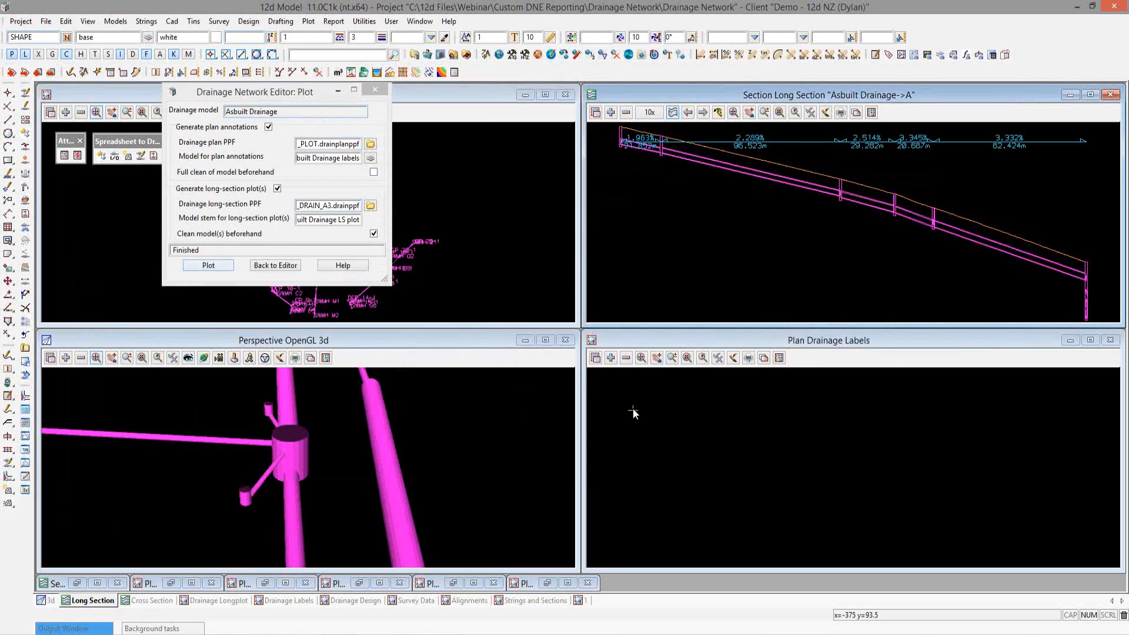
Step: Add the Asbuilt Drainage labels model to the Drainage Labels plan view and inspect the pit and pipe labels up close
click(612, 358)
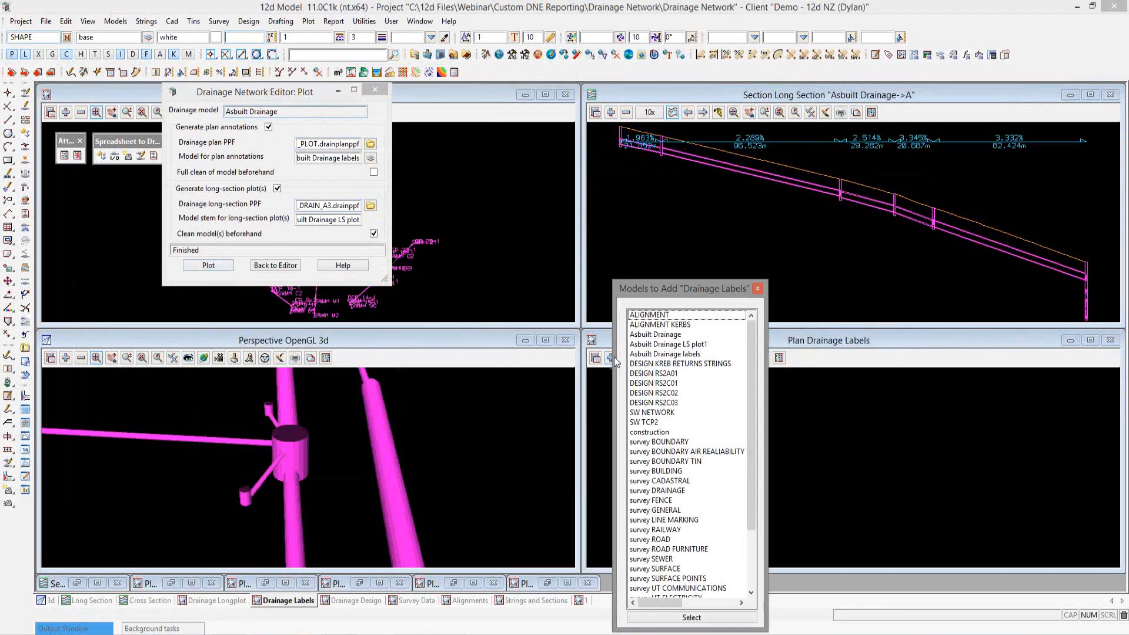
click(656, 353)
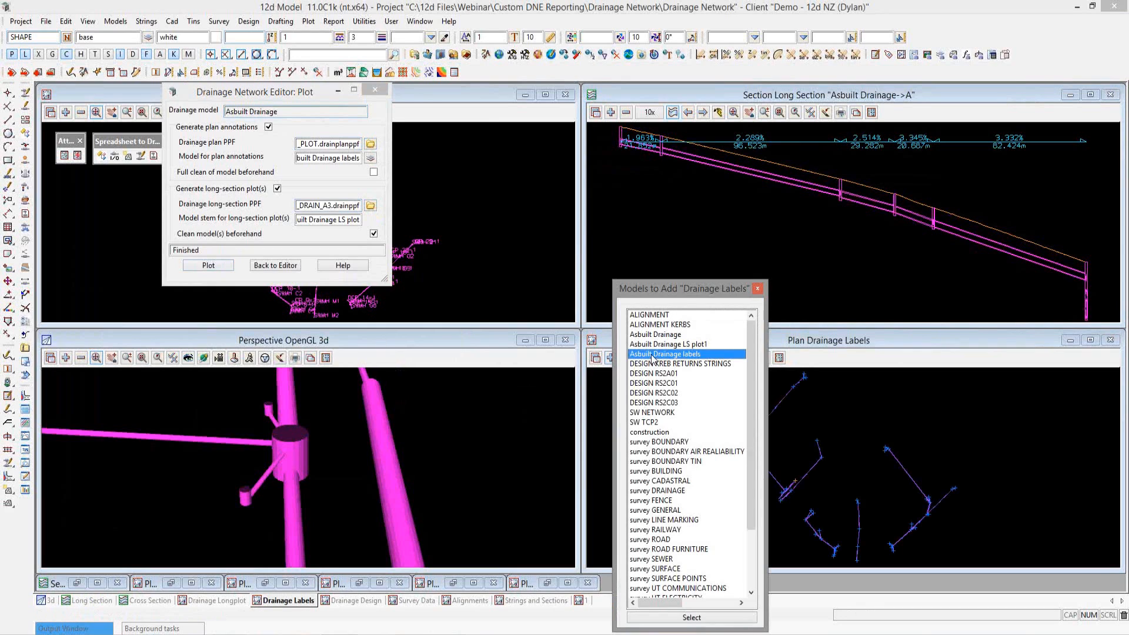
click(779, 358)
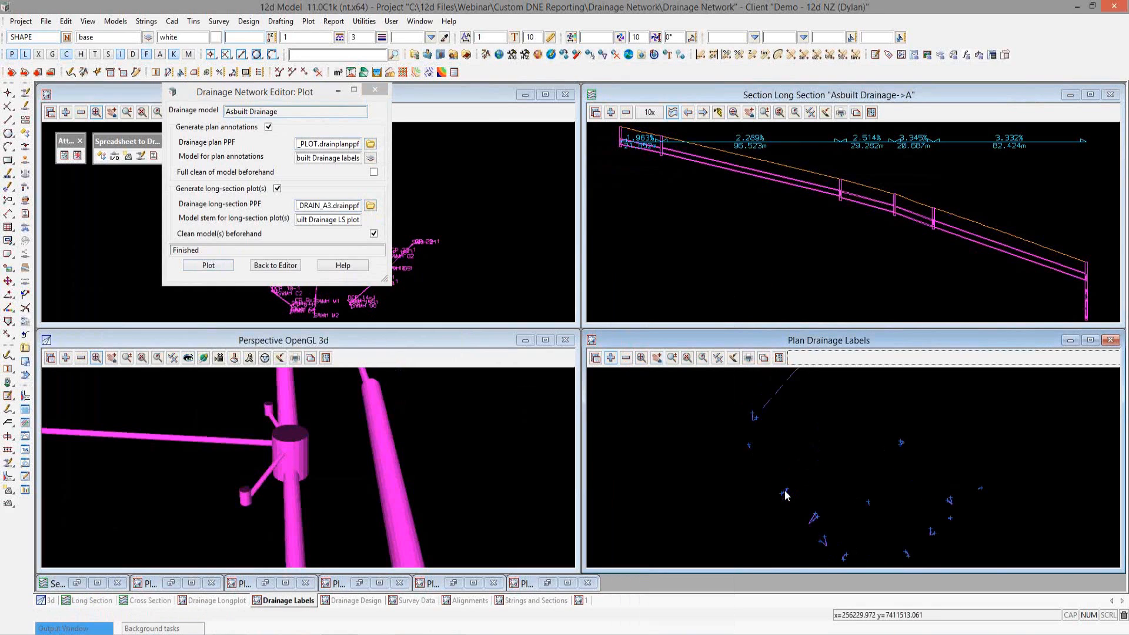
scroll(785, 495, up, 5)
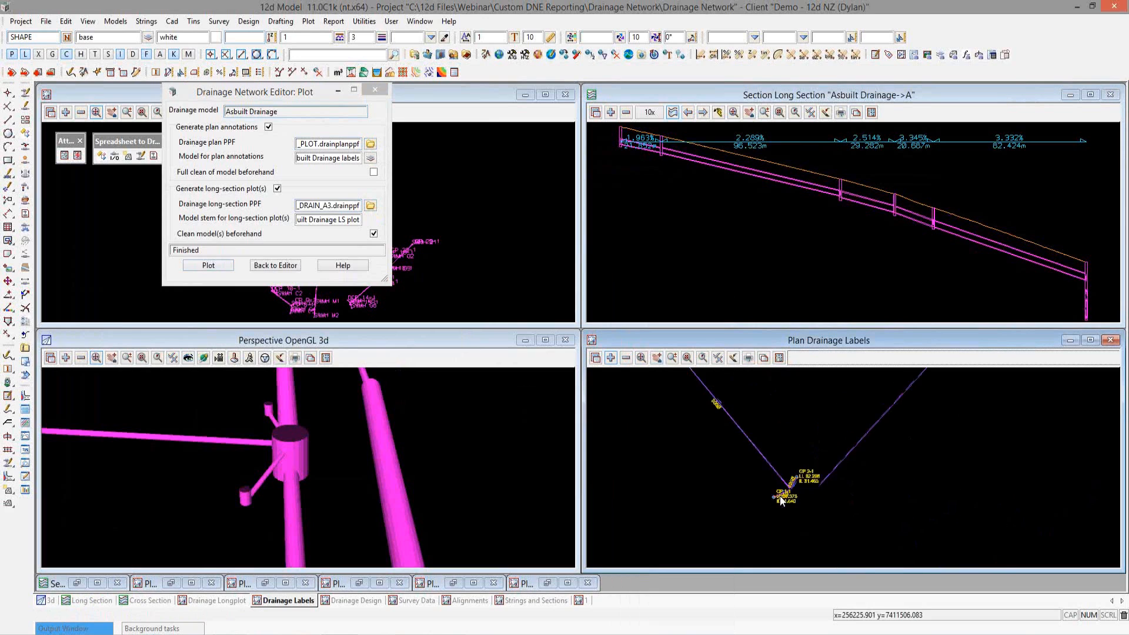
scroll(784, 513, up, 2)
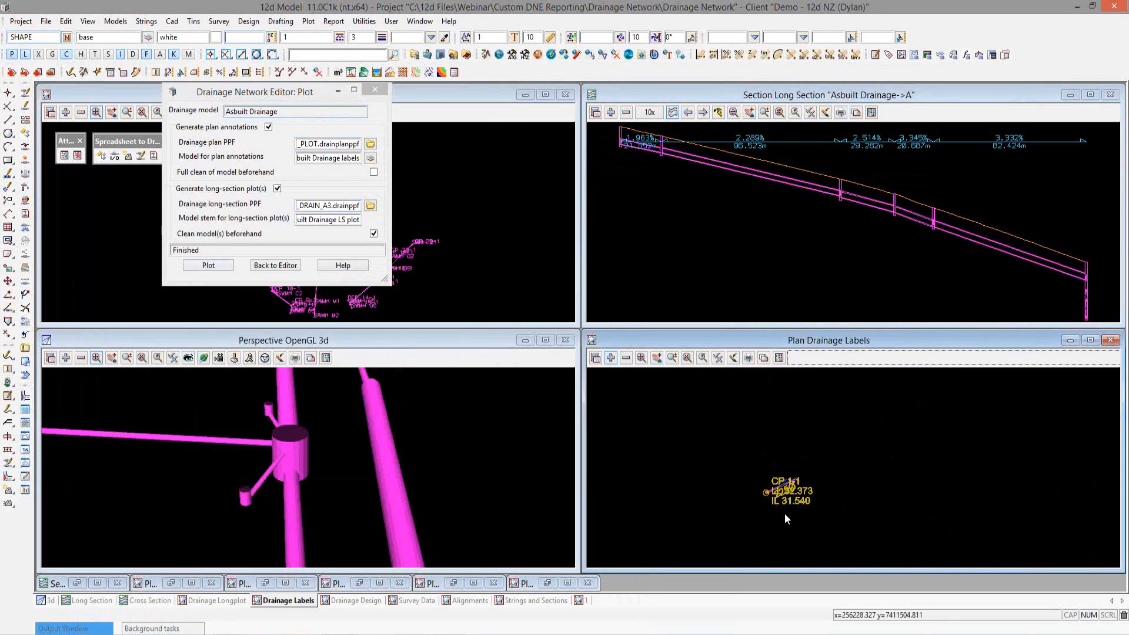
scroll(785, 514, up, 1)
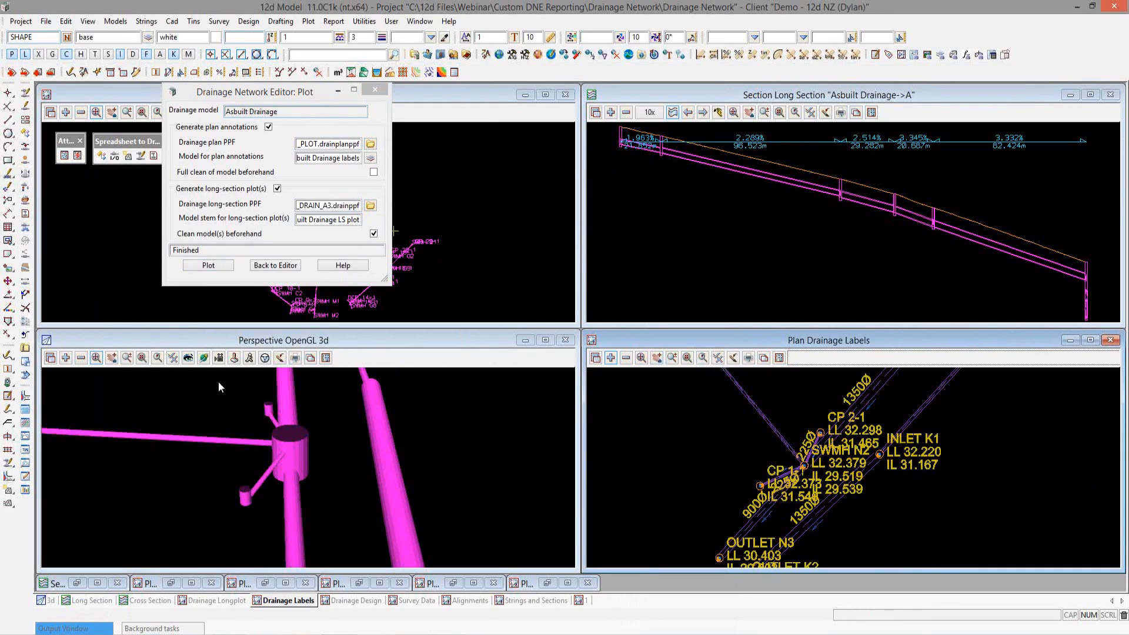
Step: Add the Asbuilt Drainage LS plot1 model to the Drainage Longplot view and inspect the long-section plots up close
click(235, 601)
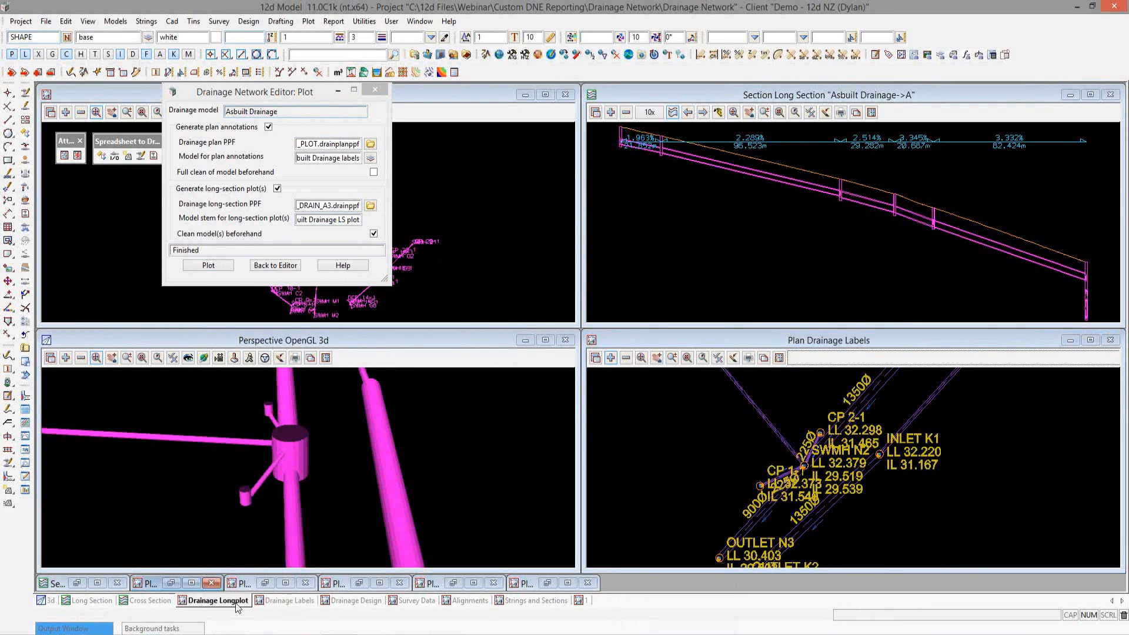
drag(257, 99, 573, 124)
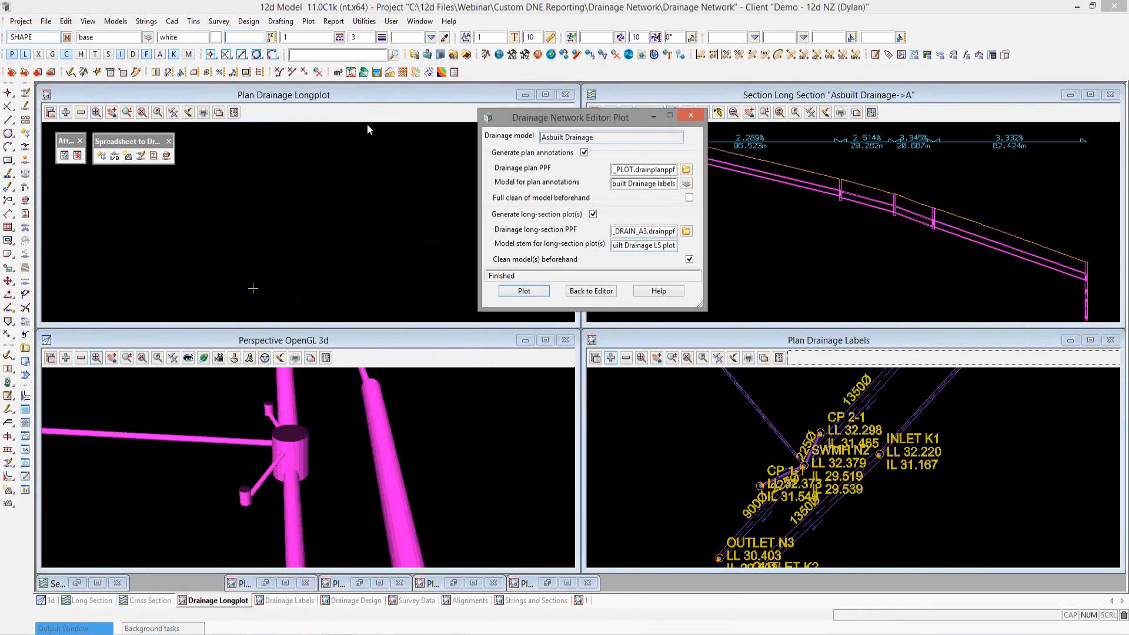
click(66, 113)
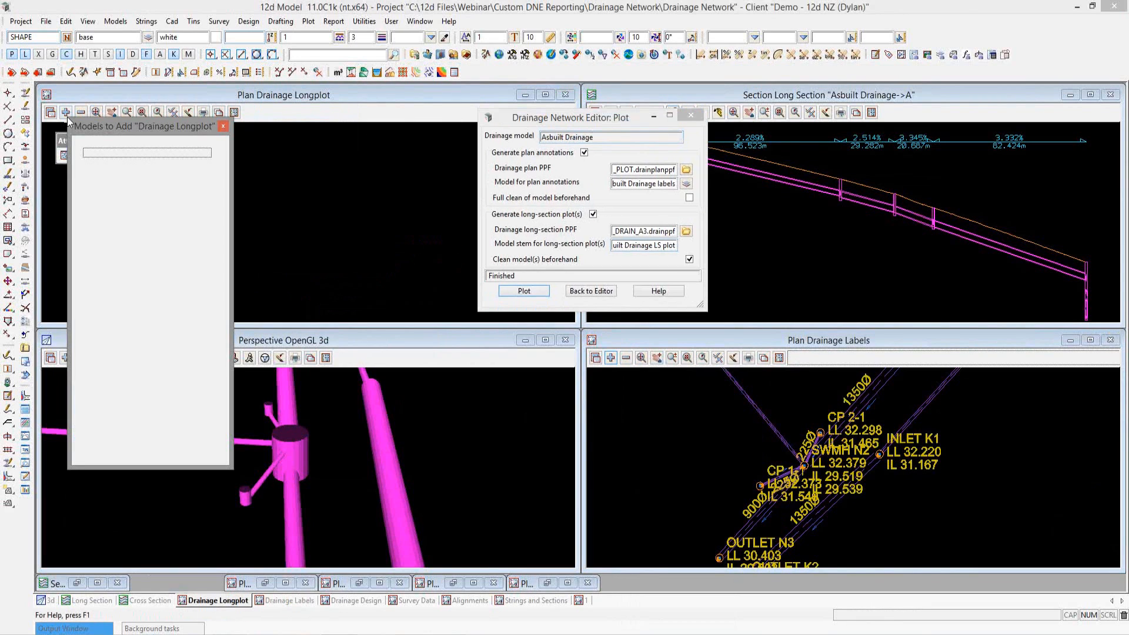
click(141, 183)
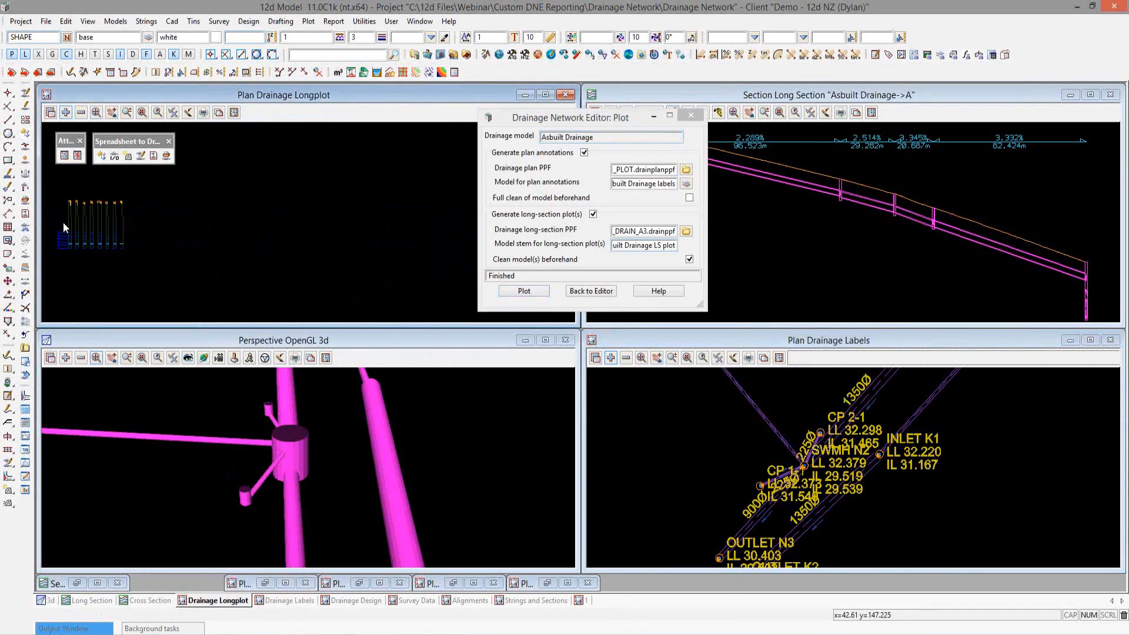
scroll(63, 226, up, 2)
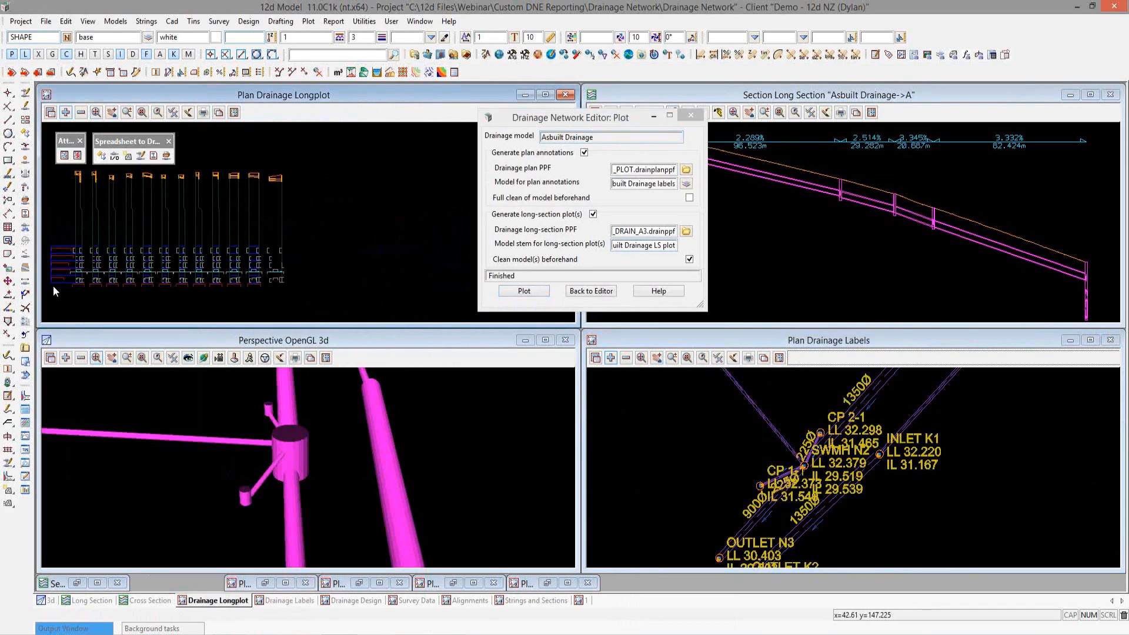
scroll(58, 287, up, 1)
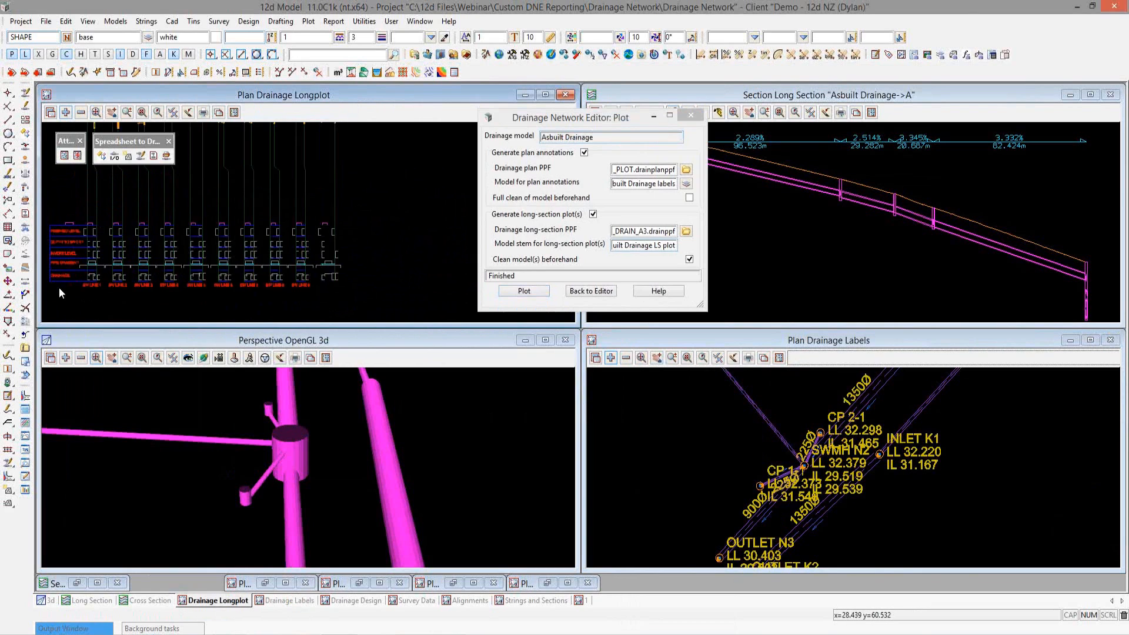
scroll(80, 269, up, 3)
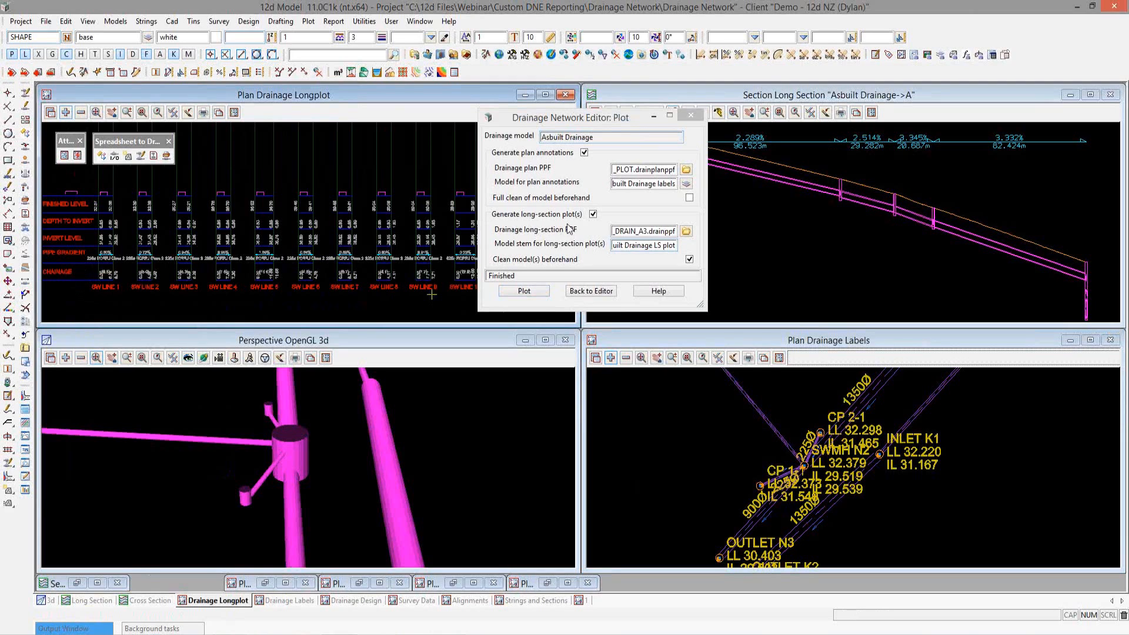
Step: Open Multi String Properties with data source selection enabled and load the Asbuilt Drainage labels model
drag(569, 122, 509, 136)
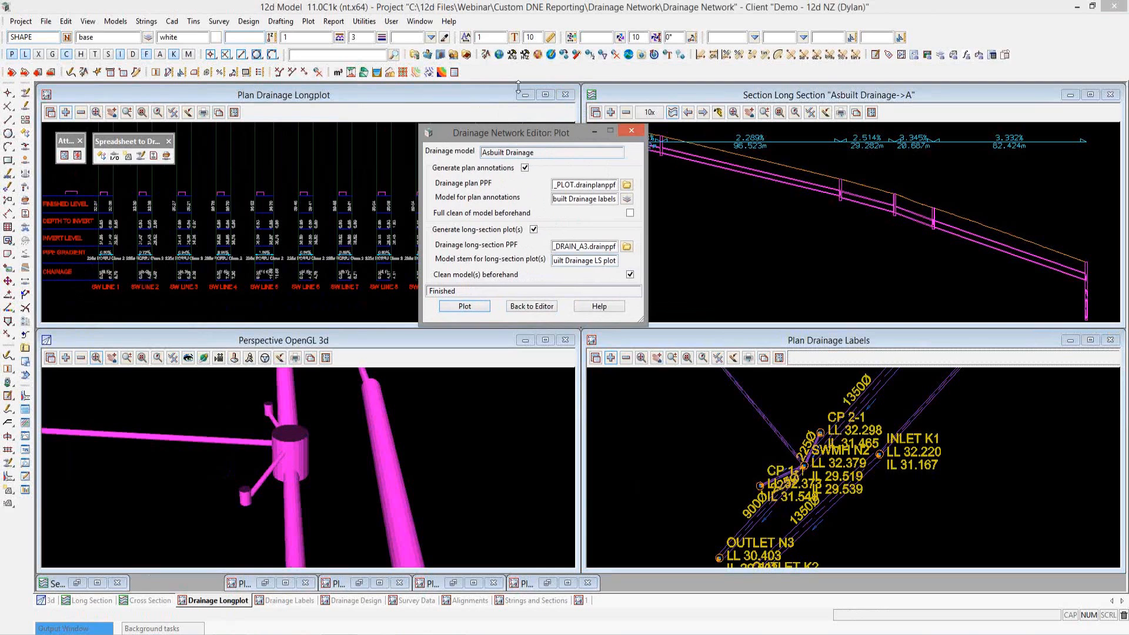
click(486, 55)
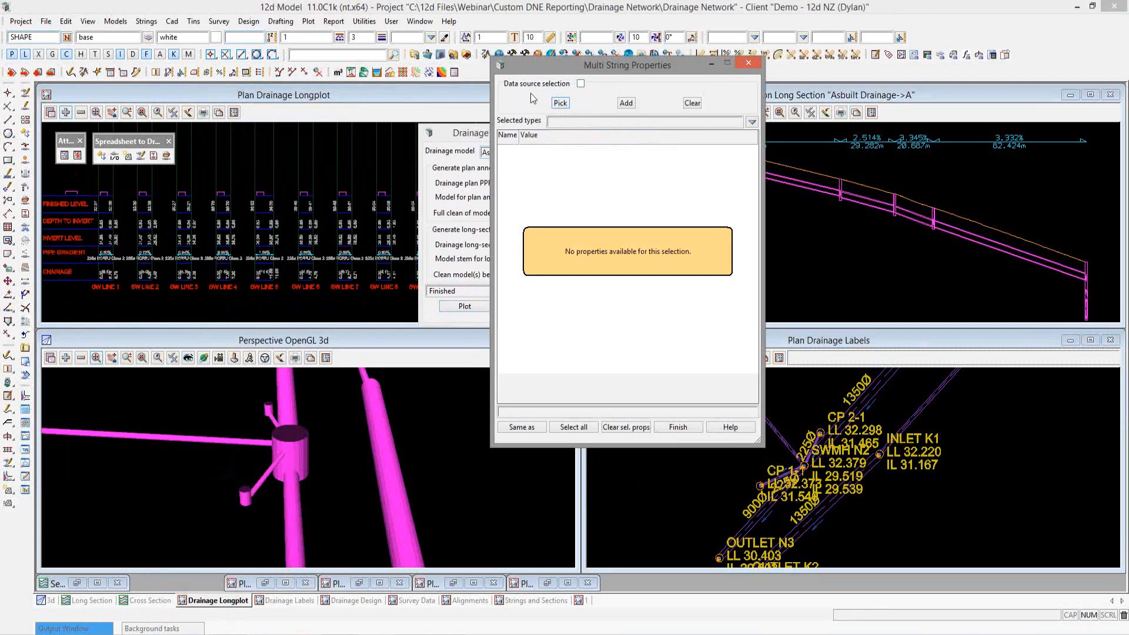
drag(575, 70, 482, 121)
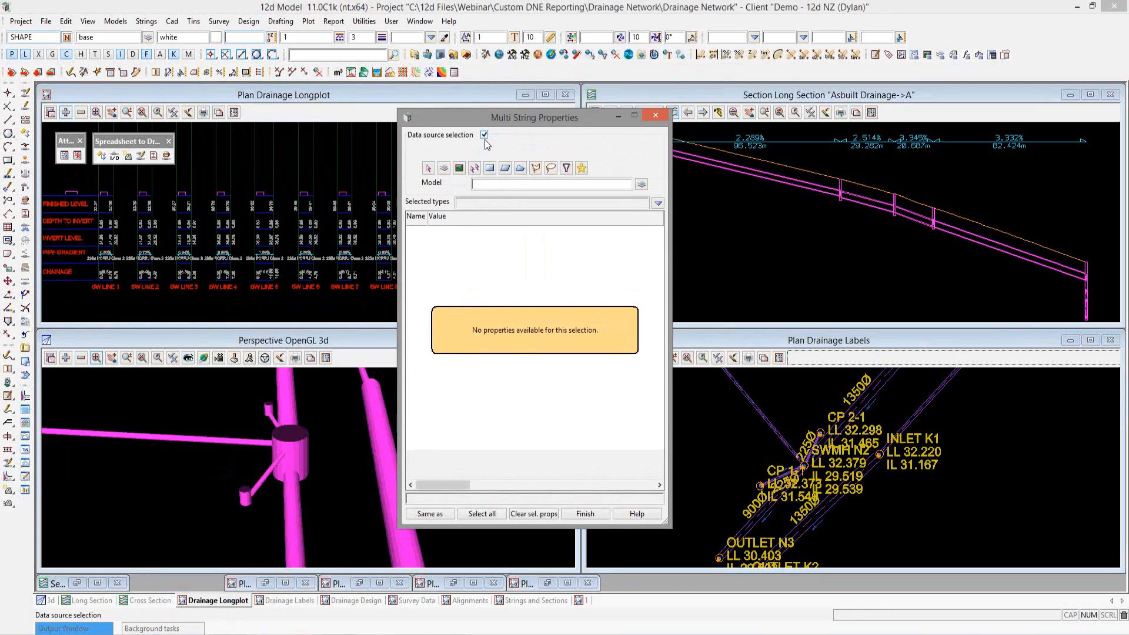
click(641, 184)
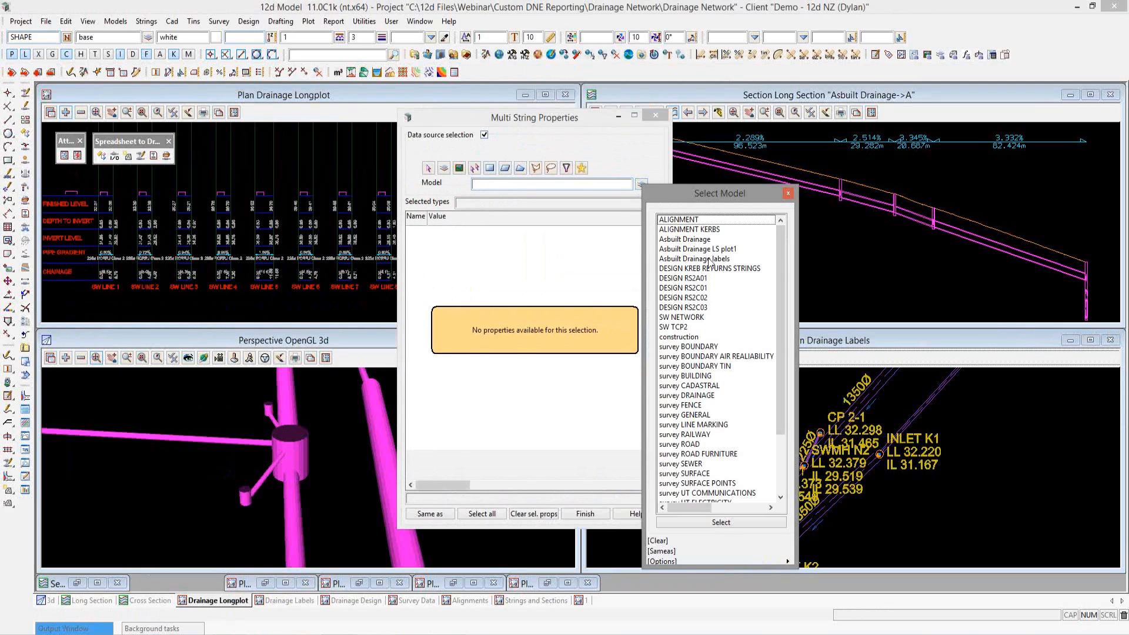
click(709, 259)
double_click(709, 259)
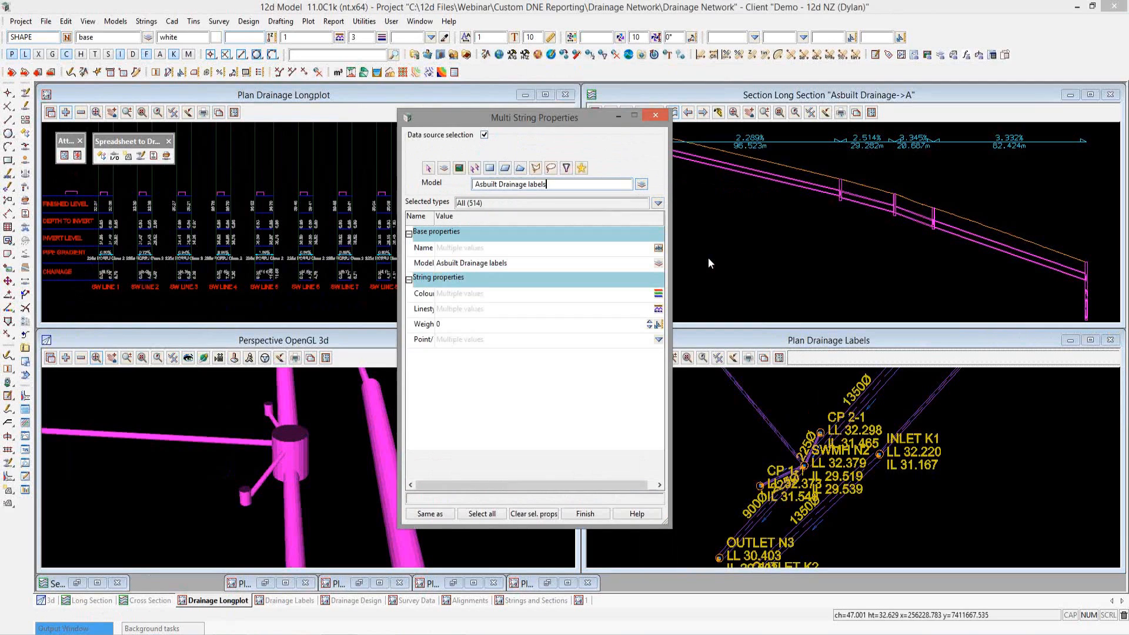
Step: Restrict the selection to the Text strings, set their text units to Paper, and close Multi String Properties
click(657, 203)
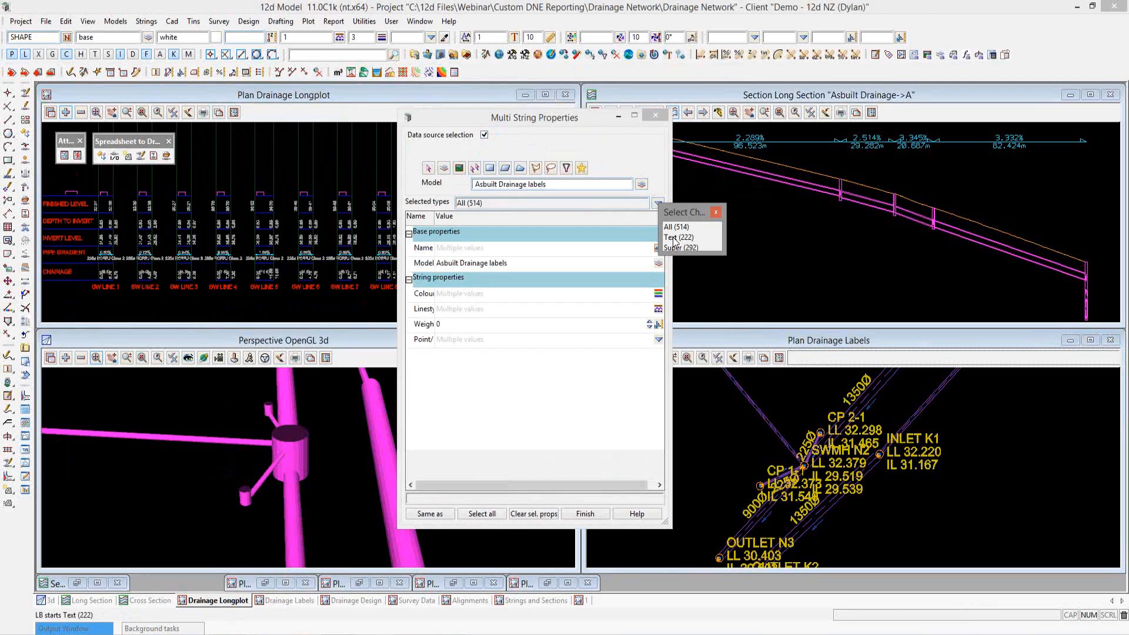
click(673, 239)
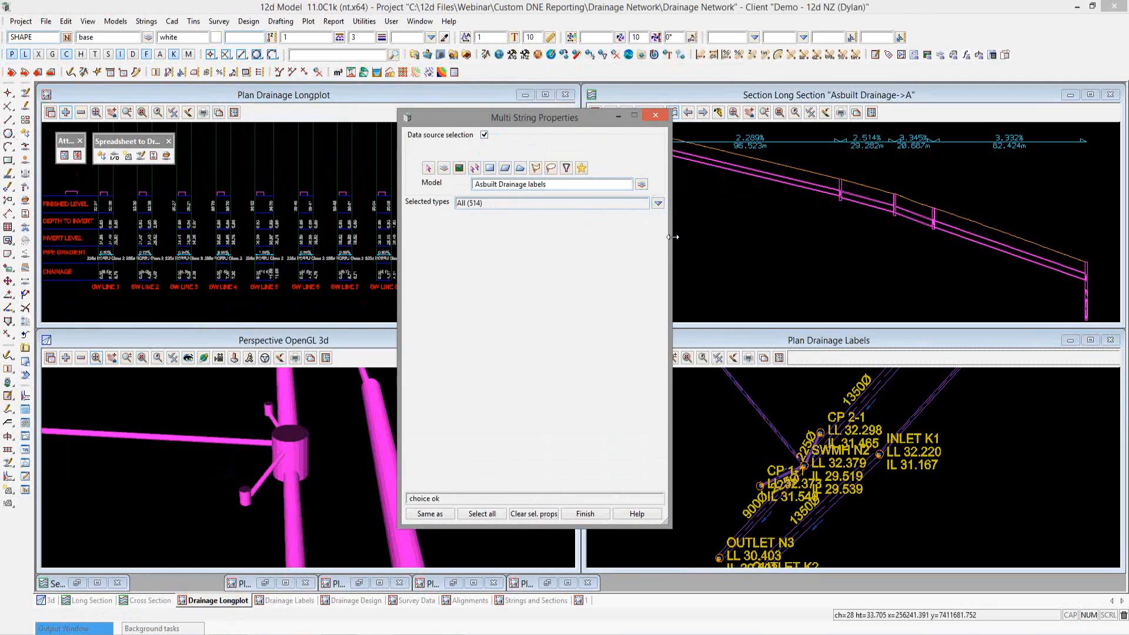
drag(663, 256, 665, 369)
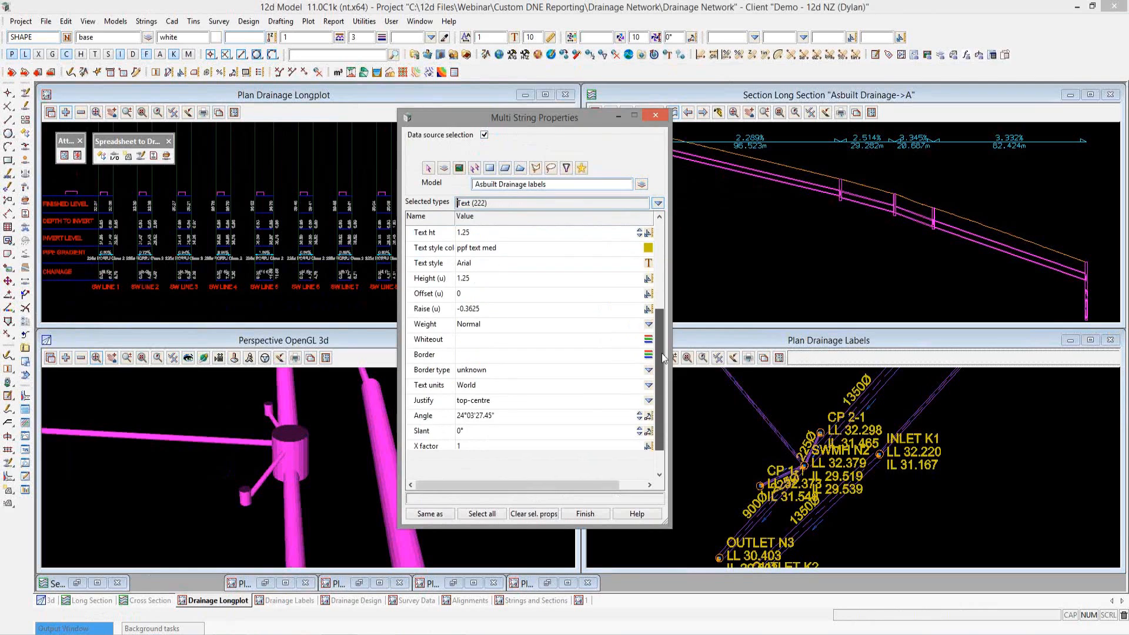
click(648, 388)
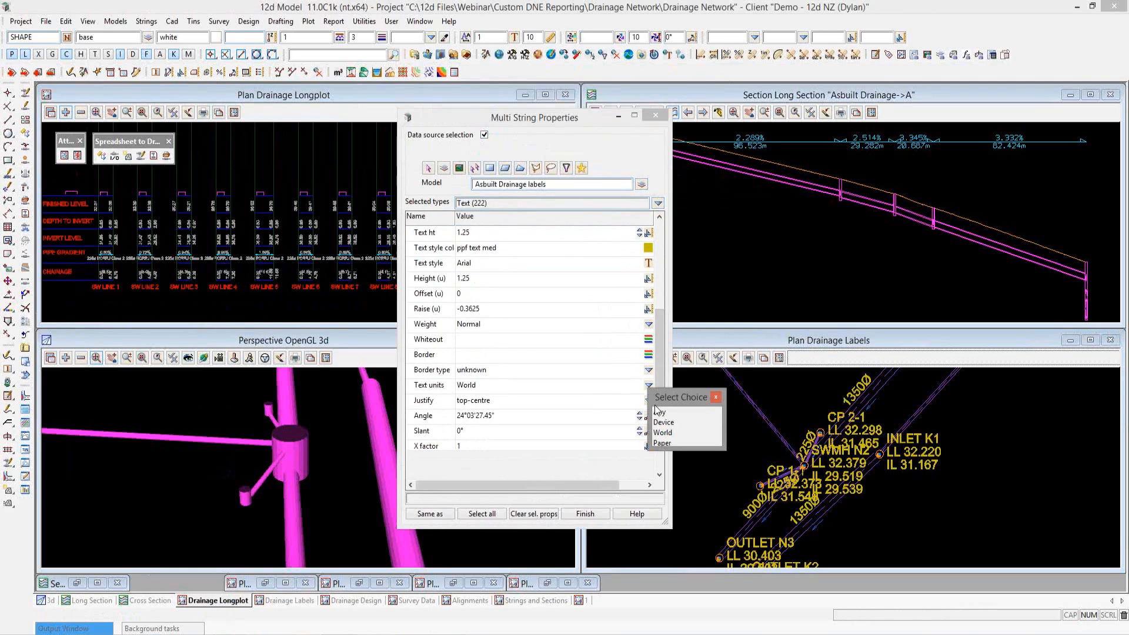
click(662, 444)
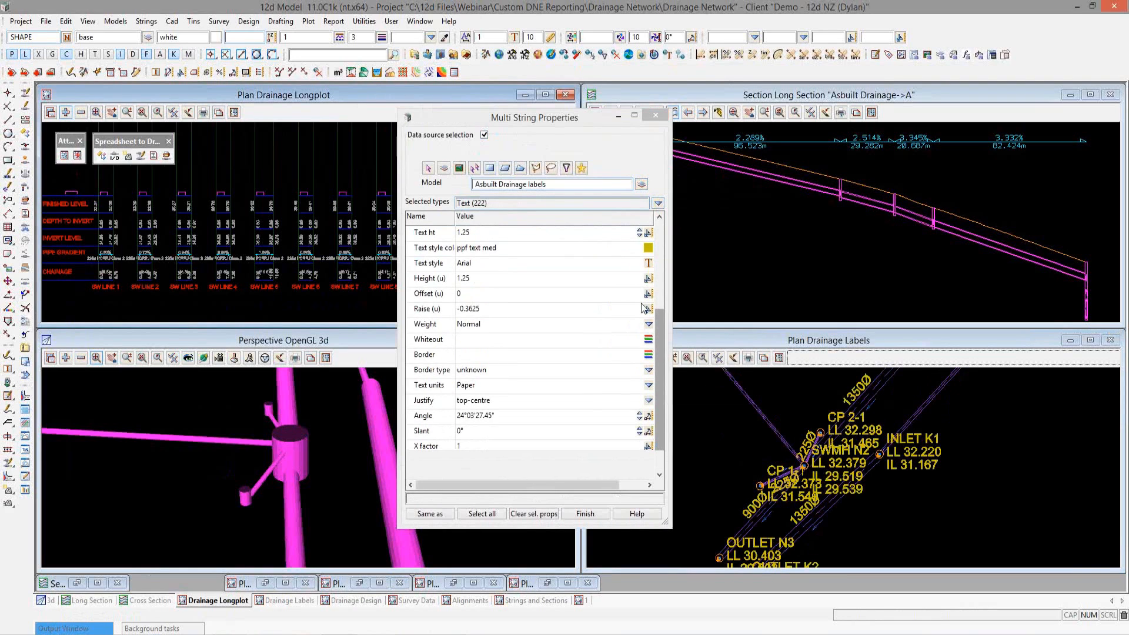
click(654, 121)
click(655, 116)
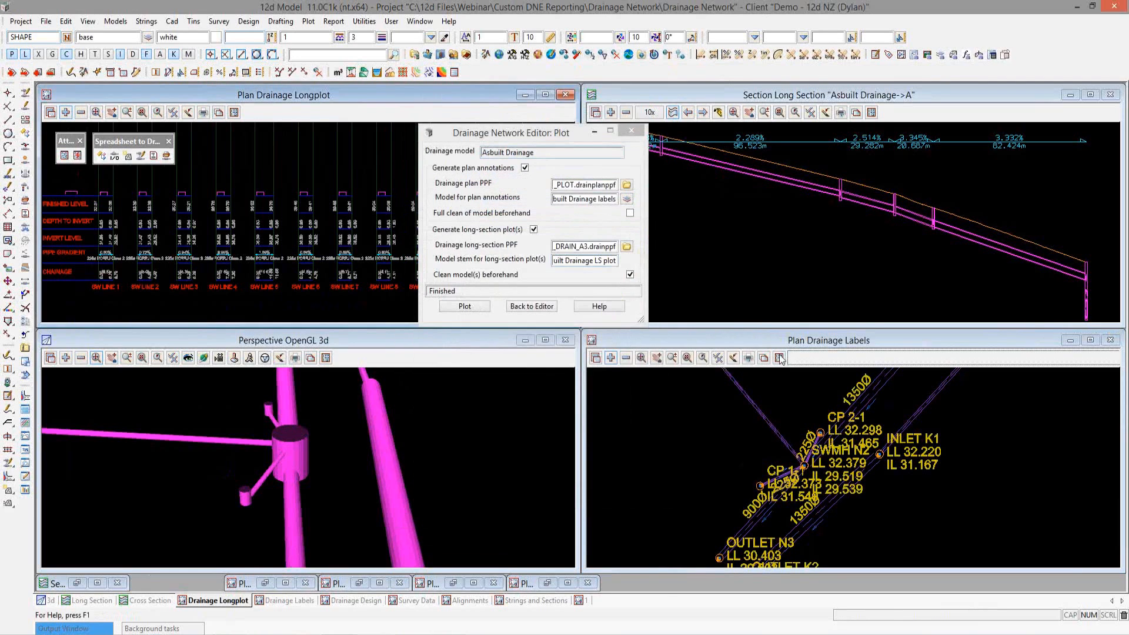
Step: Change the plot scale in the Drainage Labels plan view's settings and close its properties
click(692, 345)
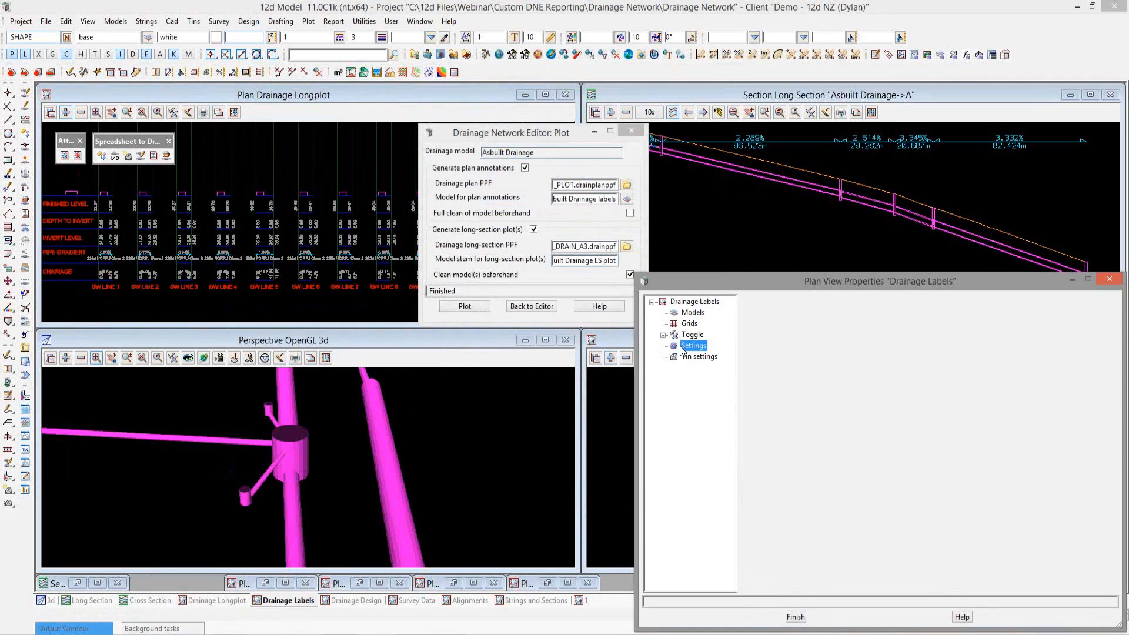
click(943, 393)
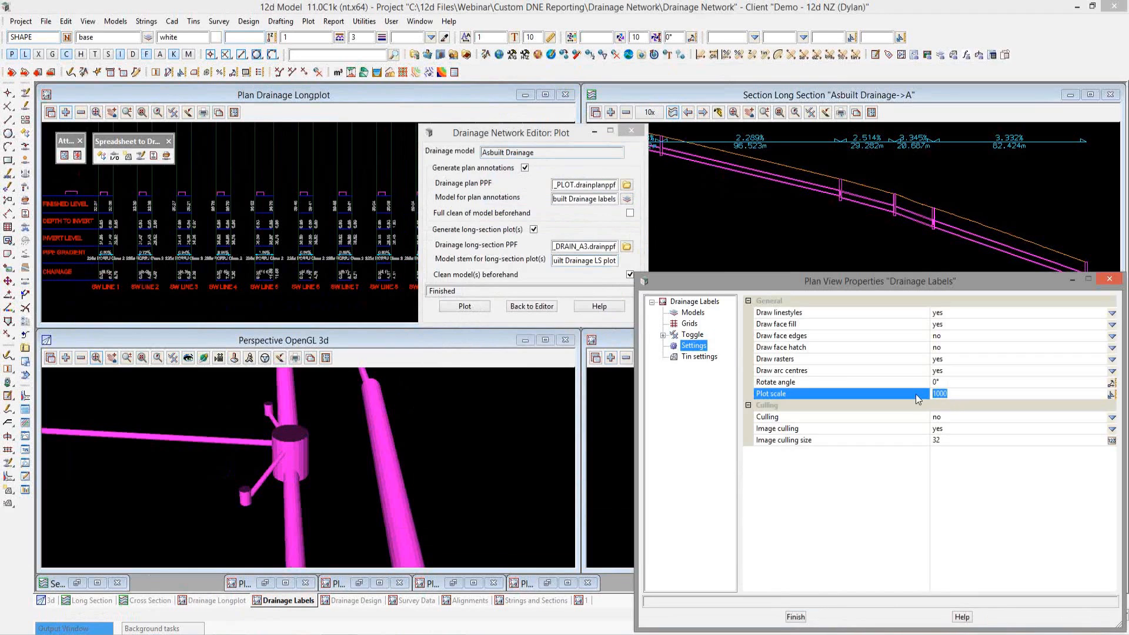
key(Return)
click(795, 616)
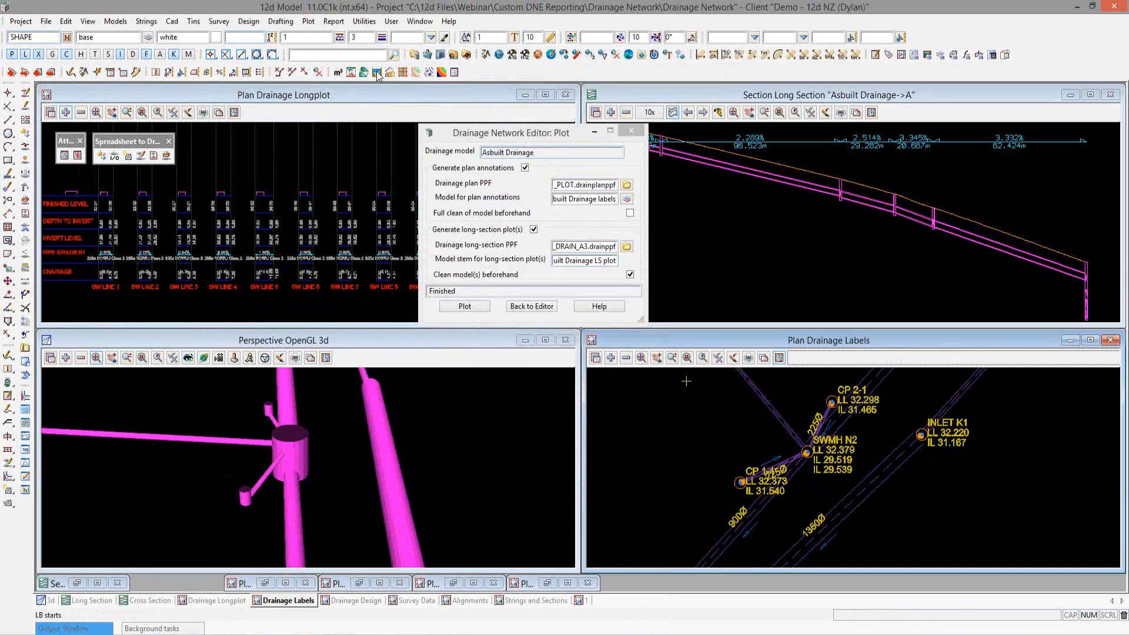
Step: Start Multi string translate in Group mode and move the SWMH N2 manhole label group up and left, clear of its manhole and pipes
click(279, 21)
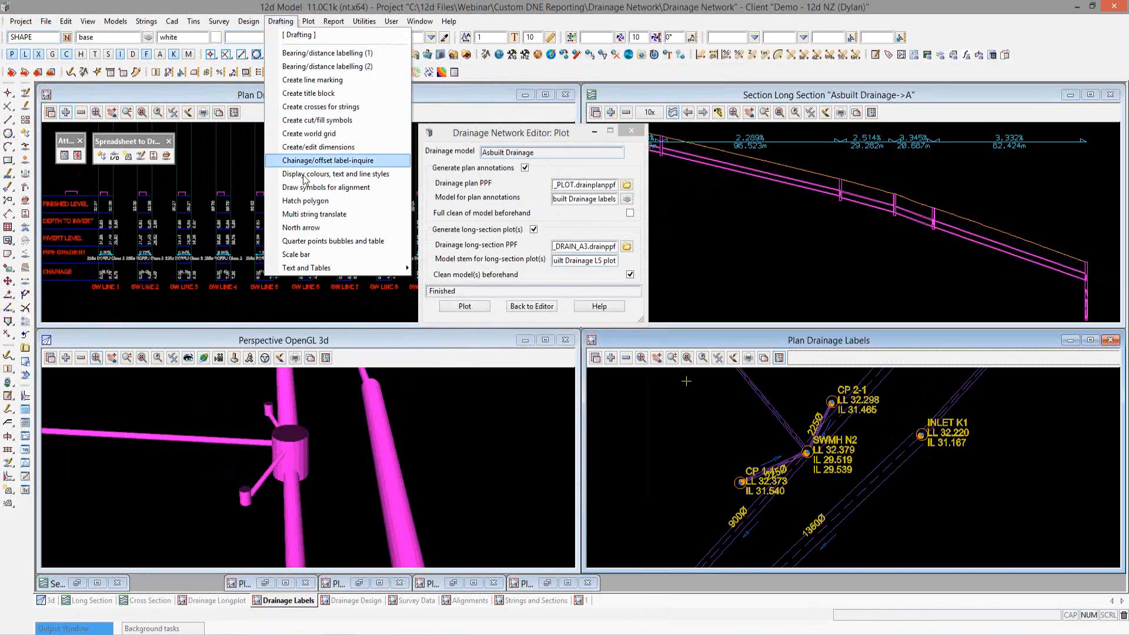
click(312, 215)
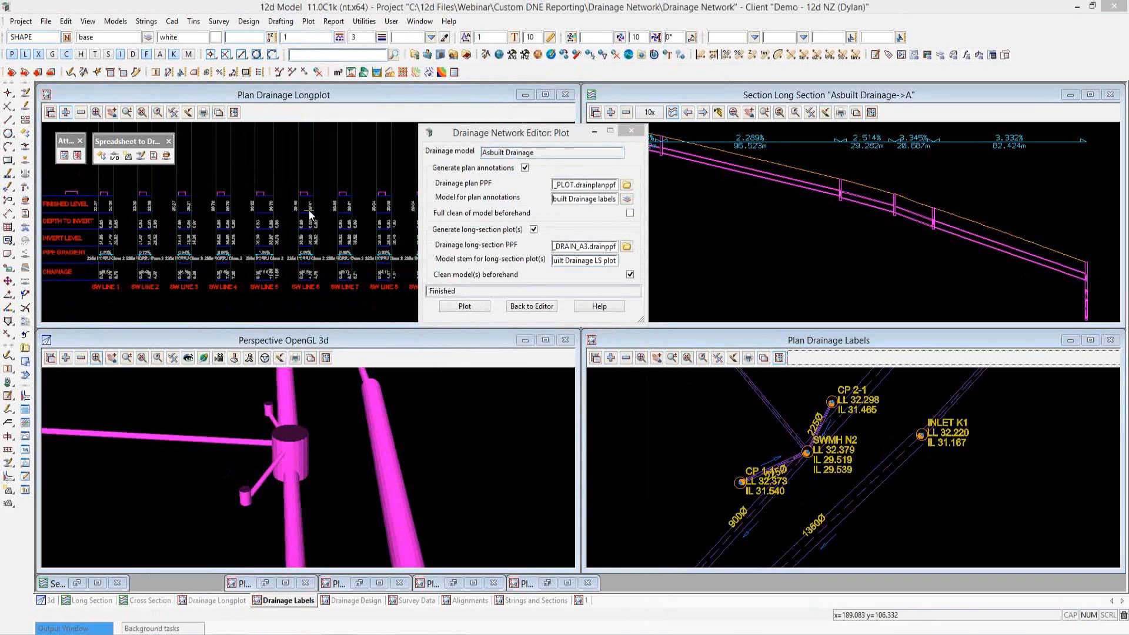
click(404, 251)
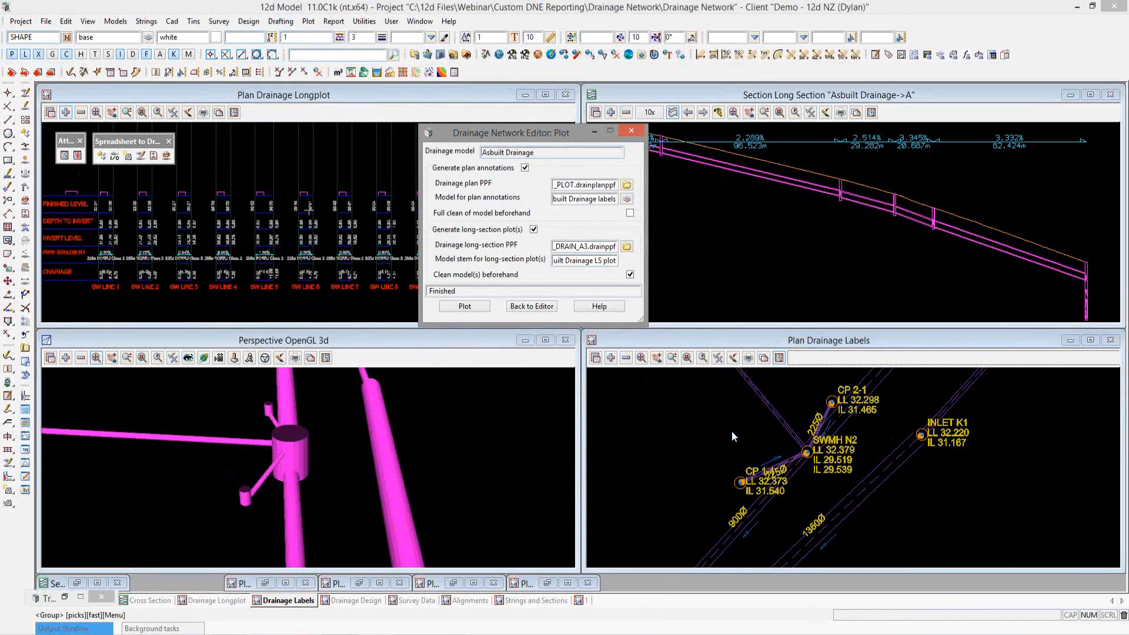
click(851, 476)
middle_click(845, 474)
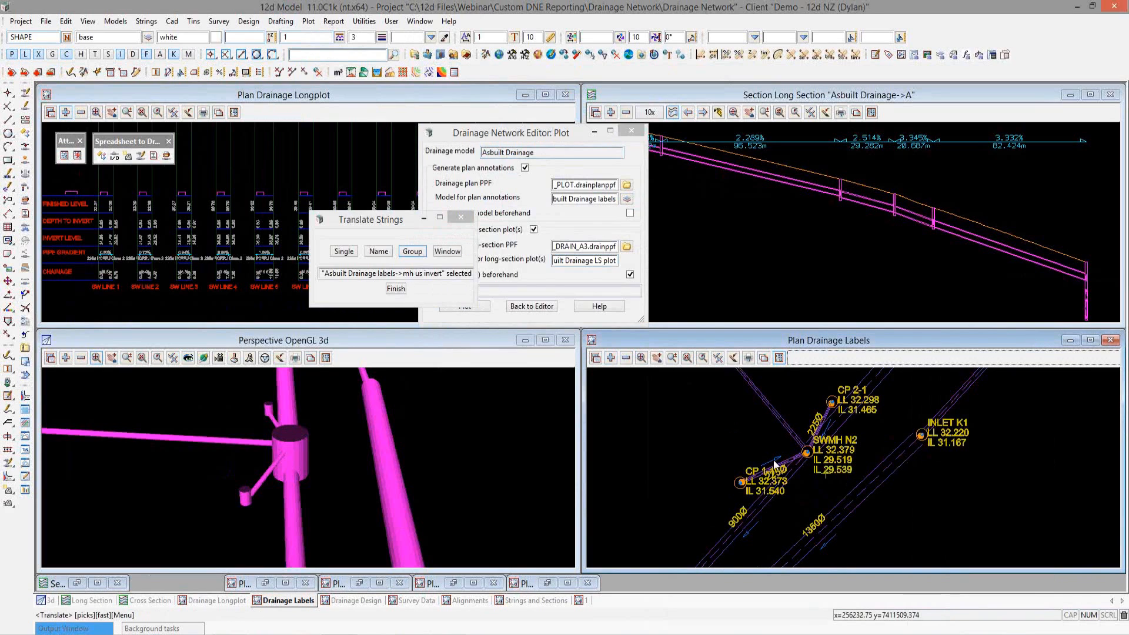
click(750, 451)
middle_click(750, 451)
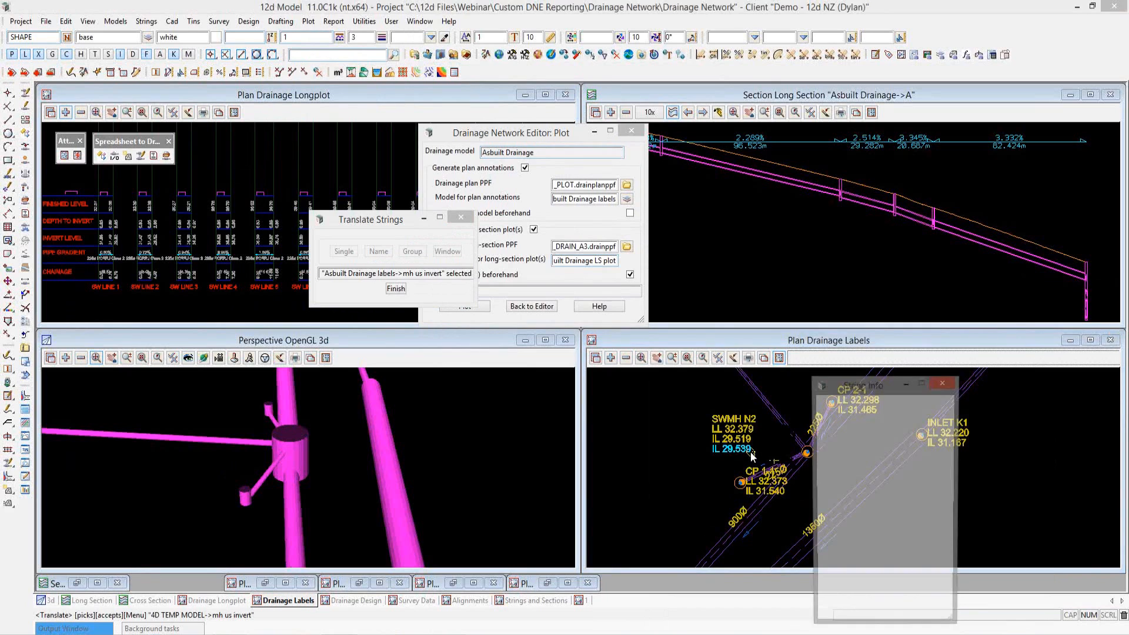
Step: Move the CP 1-1 label group to the left of its pit, clear of the pipes
click(754, 470)
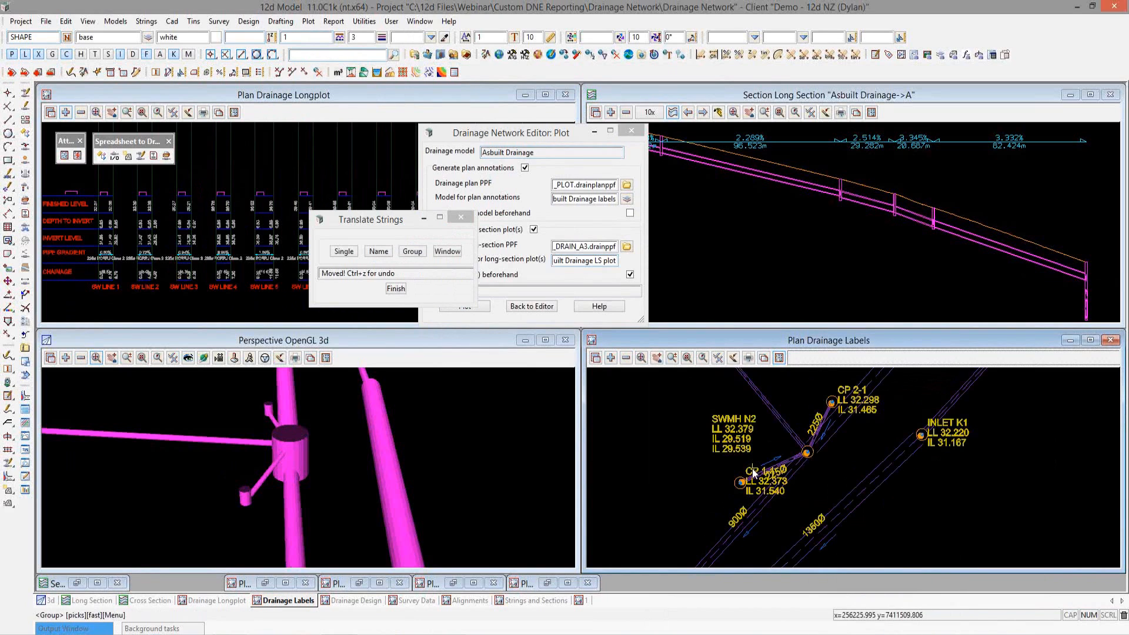
click(739, 474)
middle_click(738, 474)
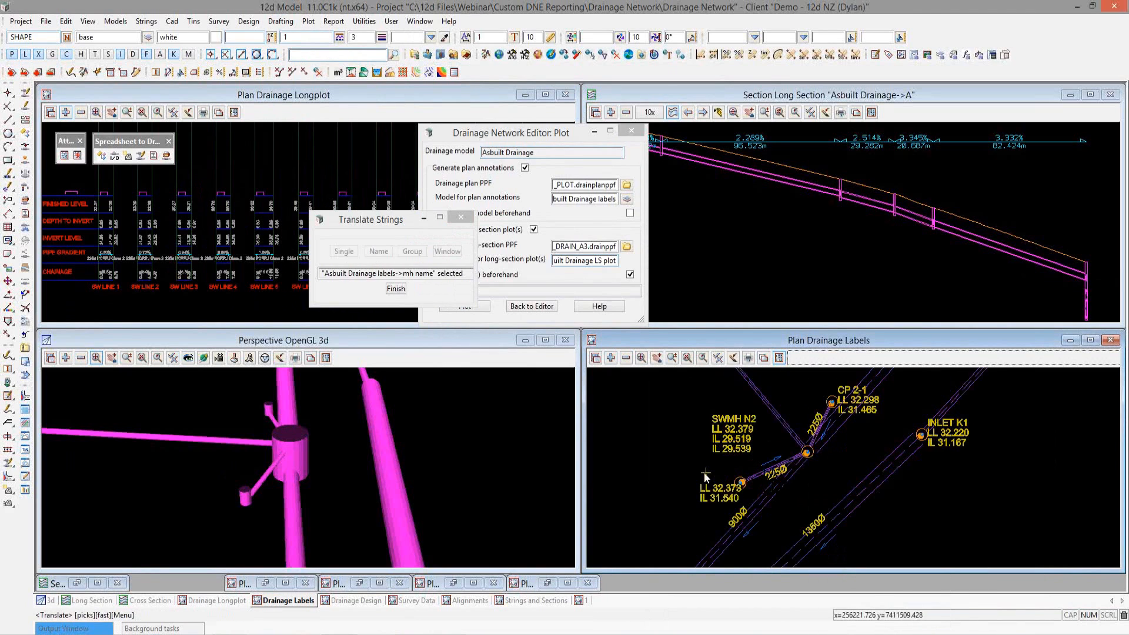
click(695, 468)
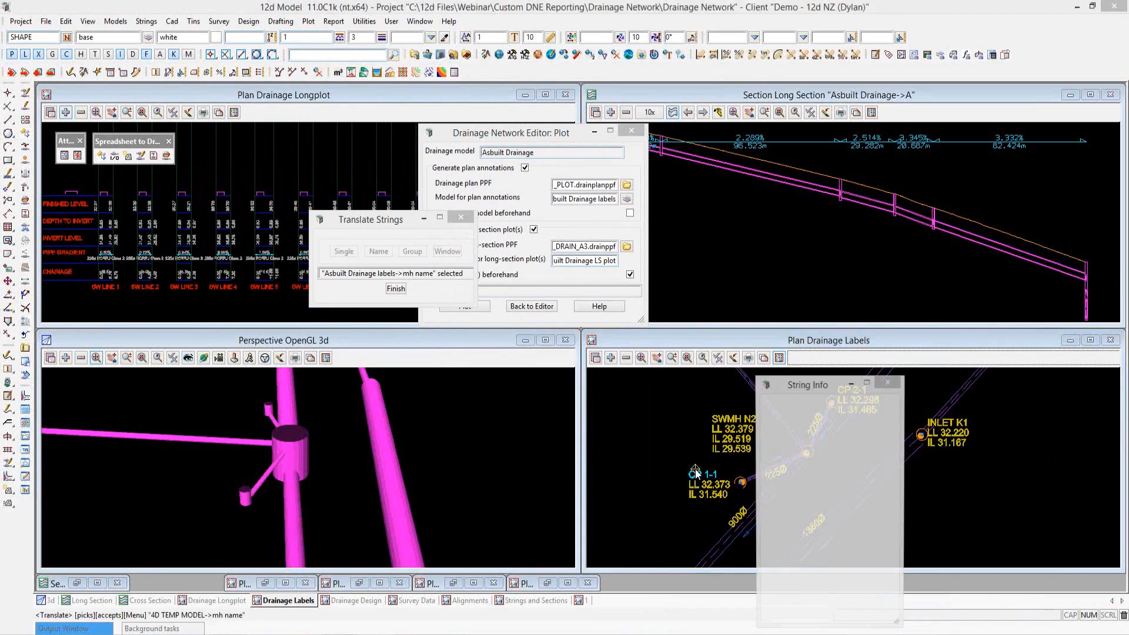
middle_click(695, 469)
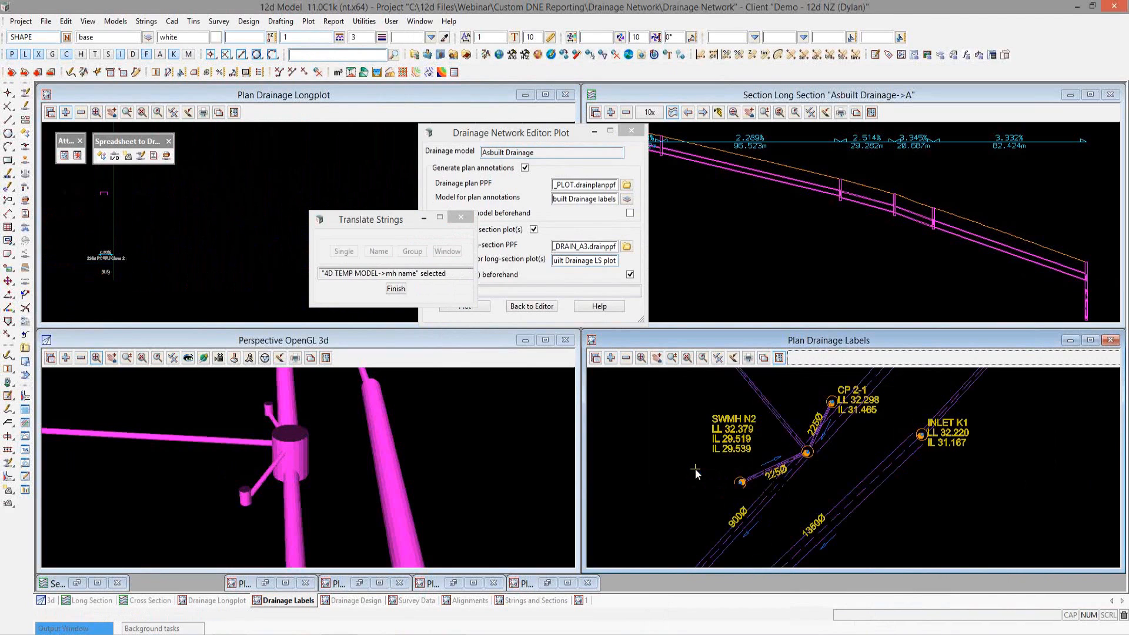
Step: Move the CP 2-1 label group up and left of its pit, clear of the adjacent pipe lines
click(875, 409)
middle_click(875, 409)
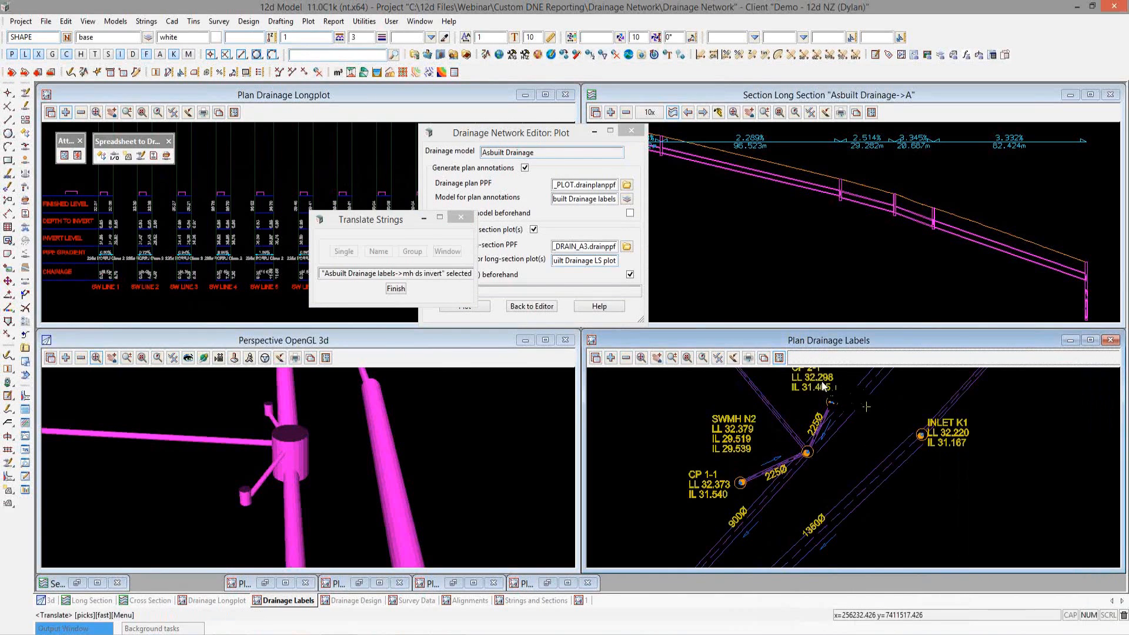
click(822, 382)
middle_click(822, 382)
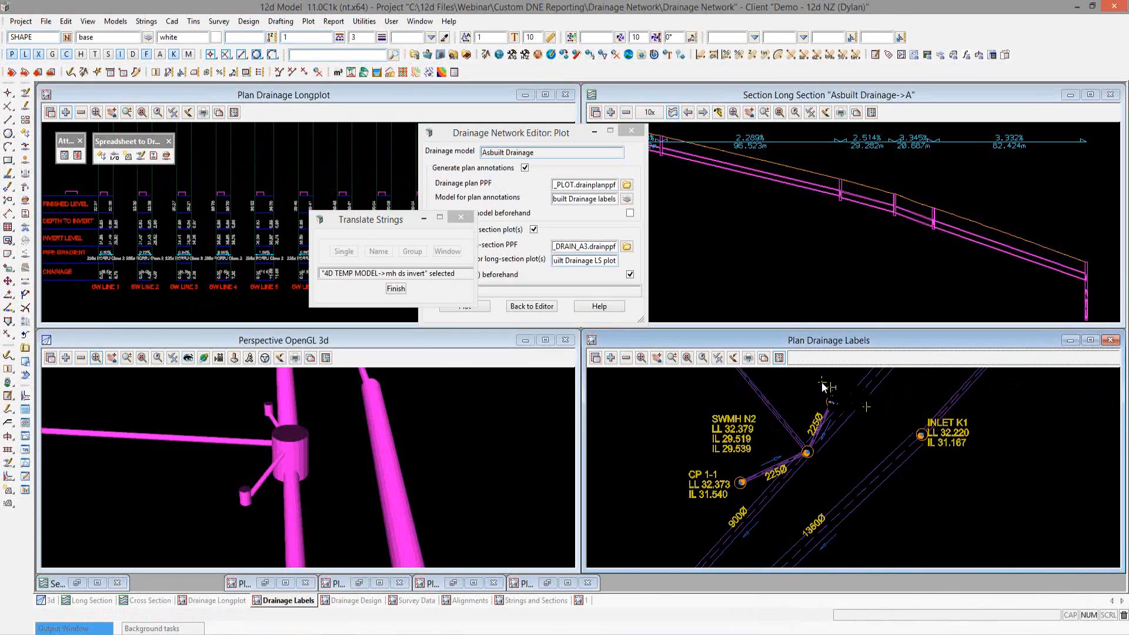
Step: Move the 1350Ø pipe diameter label off its pipe to the lower right side and finish translating strings
middle_click(819, 515)
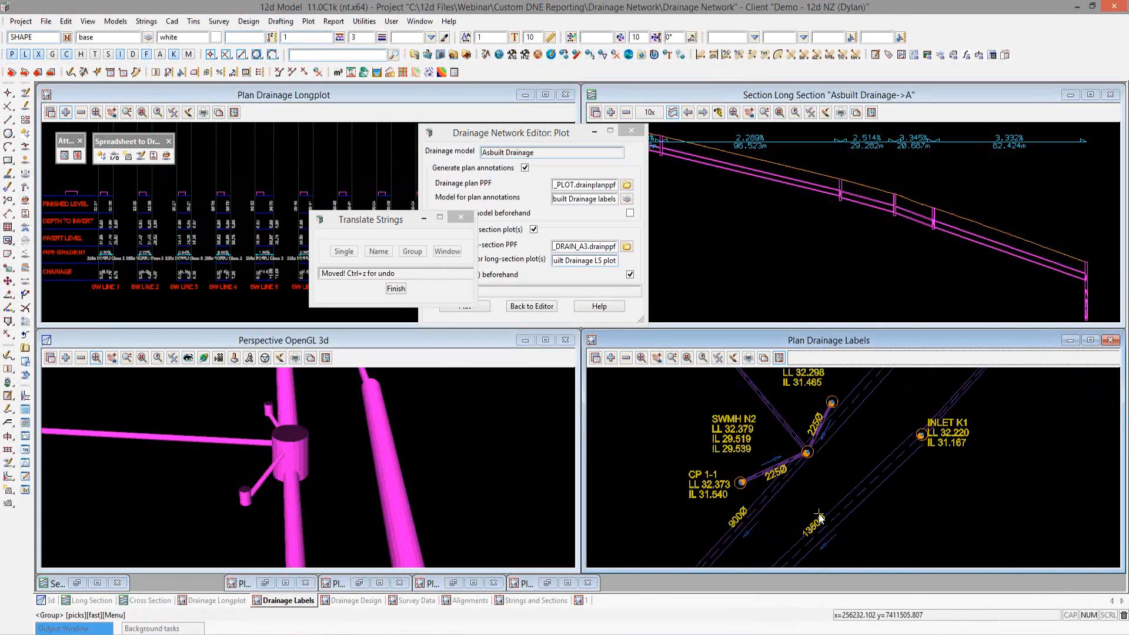
click(818, 515)
middle_click(818, 515)
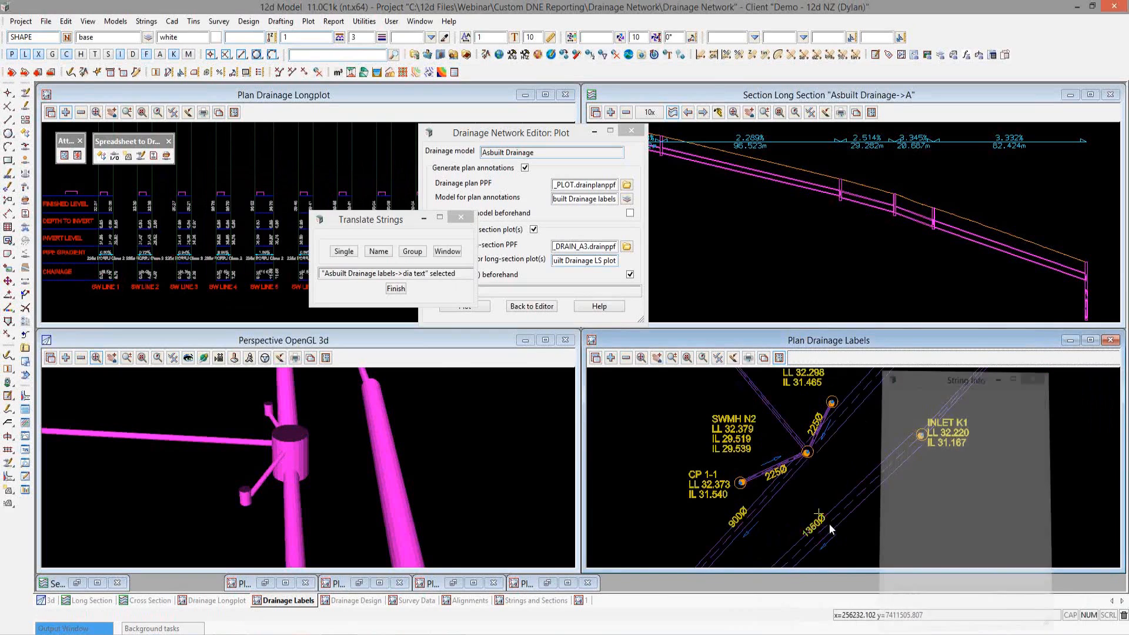
click(839, 536)
middle_click(838, 536)
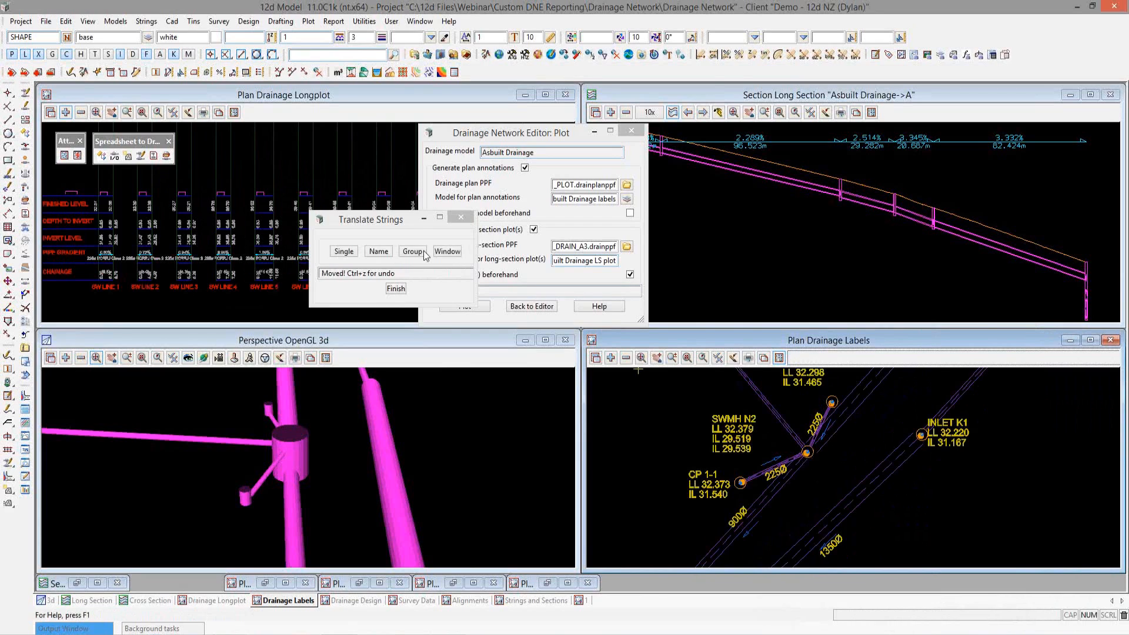
drag(386, 222, 317, 235)
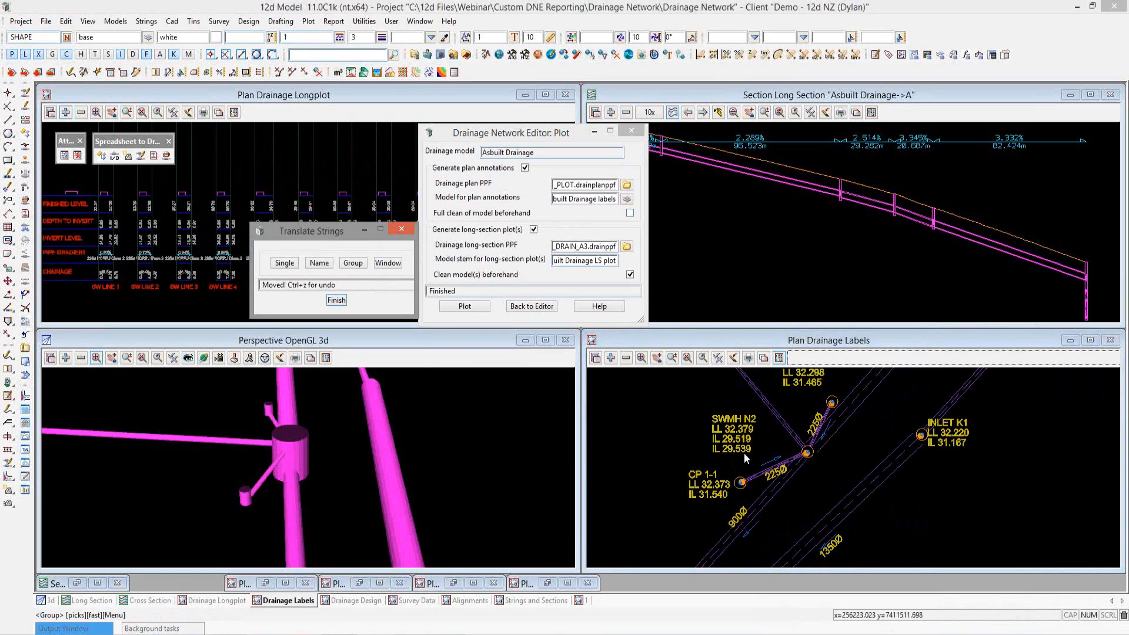
click(341, 300)
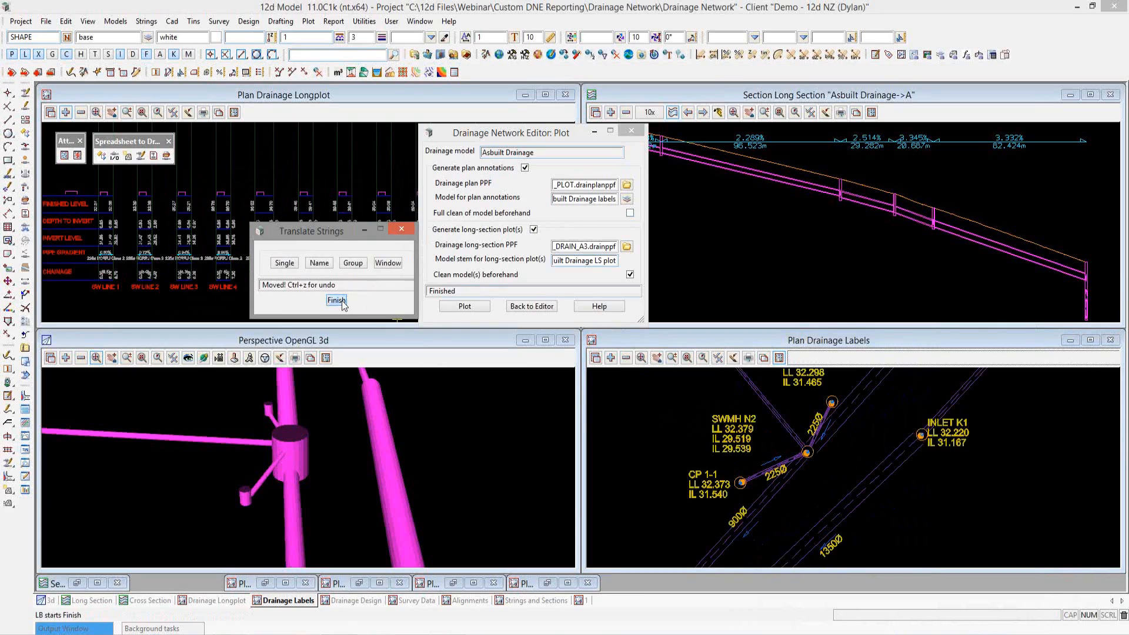
click(341, 301)
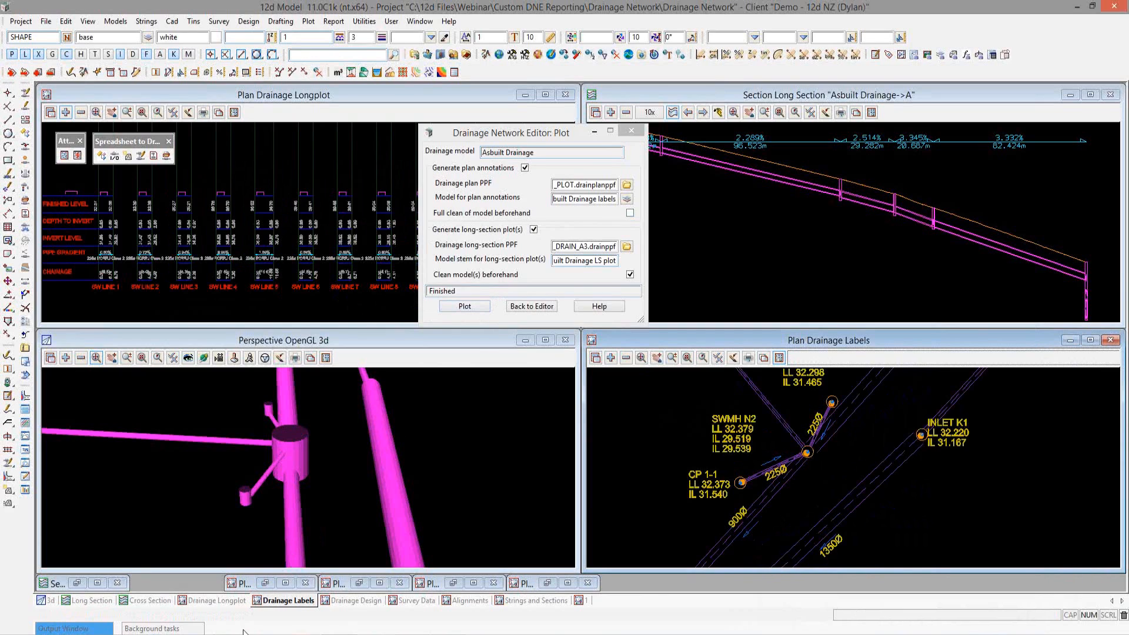
Step: Switch to Excel to review the Drainage Create Webinar 1.4 spreadsheet, and return to 12d Model
mouse_move(272, 605)
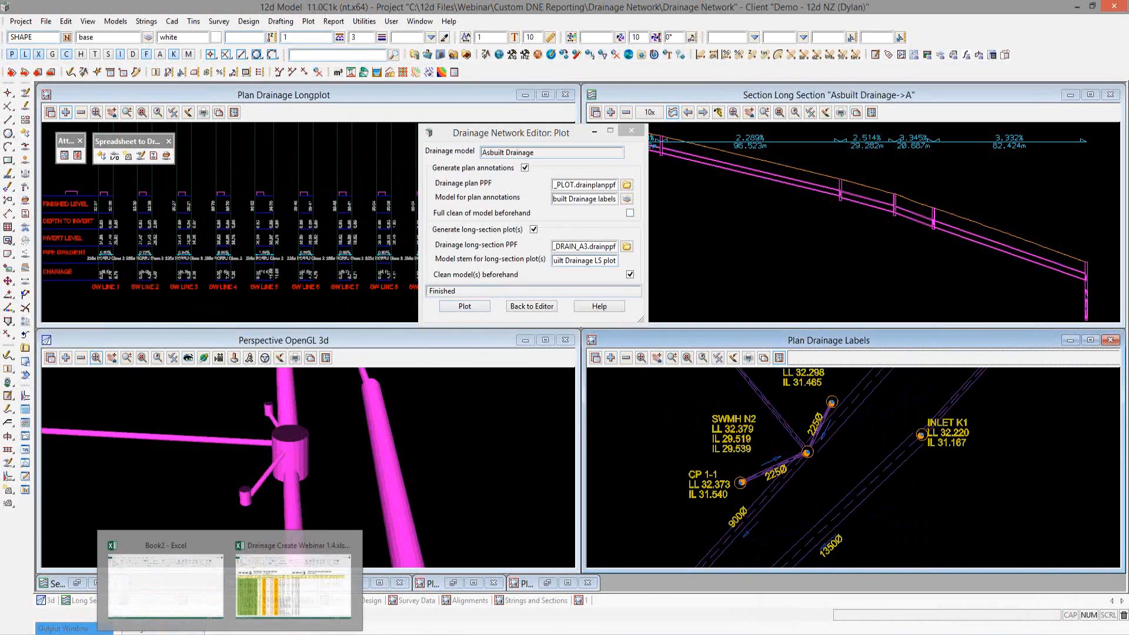
click(272, 606)
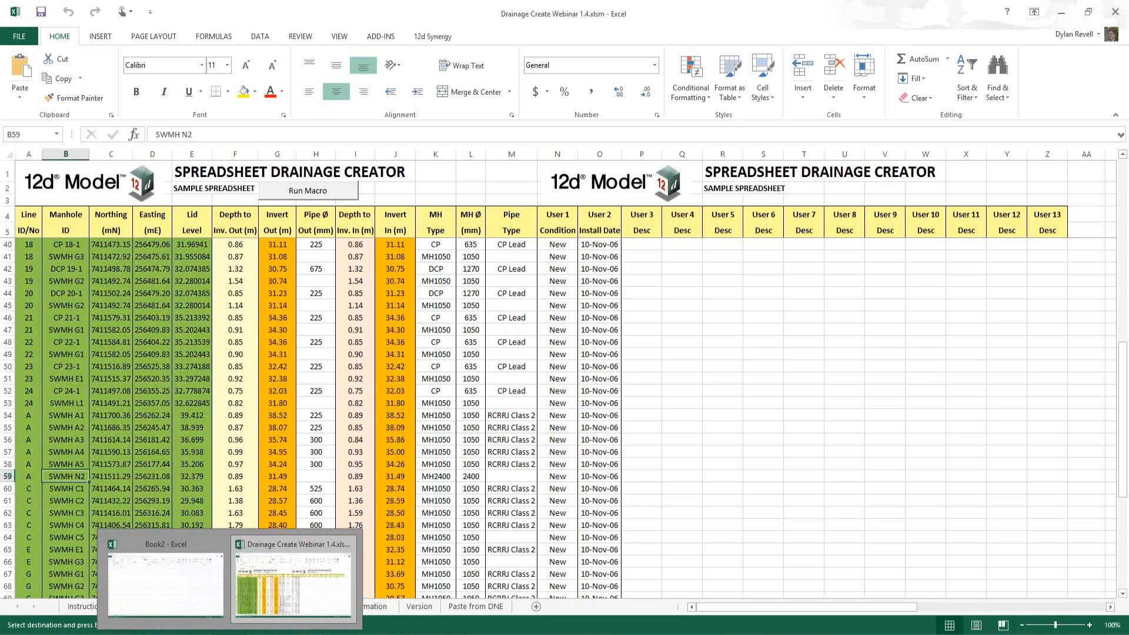
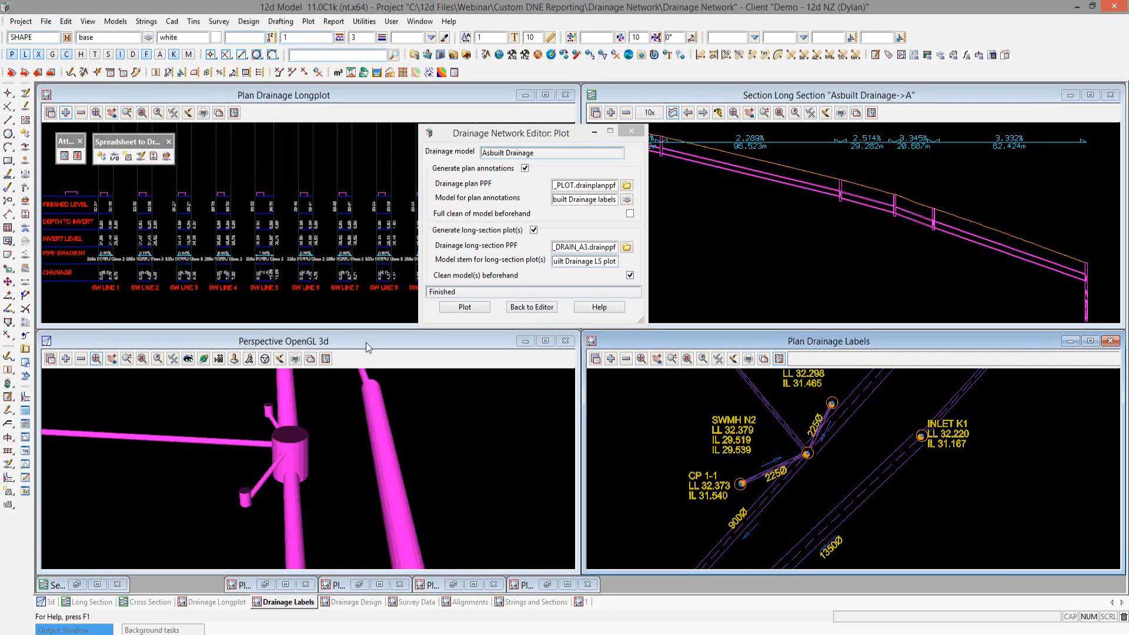
click(366, 343)
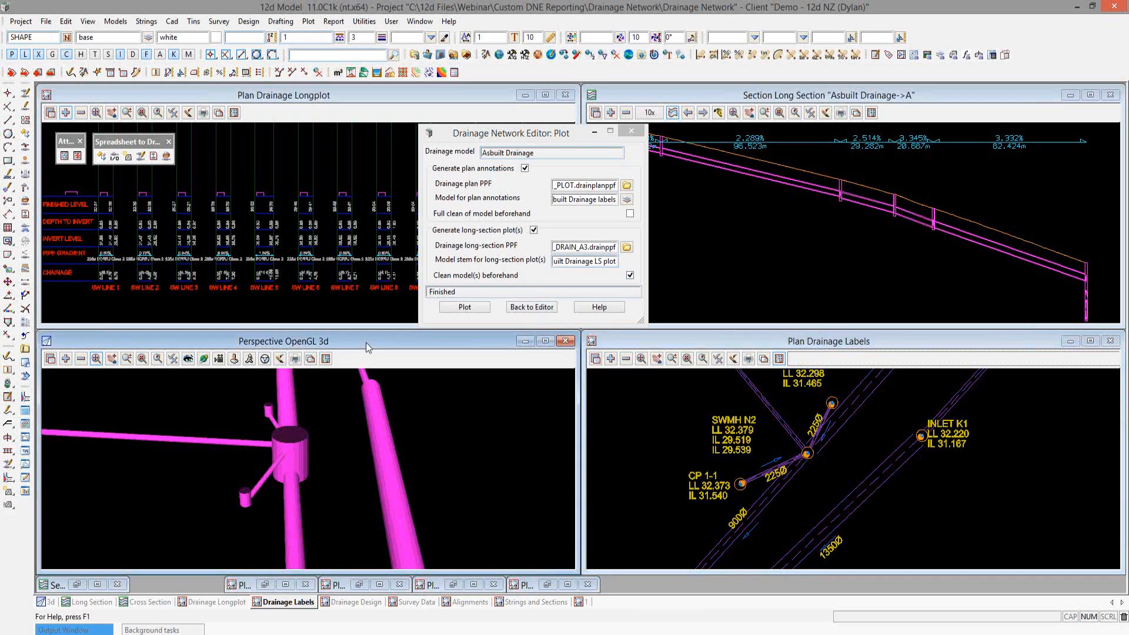
Step: Return to the Drainage Network Editor, open its Import/Export tool and review the available I/O formats
click(531, 307)
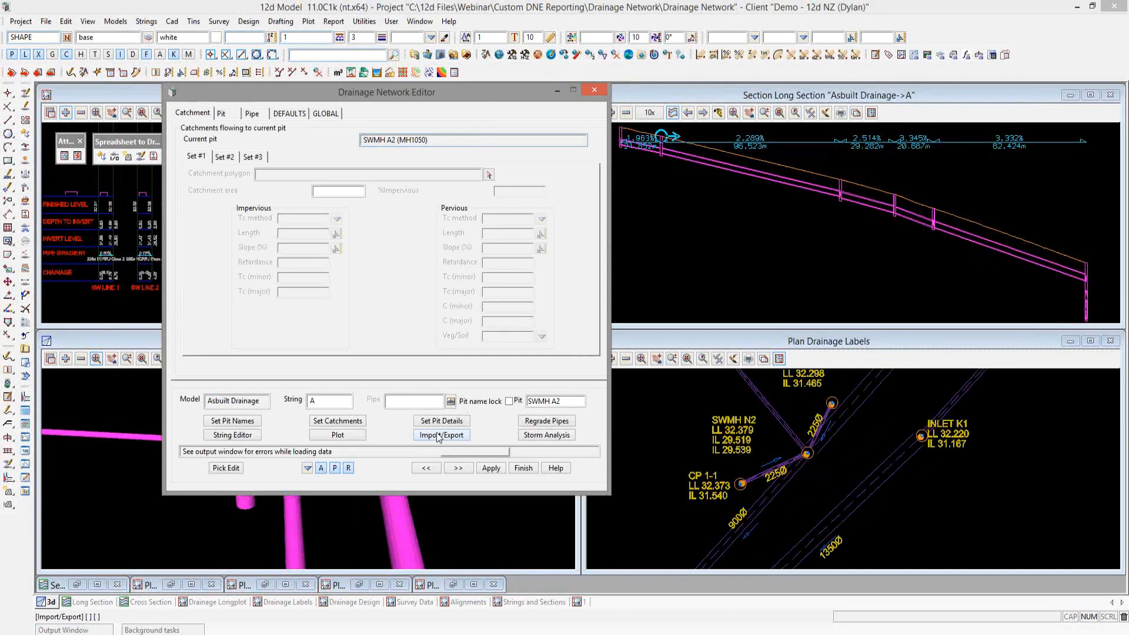
click(438, 435)
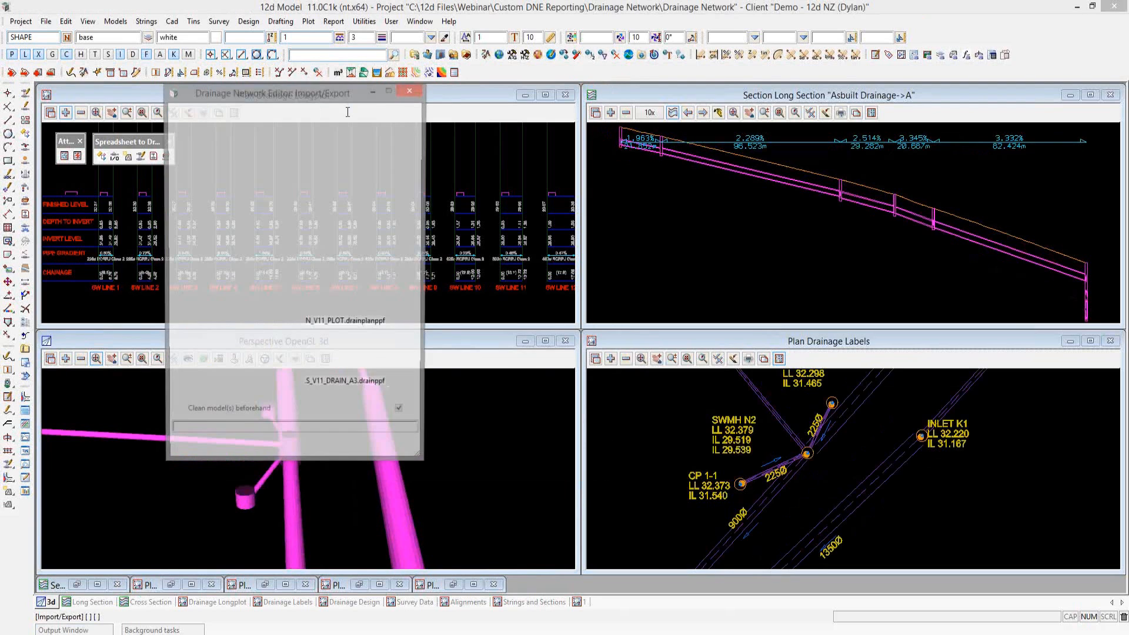
drag(339, 97, 563, 128)
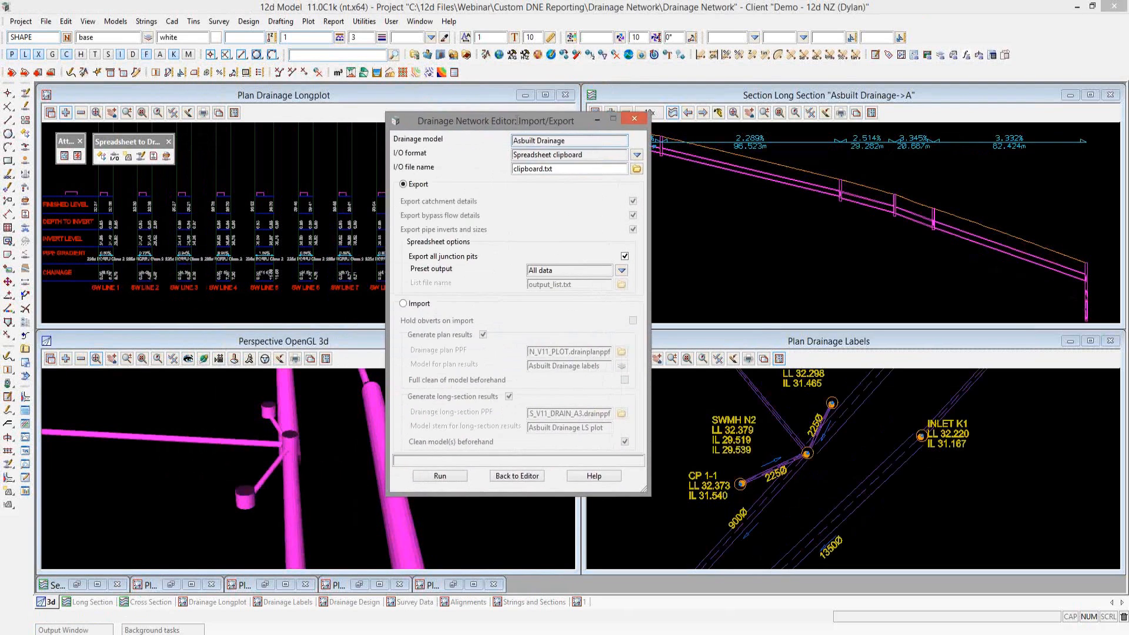
click(636, 155)
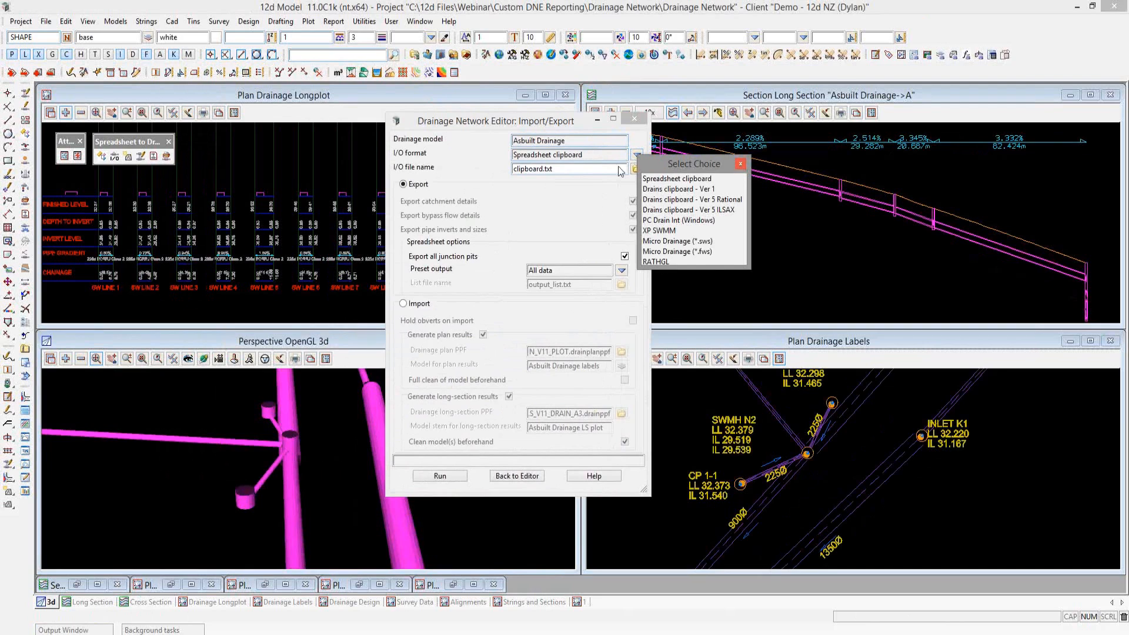
click(741, 166)
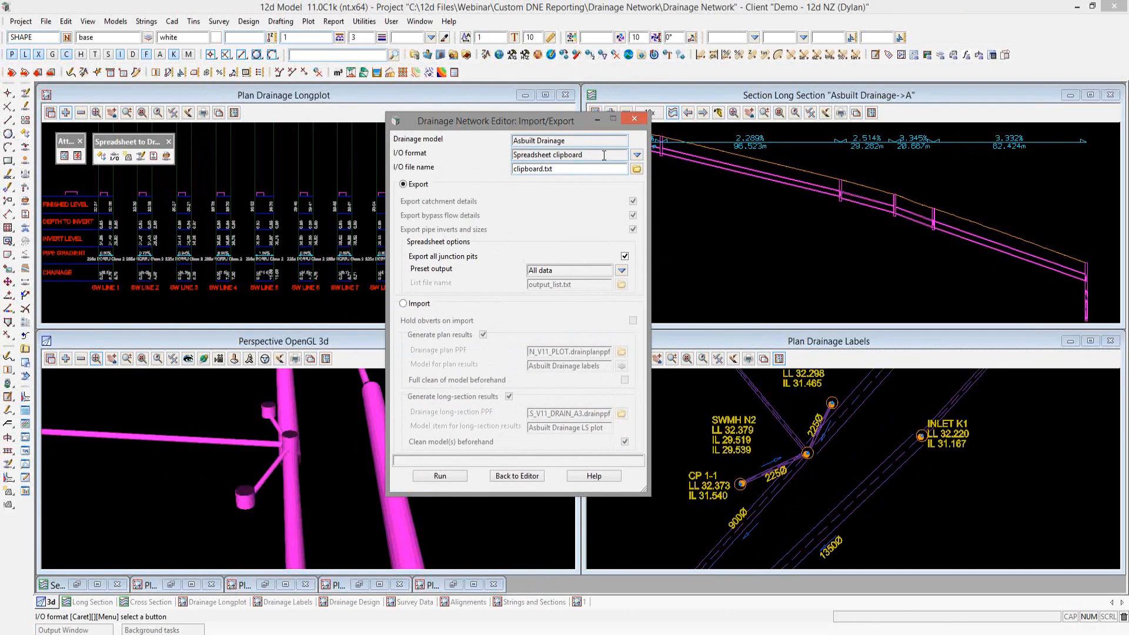
Step: Export the Asbuilt Drainage model to the spreadsheet clipboard with Export all junction pits off and All data as the preset output
click(581, 169)
click(625, 257)
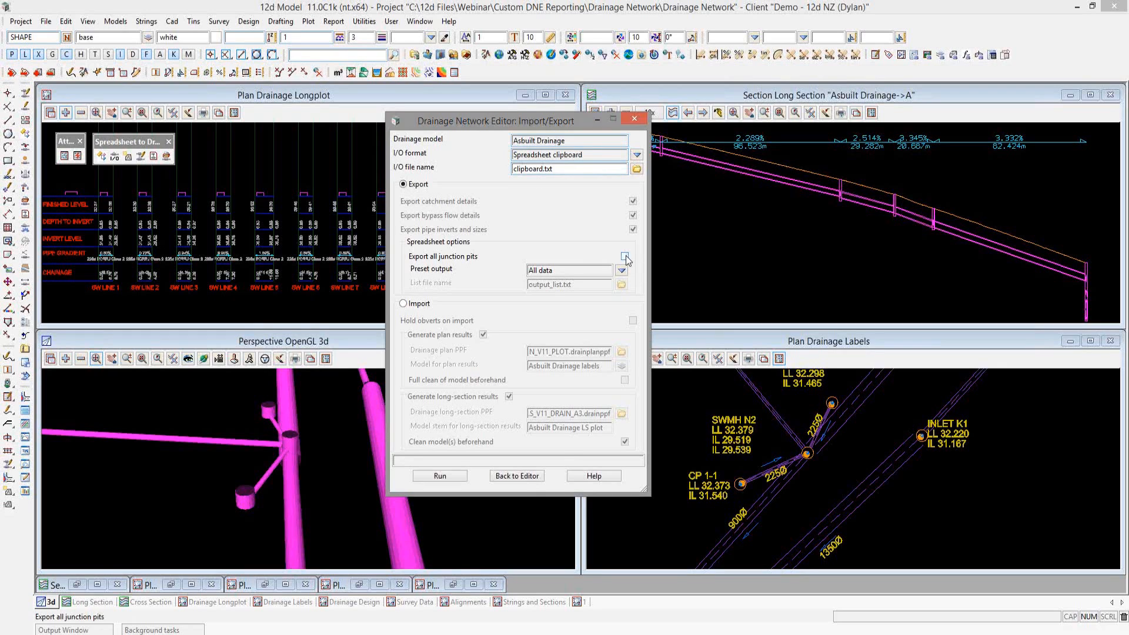
click(579, 269)
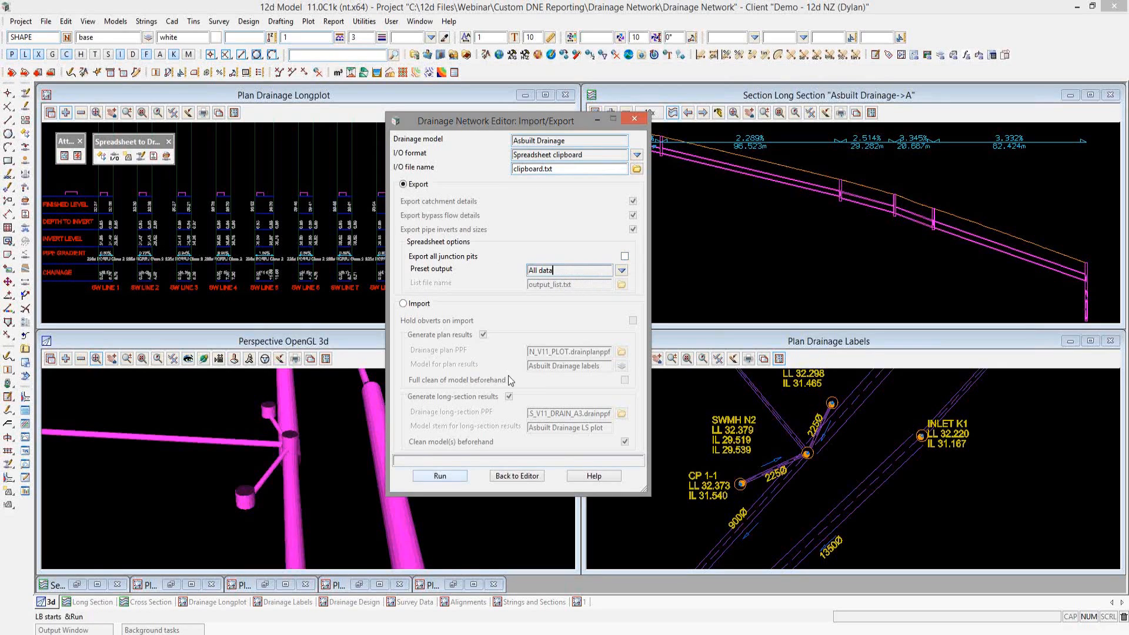
key(Return)
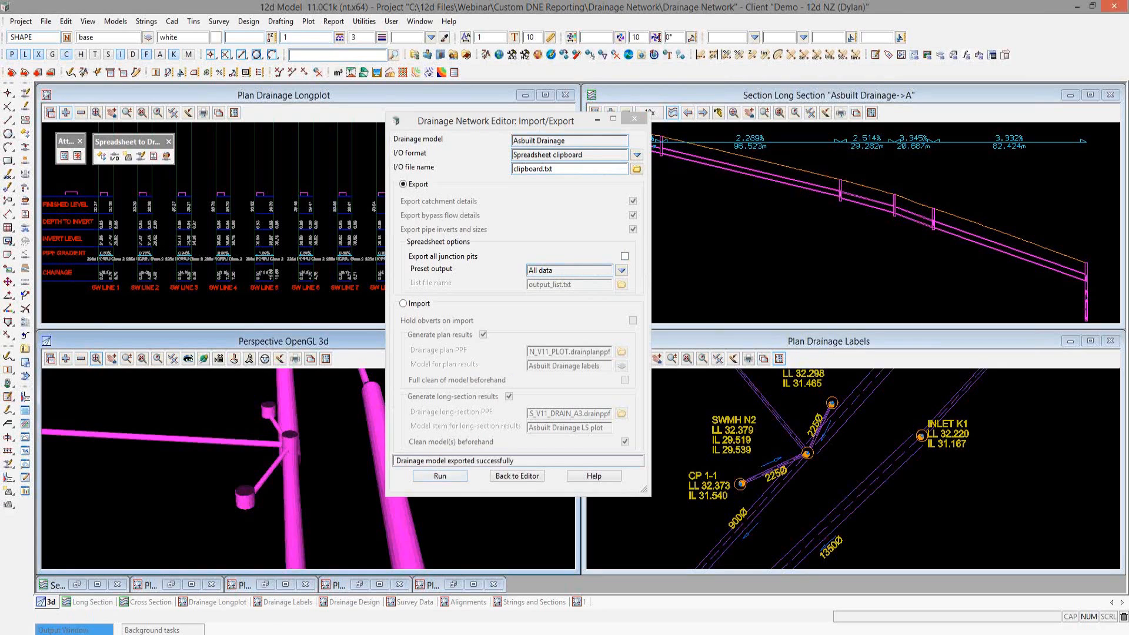
Step: Switch to the blank Book2 workbook in Excel and paste the exported drainage data at cell A1
mouse_move(230, 634)
click(205, 608)
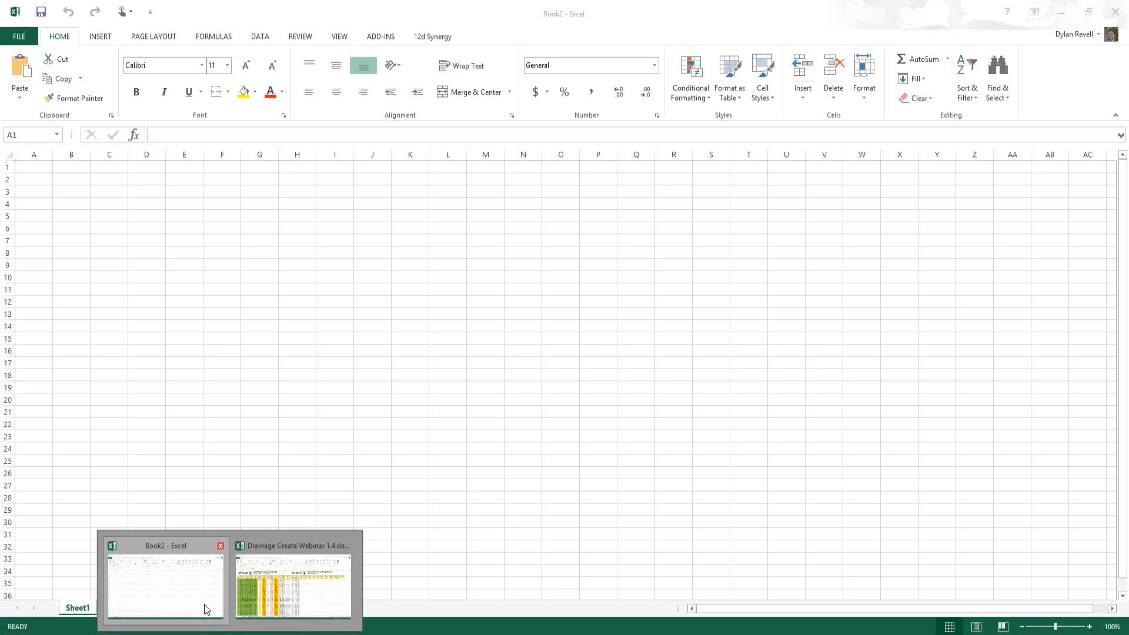
right_click(42, 171)
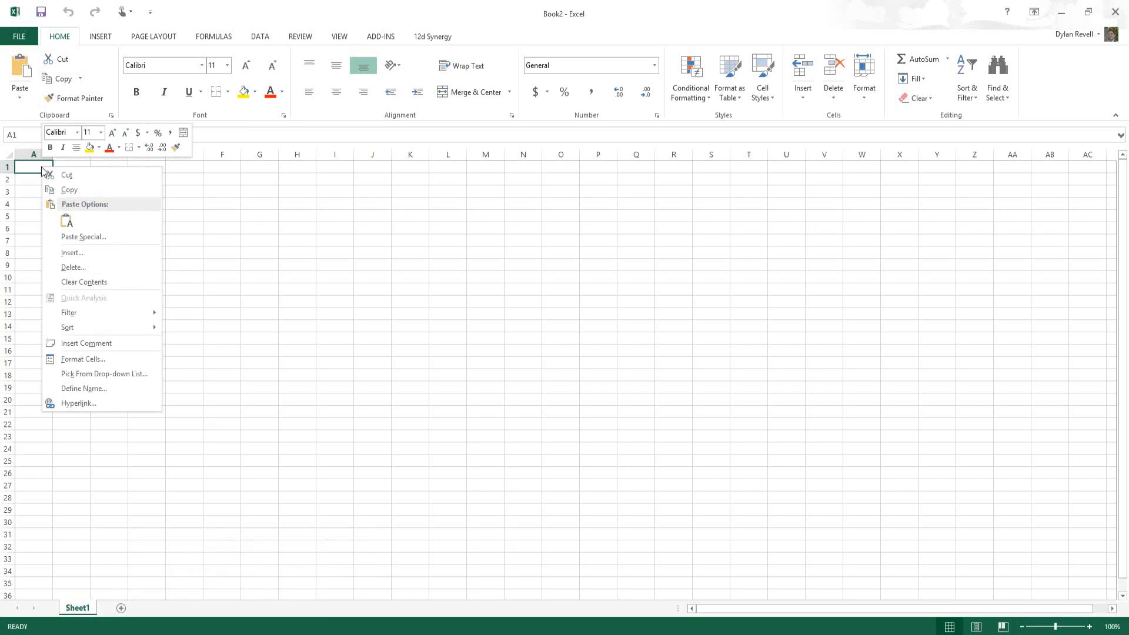
click(67, 221)
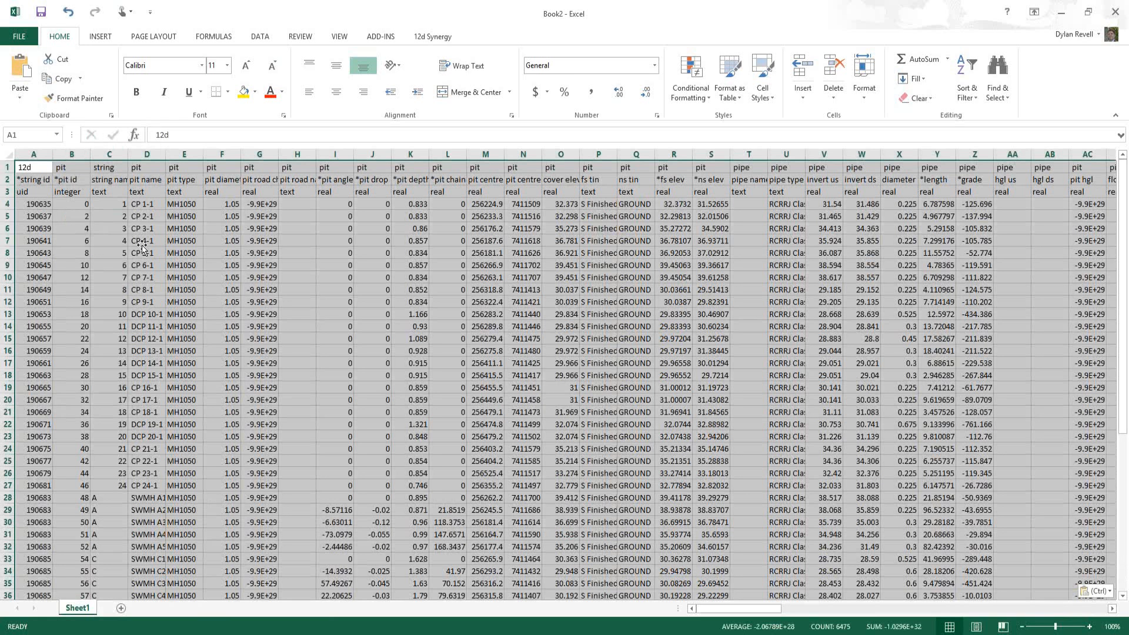
Step: Delete the *pit angle column from the pasted drainage data
click(142, 243)
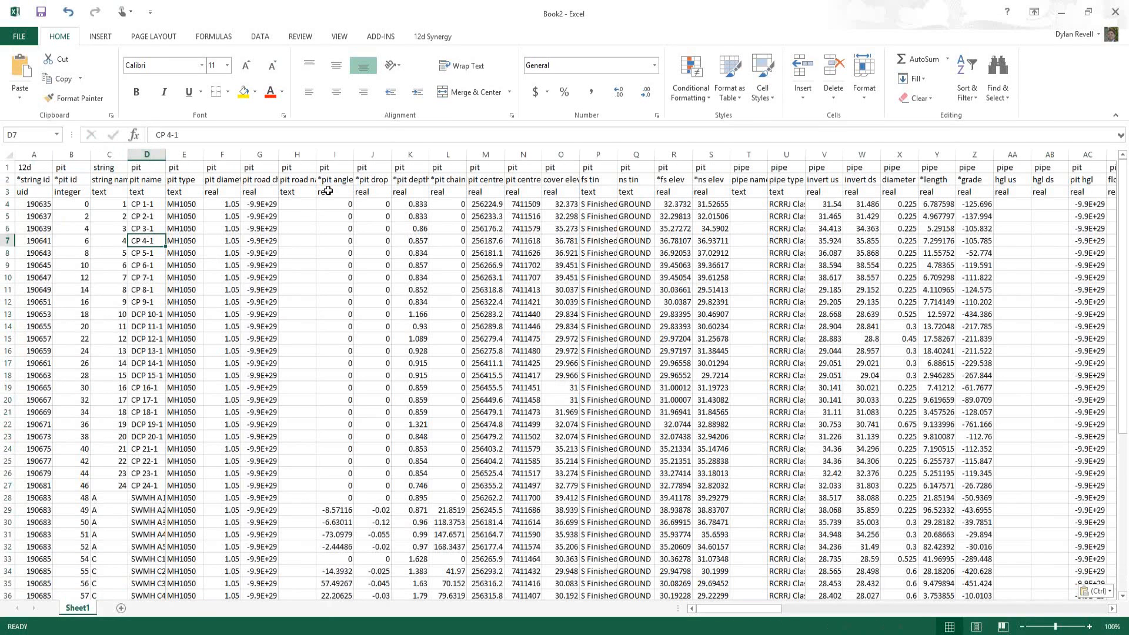
click(338, 154)
right_click(338, 154)
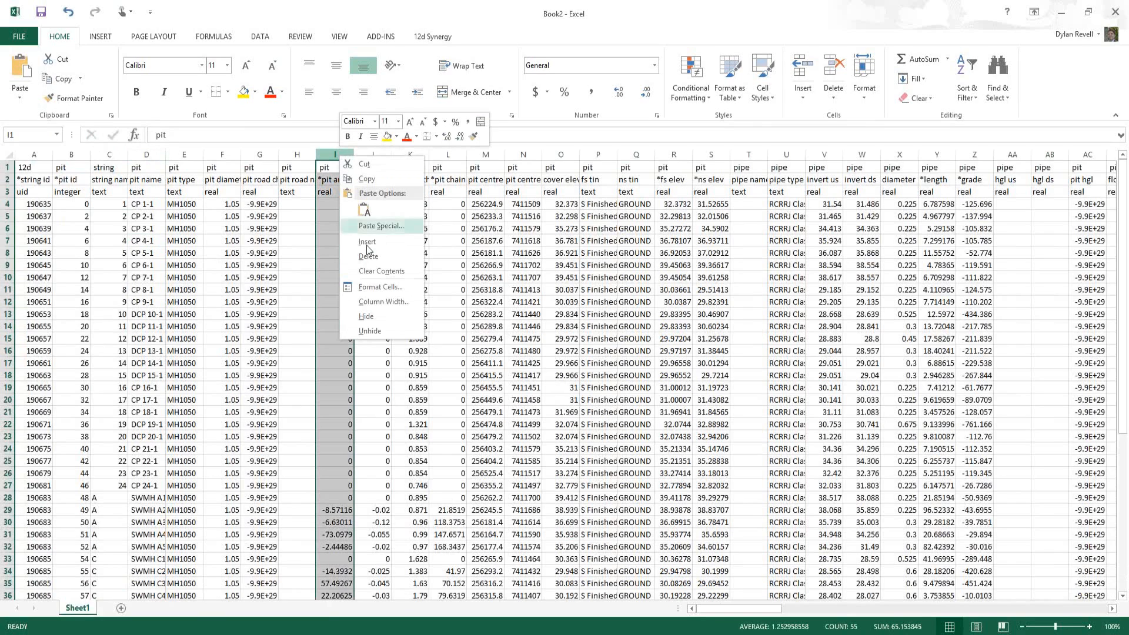
key(Escape)
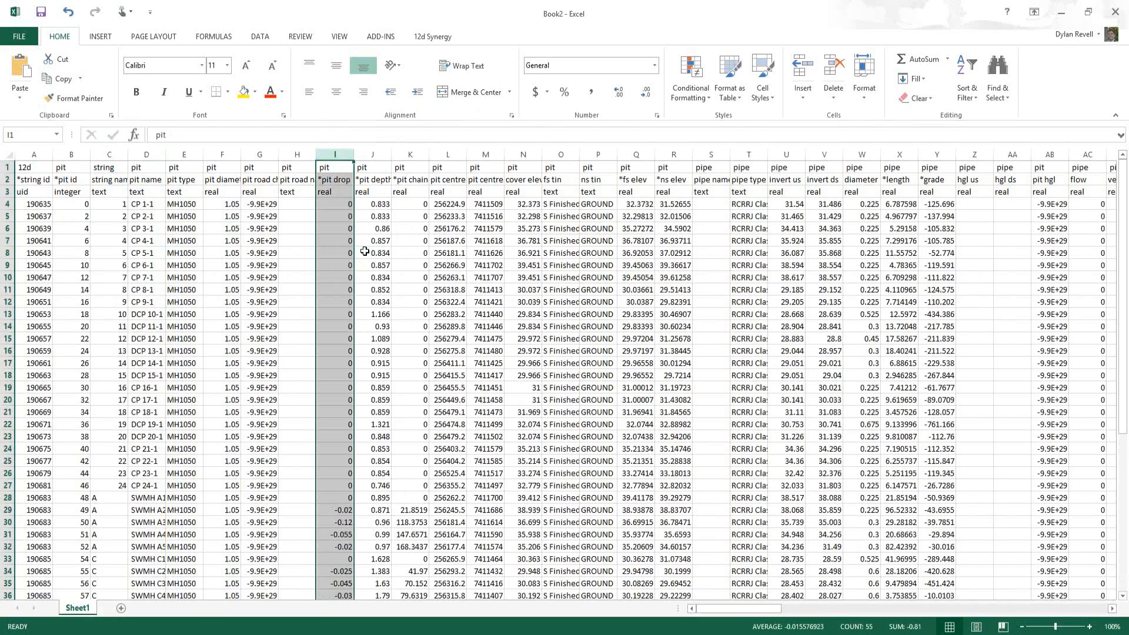
Step: Examine the header rows of the pasted drainage data, including the 12d marker, the string, pit and pipe groupings, and the pit type attribute
click(366, 241)
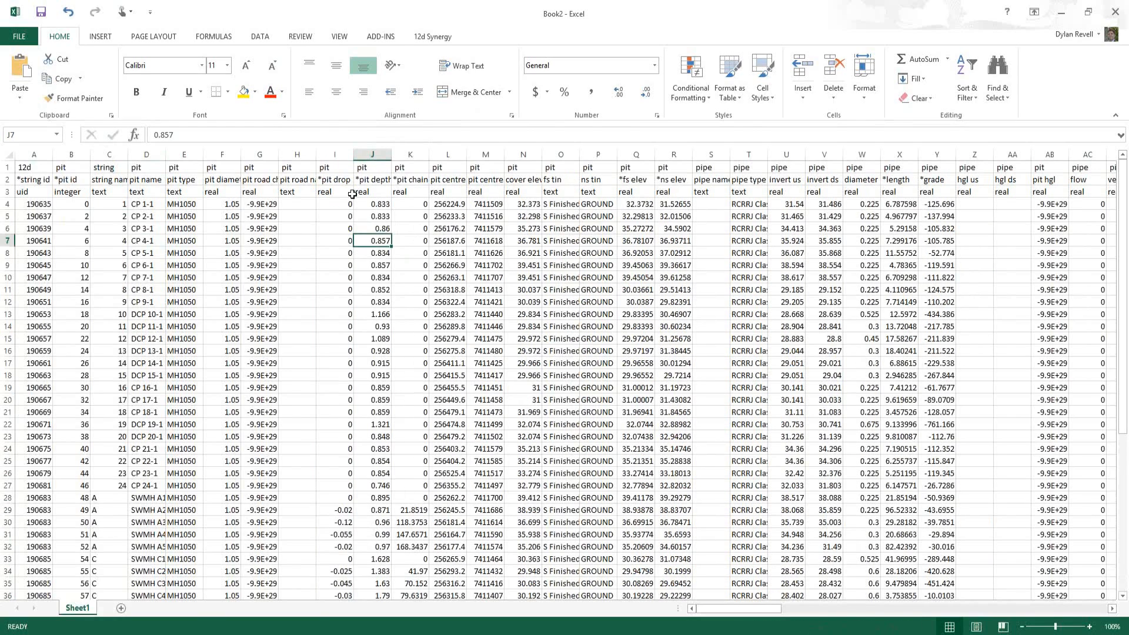
click(37, 167)
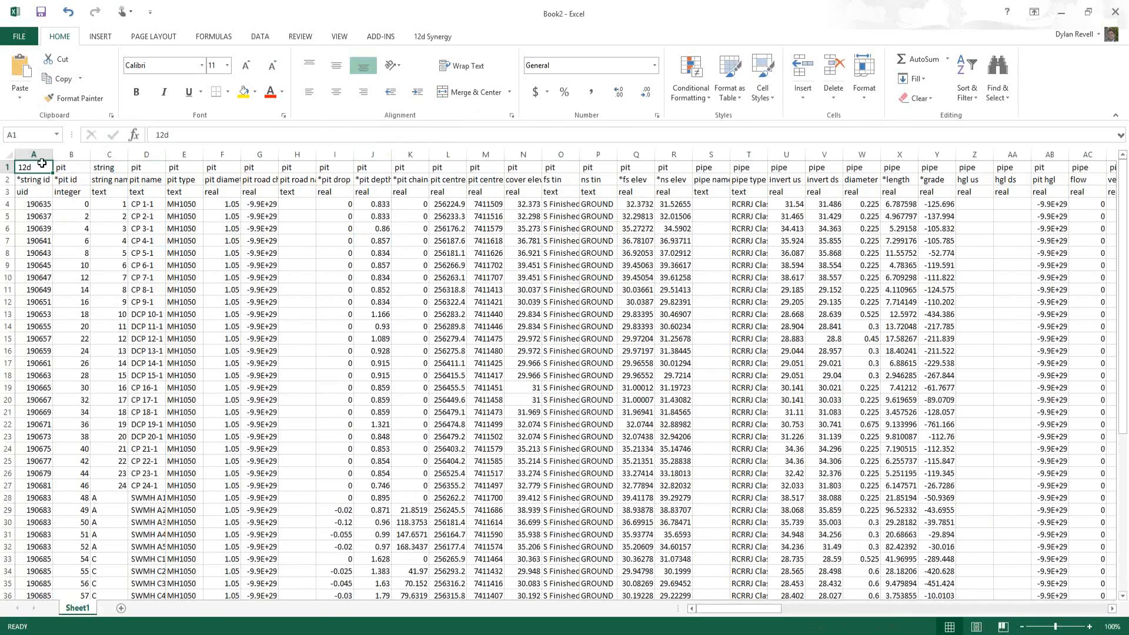
click(118, 169)
click(146, 169)
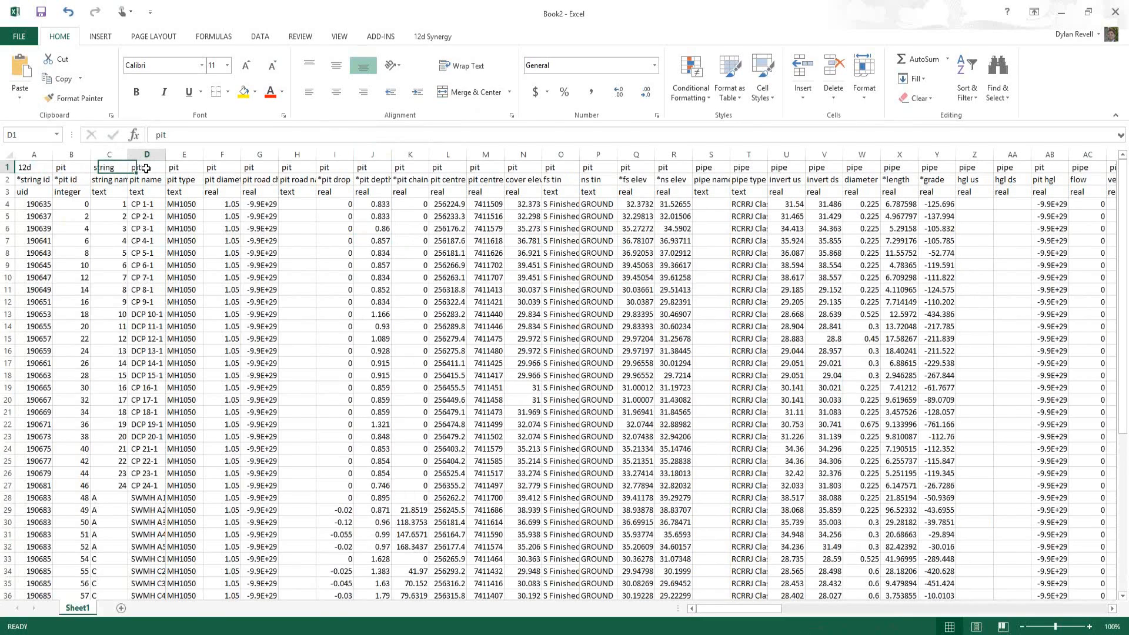
click(701, 169)
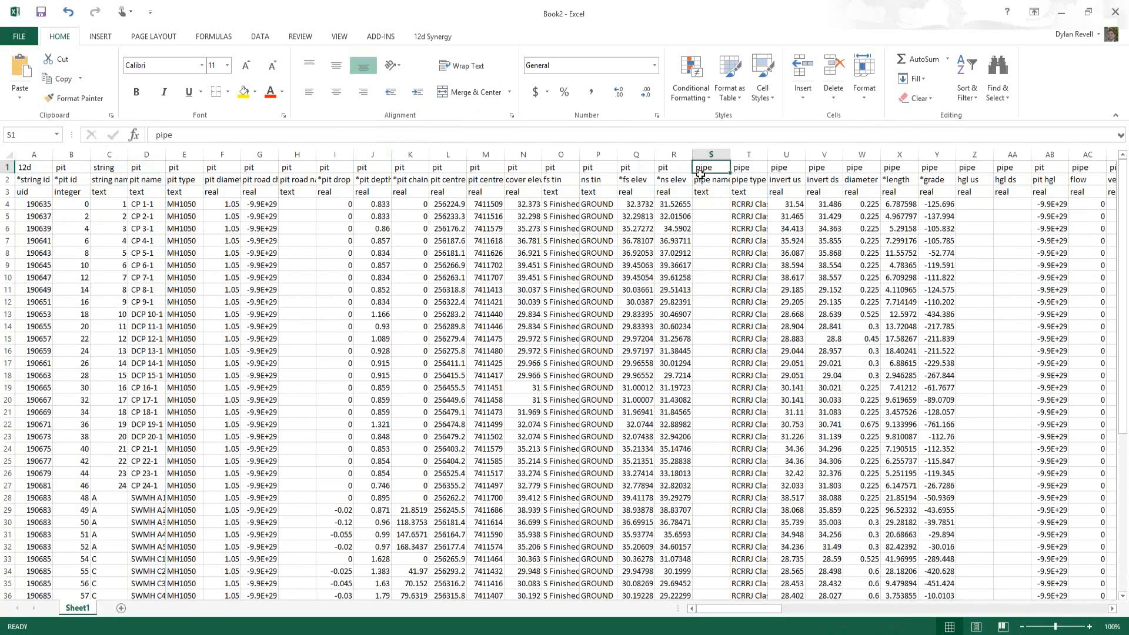
click(190, 205)
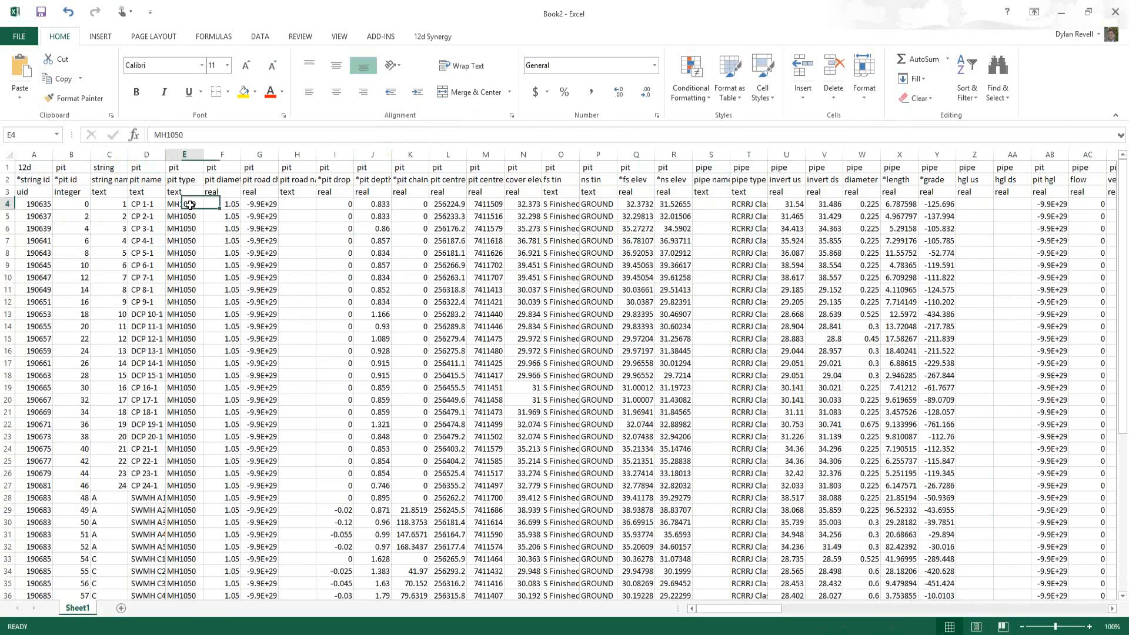
click(191, 179)
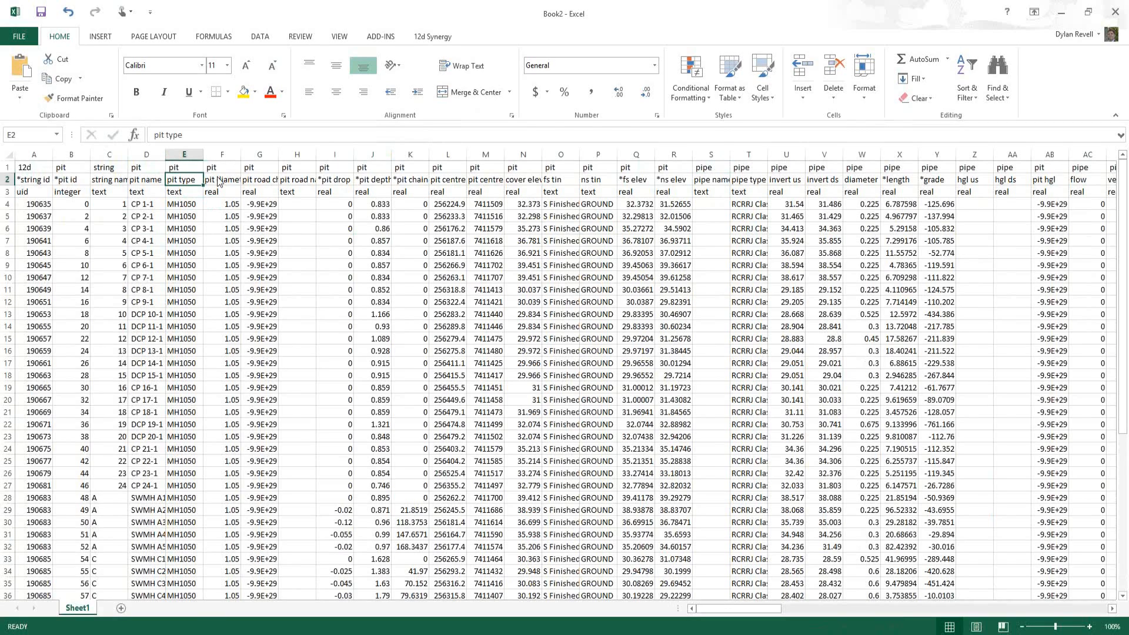
Step: Search the sheet for "user" to locate the user pit type column
click(997, 80)
click(1002, 118)
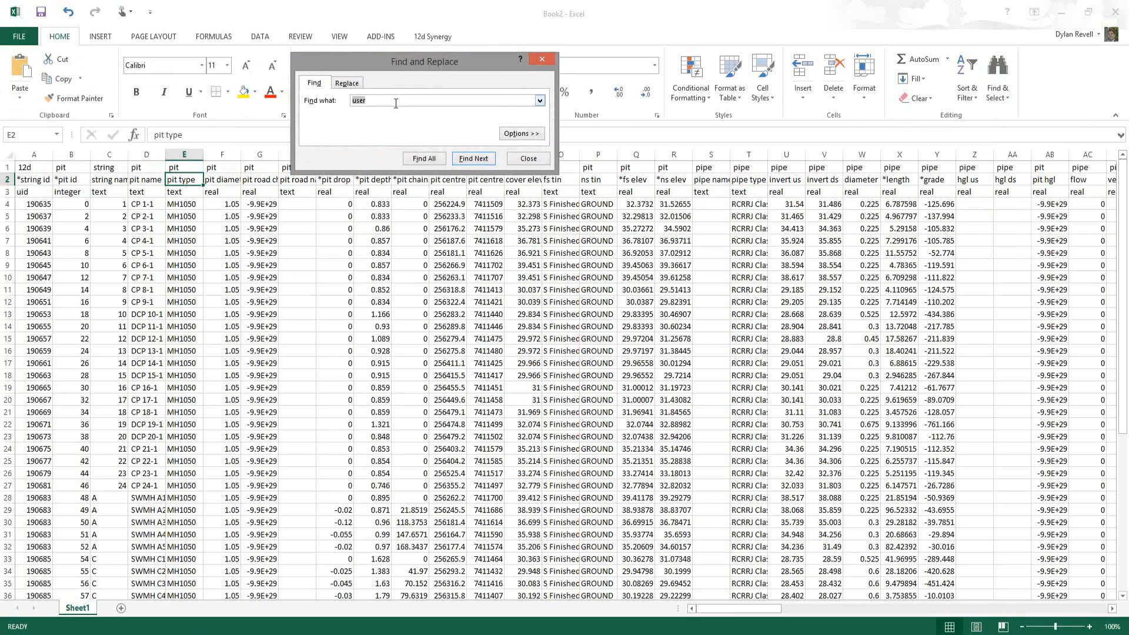
click(462, 159)
click(472, 158)
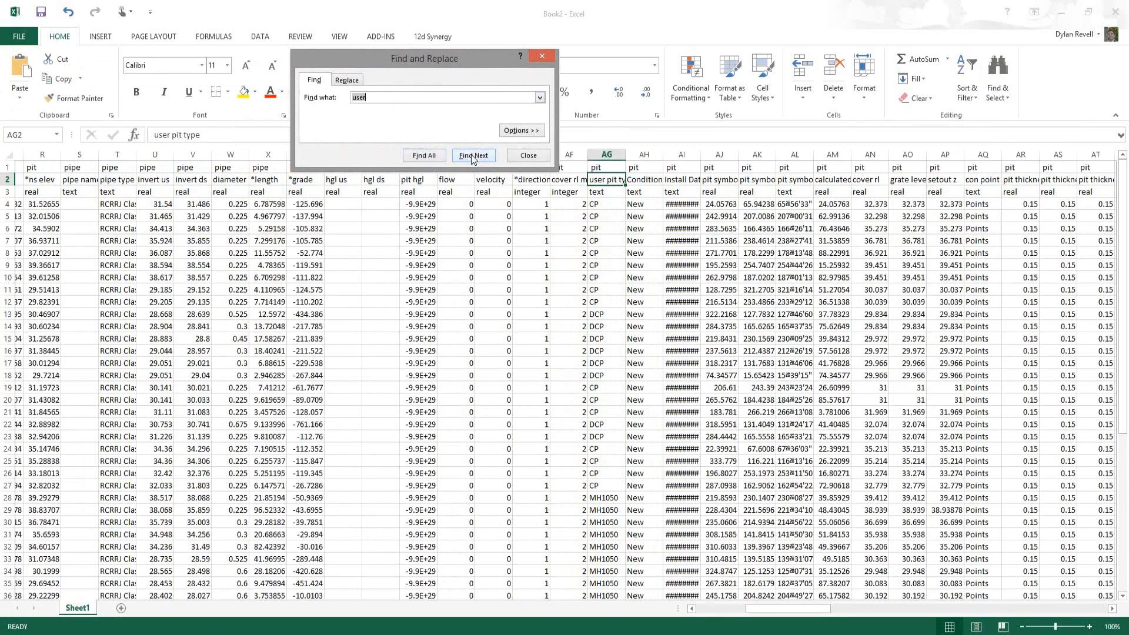
click(528, 155)
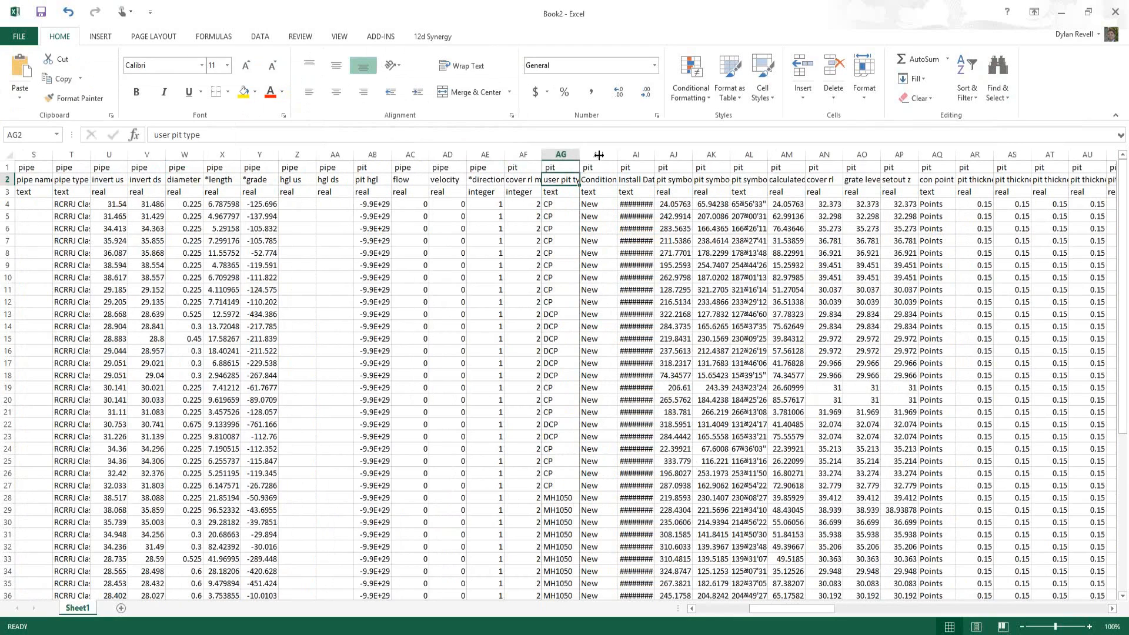
Step: Widen the user pit type column and insert a copy of it directly after the pit type column
drag(598, 155, 610, 155)
click(602, 156)
key(ctrl+c)
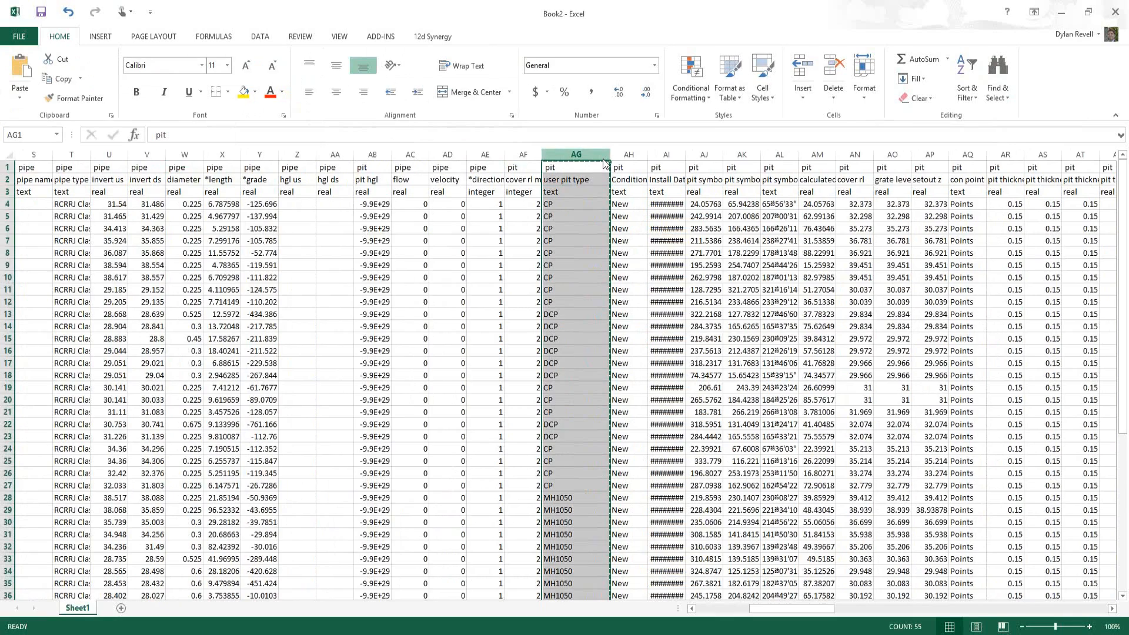
drag(772, 608, 734, 615)
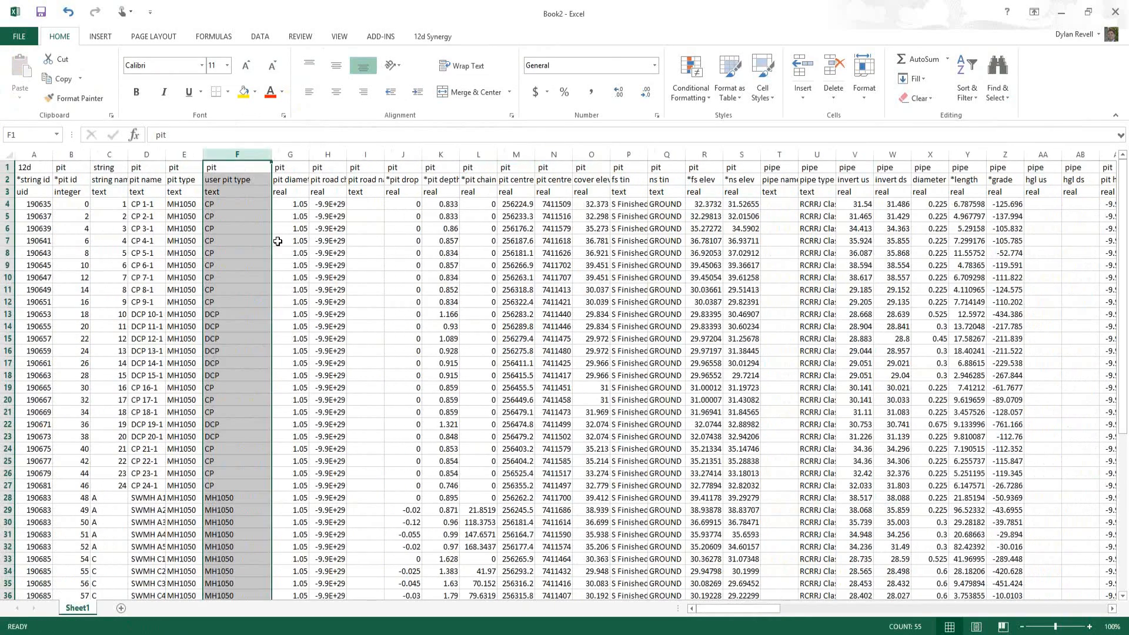
Step: Copy all user pit type values from F4 down and paste them over the pit type values starting at E4
click(246, 206)
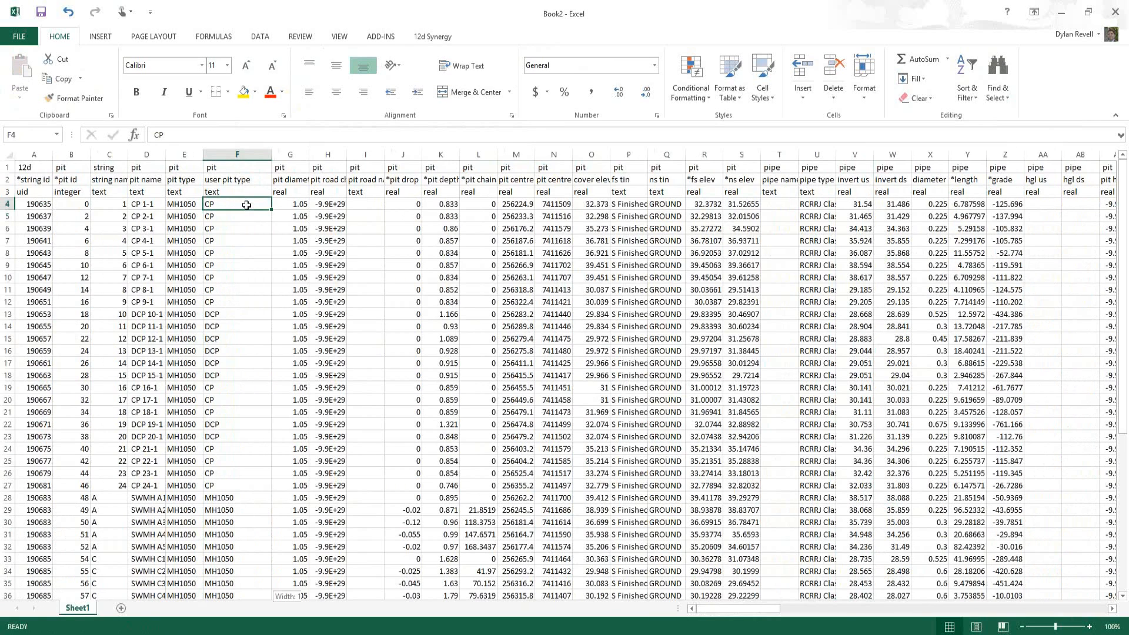
key(ctrl+shift+Down)
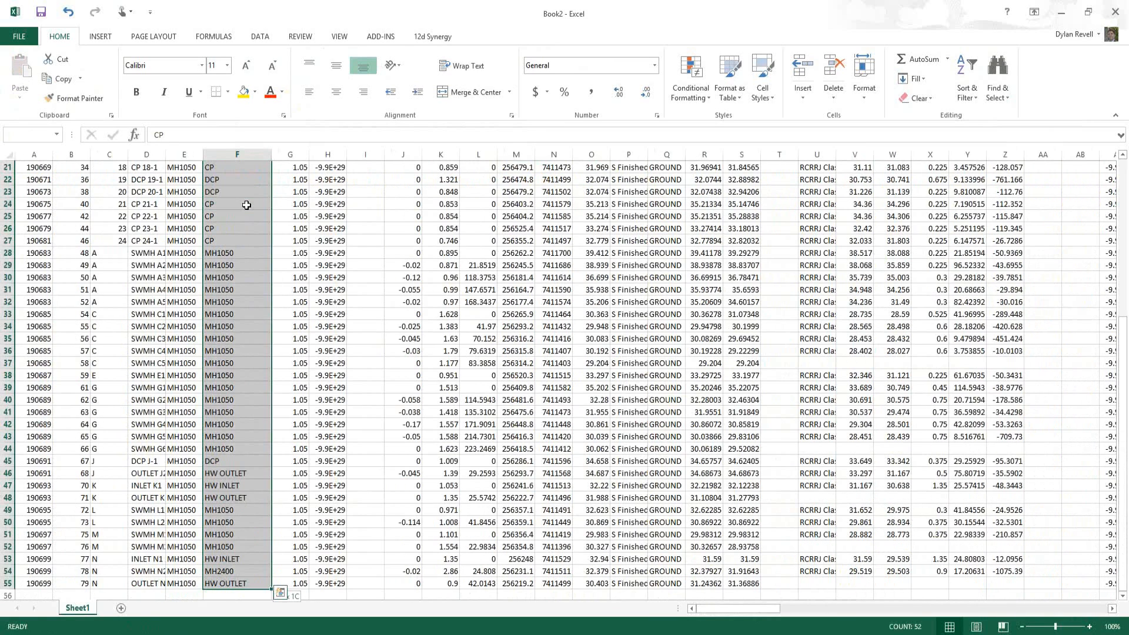
key(ctrl+c)
key(Left)
key(ctrl+v)
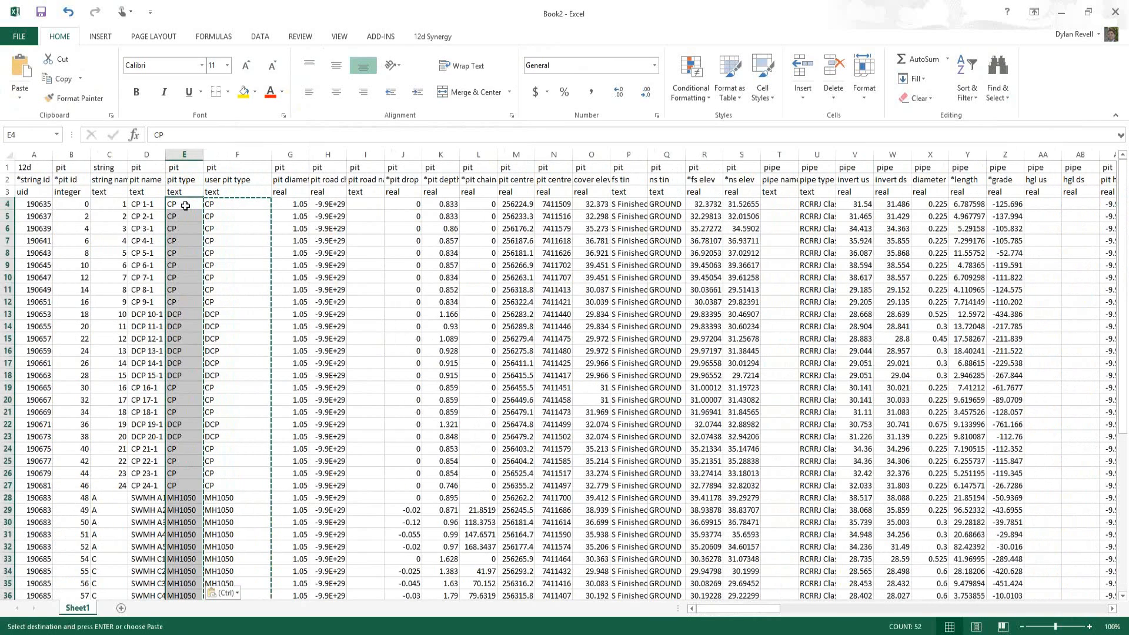
click(224, 230)
key(Escape)
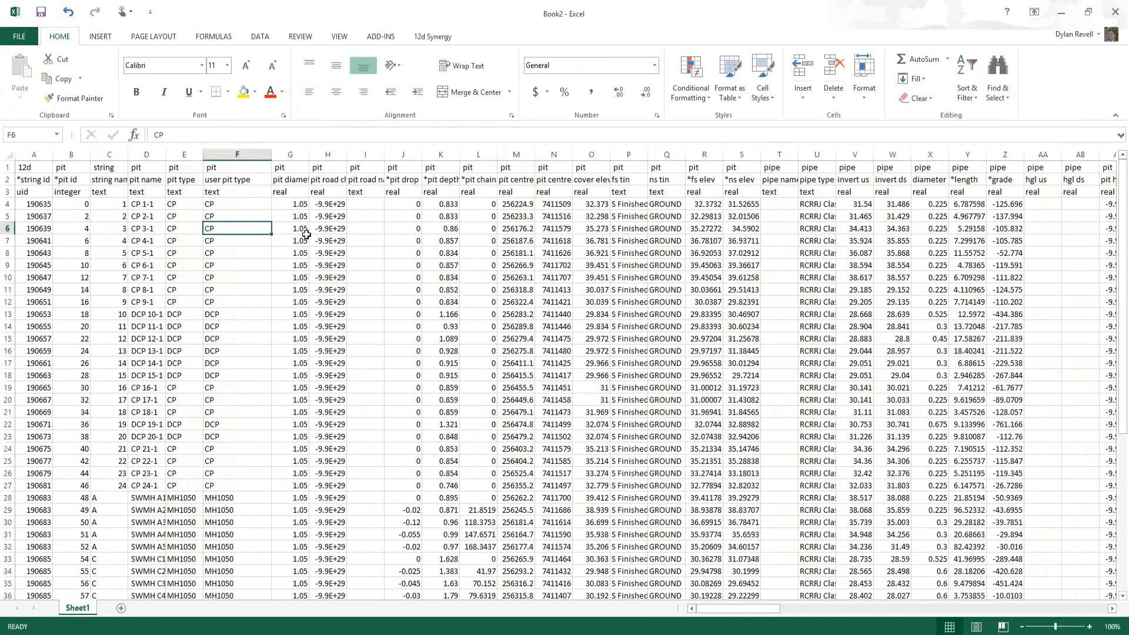
Step: Insert a blank column before the pit diameter column and enter pipe, Bedding Type and text in its three header rows
click(290, 154)
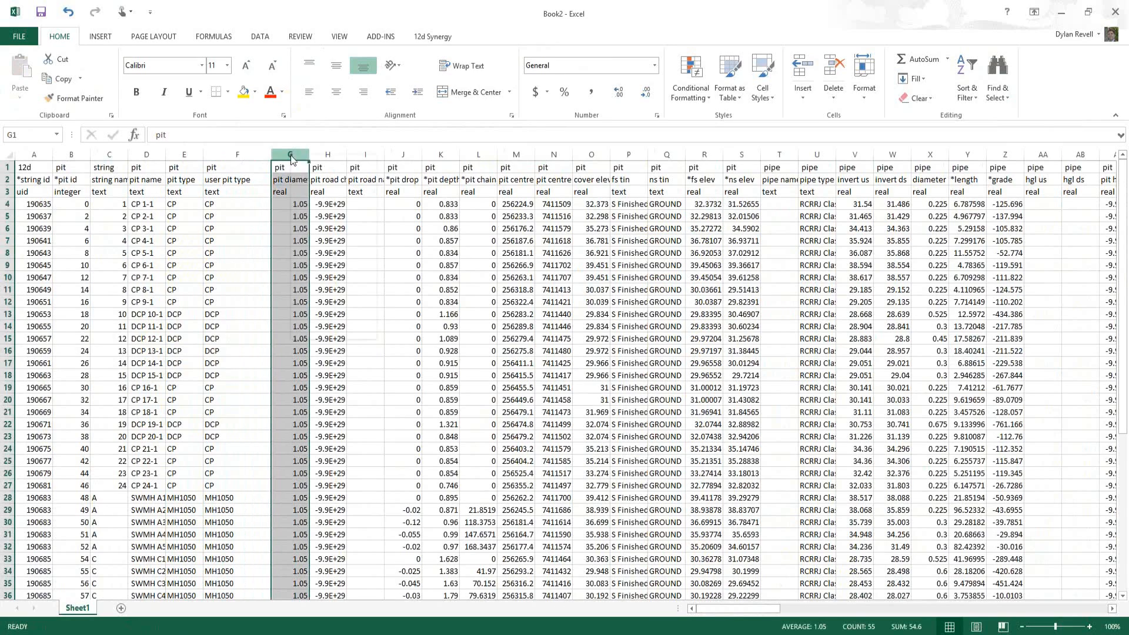
right_click(290, 155)
key(Escape)
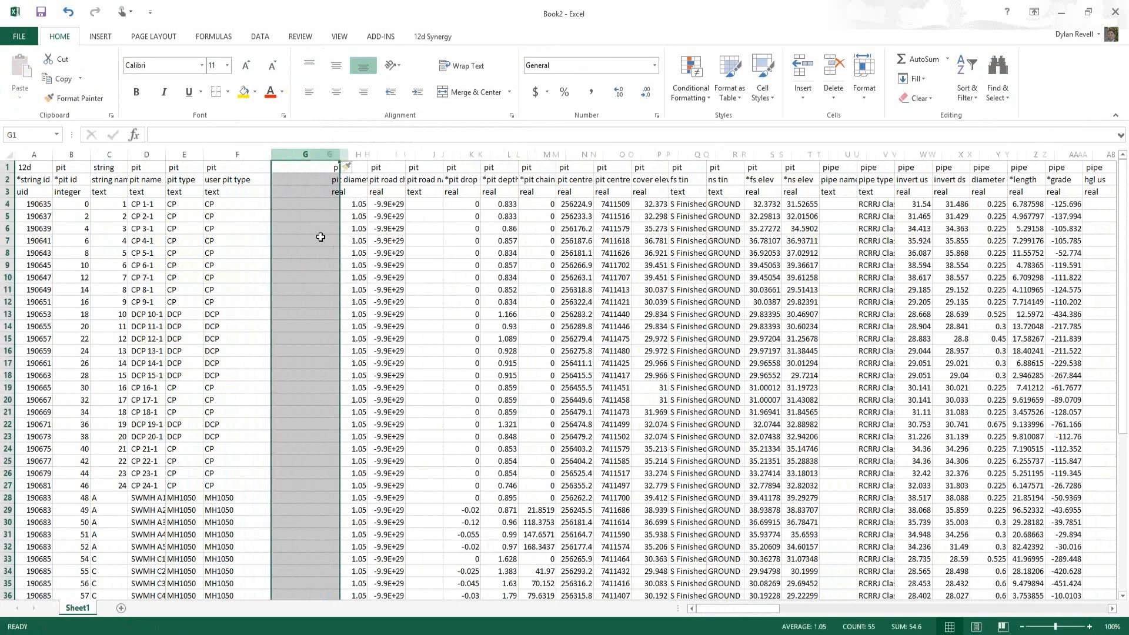
click(291, 167)
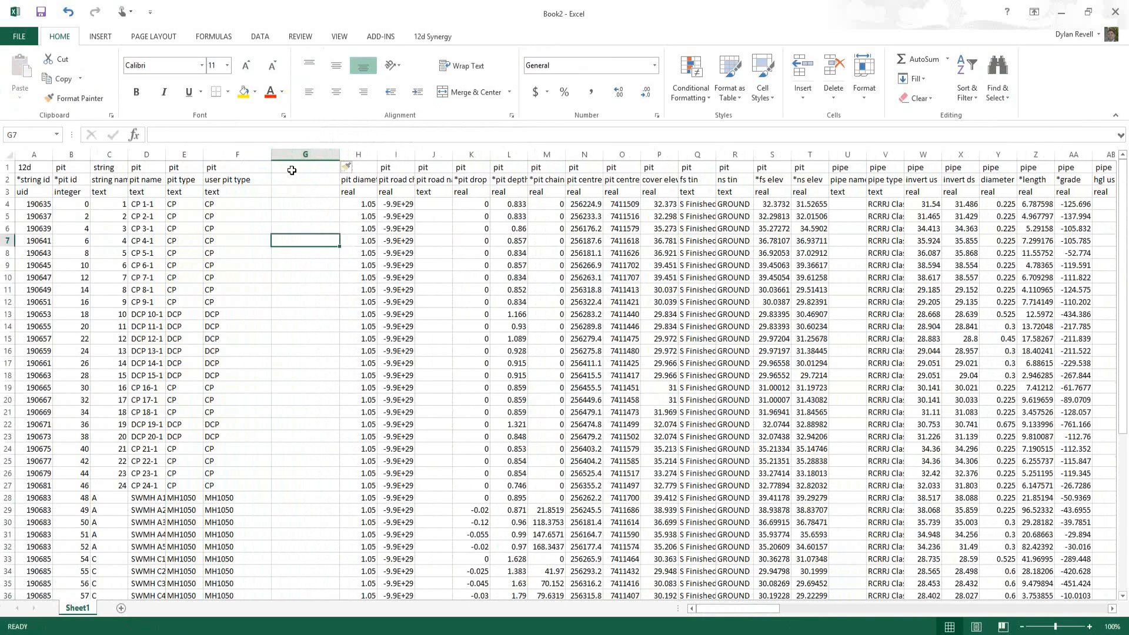
text(pipe)
key(Return)
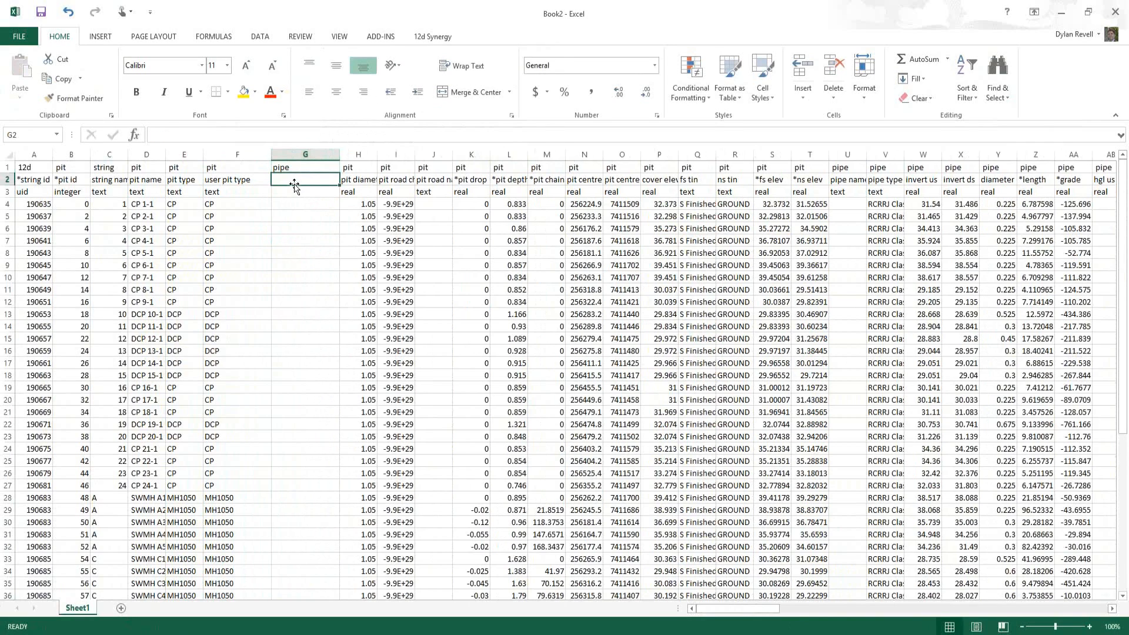
text(Bedd)
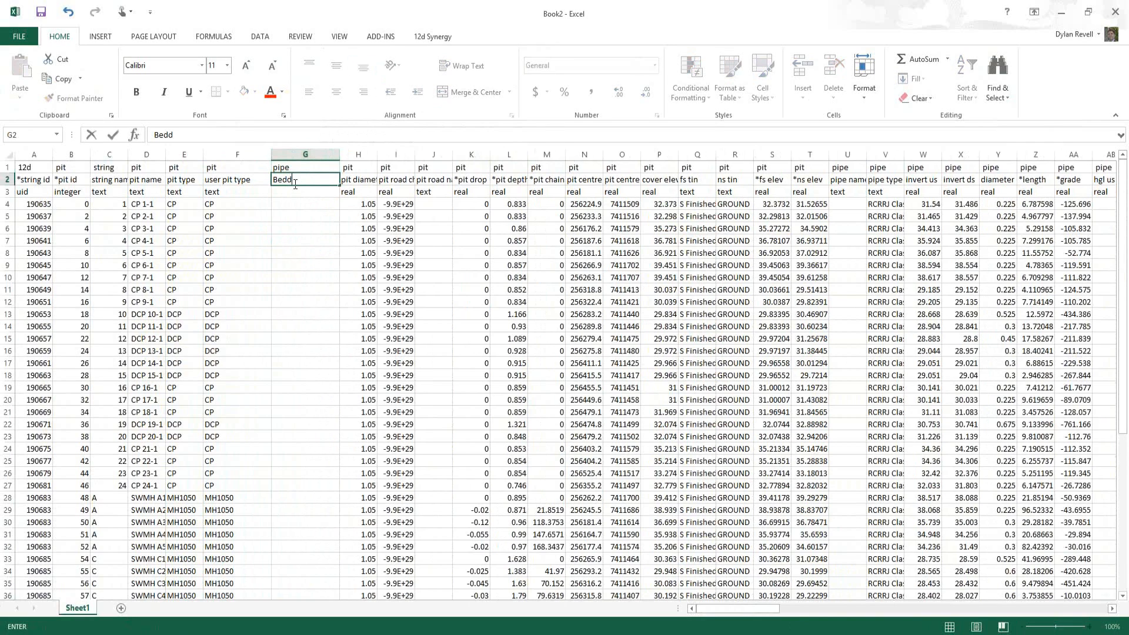
text(ing Type)
key(Return)
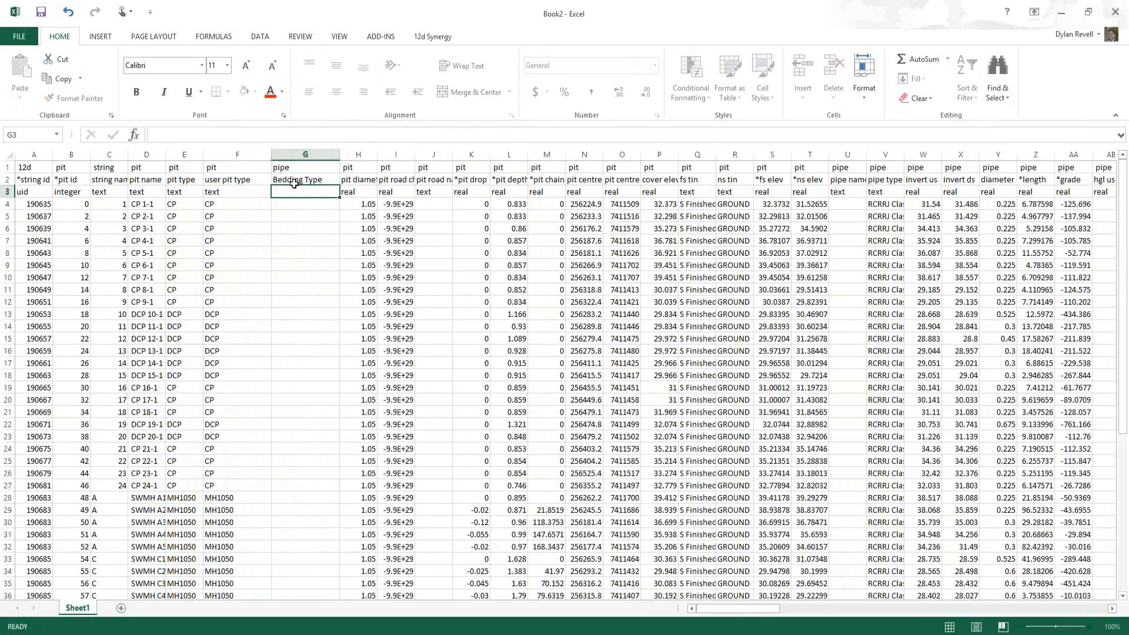
text(text)
Step: Enter HS2 in G4 and G5 and fill it down the whole Bedding Type column
click(301, 204)
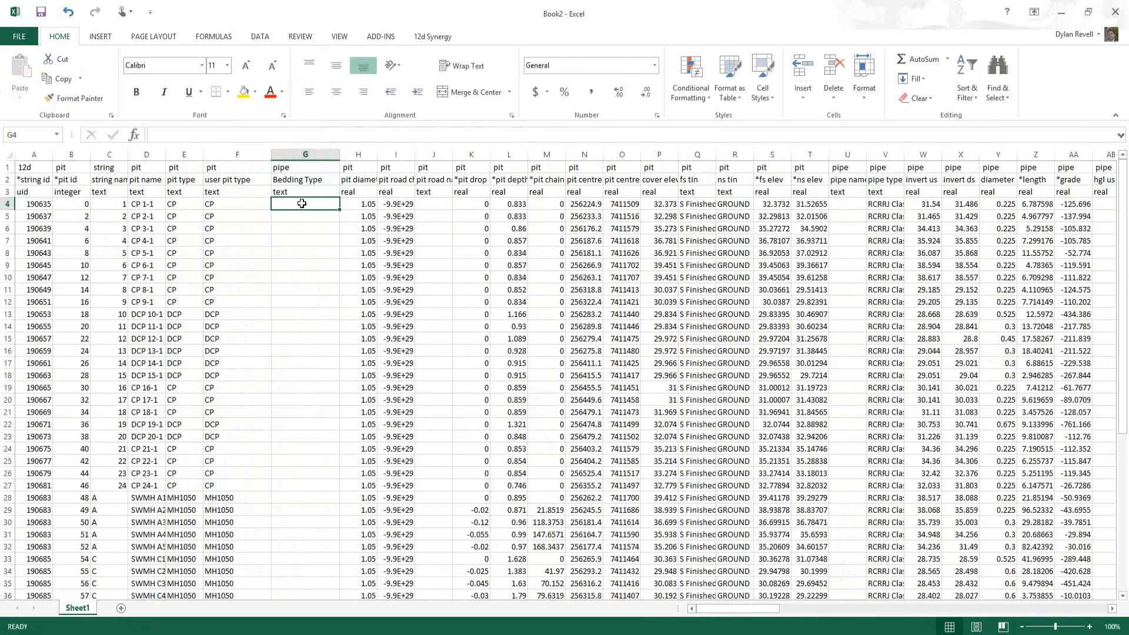
text(HS)
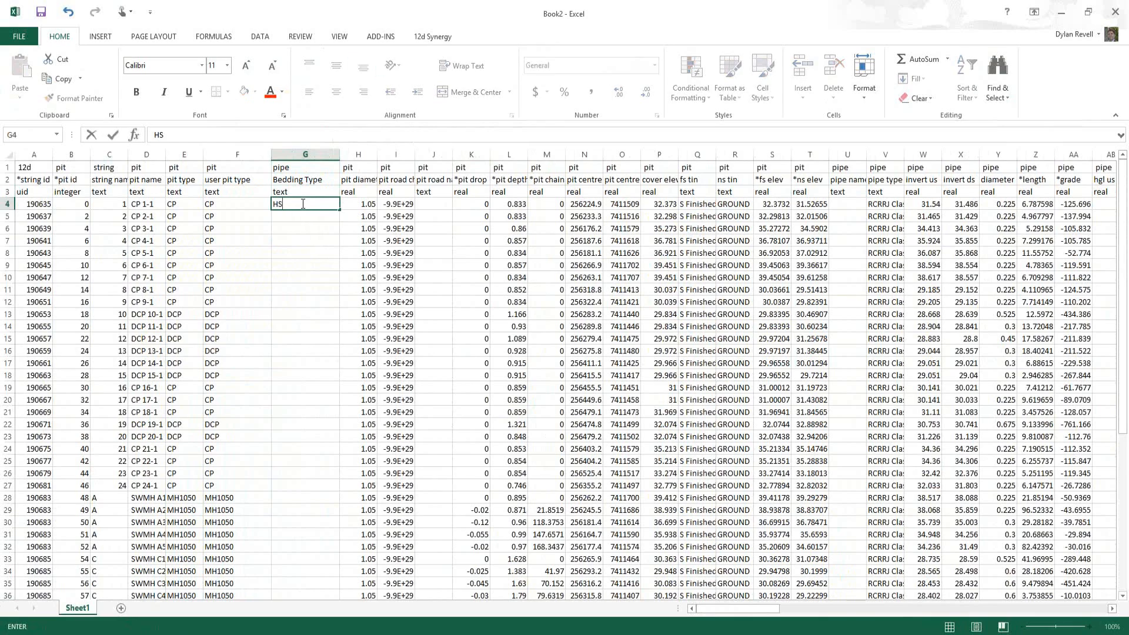
text(@)
key(BackSpace)
text(2)
click(301, 215)
text(HS2)
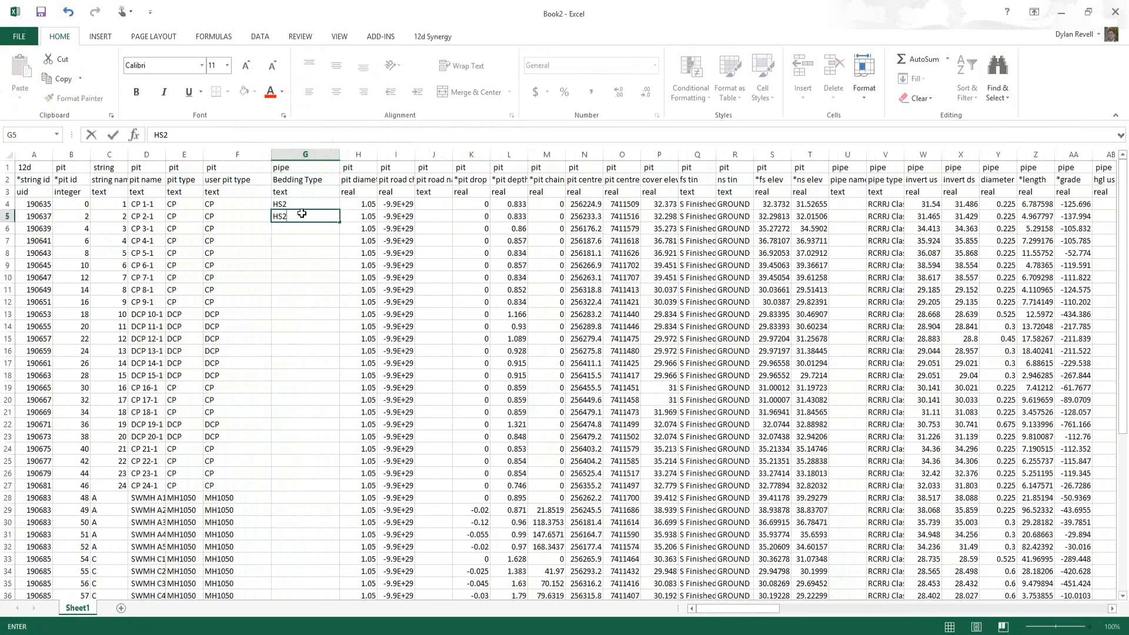
key(ctrl+Return)
drag(291, 204, 291, 217)
double_click(340, 222)
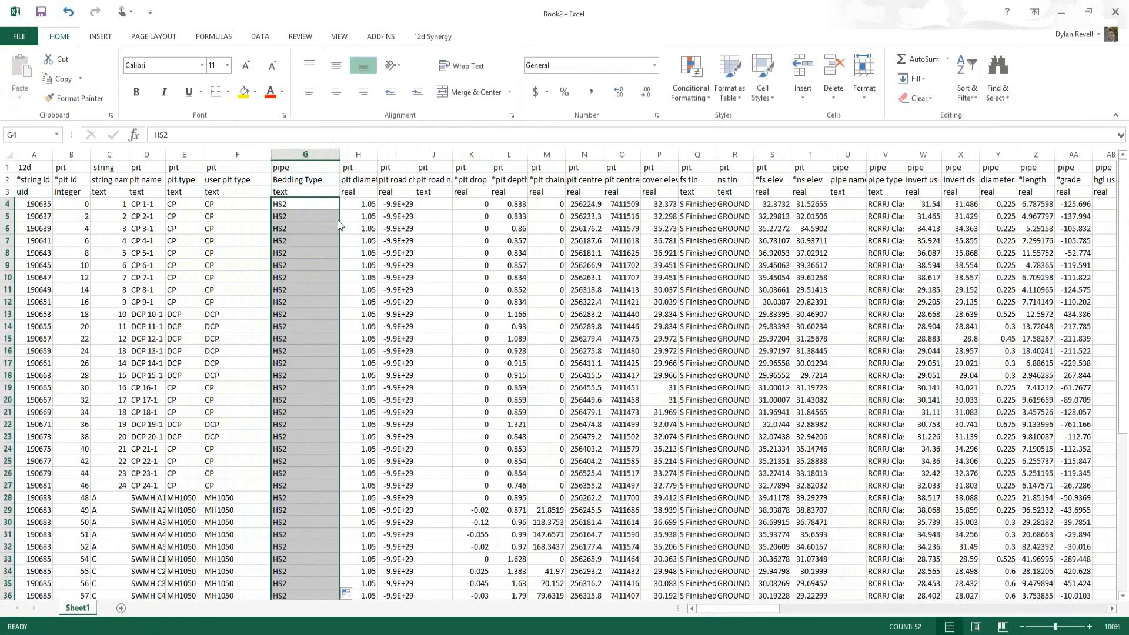
click(353, 215)
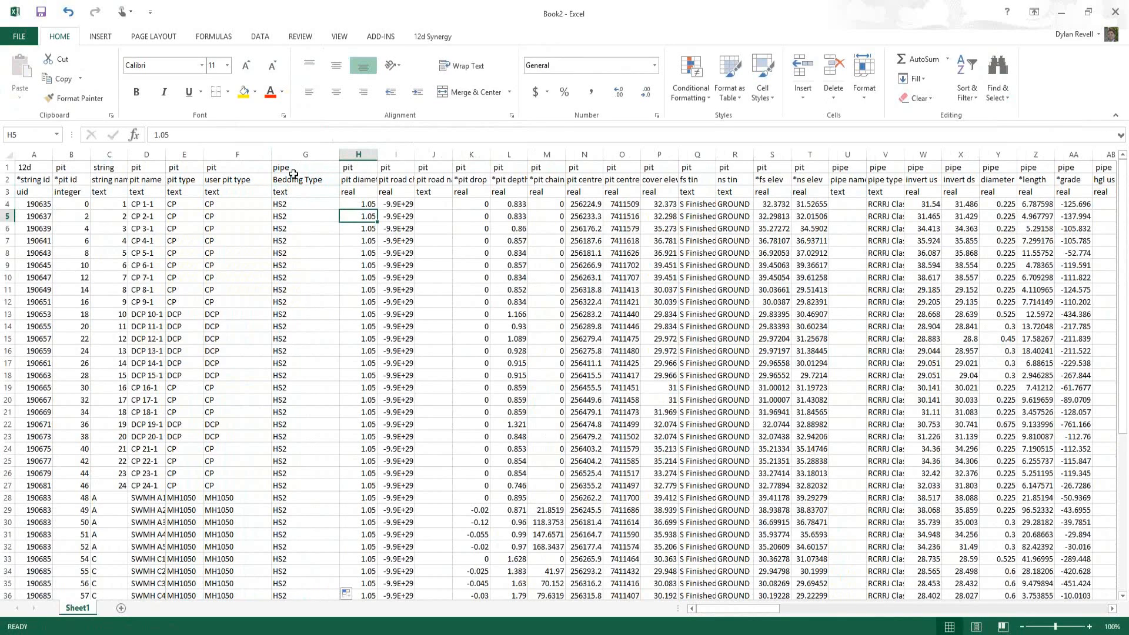
Step: Copy the drainage data in columns A to G, from the 12d header cell down to row 55
click(42, 168)
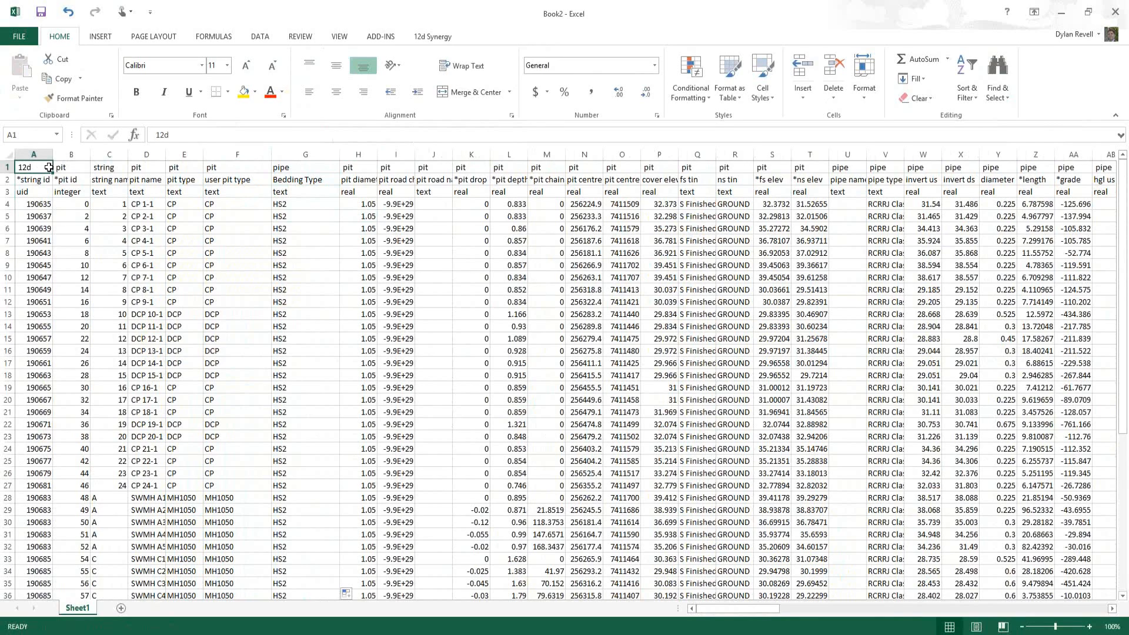
shift+drag(222, 168, 321, 173)
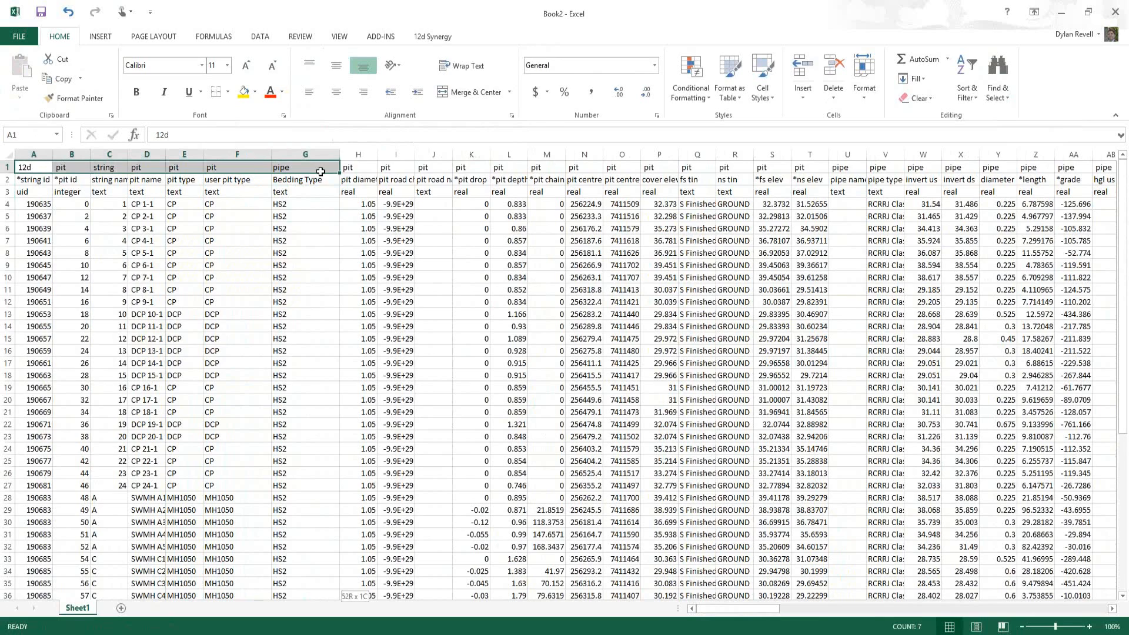
key(ctrl+shift+Down)
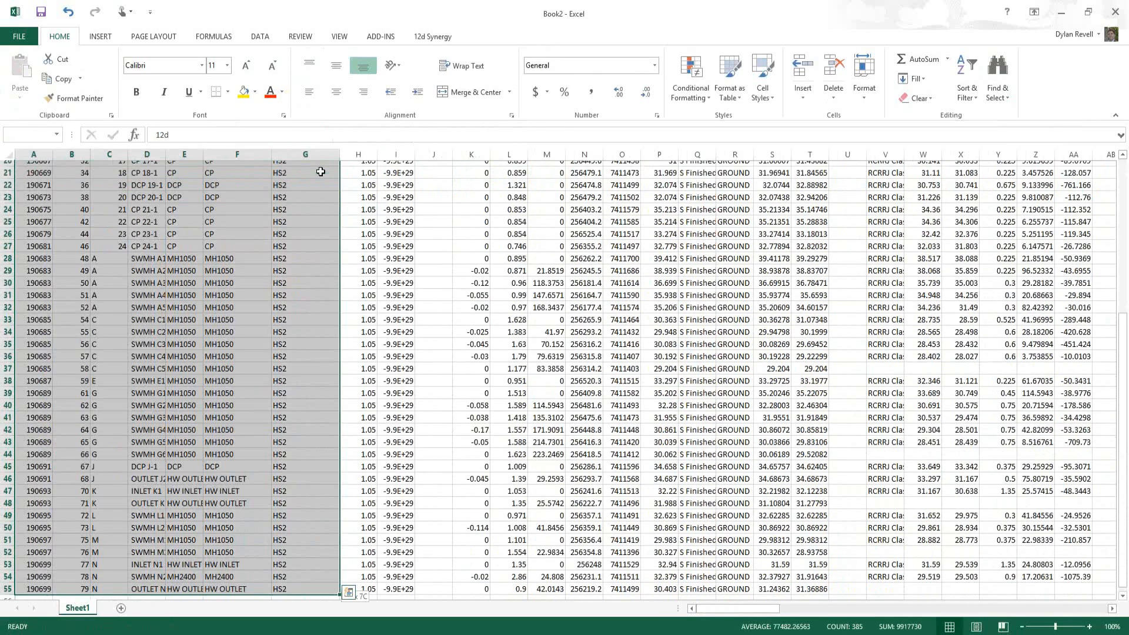
right_click(301, 274)
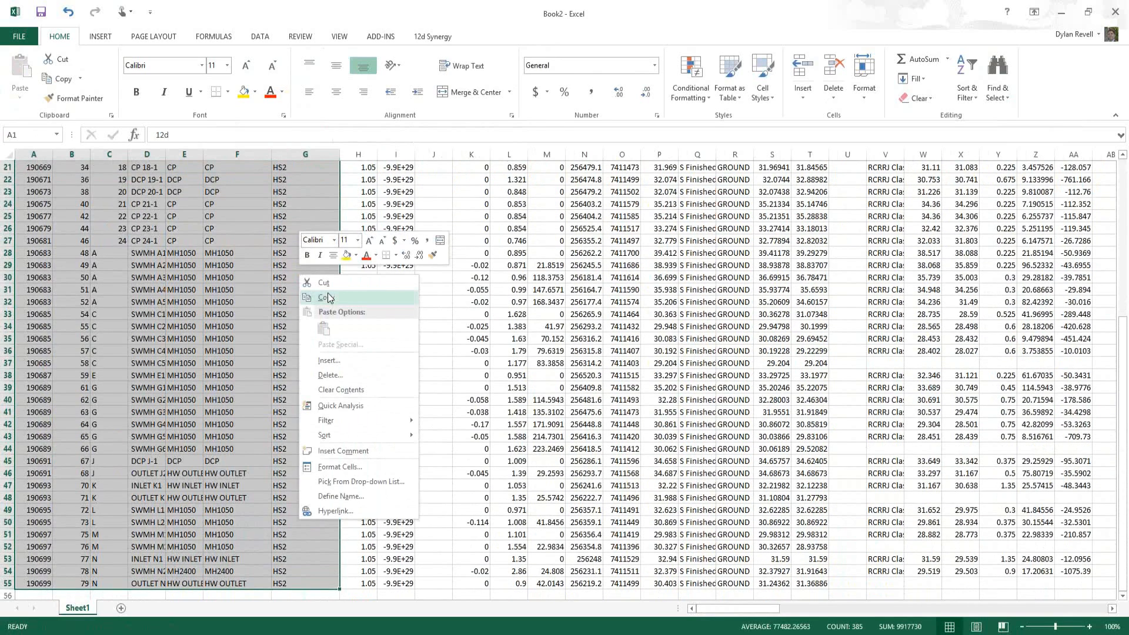
click(325, 298)
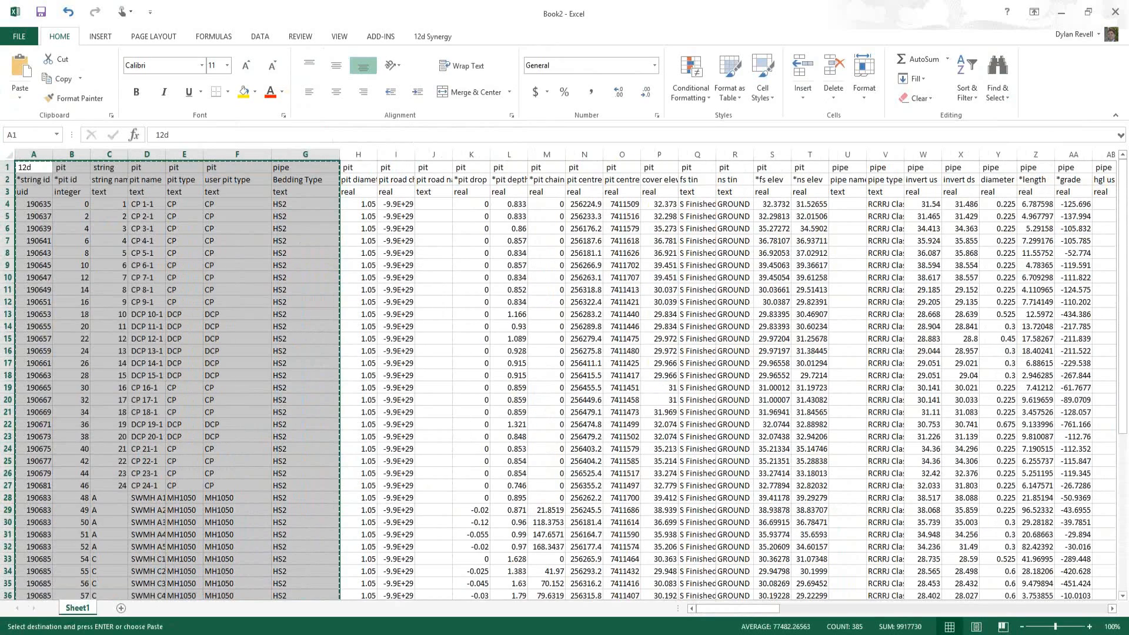
Step: Switch to 12d Model and import the copied spreadsheet clipboard data into the Asbuilt Drainage model
key(alt+Tab)
click(403, 303)
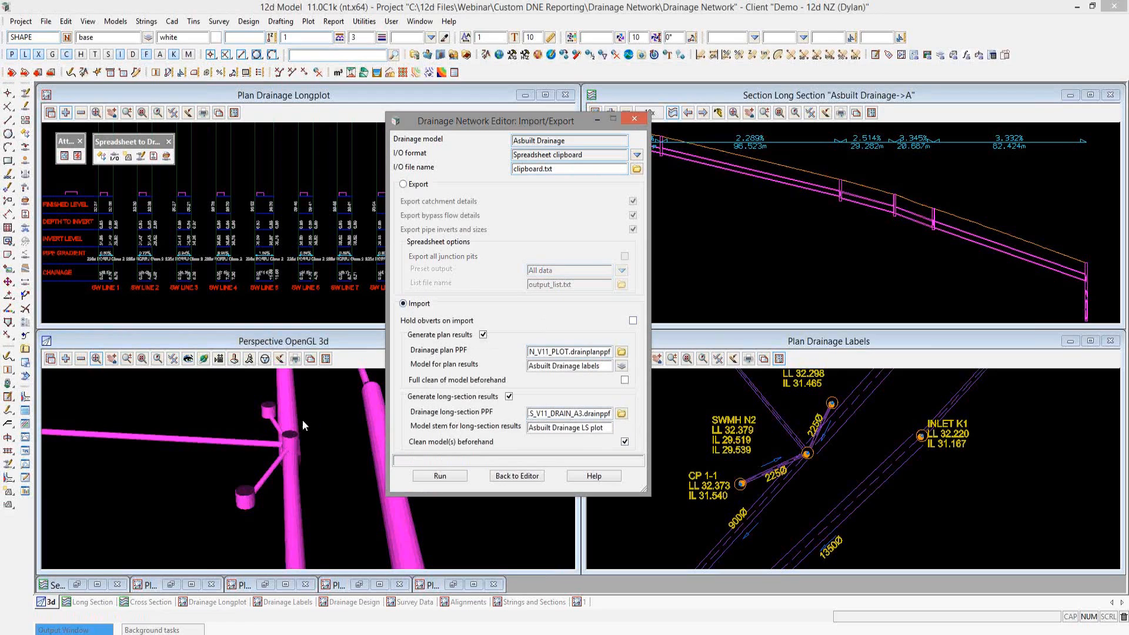
click(447, 473)
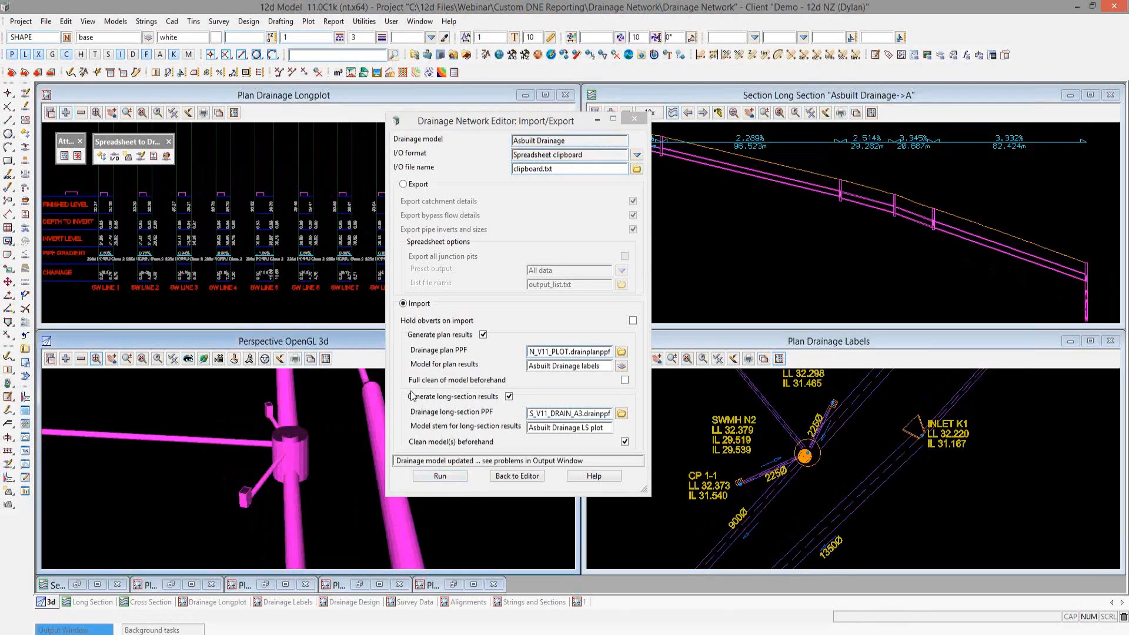
Step: Return to the Drainage Network Editor and set the pit details for the Asbuilt Drainage model
click(516, 476)
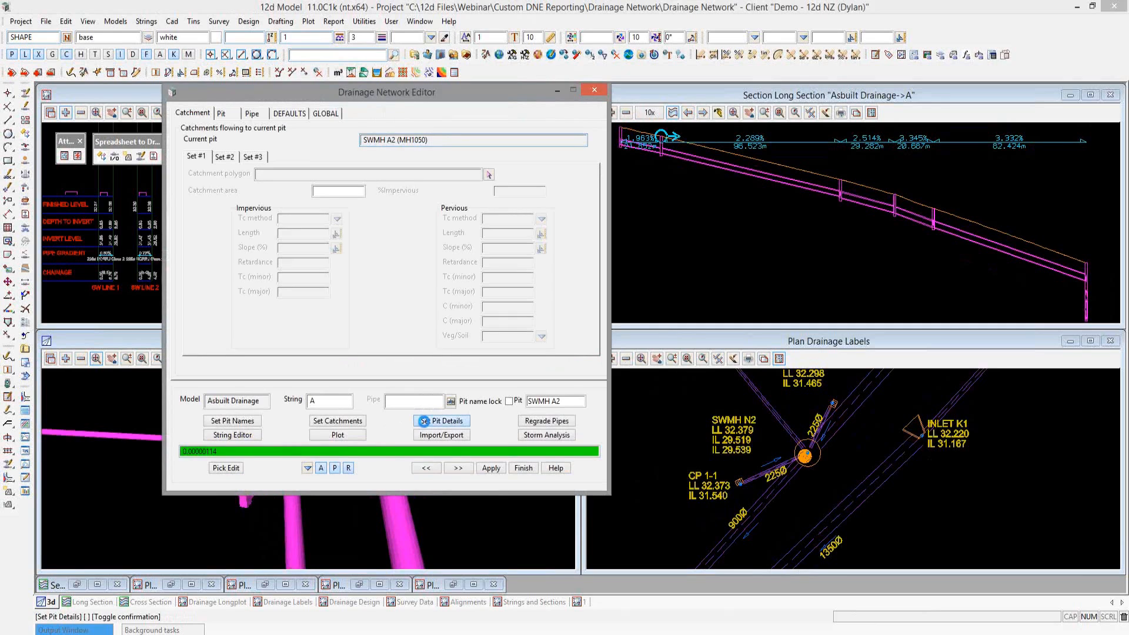
click(424, 421)
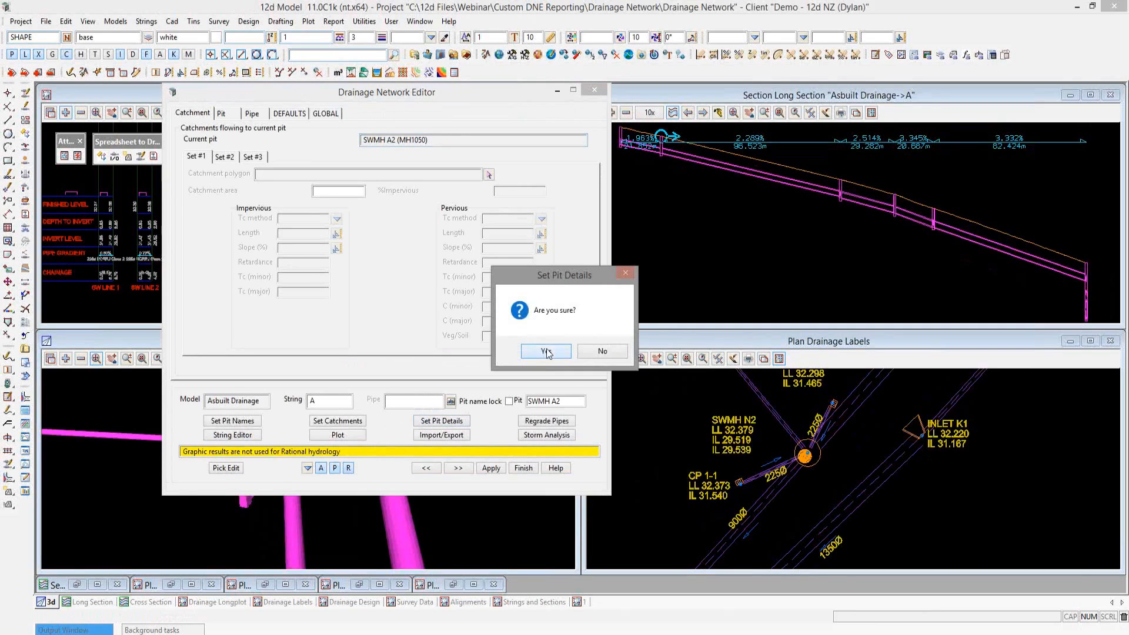
click(545, 351)
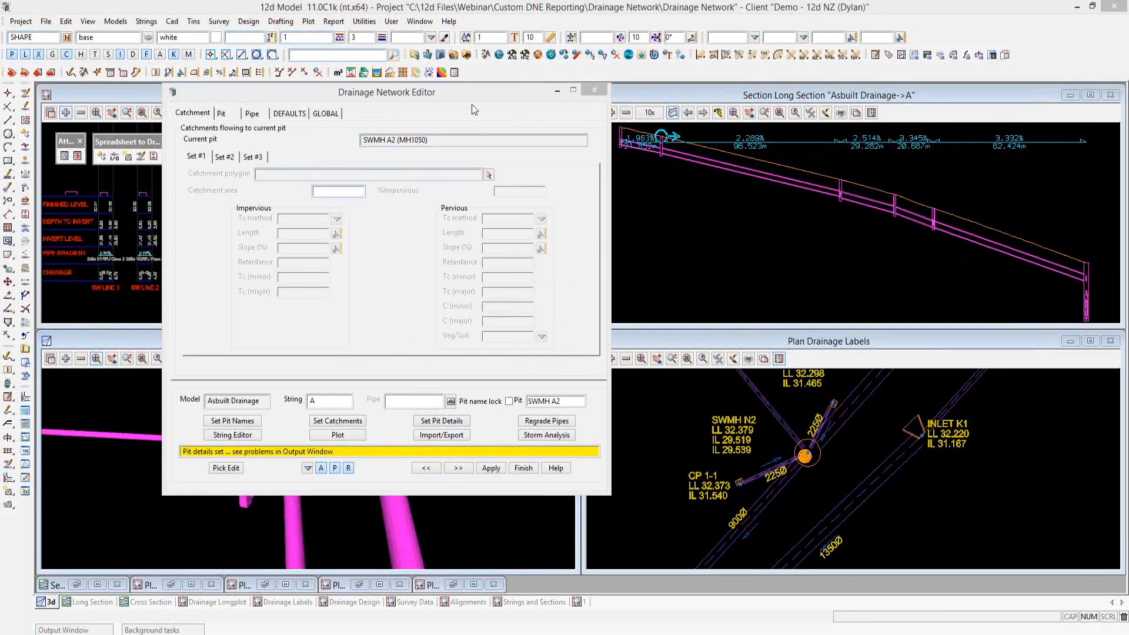
drag(471, 104, 647, 124)
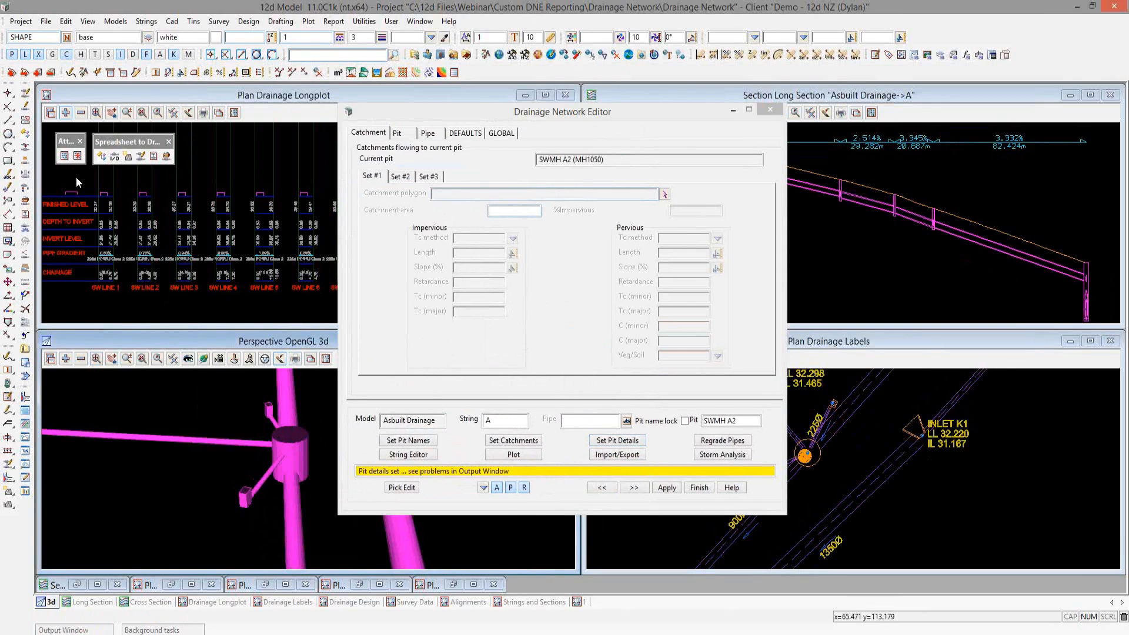
Step: Open the string attributes of Asbuilt Drainage string A, picked in the long section, and display its pipe attributes
click(63, 156)
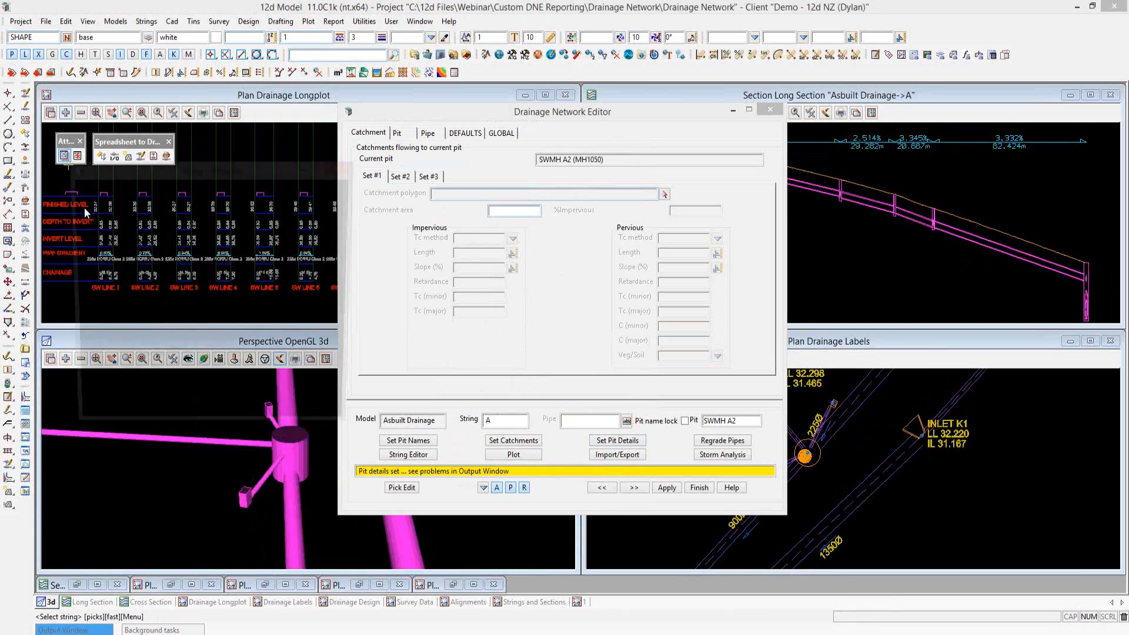
click(109, 419)
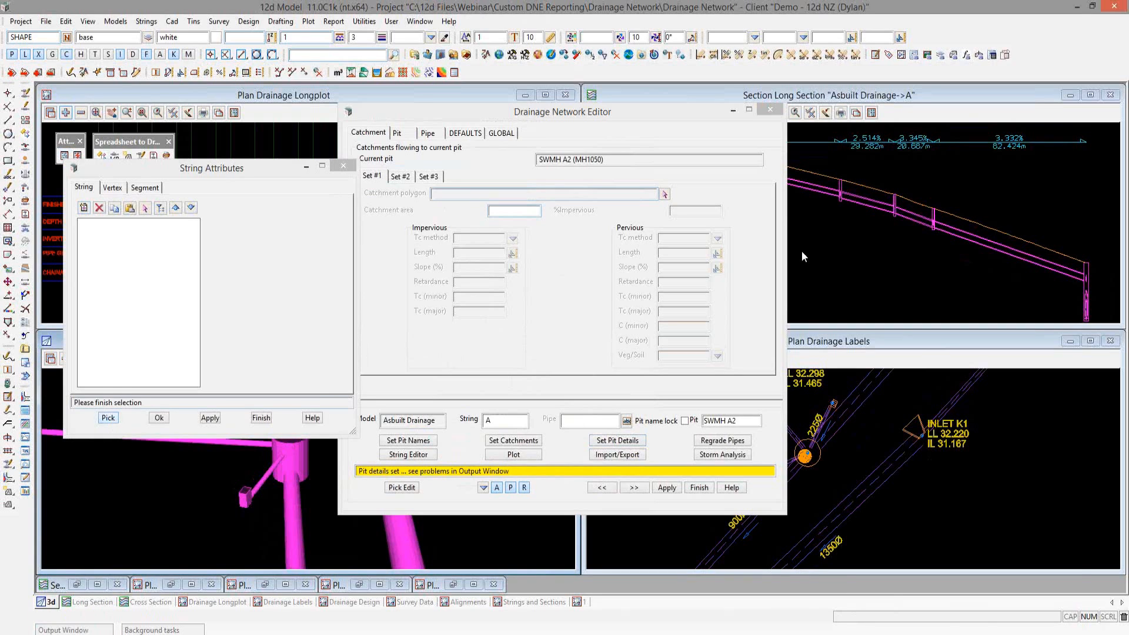
click(862, 208)
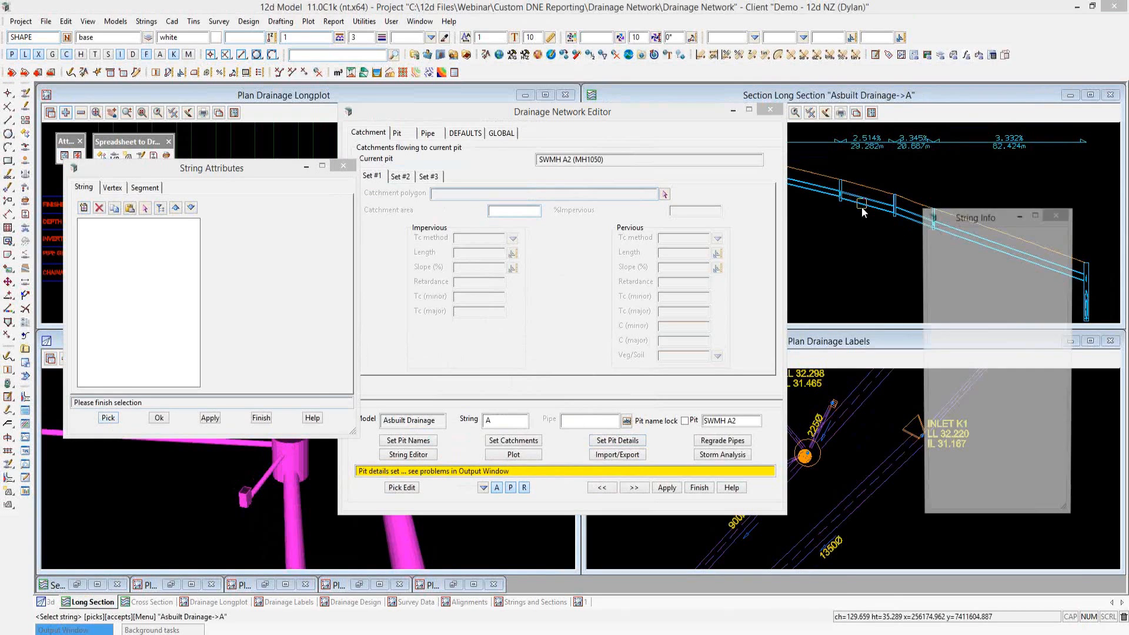
middle_click(862, 208)
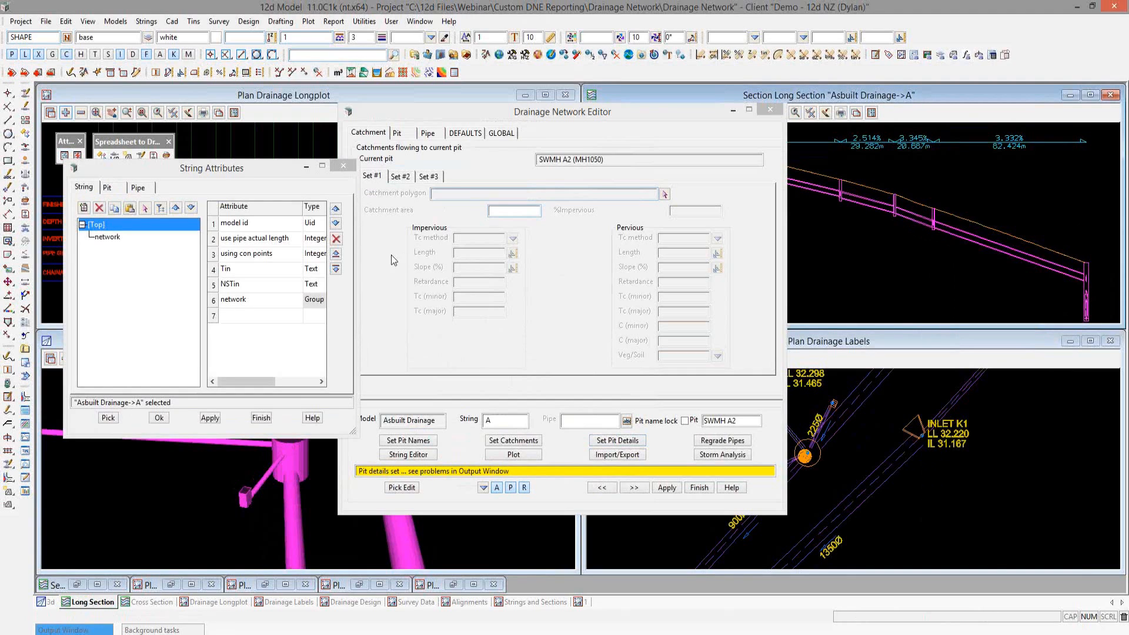
click(151, 189)
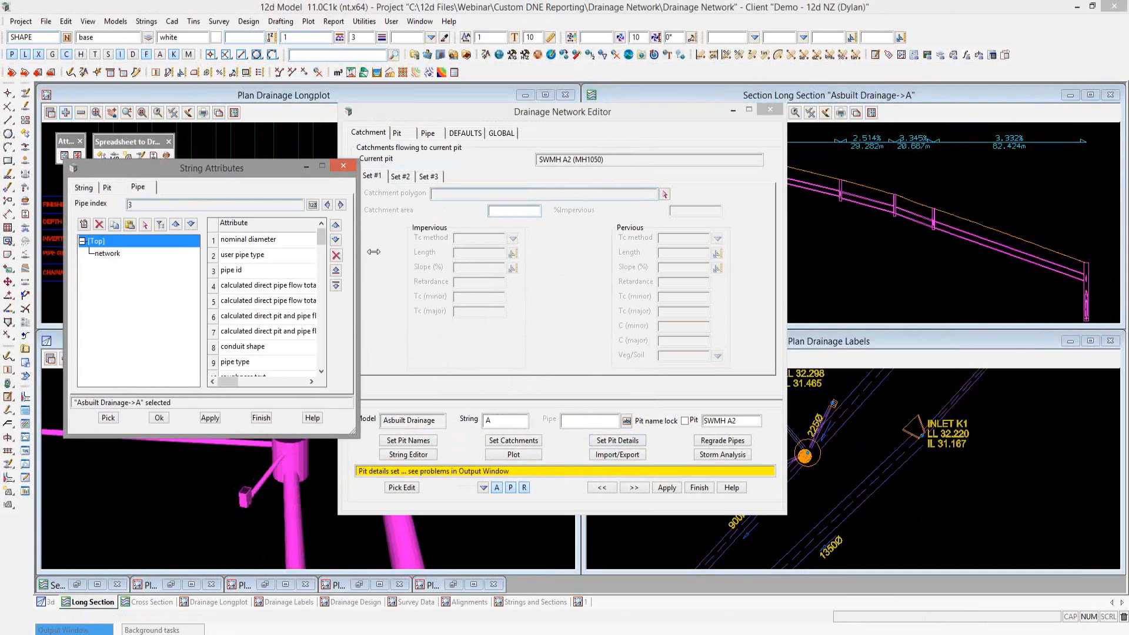
Step: Enlarge the attribute window, check the pipe's Bedding Type attribute and its value, and close the window
drag(355, 435, 461, 547)
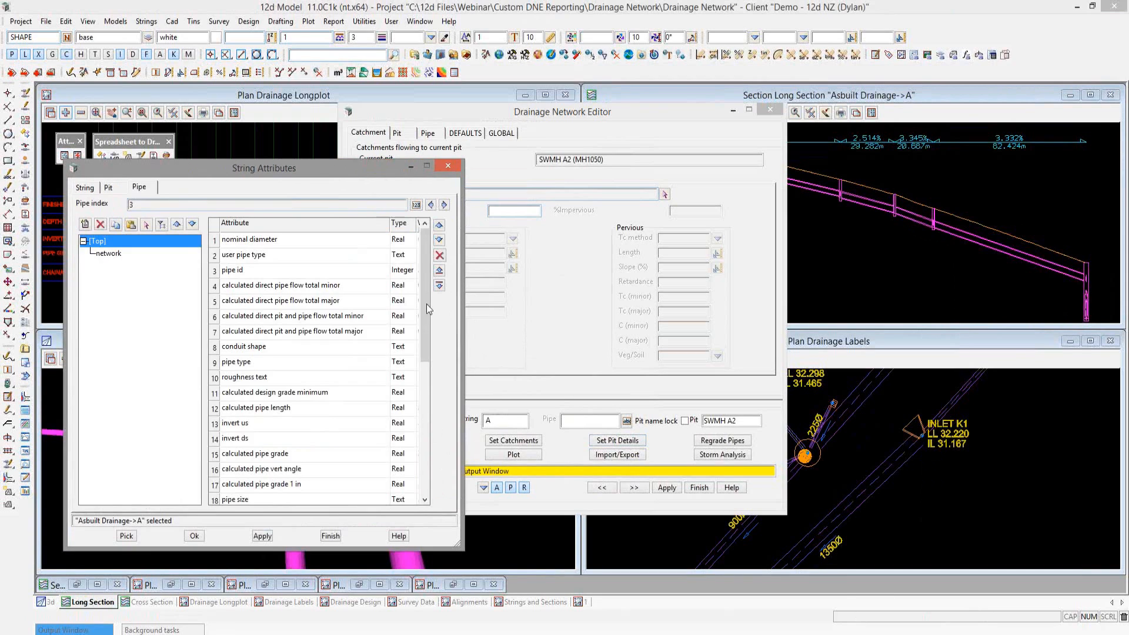
drag(426, 304, 510, 326)
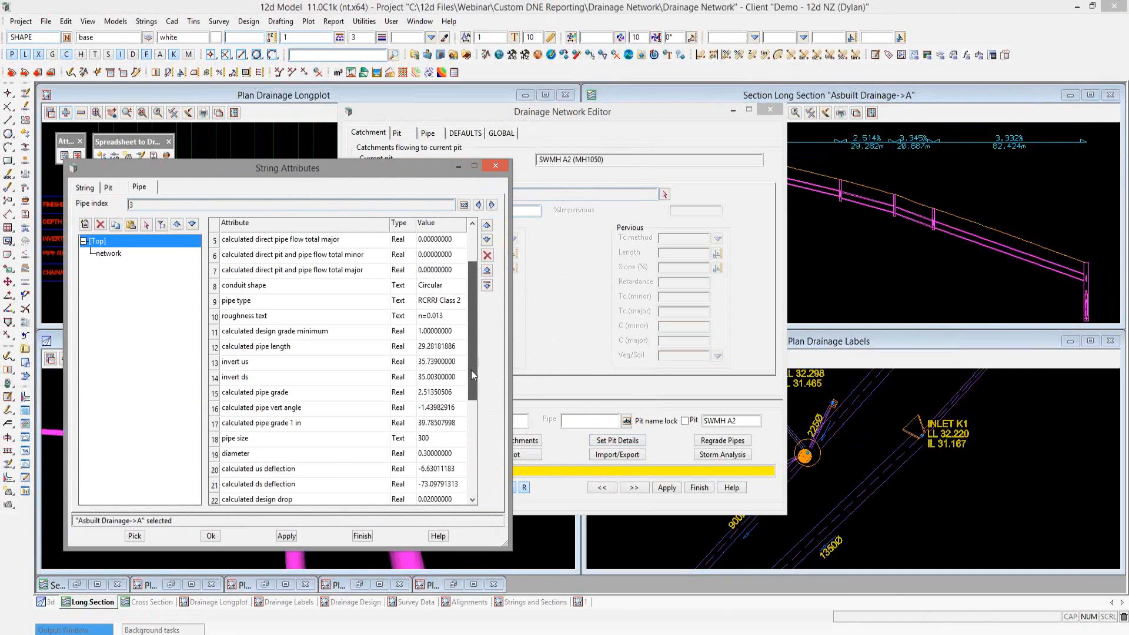
drag(470, 369, 474, 441)
click(294, 469)
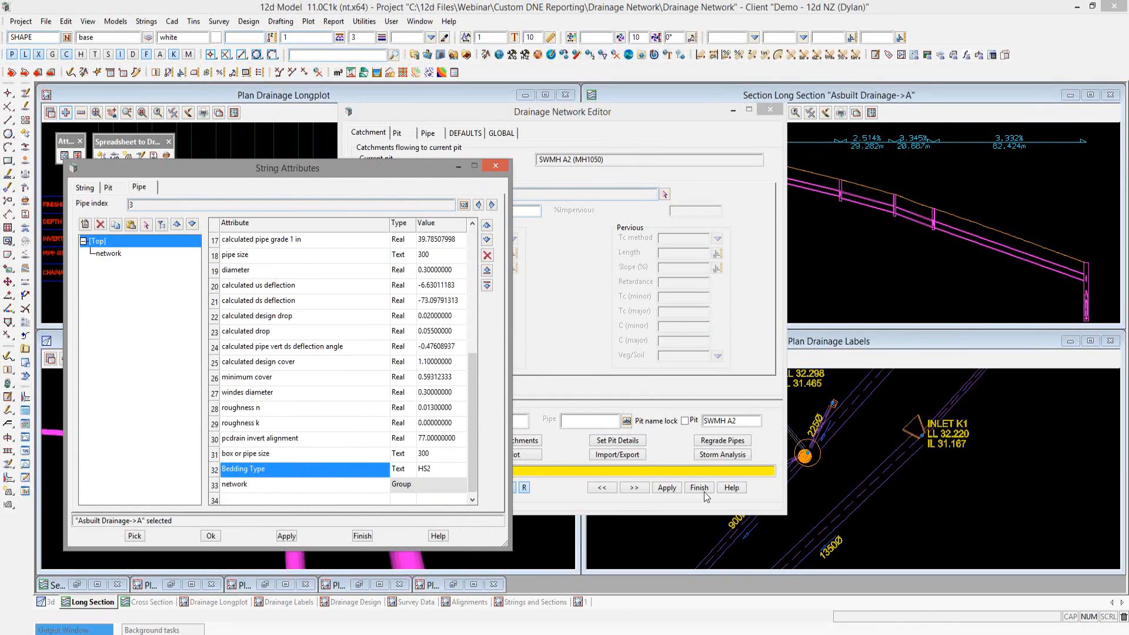
click(495, 164)
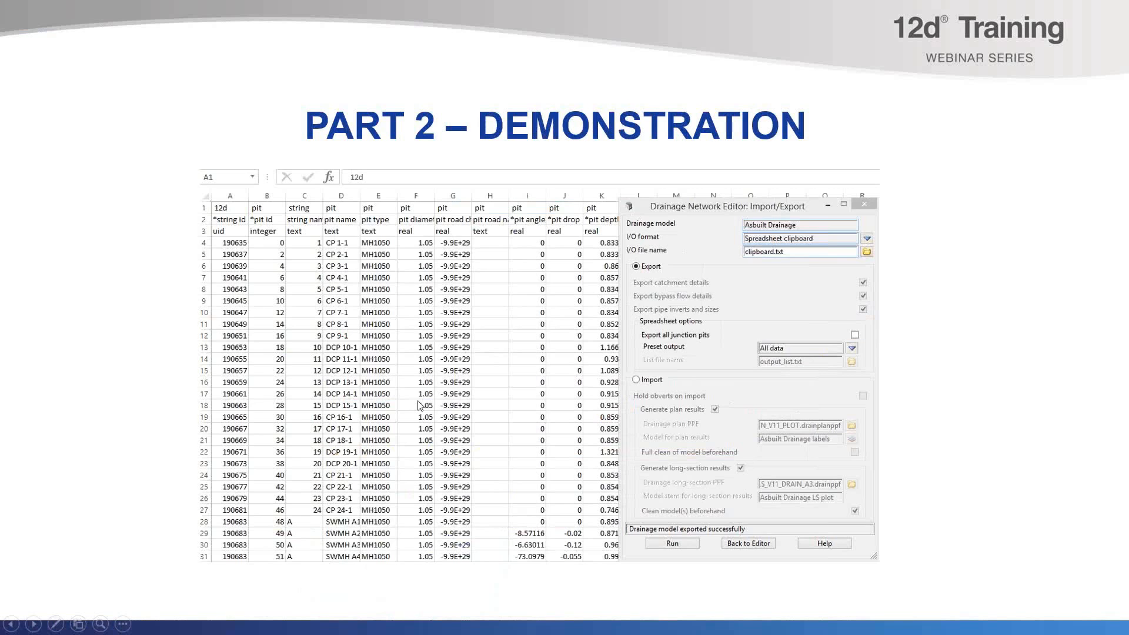
click(419, 406)
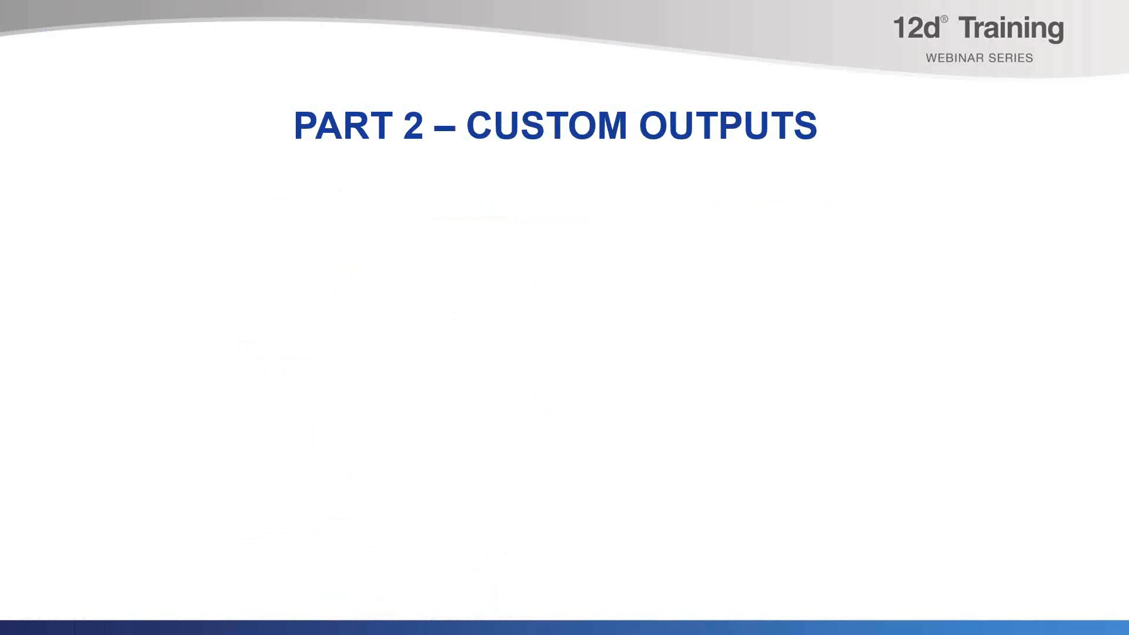
key(Right)
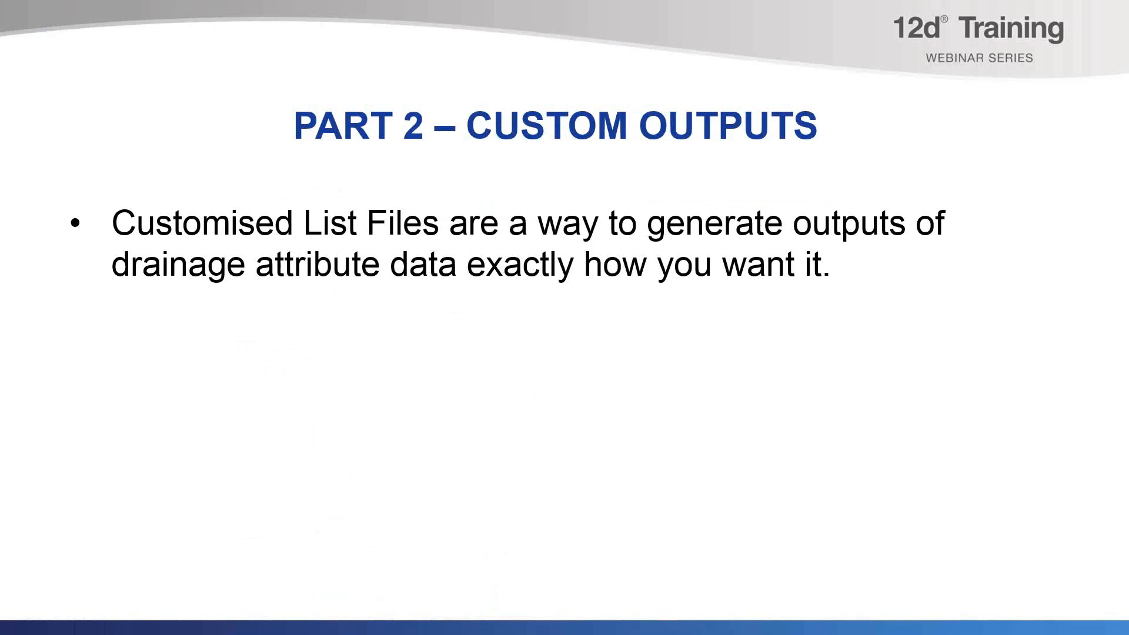
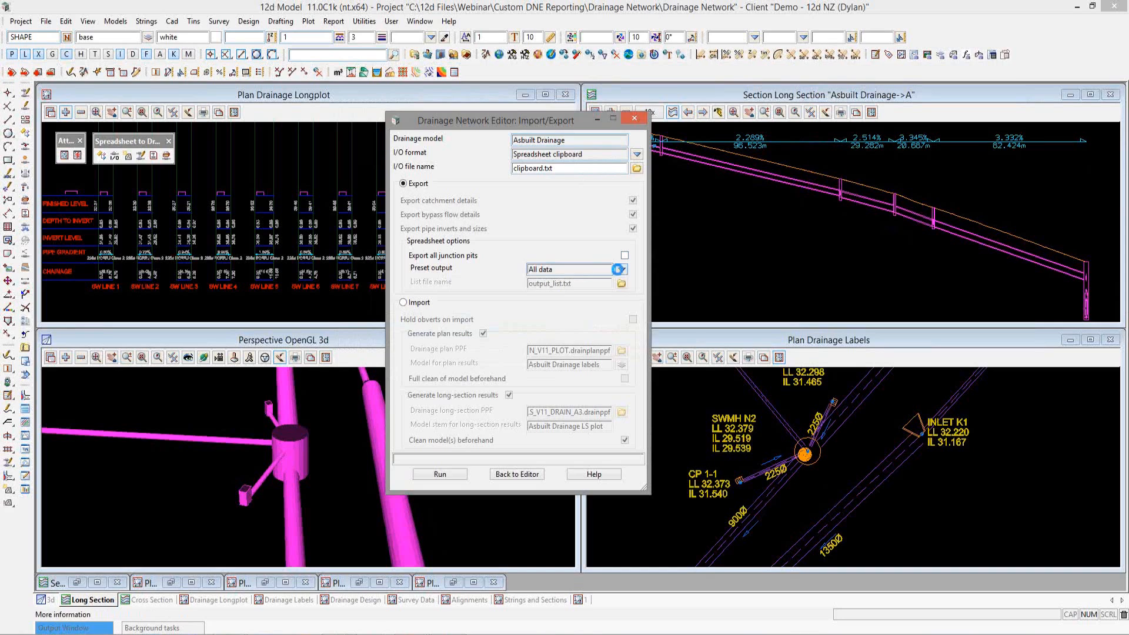
Step: Set the export's preset output to Customised list file and open output_list.txt for editing
click(621, 270)
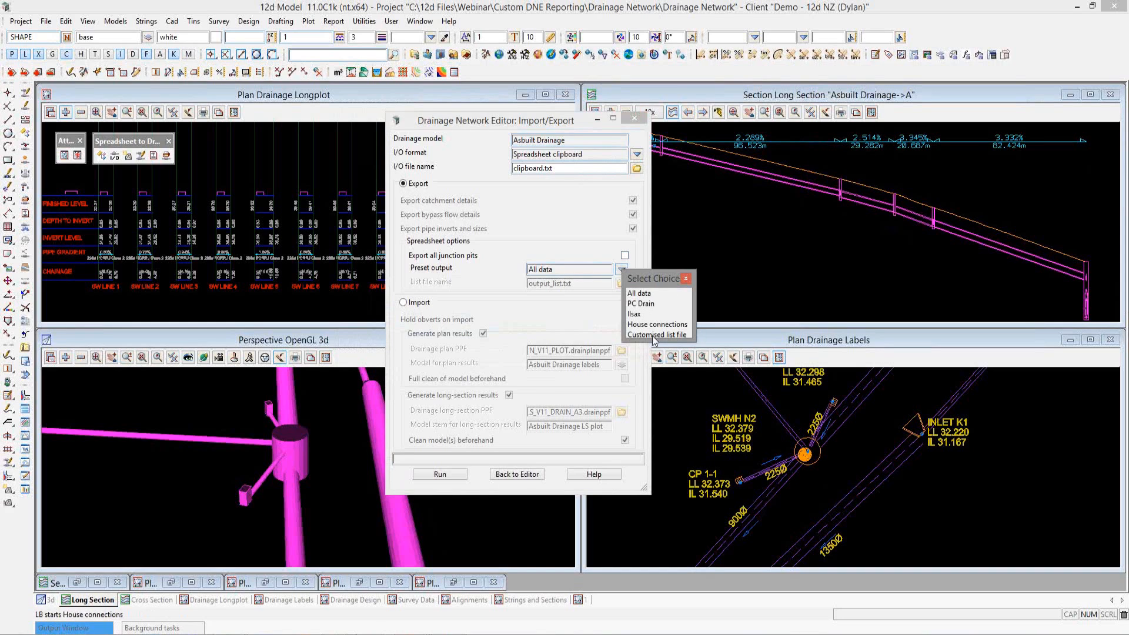
click(652, 334)
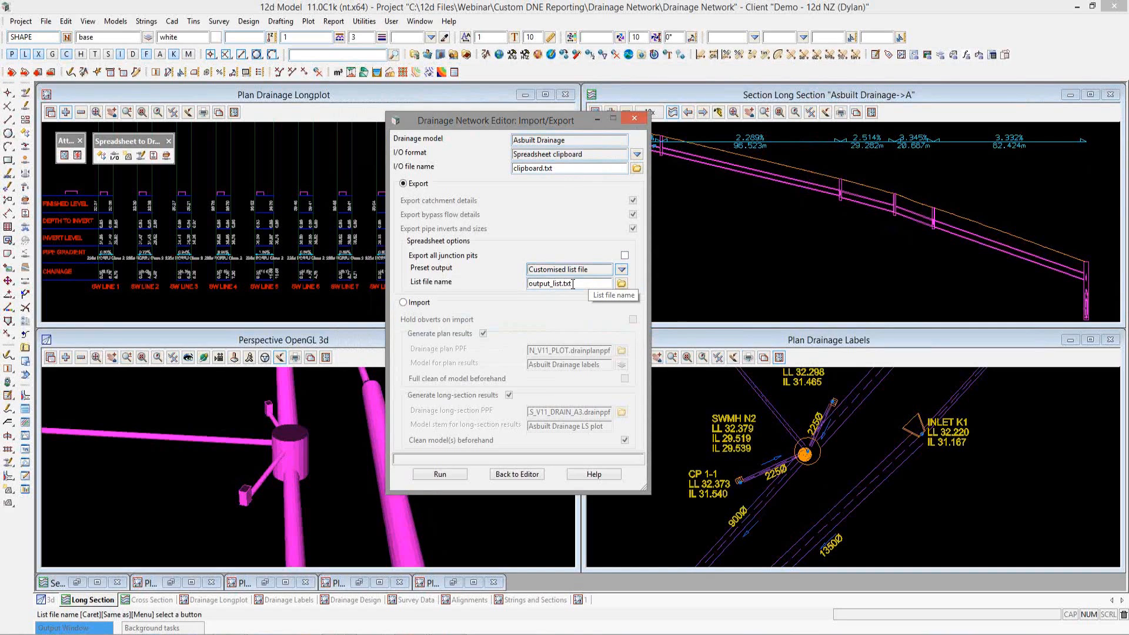
click(582, 284)
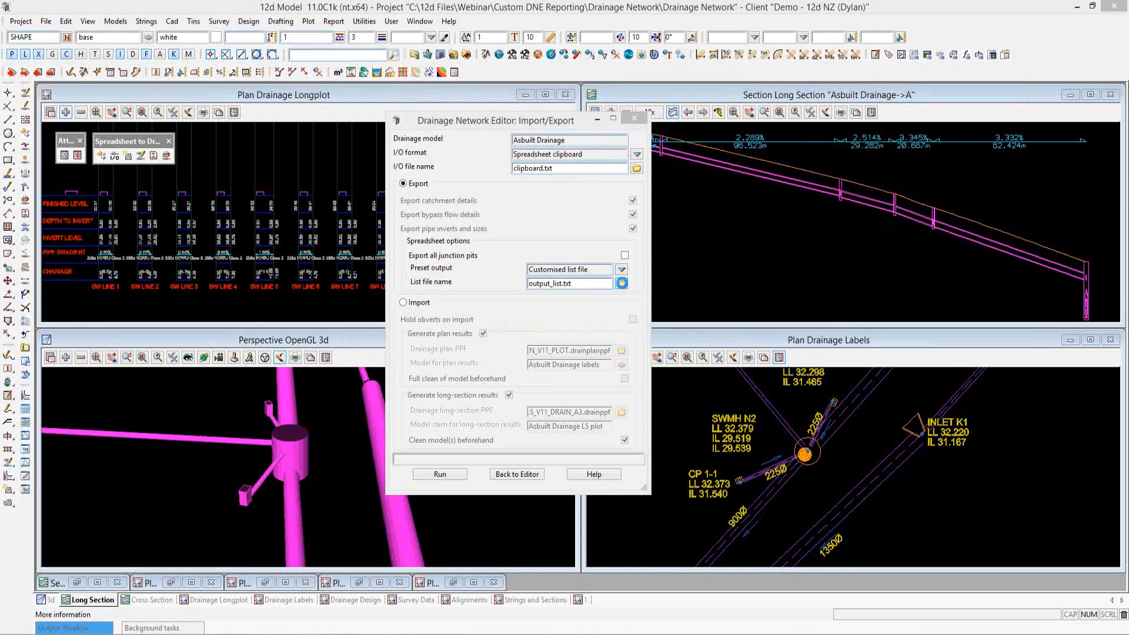
click(621, 284)
click(639, 511)
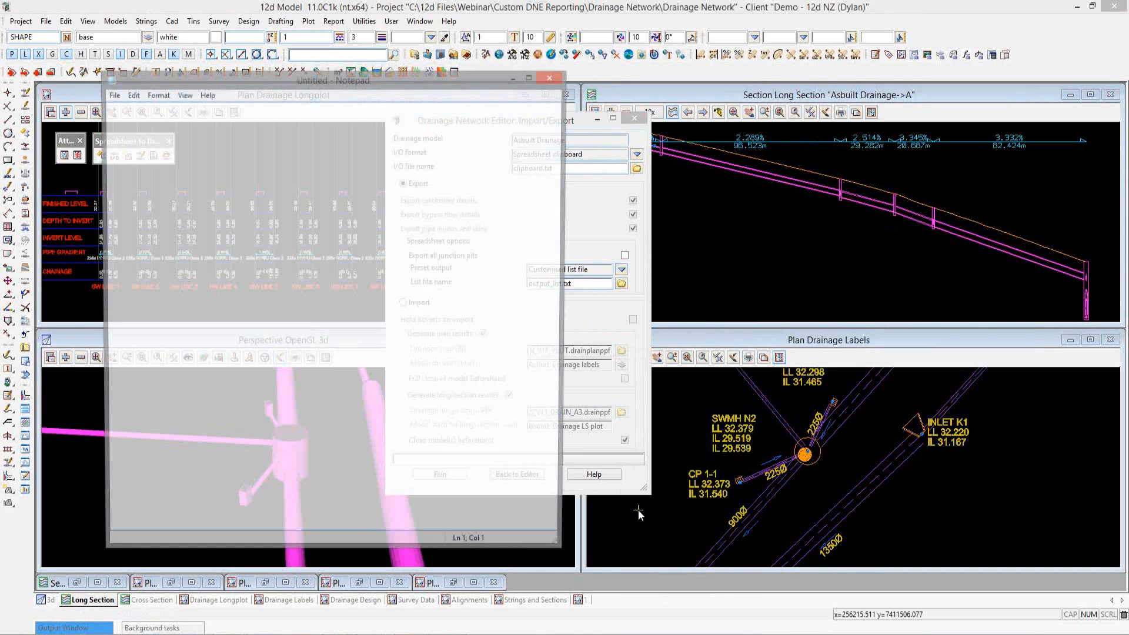
drag(319, 79, 308, 57)
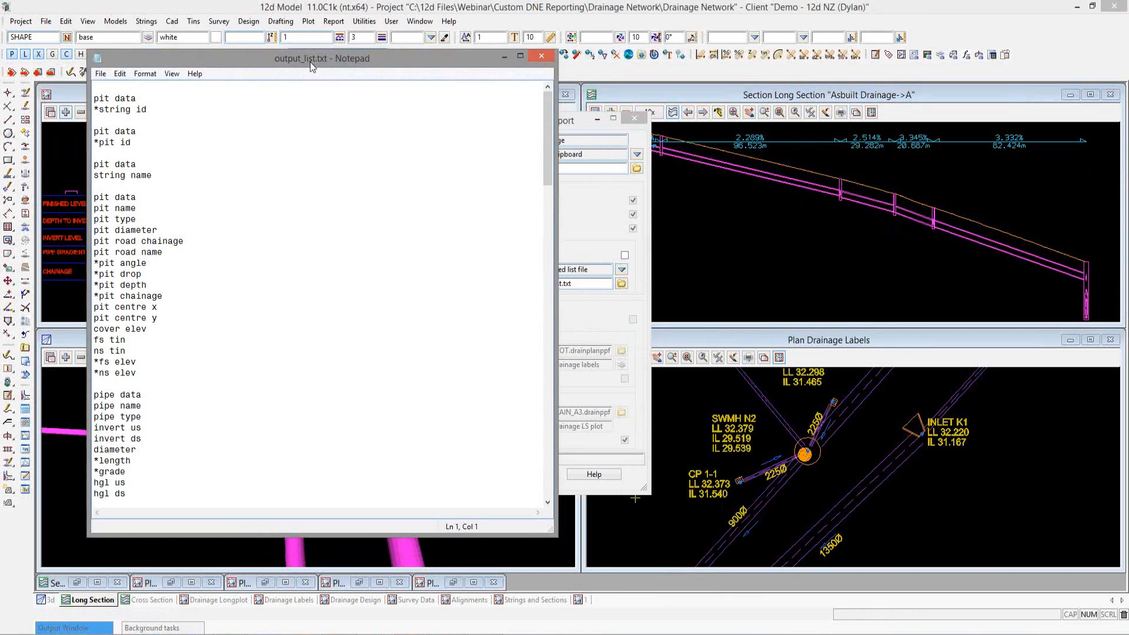
mouse_move(229, 605)
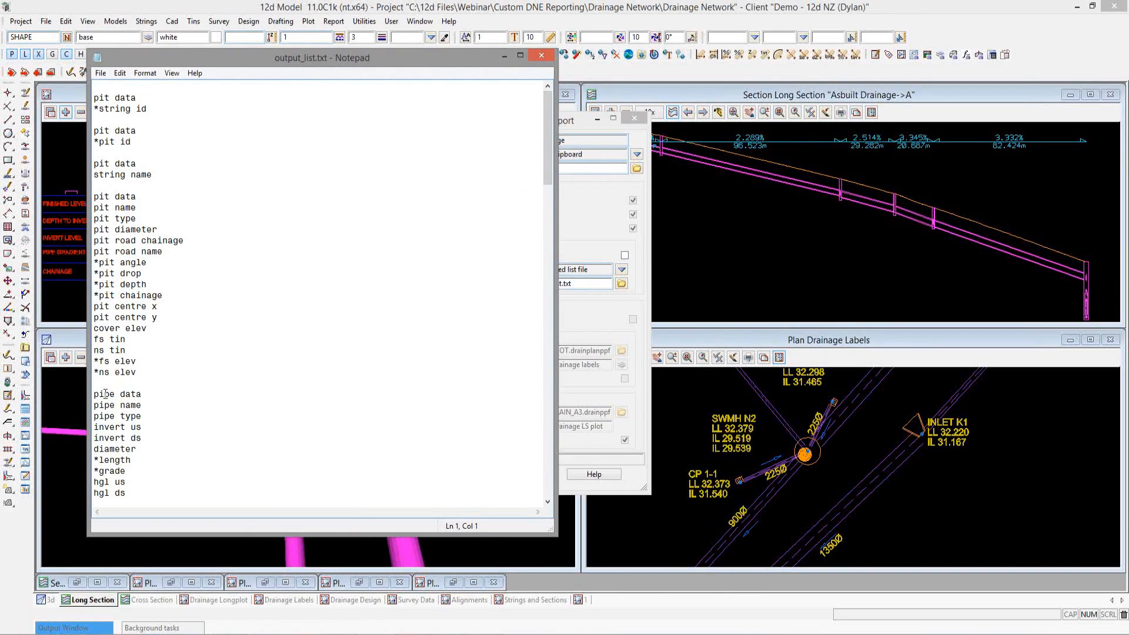
Step: Remove fs tin, ns tin, *fs elev, *ns elev, pit road chainage and pit road name from the pit data block
drag(95, 393, 143, 392)
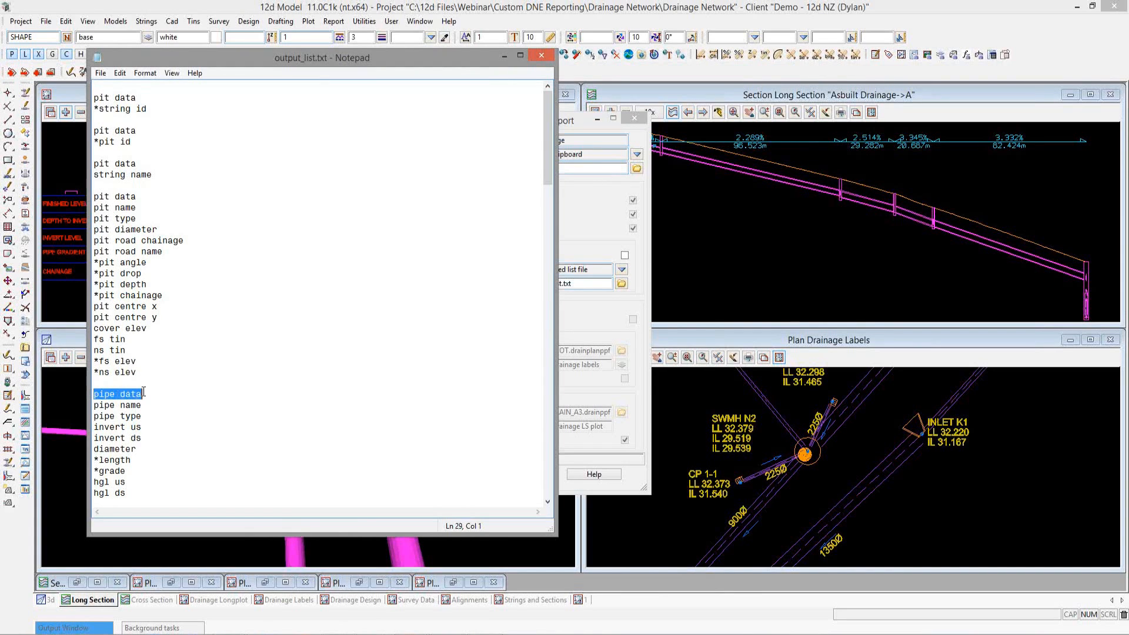
click(146, 372)
click(140, 207)
key(Down)
drag(162, 372, 94, 340)
key(Delete)
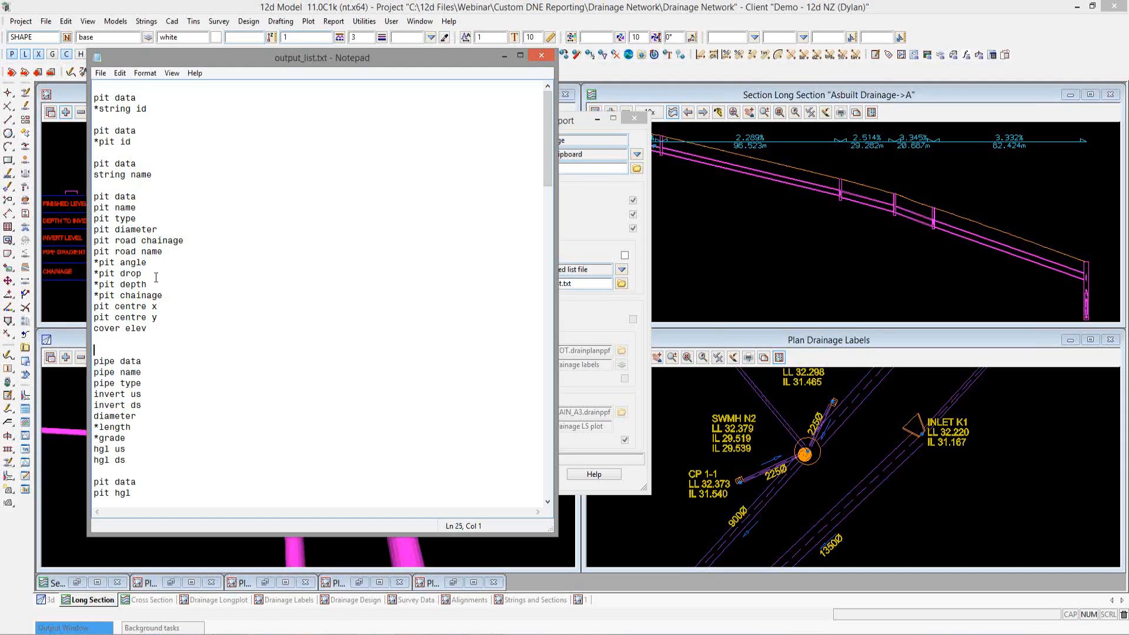
drag(165, 252, 92, 240)
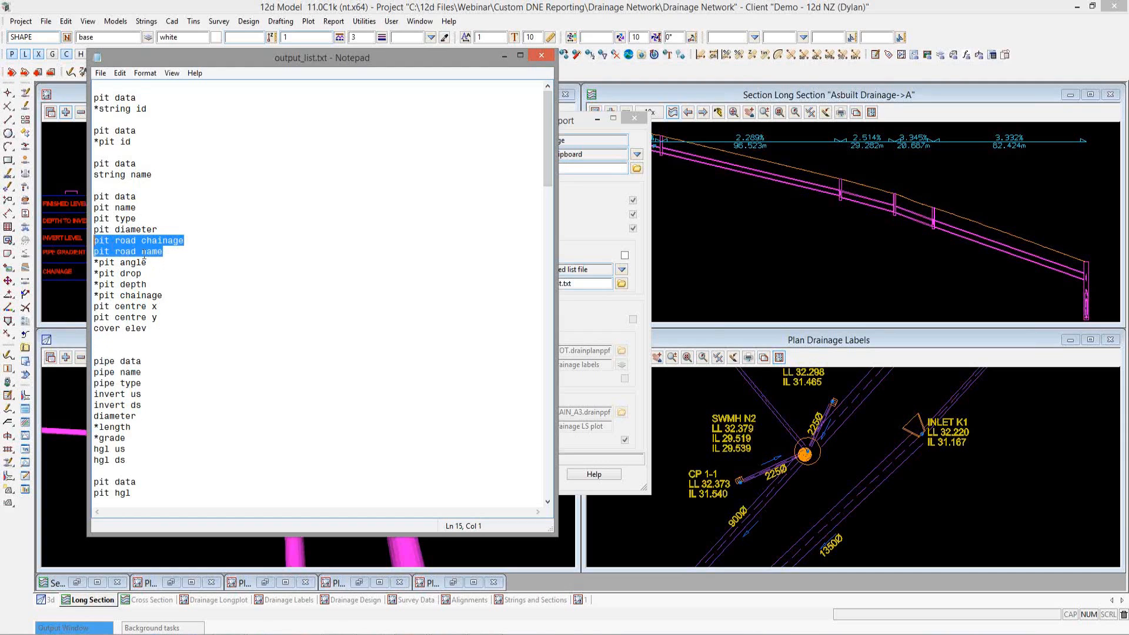
key(Delete)
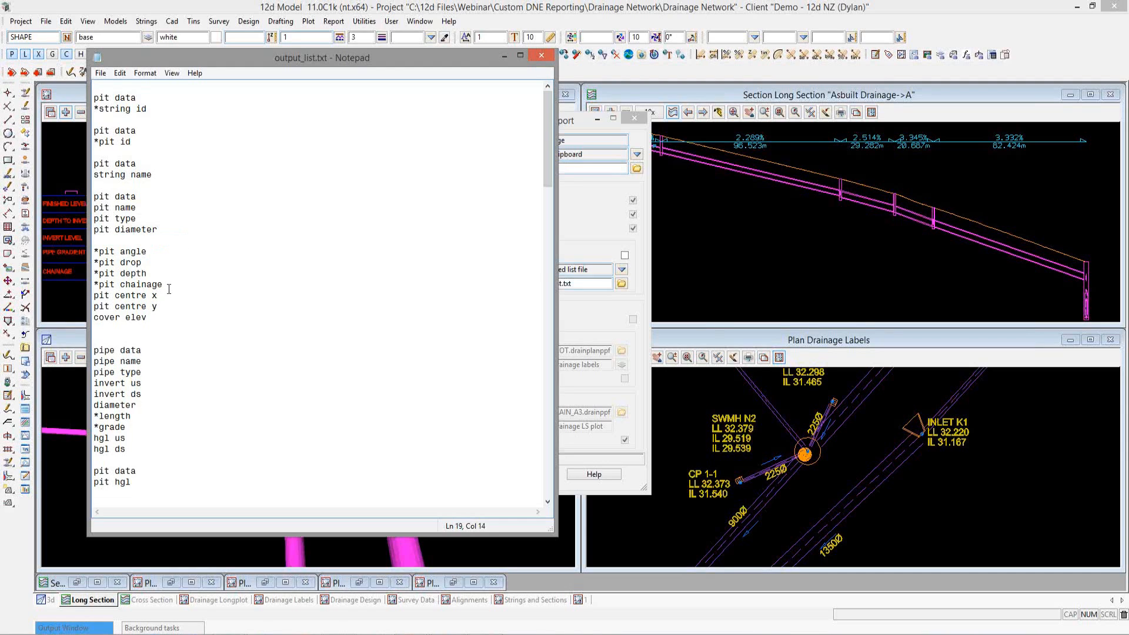
Step: Move the pit centre y line above pit centre x in the pit data block
key(Return)
drag(155, 318, 88, 318)
key(ctrl+c)
key(Delete)
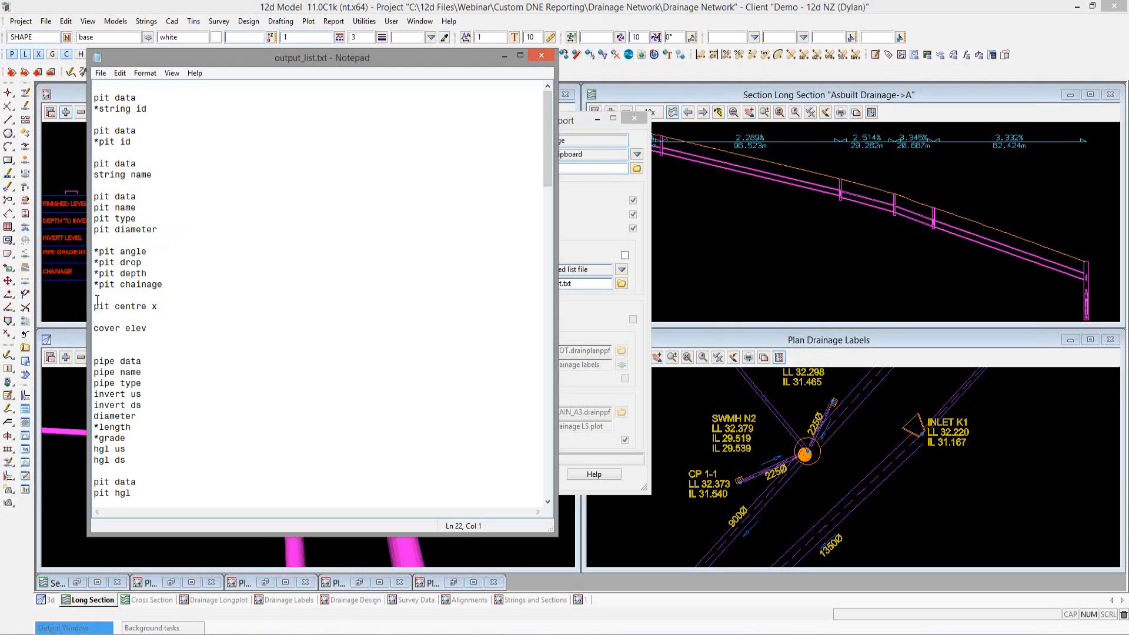
key(ctrl+v)
key(Delete)
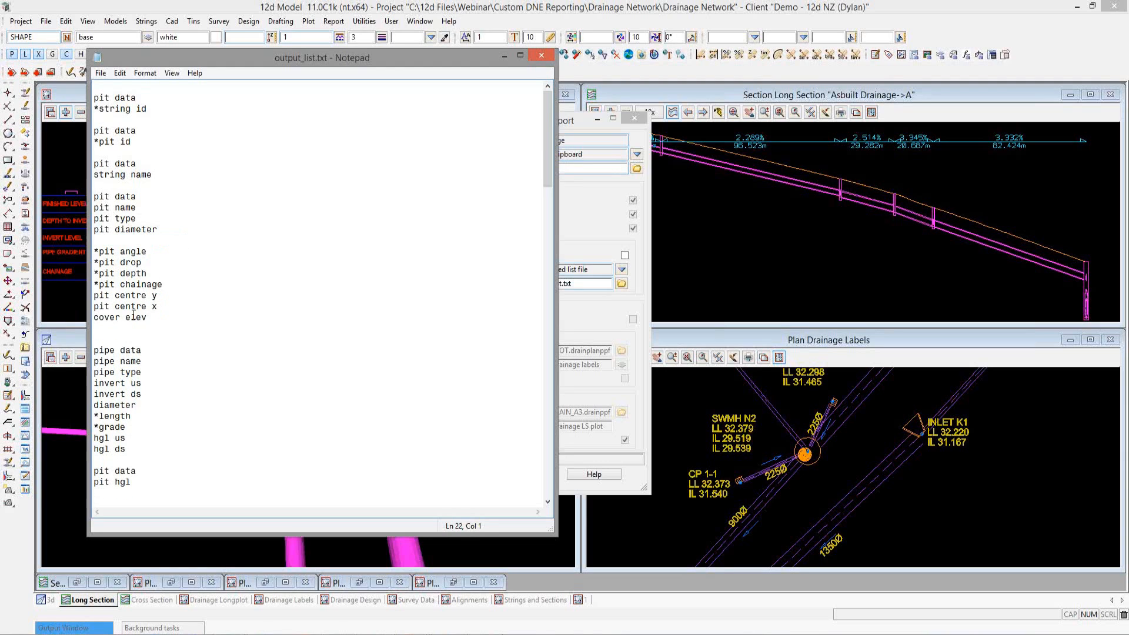
Step: Delete the hgl us and hgl ds lines from the pipe data, plus the pit data block containing pit hgl
click(155, 325)
scroll(155, 318, down, 2)
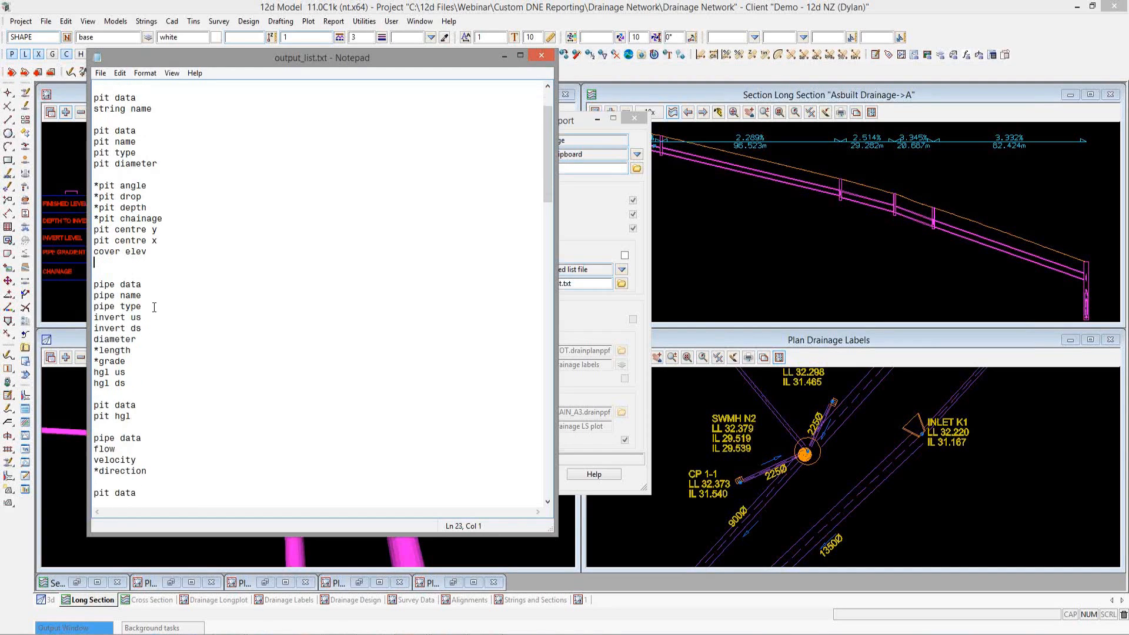
drag(74, 383, 72, 373)
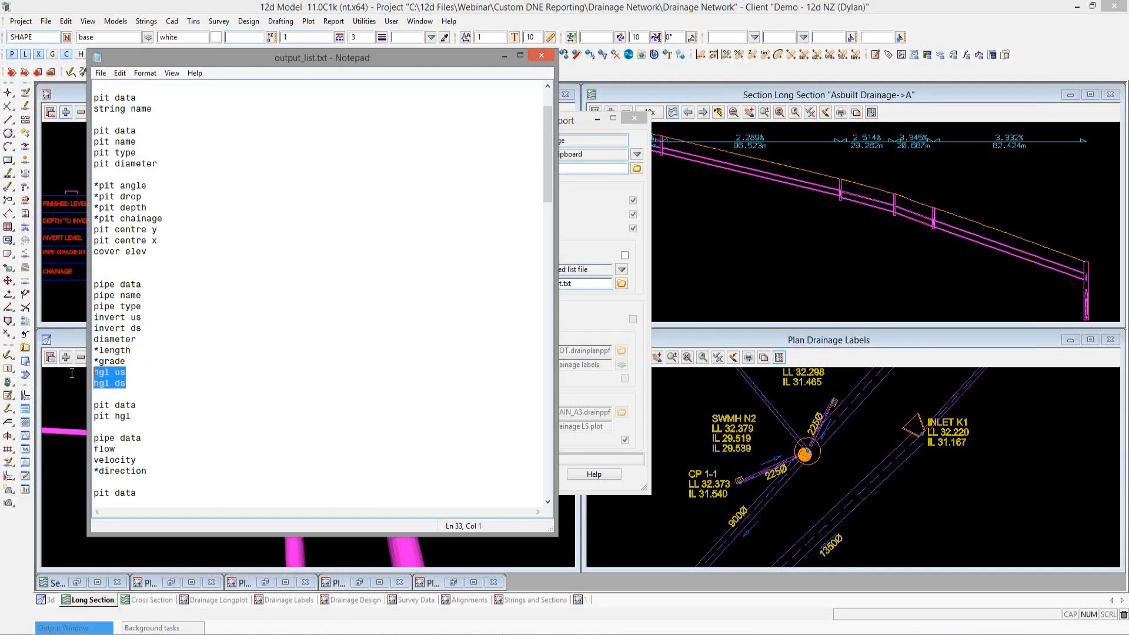
key(Delete)
click(166, 357)
scroll(151, 344, down, 2)
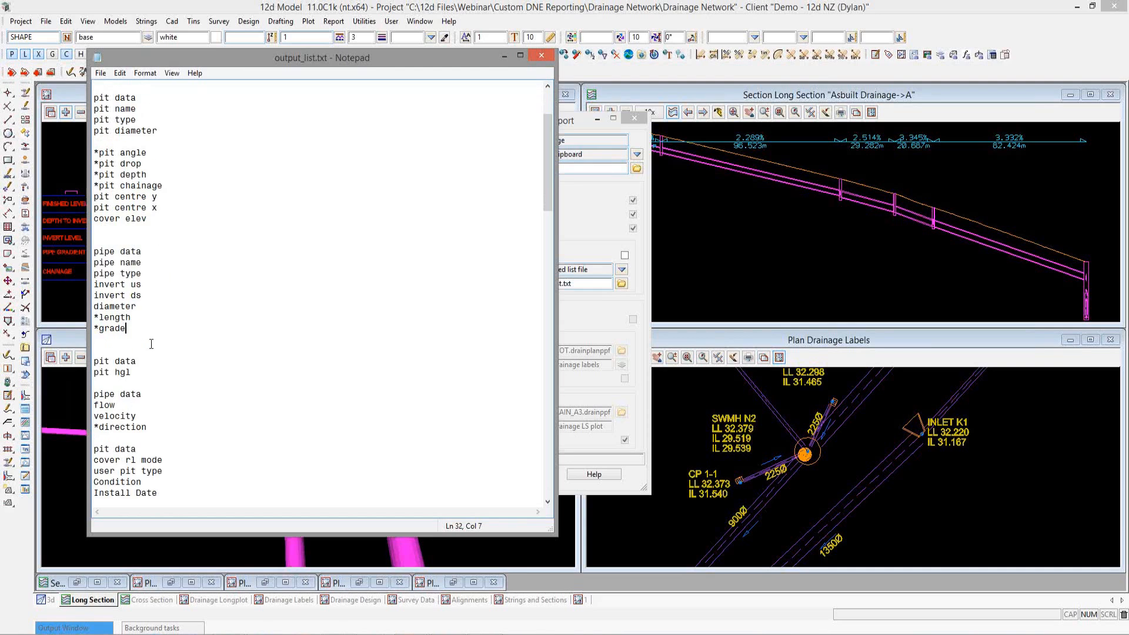
drag(132, 361, 98, 350)
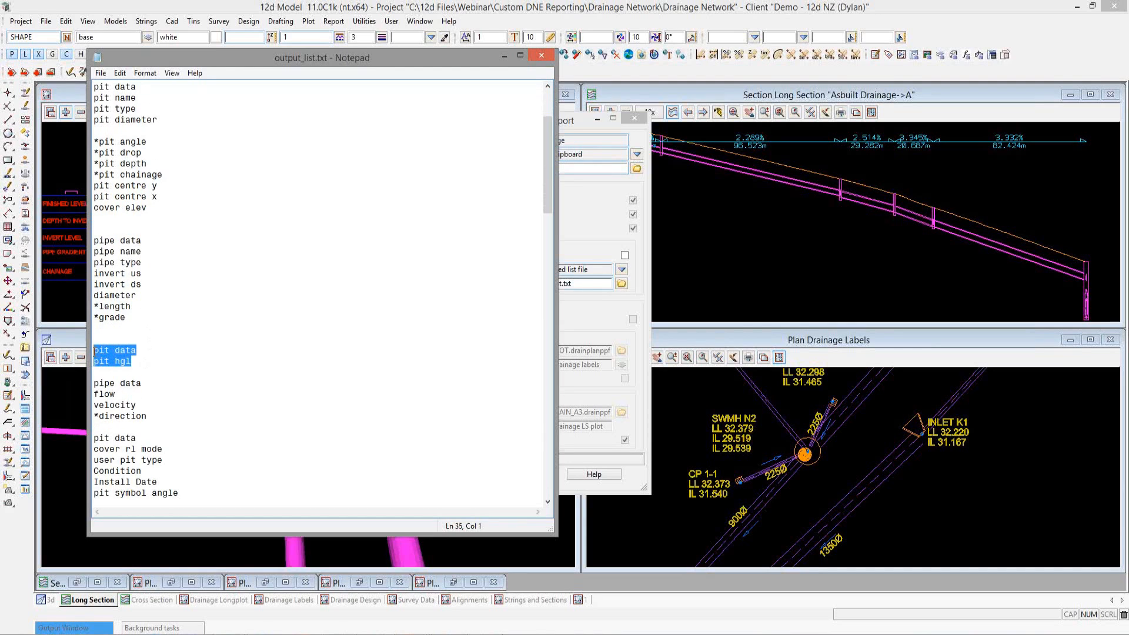
key(Delete)
key(BackSpace)
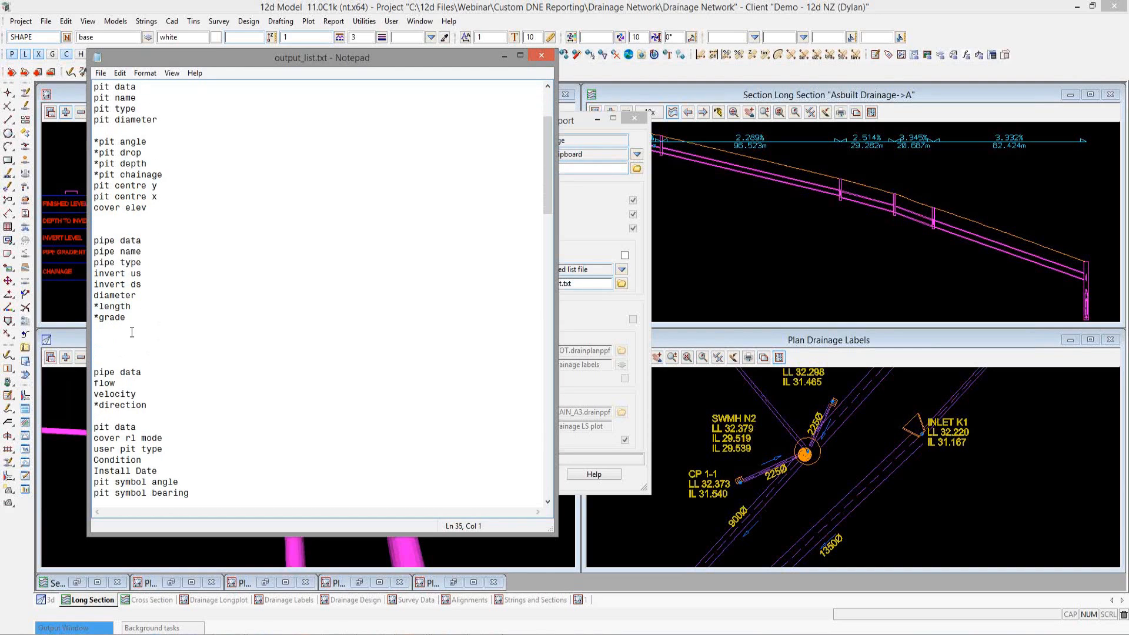
Step: Delete the lines from pit symbol angle through grate level in the second pit data block
scroll(132, 332, down, 4)
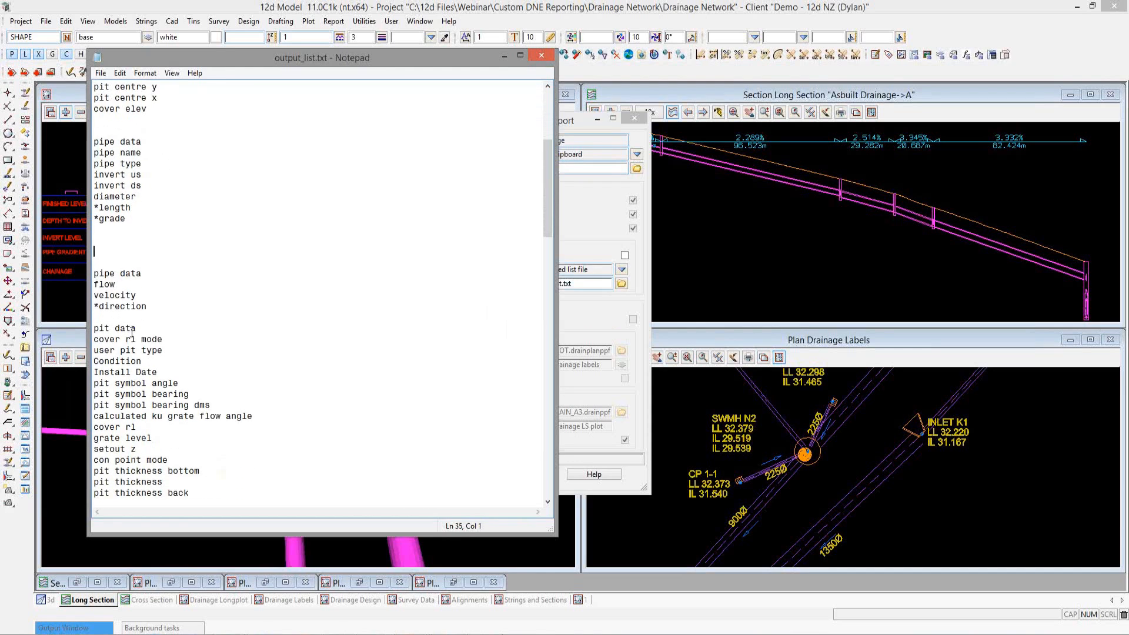
drag(163, 328, 157, 329)
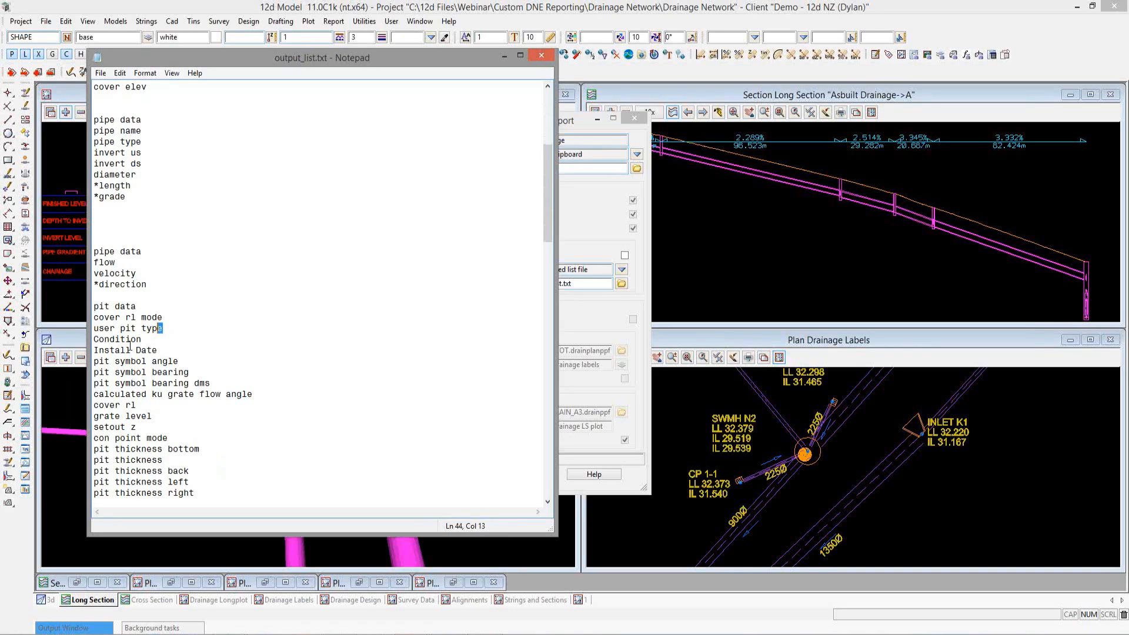
click(96, 361)
scroll(178, 361, down, 1)
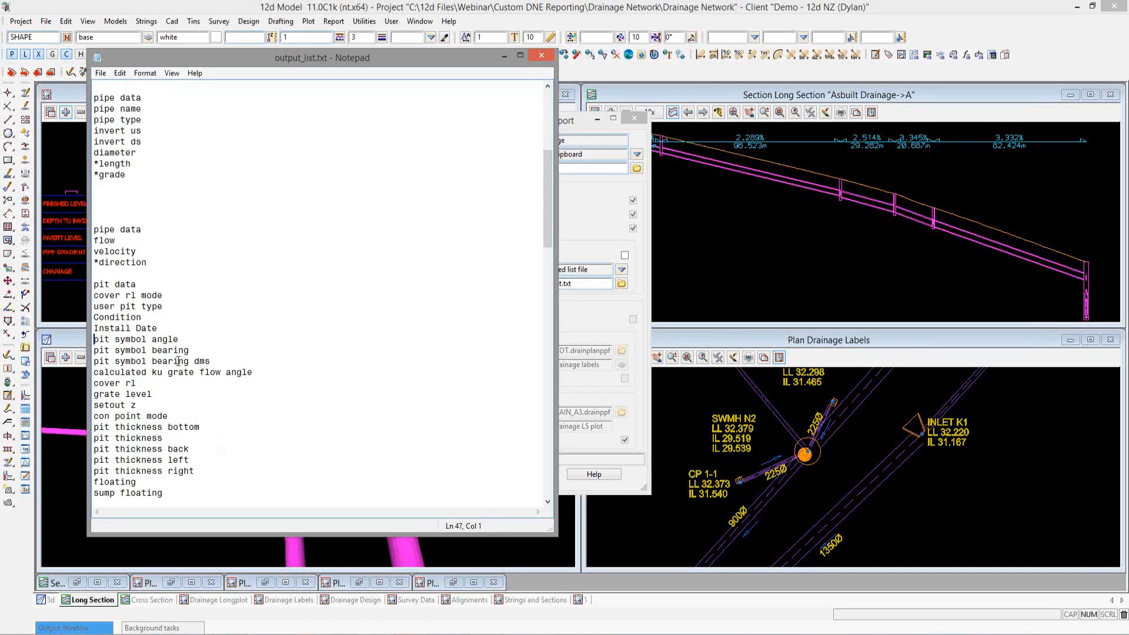
shift+click(161, 393)
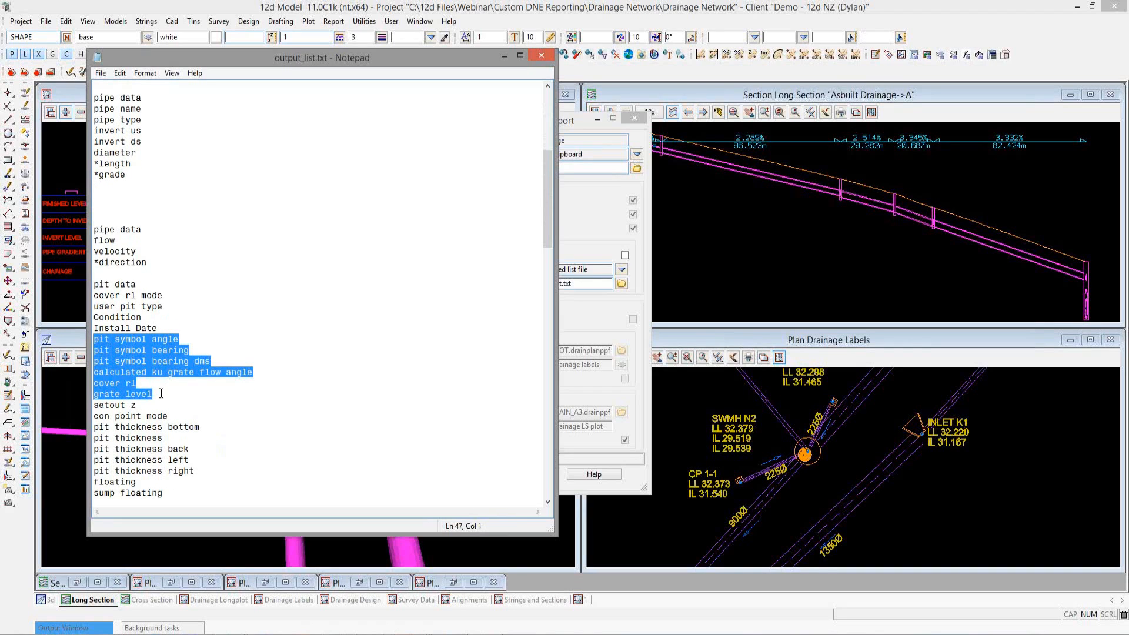
key(Delete)
Step: Move the setout x and setout y lines directly above setout z, below Install Date
click(140, 470)
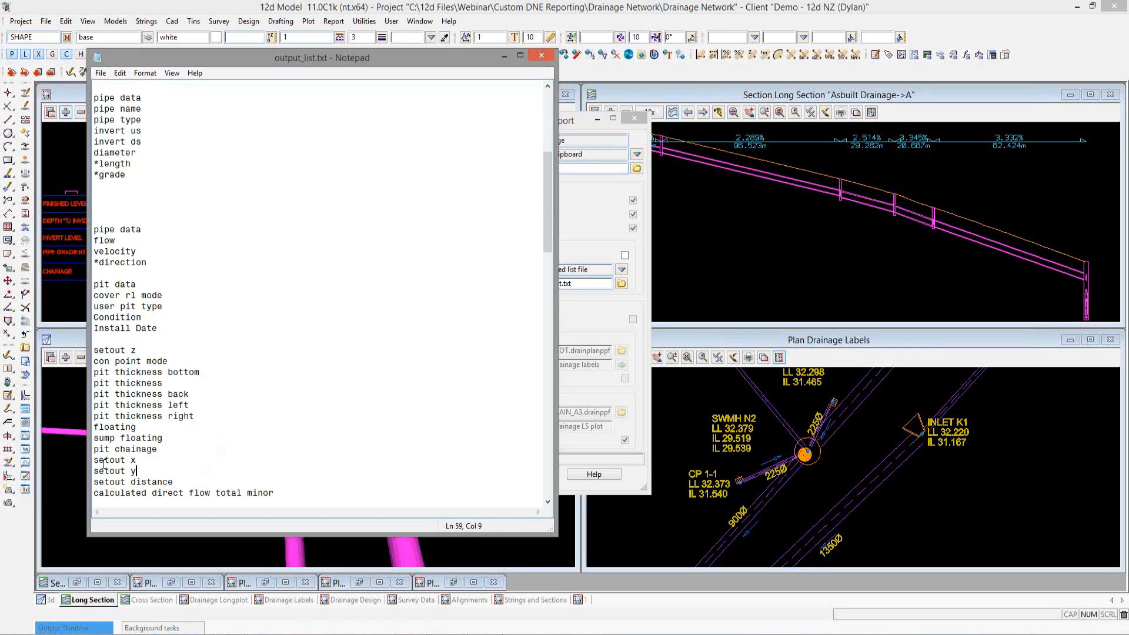
shift+click(94, 460)
key(ctrl+c)
key(Delete)
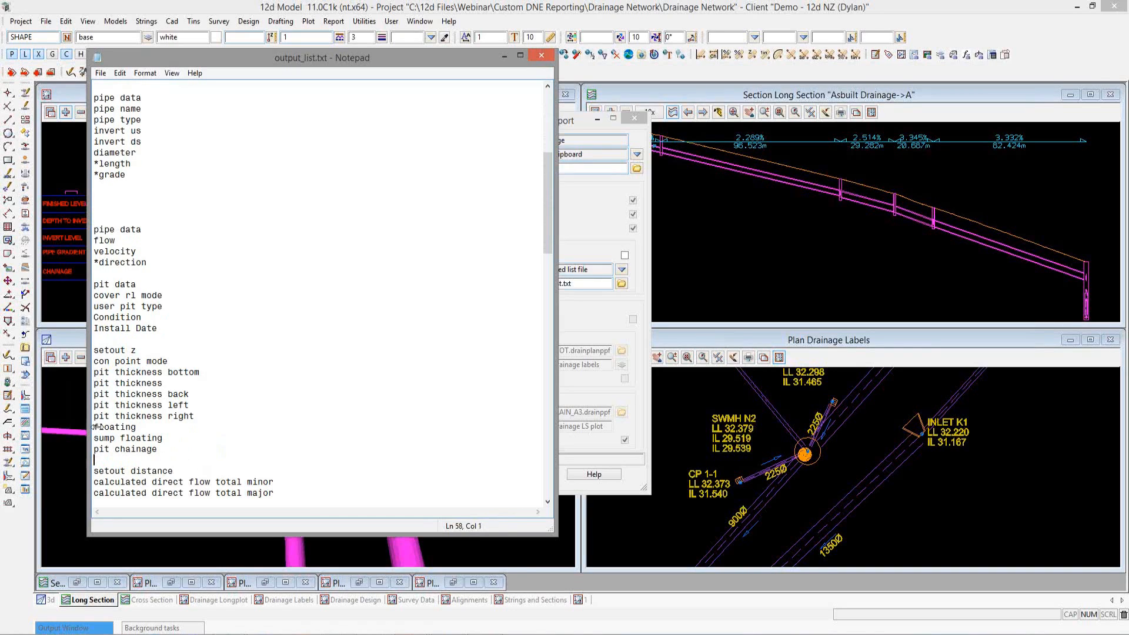
click(100, 340)
key(ctrl+v)
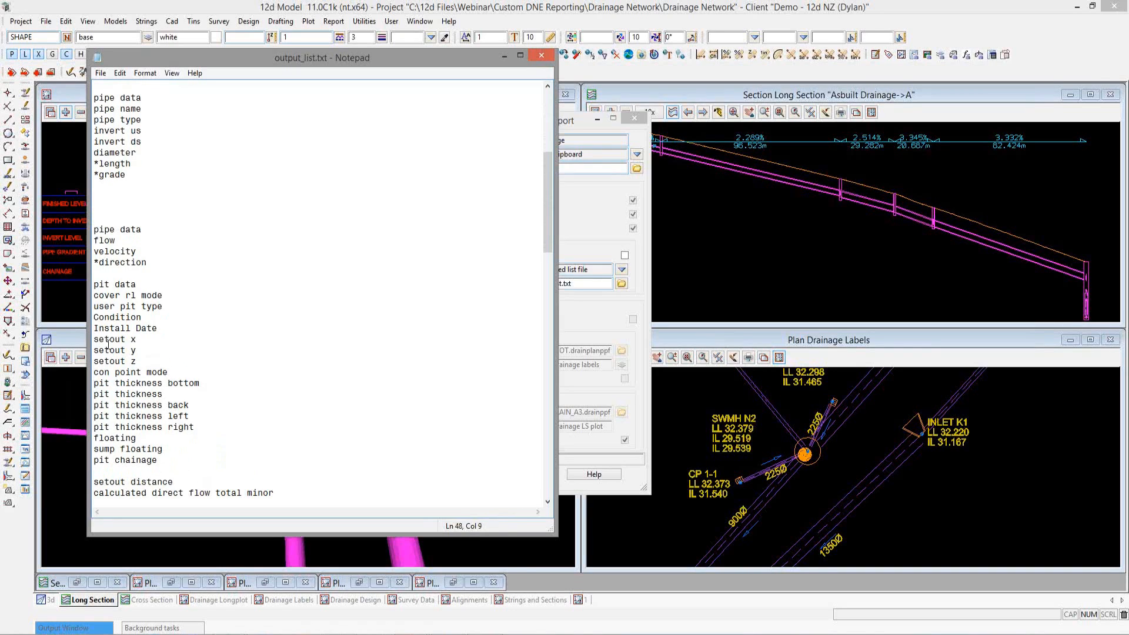
Step: Select the block of surplus pit data lines starting at con point mode, below setout z
click(173, 357)
scroll(166, 329, down, 2)
click(95, 319)
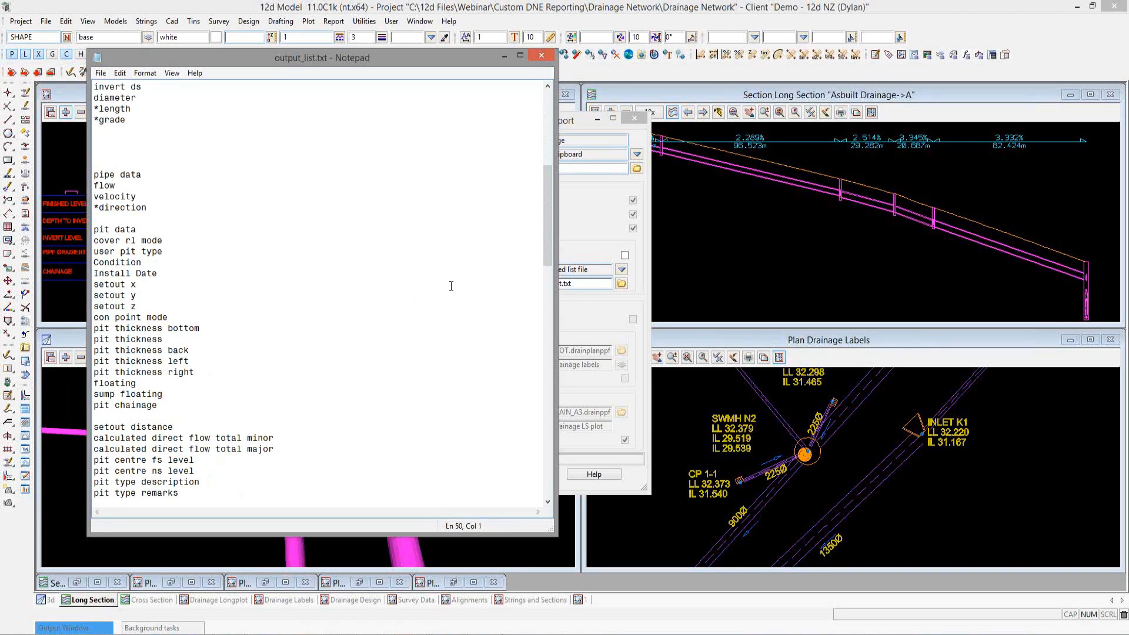
drag(547, 250, 548, 318)
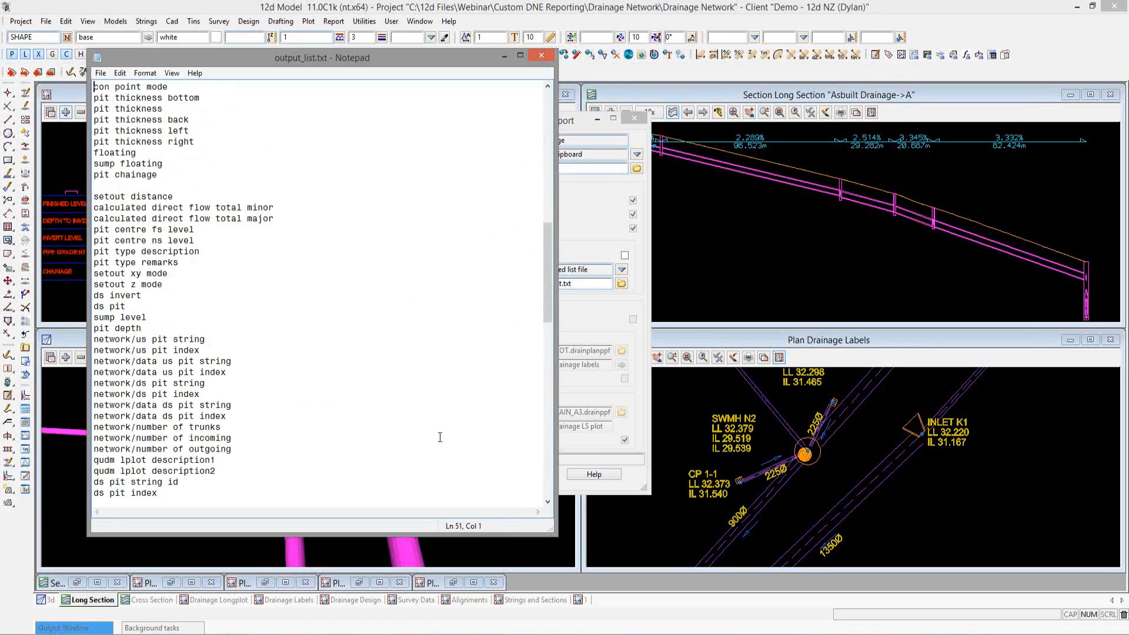
Step: Insert blank lines in output_list.txt above the "con point mode" entry and below the "ds pit index" entry
key(Return)
key(Return)
click(551, 442)
key(Return)
click(377, 492)
key(Return)
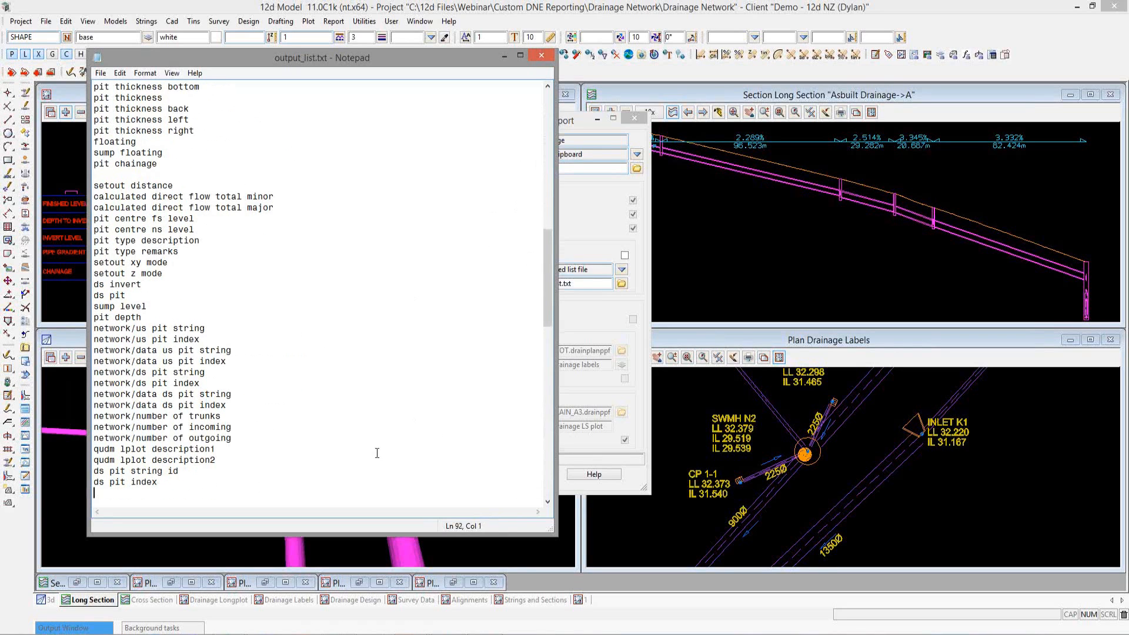
key(Return)
key(Return)
key(Return)
scroll(253, 482, down, 20)
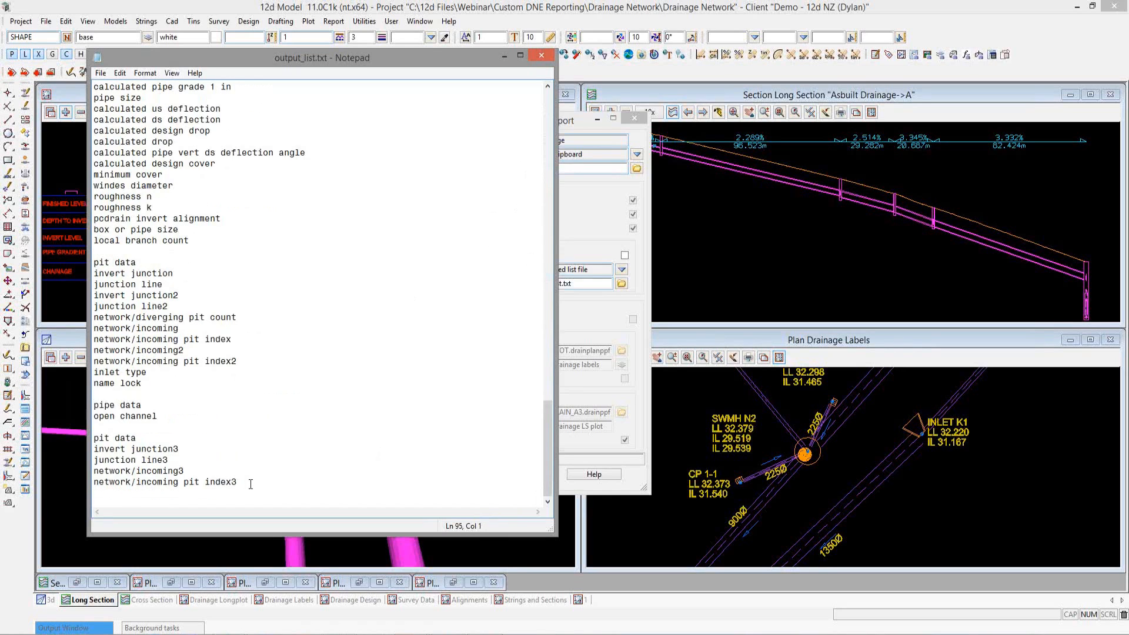
key(ctrl+a)
key(Delete)
scroll(211, 402, up, 3)
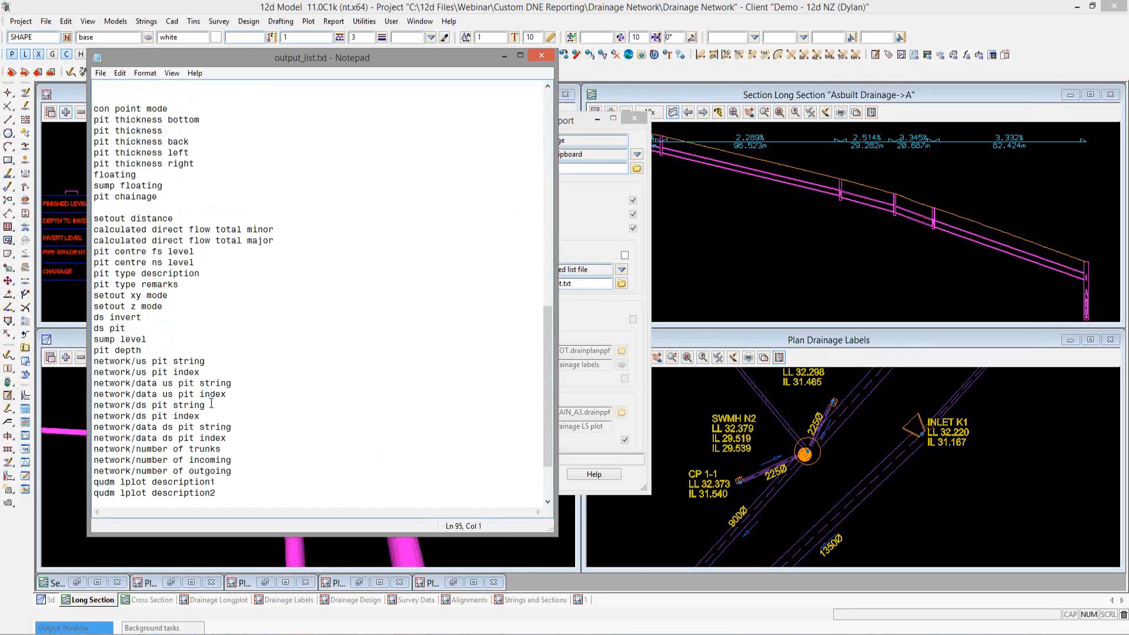
scroll(210, 402, up, 17)
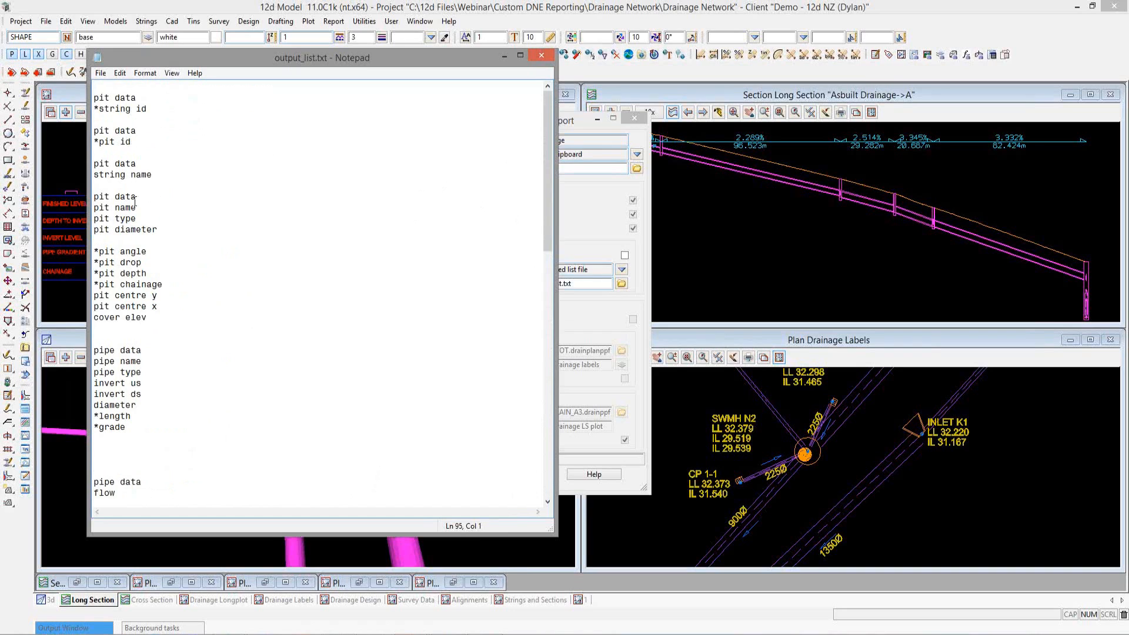
Step: Save the edited list as output_list_reduced.txt in the Drainage Network folder and close it
click(100, 73)
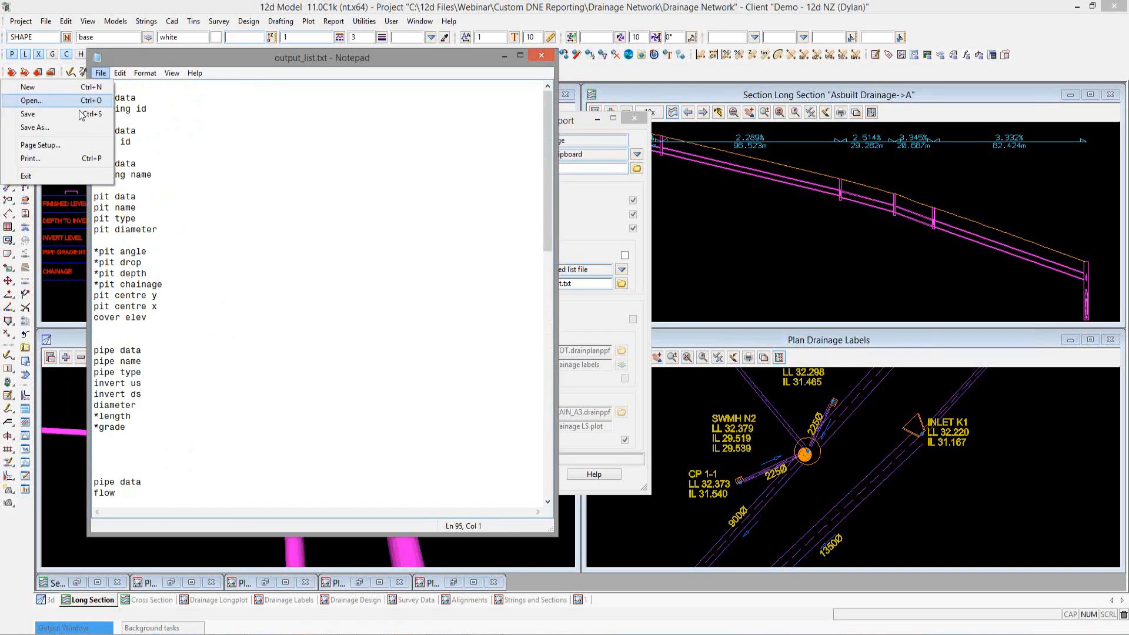
click(65, 127)
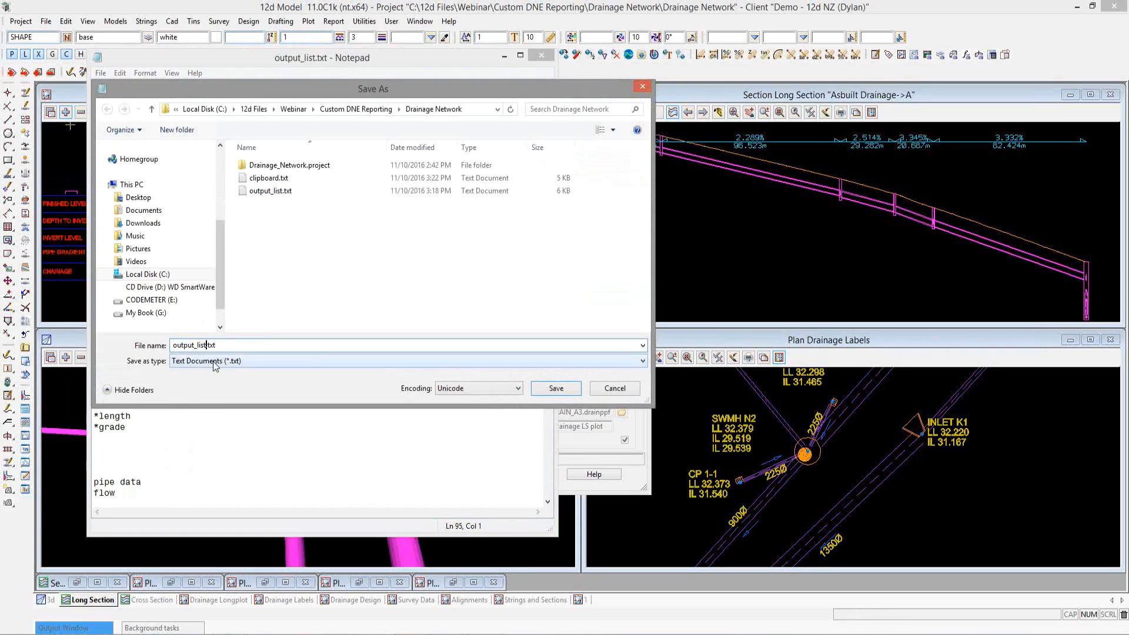
text(_reduced)
click(553, 387)
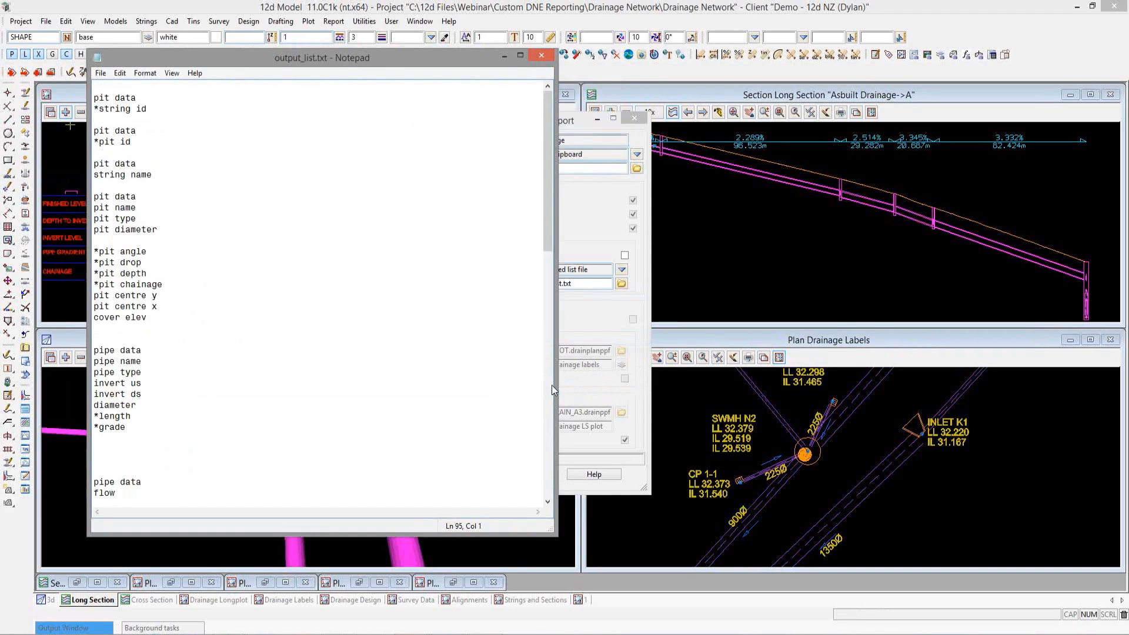
click(541, 56)
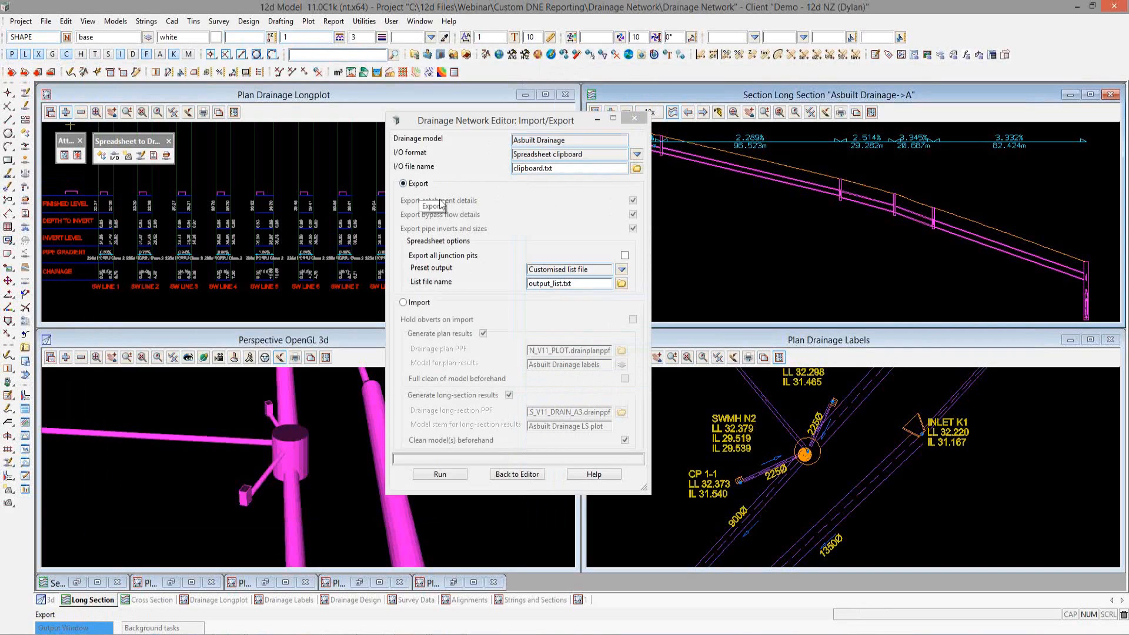
Step: Choose output_list_reduced.txt as the customised list file and run the export of the Asbuilt Drainage model
click(621, 283)
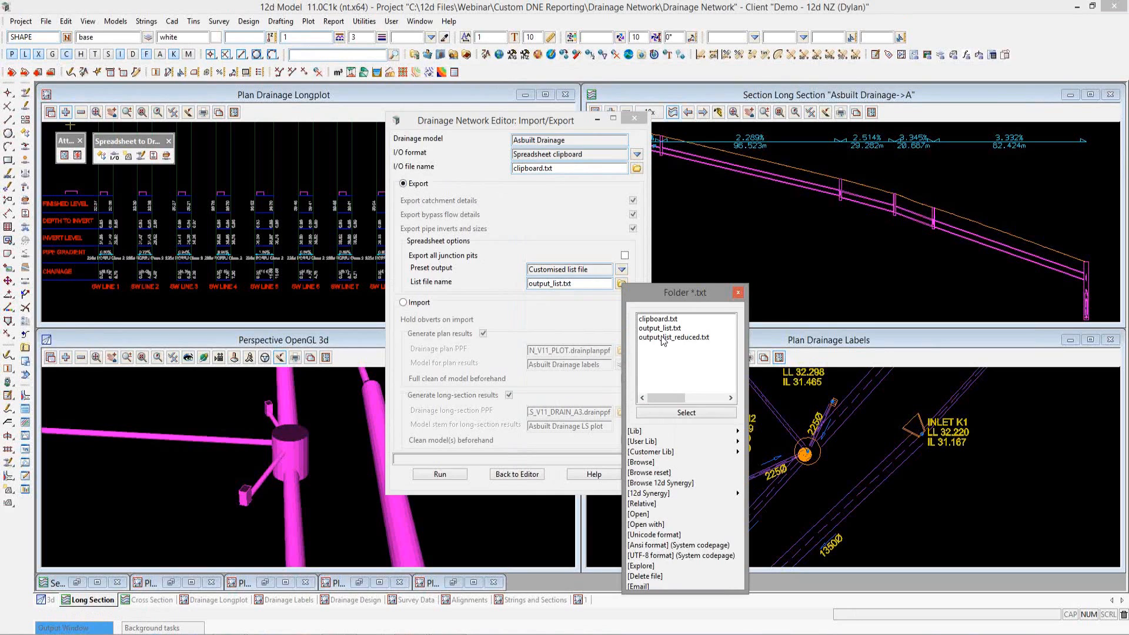
double_click(663, 337)
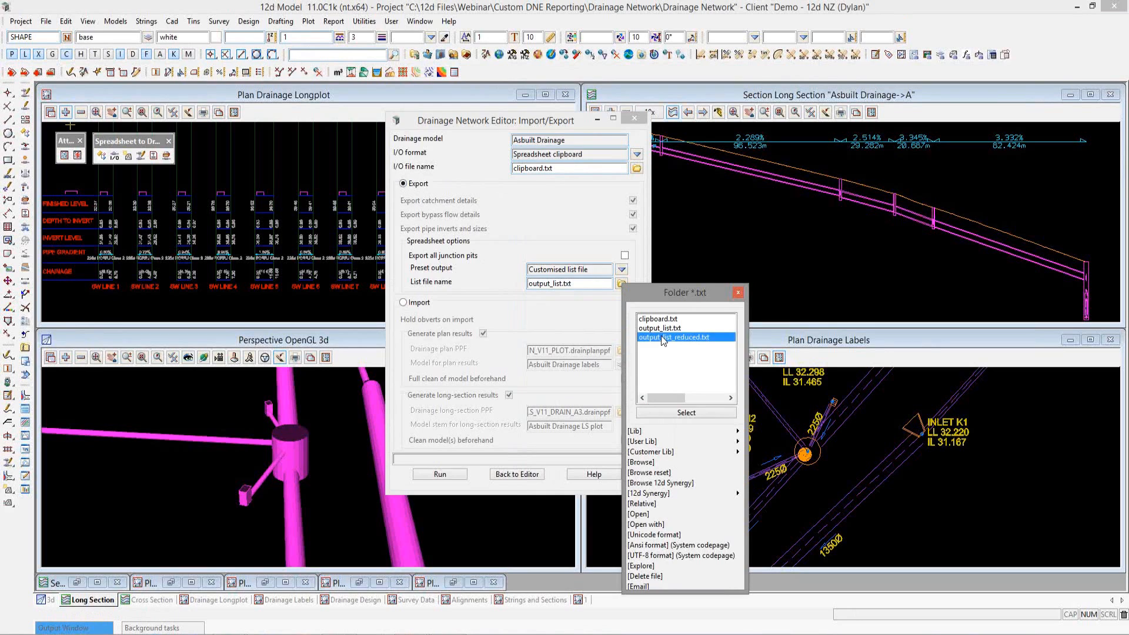
click(442, 474)
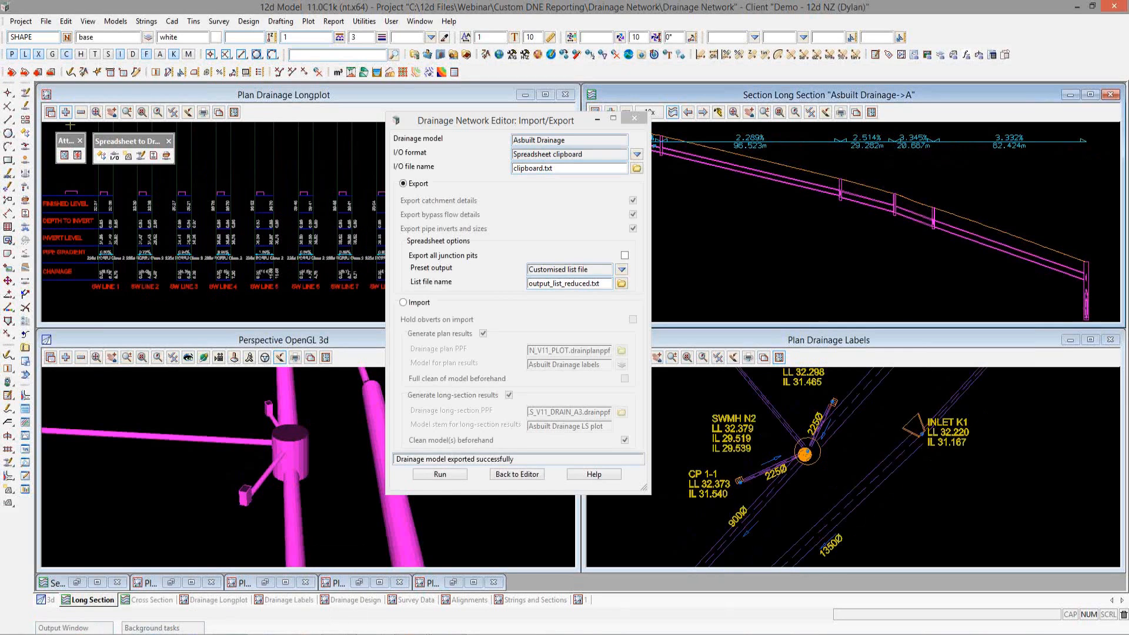
Step: Switch to the Book2 workbook in Excel and paste the exported drainage data into Sheet2 from cell A1
mouse_move(230, 632)
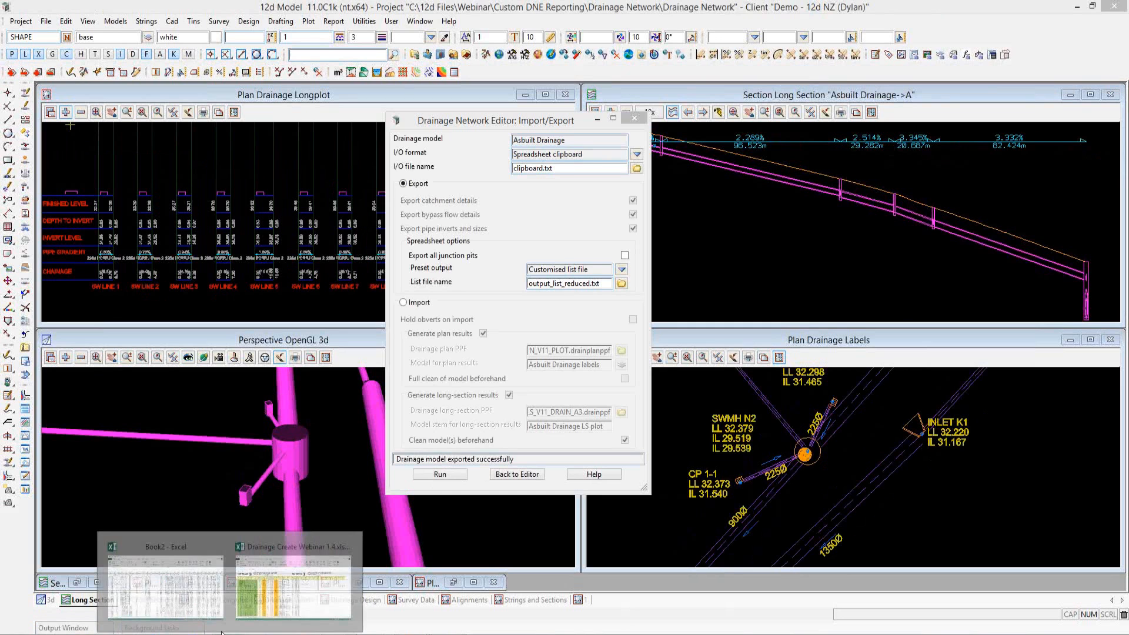
click(209, 591)
click(116, 605)
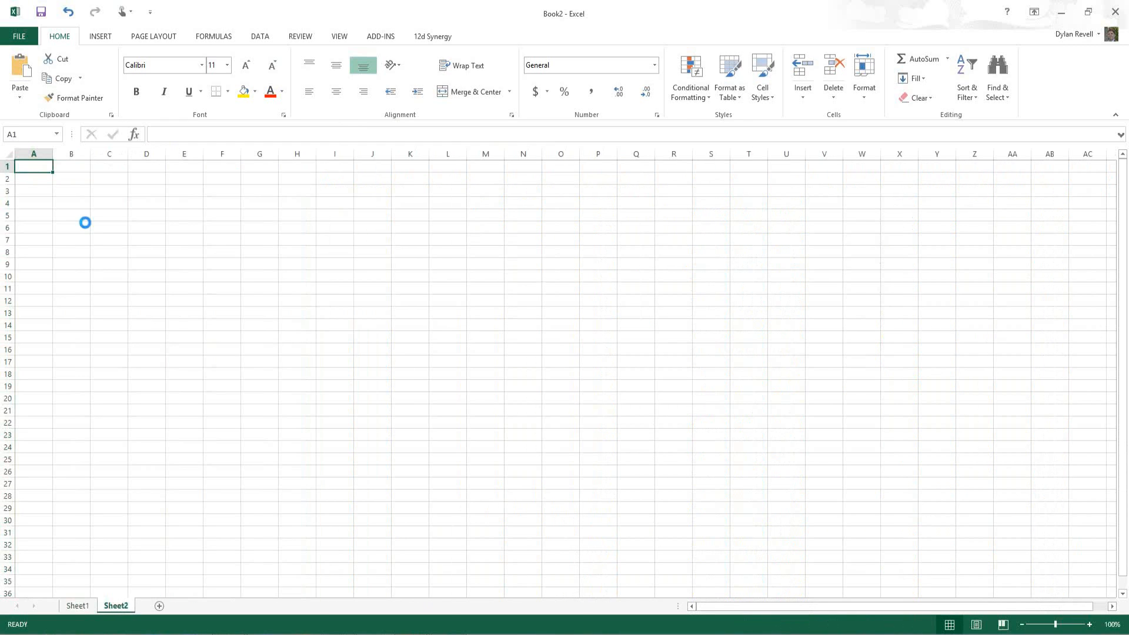
key(ctrl+v)
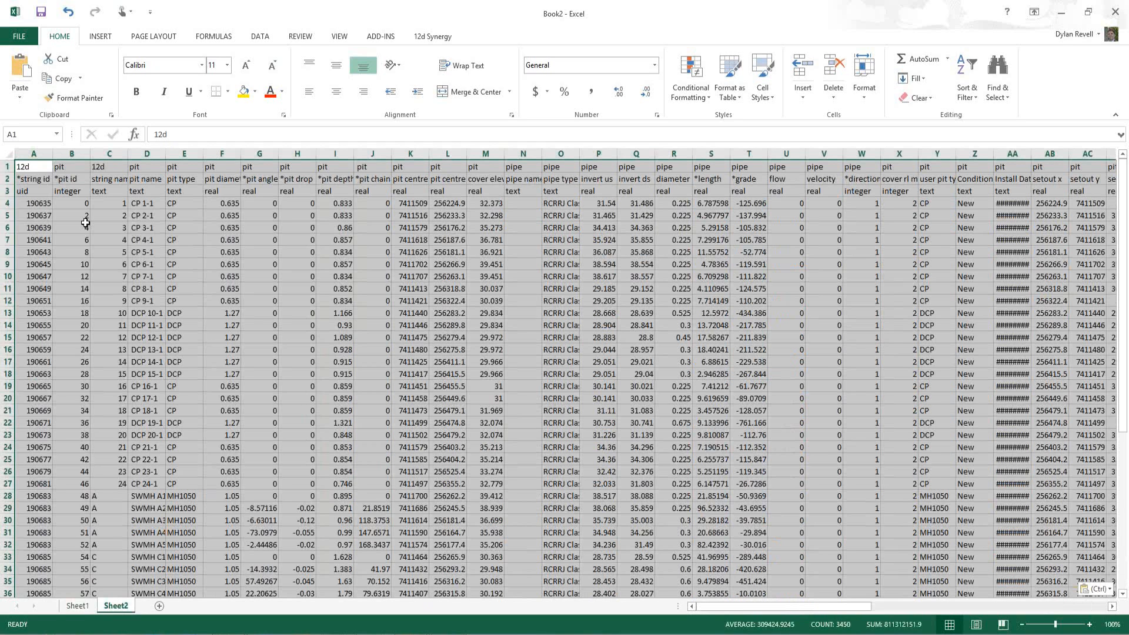
click(108, 240)
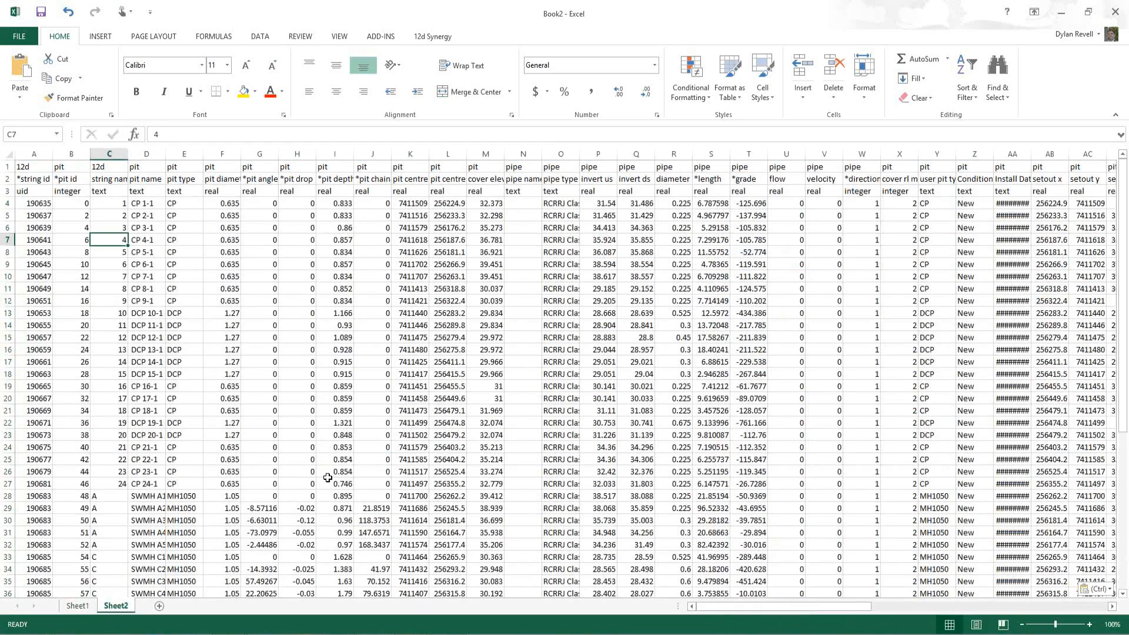
drag(735, 606, 710, 609)
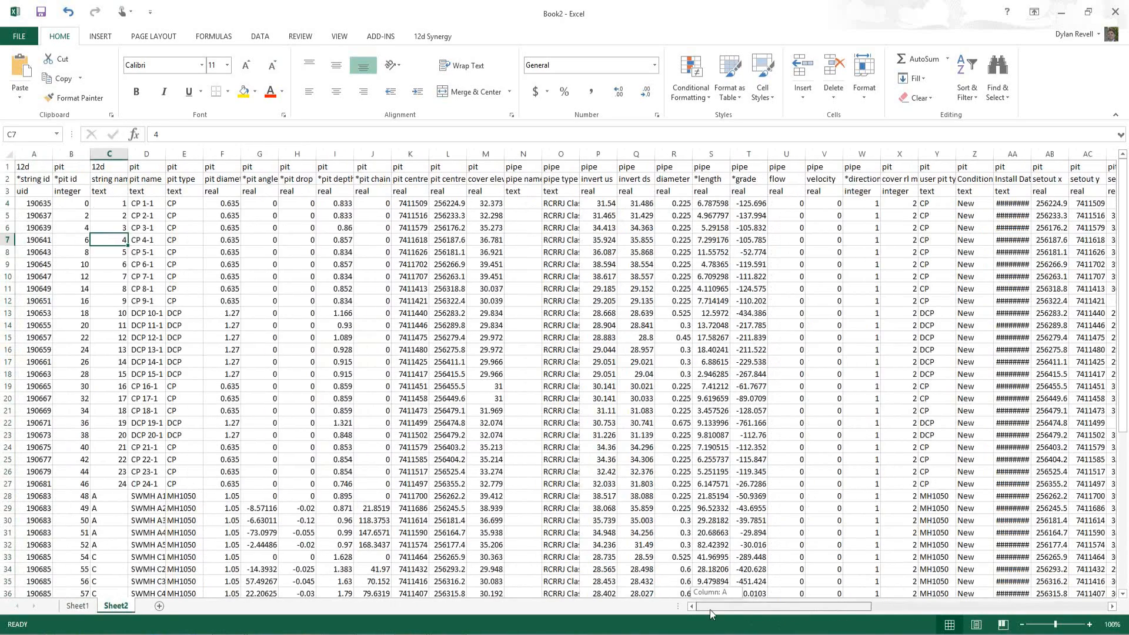
click(96, 204)
click(80, 204)
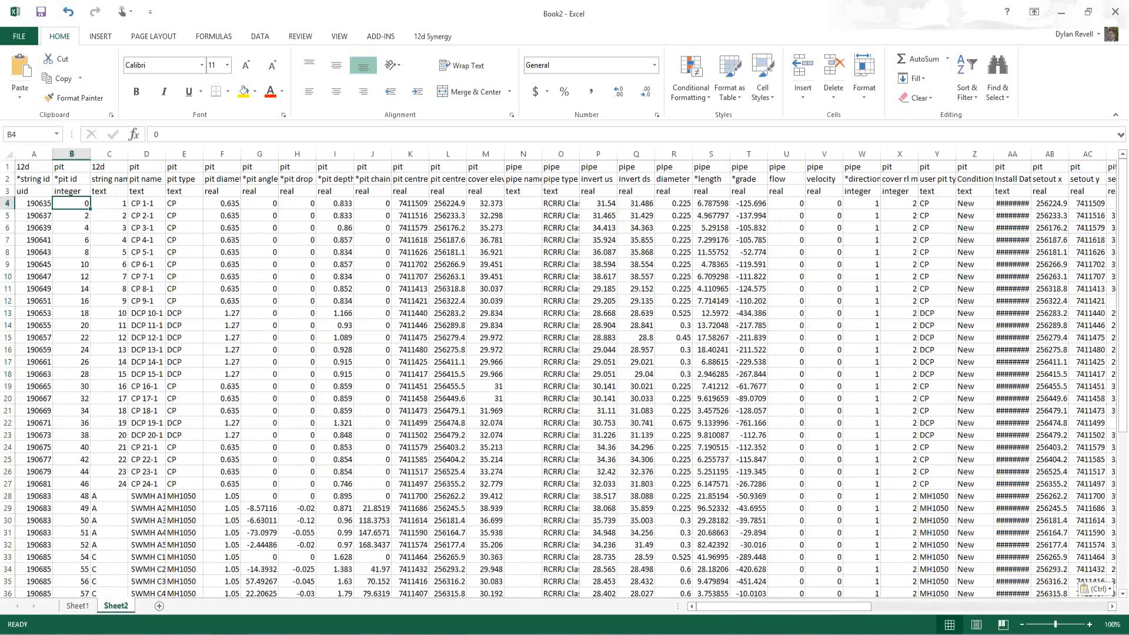
Step: Switch back to 12d Model and set the export's list file name to webinar.txt
click(385, 634)
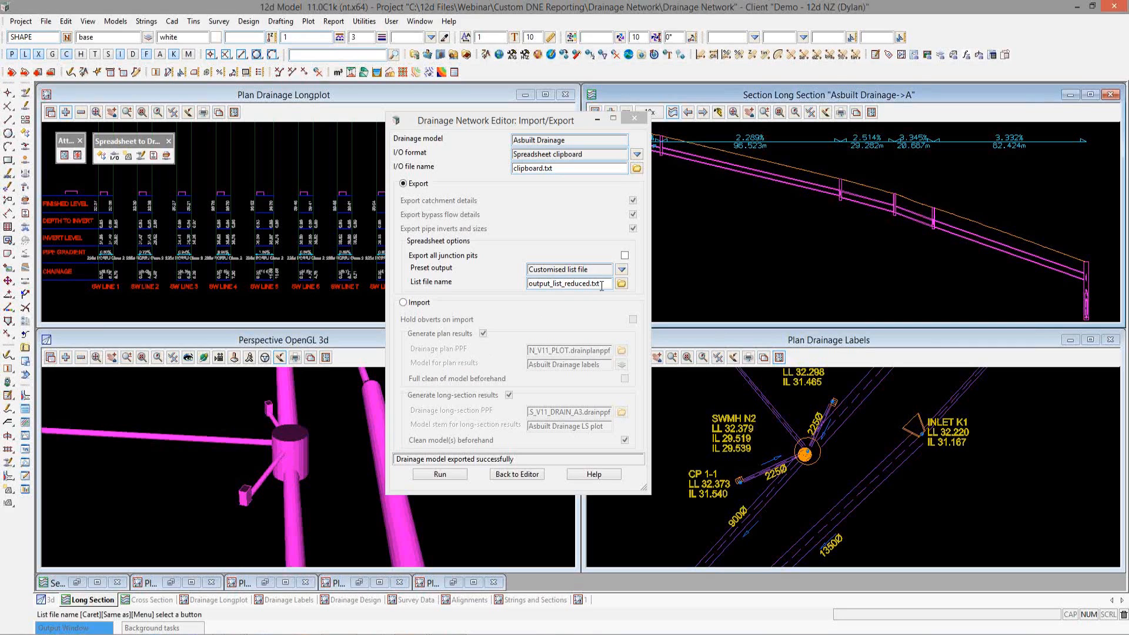
drag(601, 286, 527, 284)
text(w)
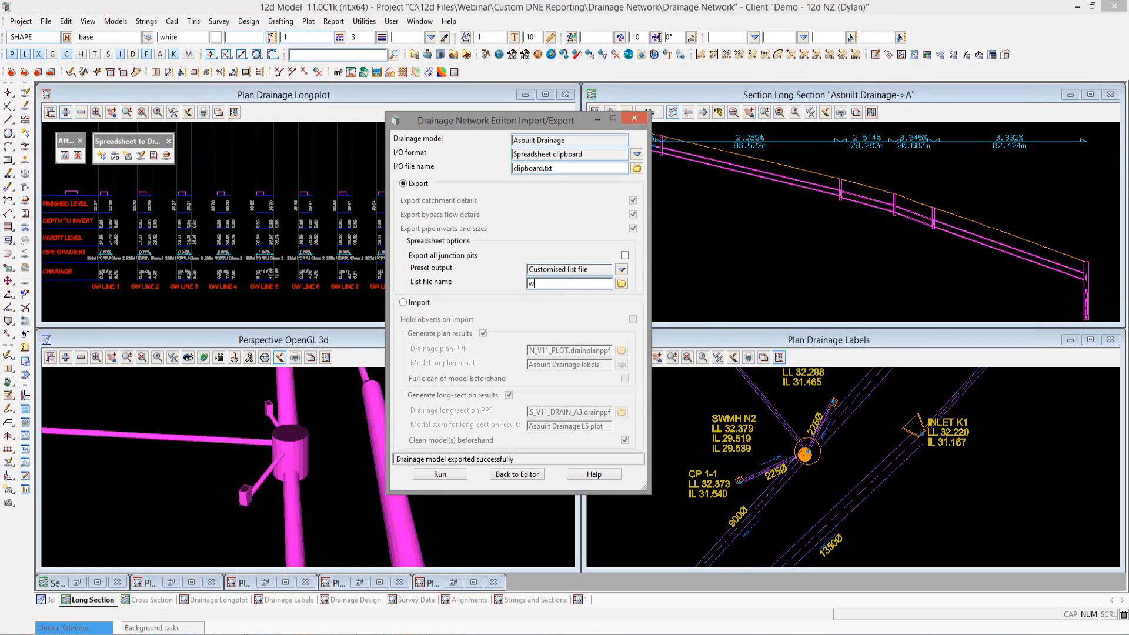
text(ebinar.txt)
key(Return)
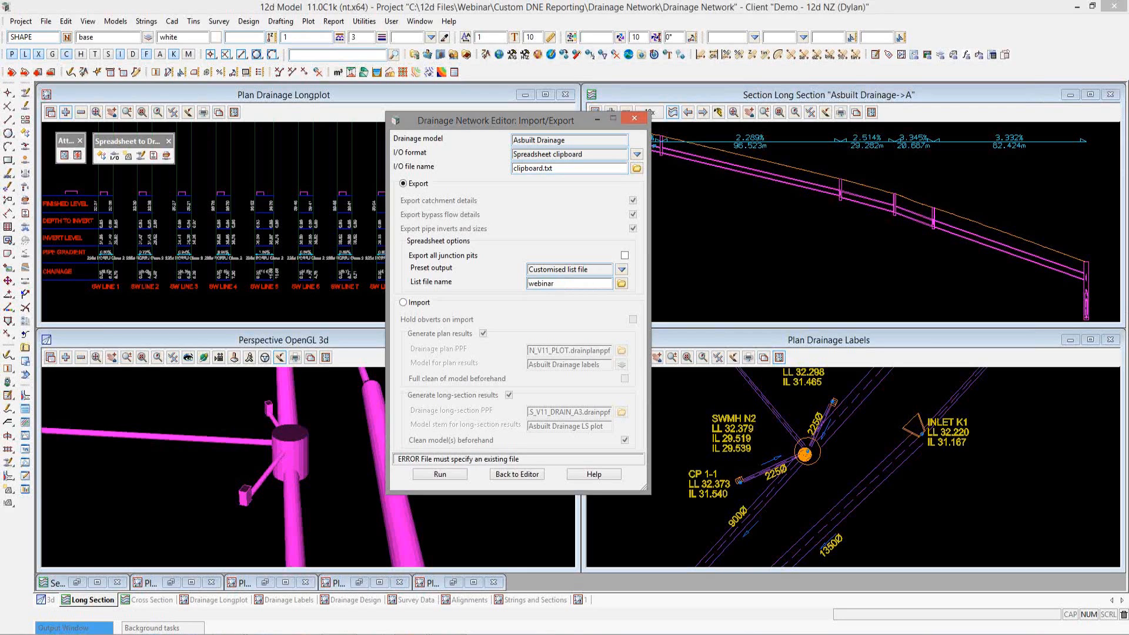
Step: Open the webinar.txt list file for editing, create it as a new text file, and move its window out of the way
click(621, 284)
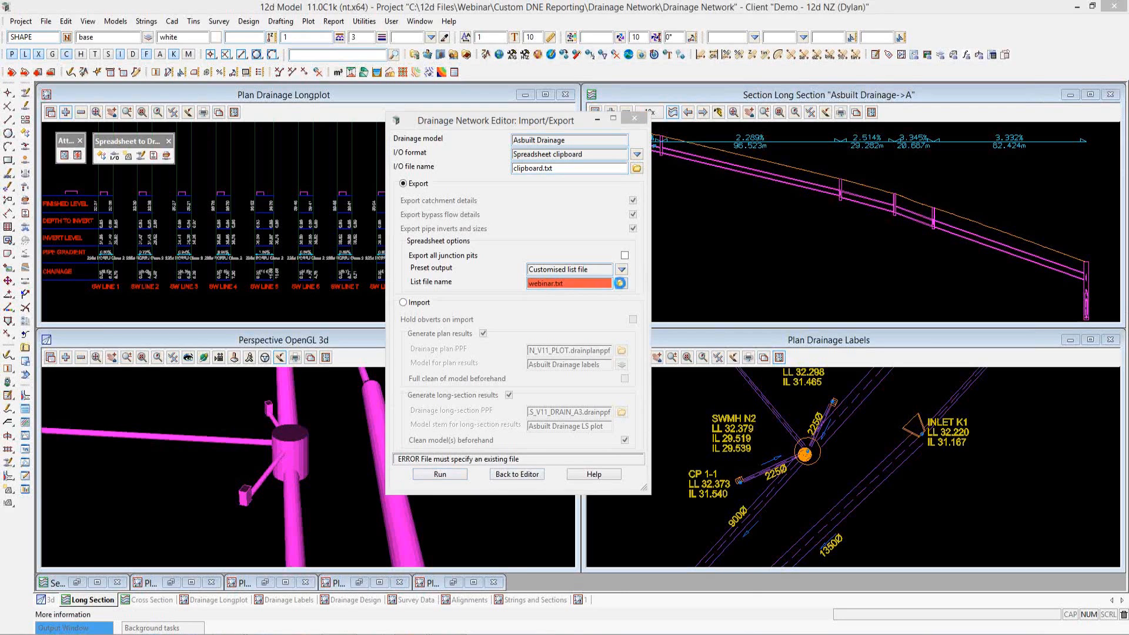
click(639, 514)
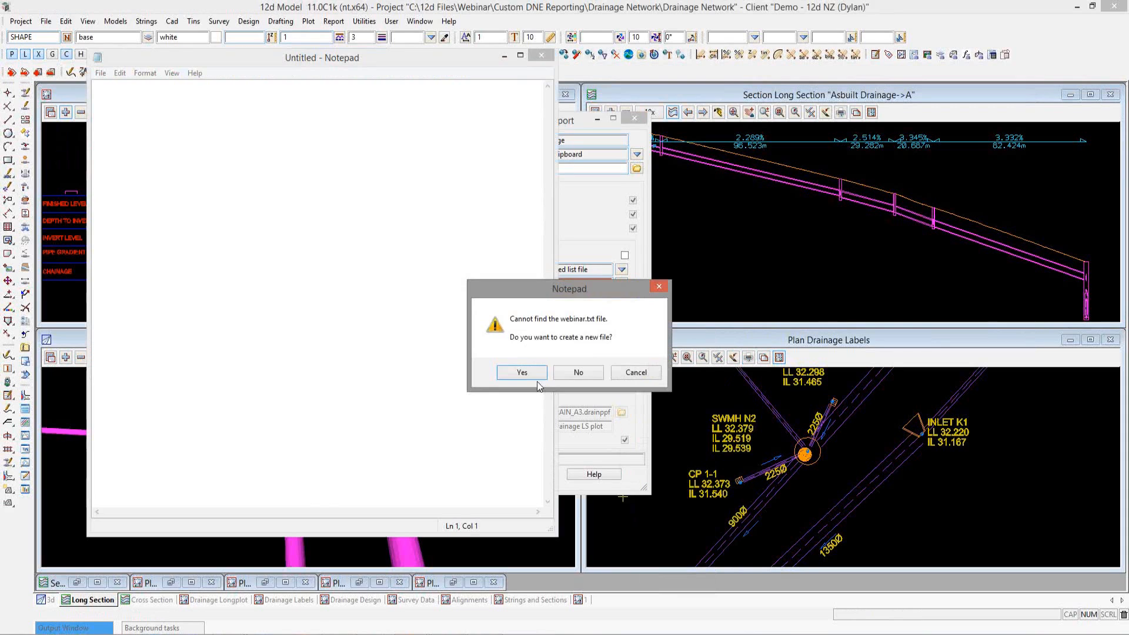
click(529, 374)
drag(291, 60, 267, 62)
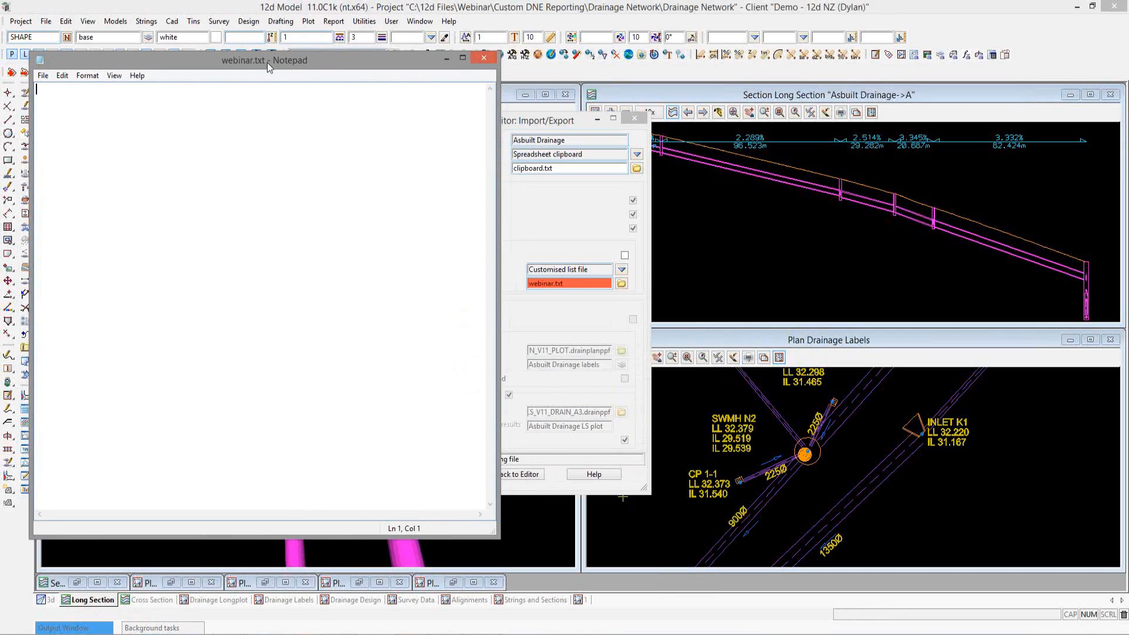
click(484, 57)
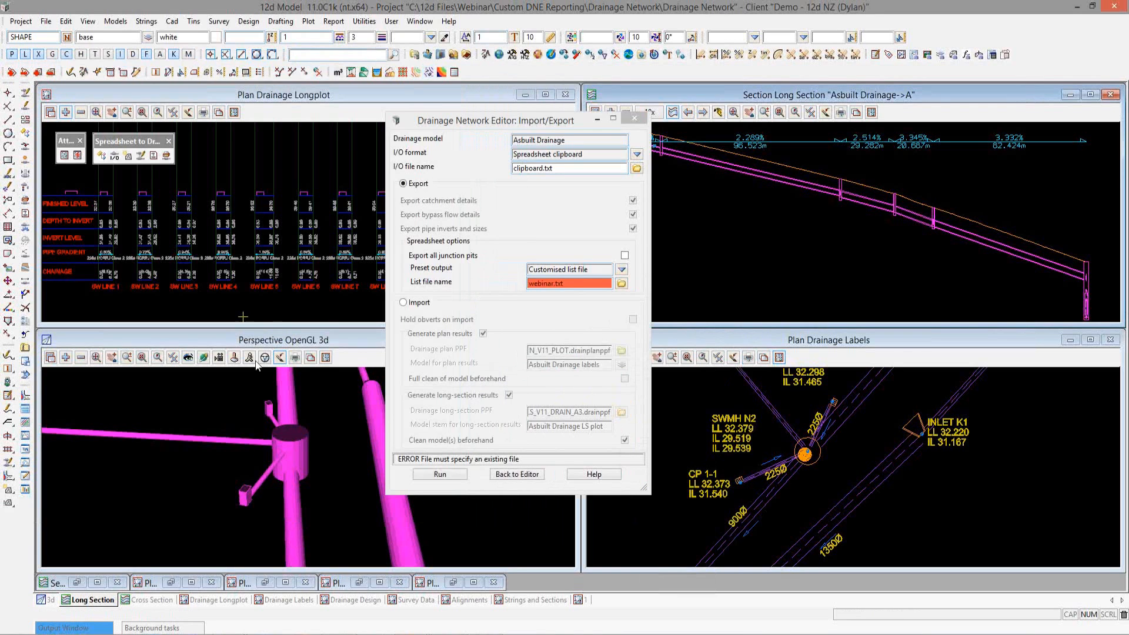
Step: Display the pit attributes of drainage string A from the long section, with the attributes window enlarged to show types and values
click(63, 154)
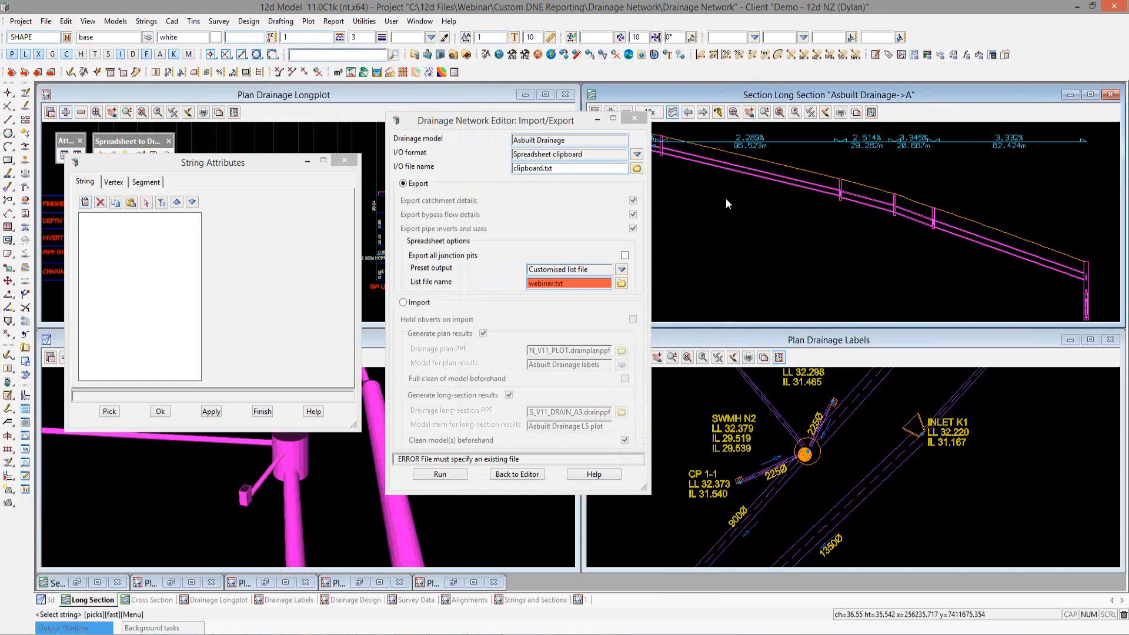
click(775, 192)
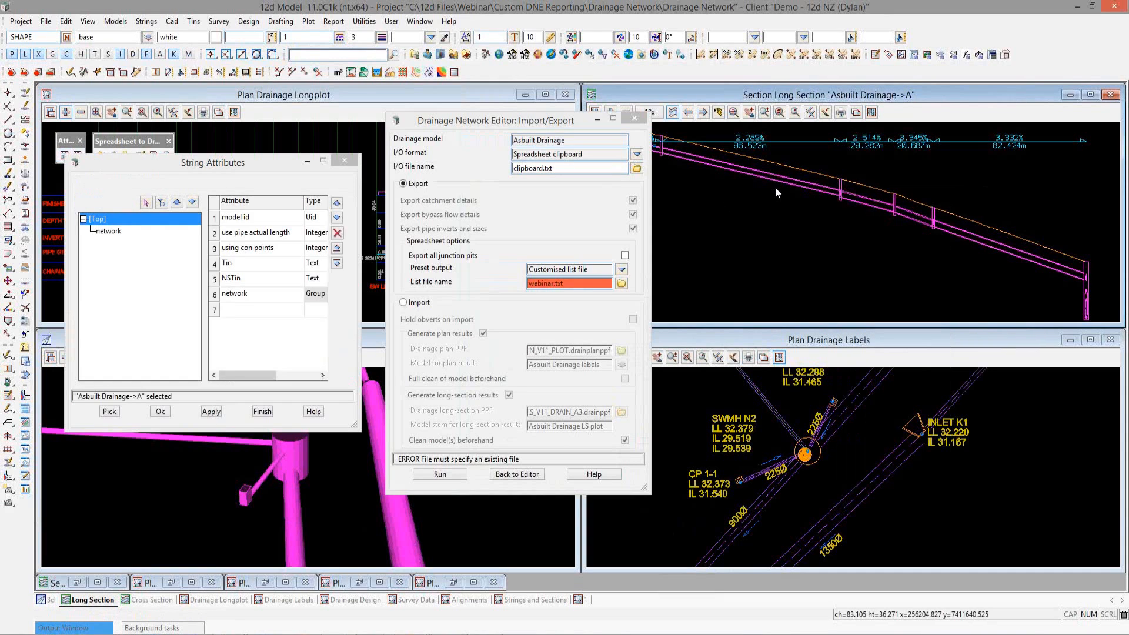
drag(211, 162, 576, 160)
drag(668, 154, 873, 134)
click(678, 154)
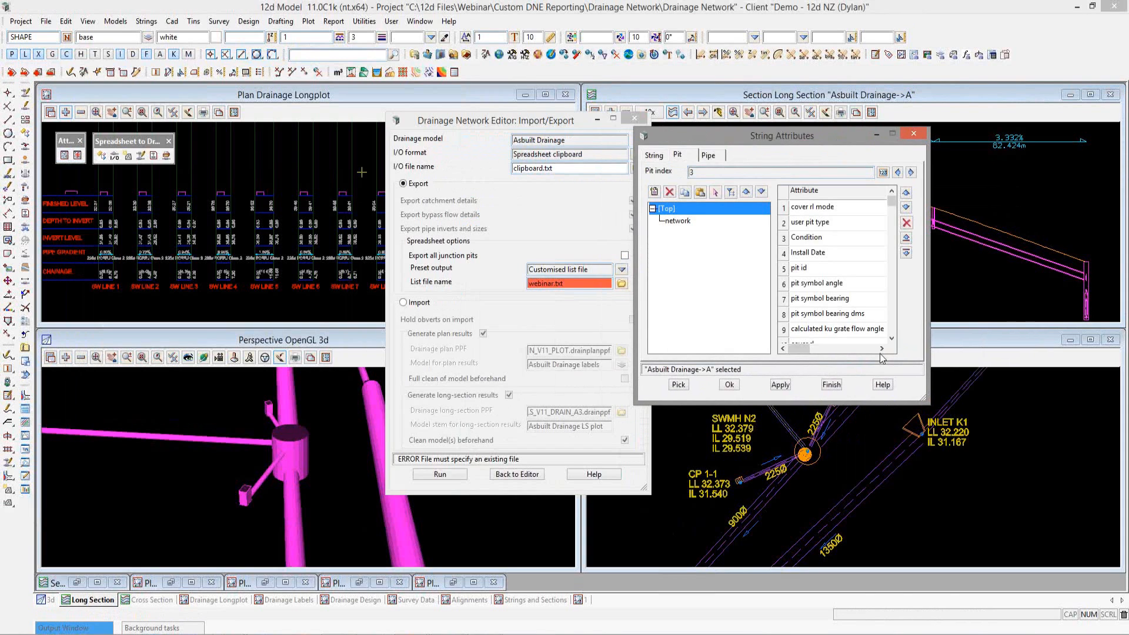
drag(925, 401, 1050, 558)
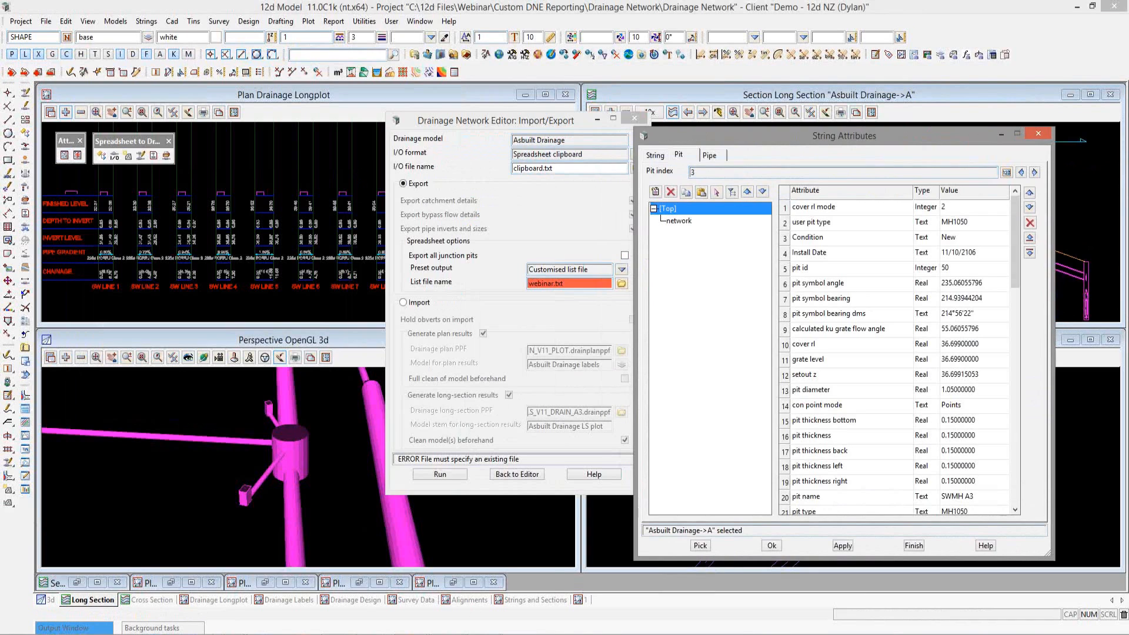
Step: Write the heading "pit data" and the entries "pit name" and "pit type" in webinar.txt, separated by blank lines
mouse_move(485, 634)
click(486, 588)
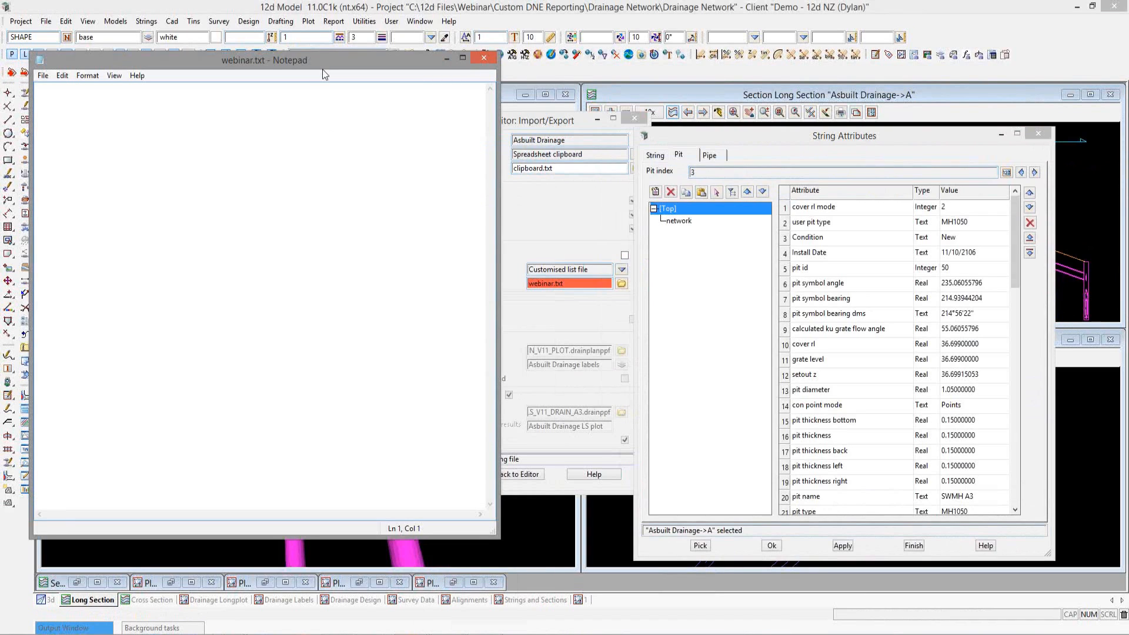
drag(333, 75, 375, 93)
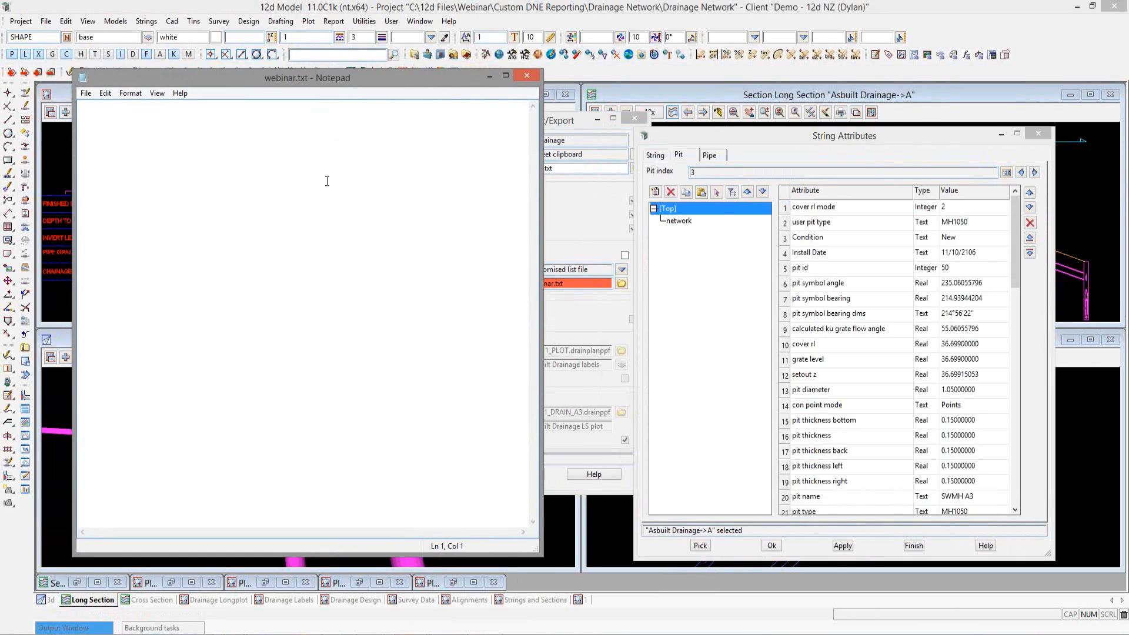
text(pit data)
key(Return)
text(pit name)
key(Return)
key(Return)
text(pit type)
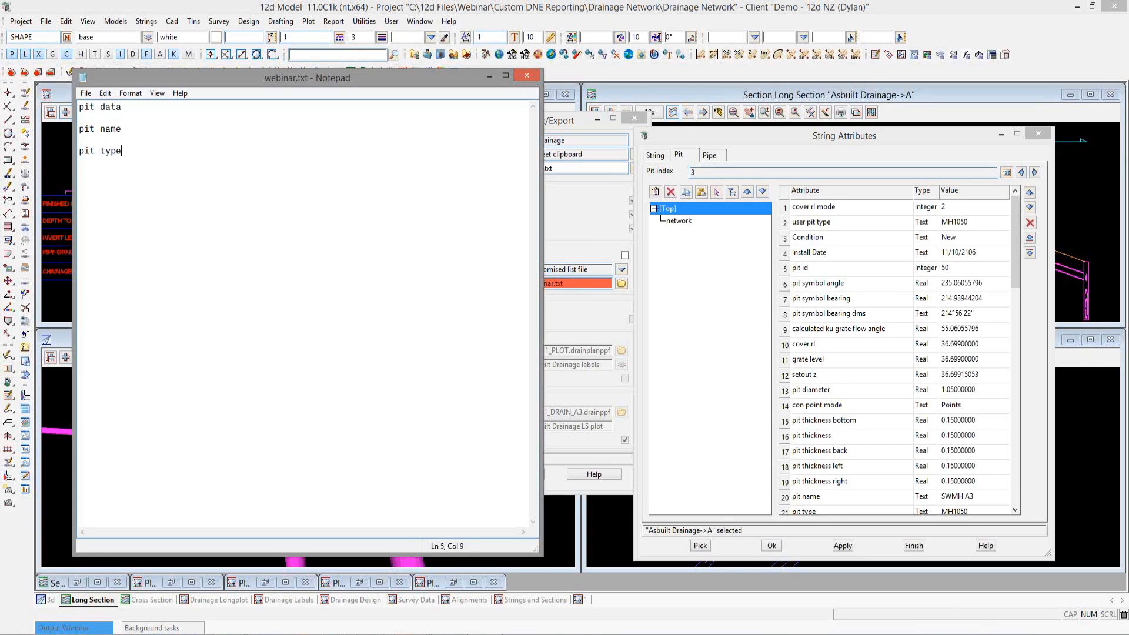
key(Return)
key(Return)
Step: Look through the pit attribute names of string A for further list entries and return to webinar.txt
click(1015, 513)
click(1016, 513)
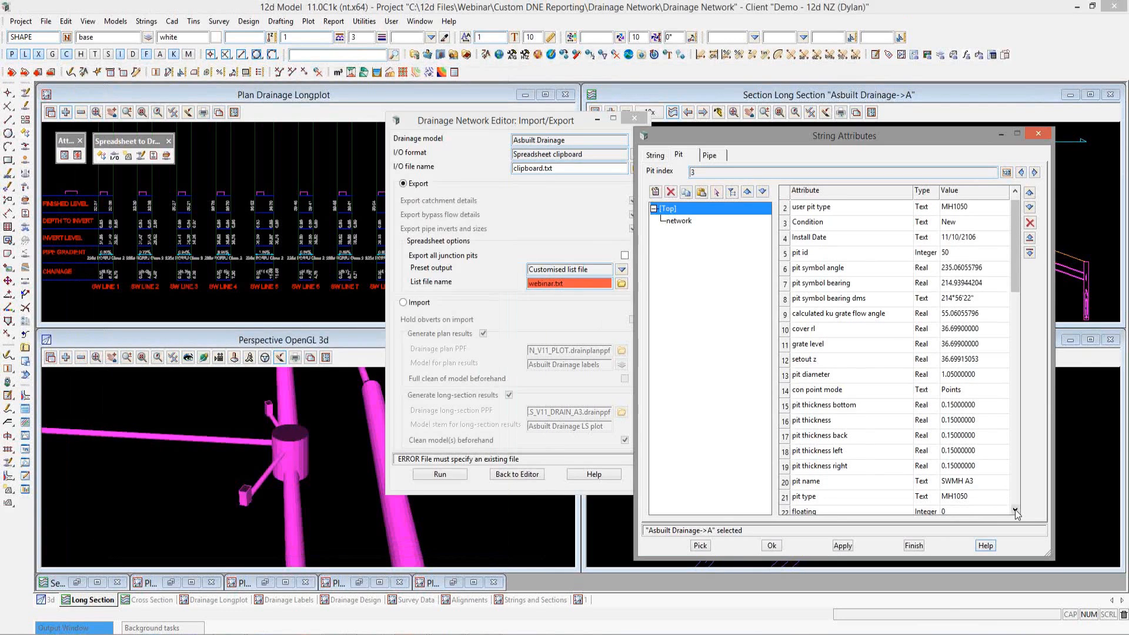
click(1016, 511)
click(1016, 511)
click(1015, 512)
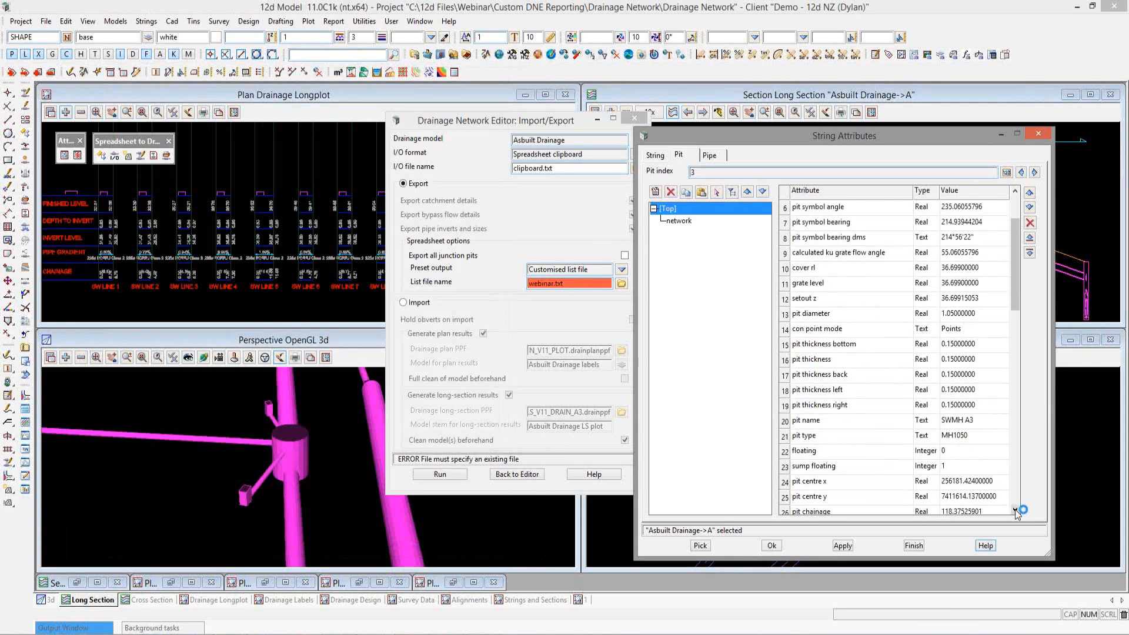
click(1016, 512)
click(1016, 512)
click(1016, 512)
click(1016, 512)
click(1016, 511)
click(1016, 512)
click(1016, 512)
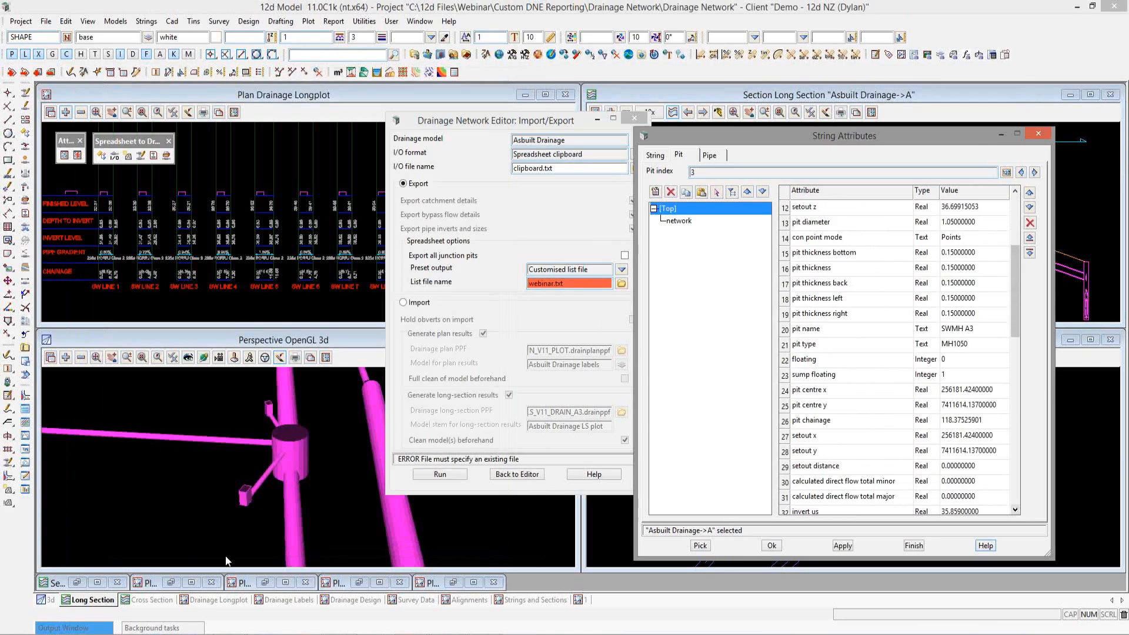
key(alt+Tab)
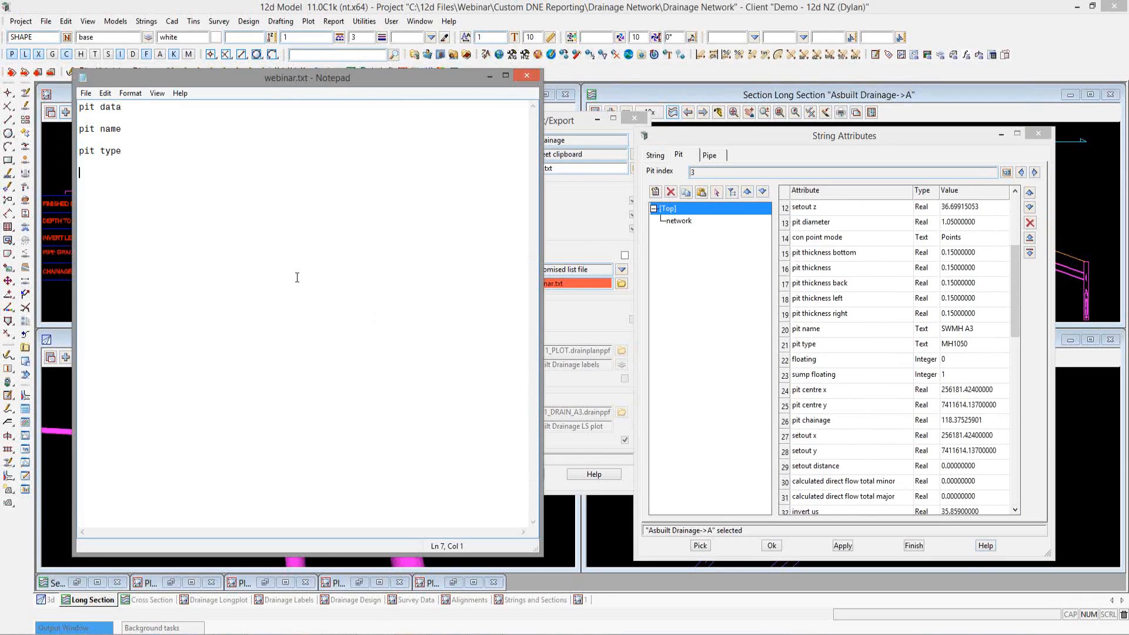
Step: Add the entries "pit diameter", "setout y", "setout x" and "setout z" to webinar.txt, separated by blank lines
text(pit diam)
text(eter  )
text(set)
text(ou)
text(t y)
key(Return)
key(Return)
text(setout x)
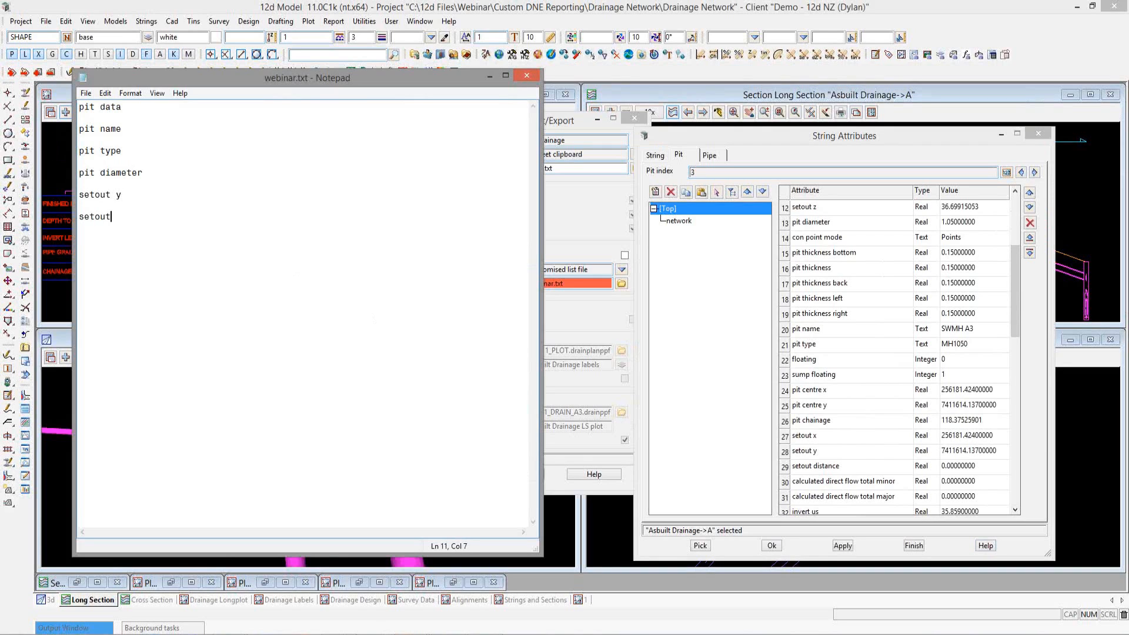
key(Return)
key(Return)
text(setout z)
key(Return)
Step: Insert the entry "ds pit" between "pit name" and "pit type" in webinar.txt
click(132, 108)
click(130, 129)
key(Return)
key(Return)
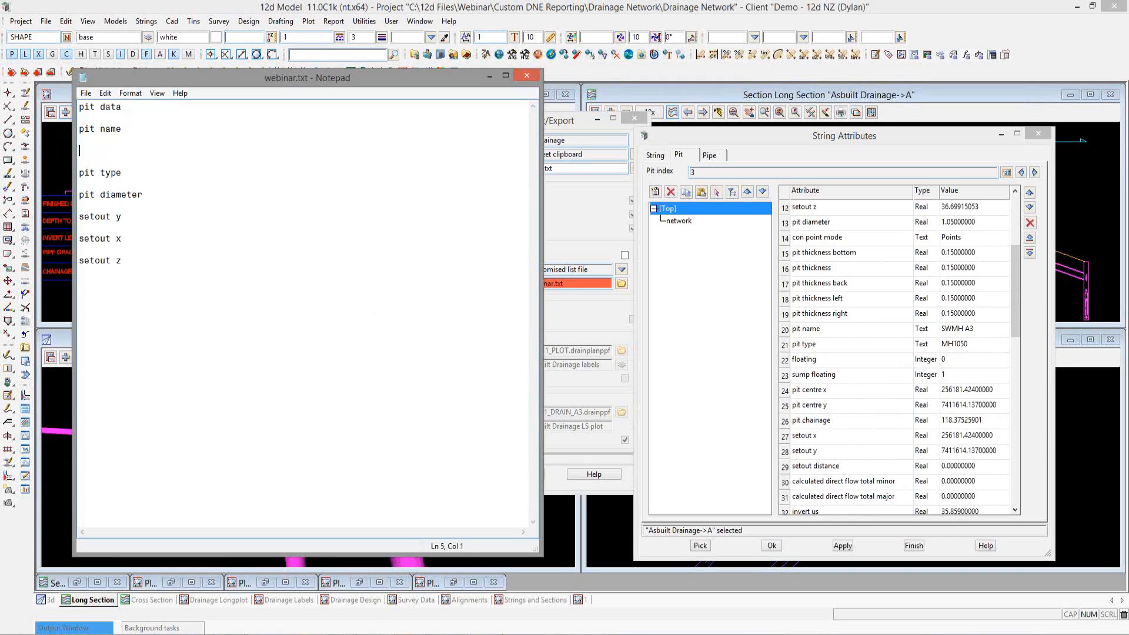
text(ds pit)
Step: Look through the rest of string A's pit attributes for the downstream pit attribute name and return to webinar.txt
click(1015, 512)
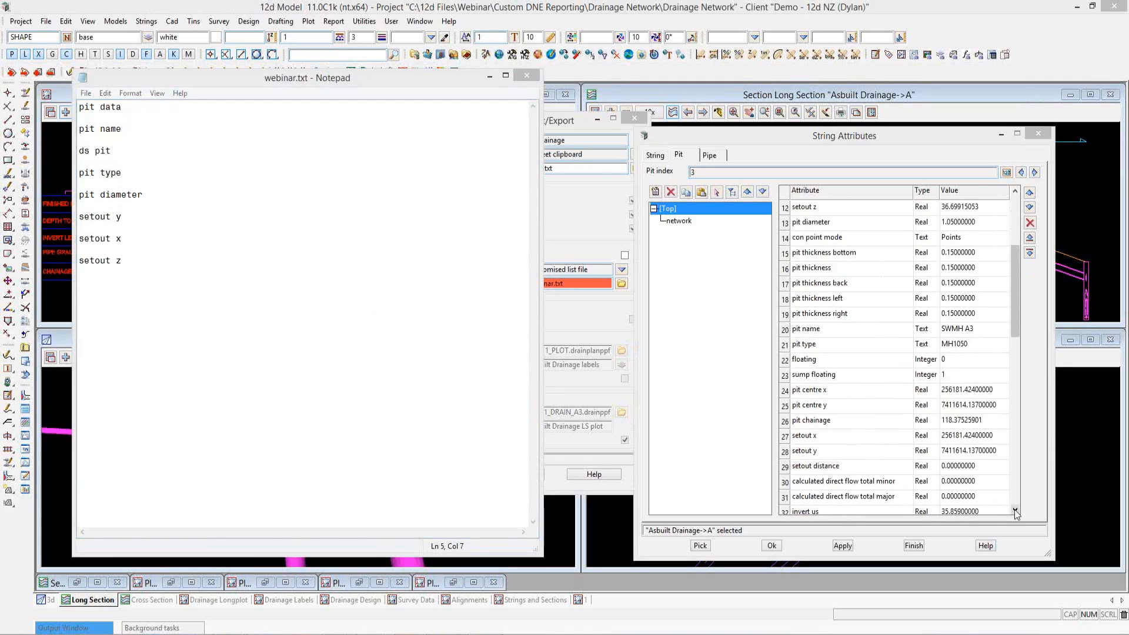
click(1015, 512)
click(1015, 512)
click(1016, 512)
click(1015, 512)
click(1015, 512)
click(1015, 512)
click(1015, 512)
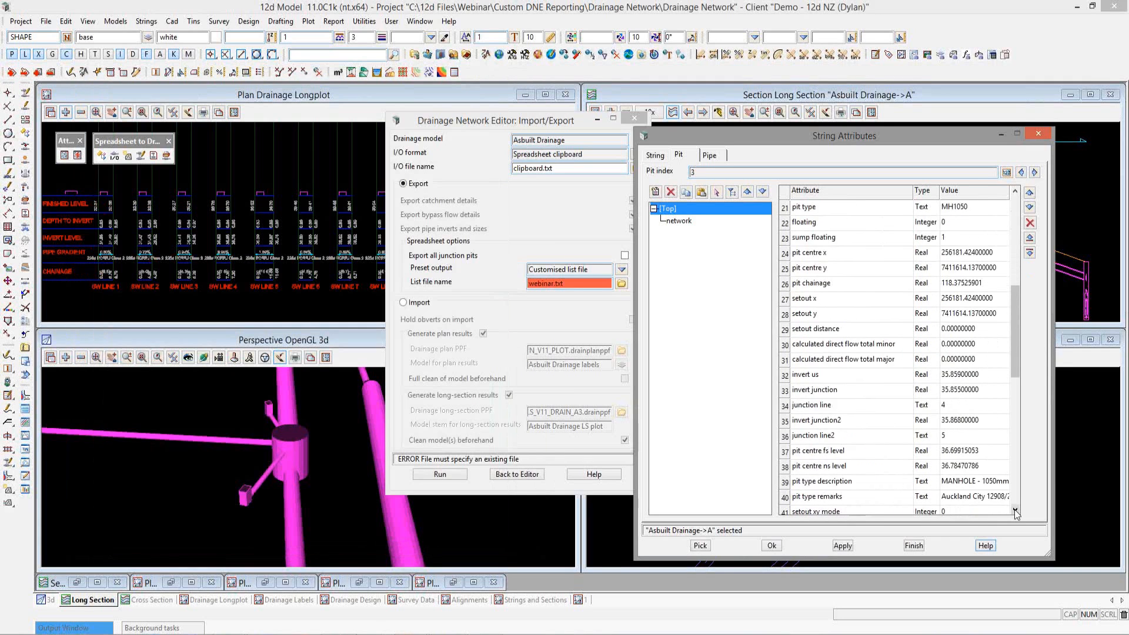
click(1016, 512)
click(1015, 512)
click(1015, 512)
click(1016, 512)
click(1015, 512)
click(1016, 512)
click(1016, 512)
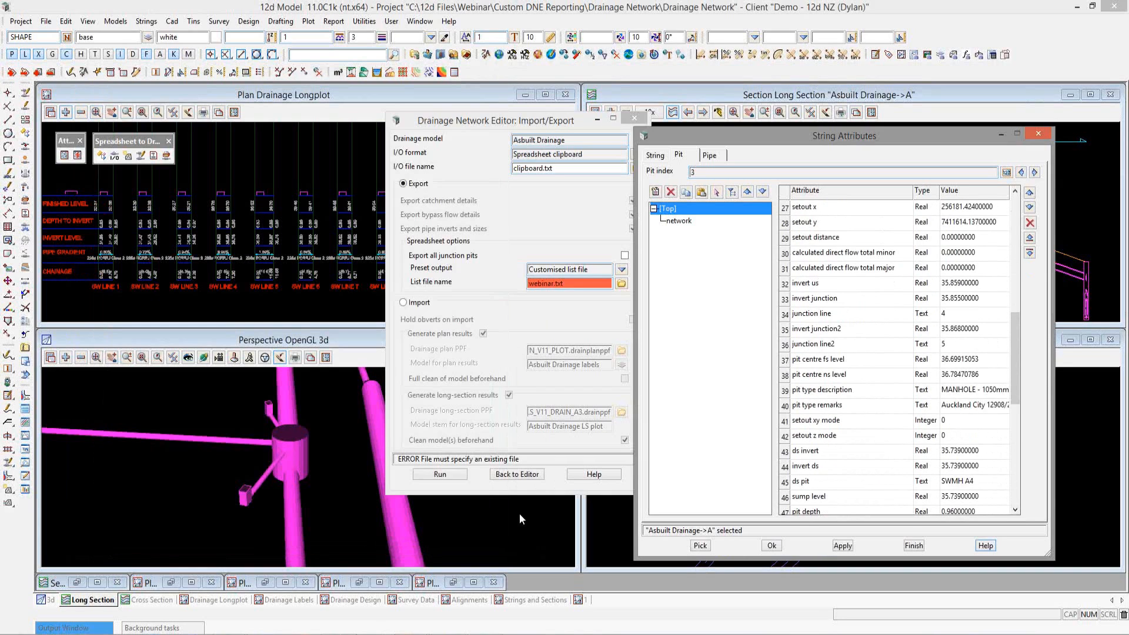
click(499, 634)
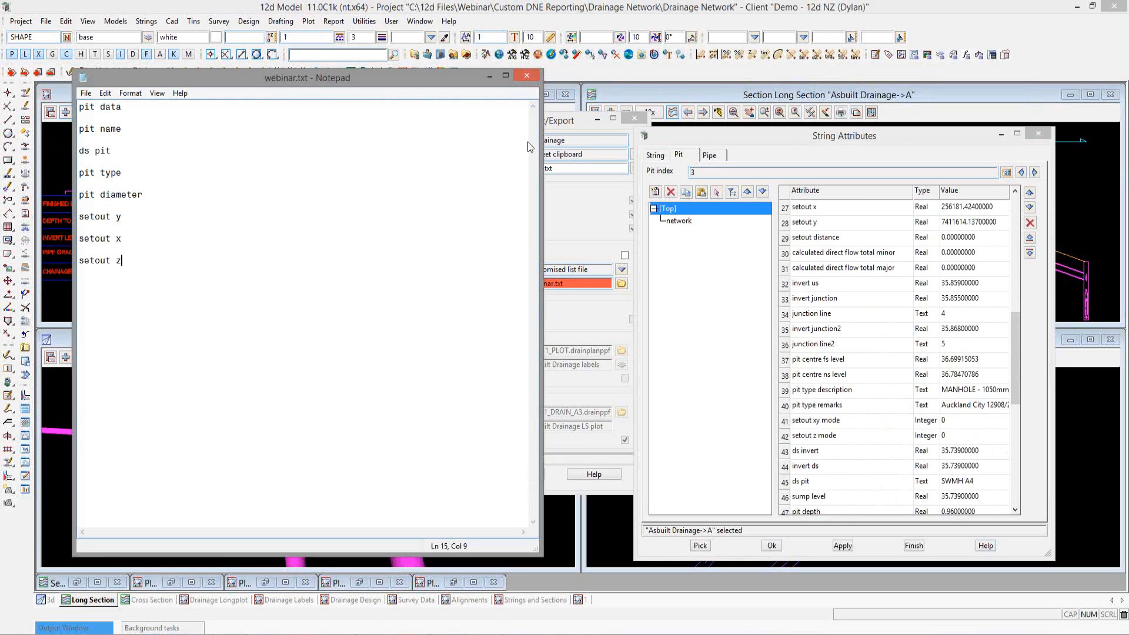
Step: Display the pipe attributes of string A, widen the attributes window to show full values, and return to webinar.txt
click(707, 160)
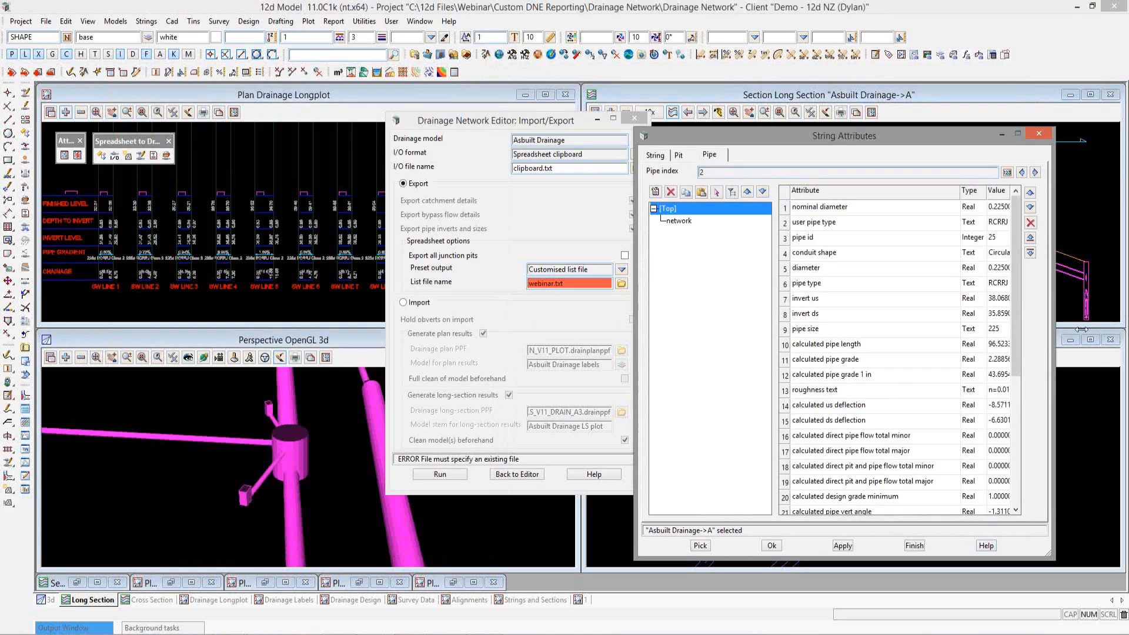
drag(1058, 334, 1103, 335)
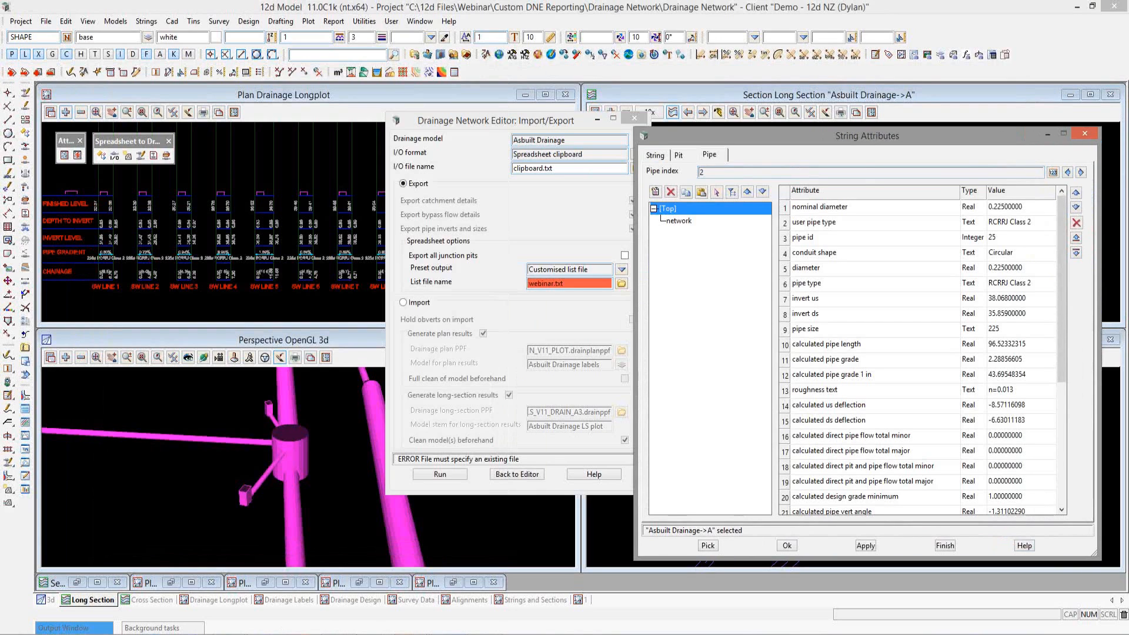
key(alt+Tab)
Step: Add the heading "pipe data" with the entries "pipe type" and "diameter" below "setout z", separated by blank lines
key(Return)
key(Return)
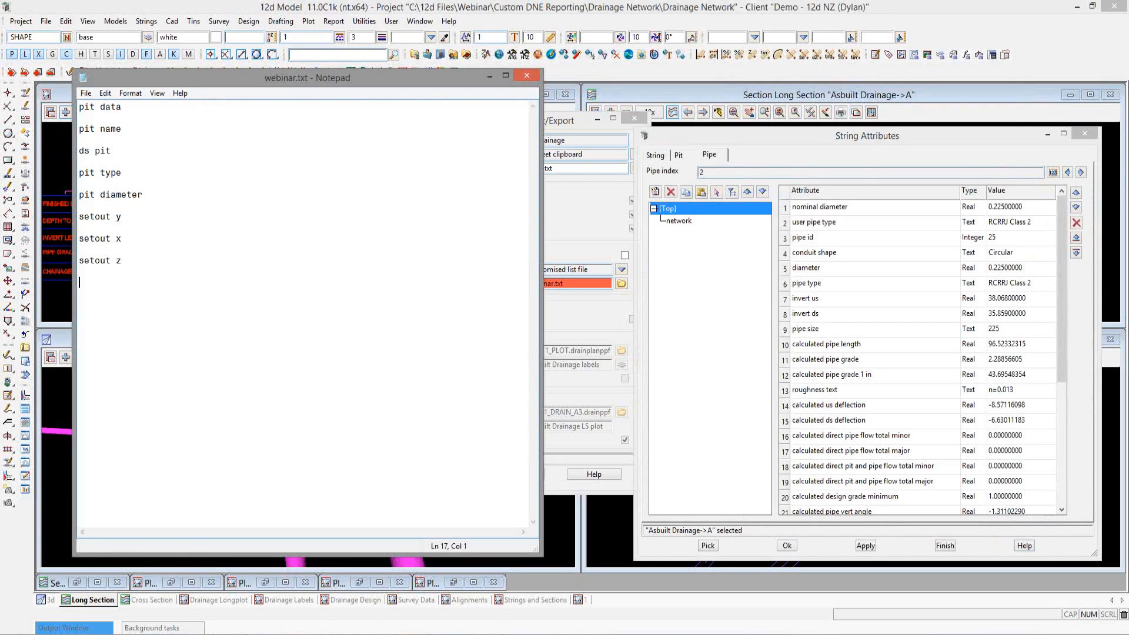
text(pipe data)
key(Return)
key(Return)
text(pipe type)
key(Return)
key(Return)
text(diameter)
key(Return)
key(Return)
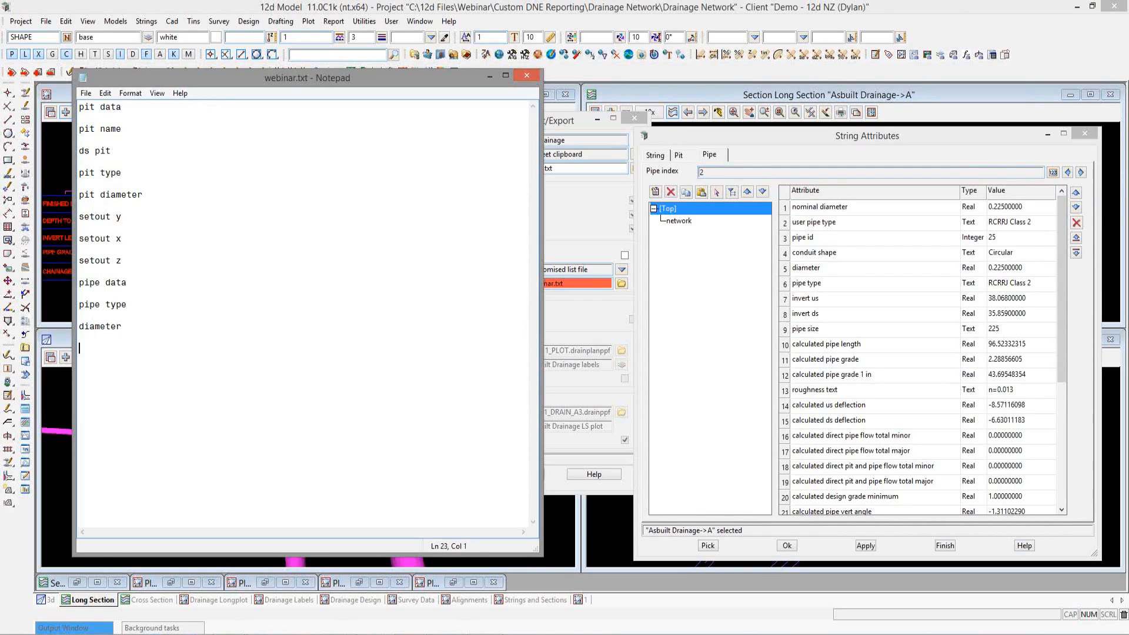
Step: Add the pipe entries "invert us", "invert ds" and "pipe size" below "diameter", separated by blank lines
text(invert us)
key(Return)
key(Return)
text(invert ds)
key(Return)
key(Return)
text(pipe size)
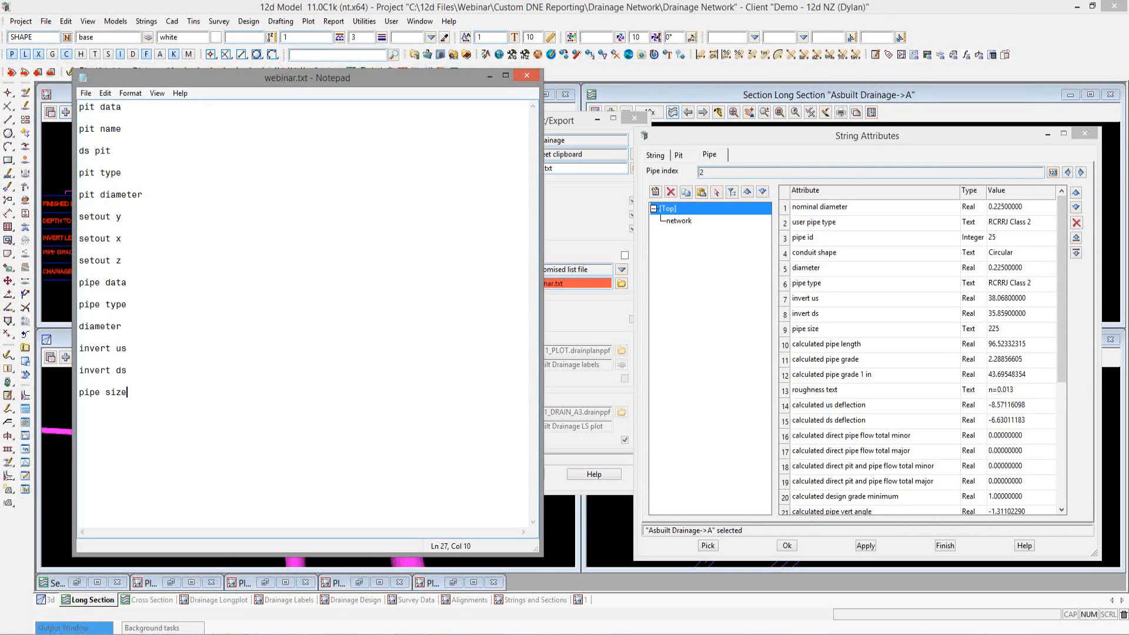
Step: Add the pipe entries "calculated pipe length" and "calculated pipe grade" below "pipe size", separated by blank lines
key(Return)
key(Return)
text(calculated pipe length)
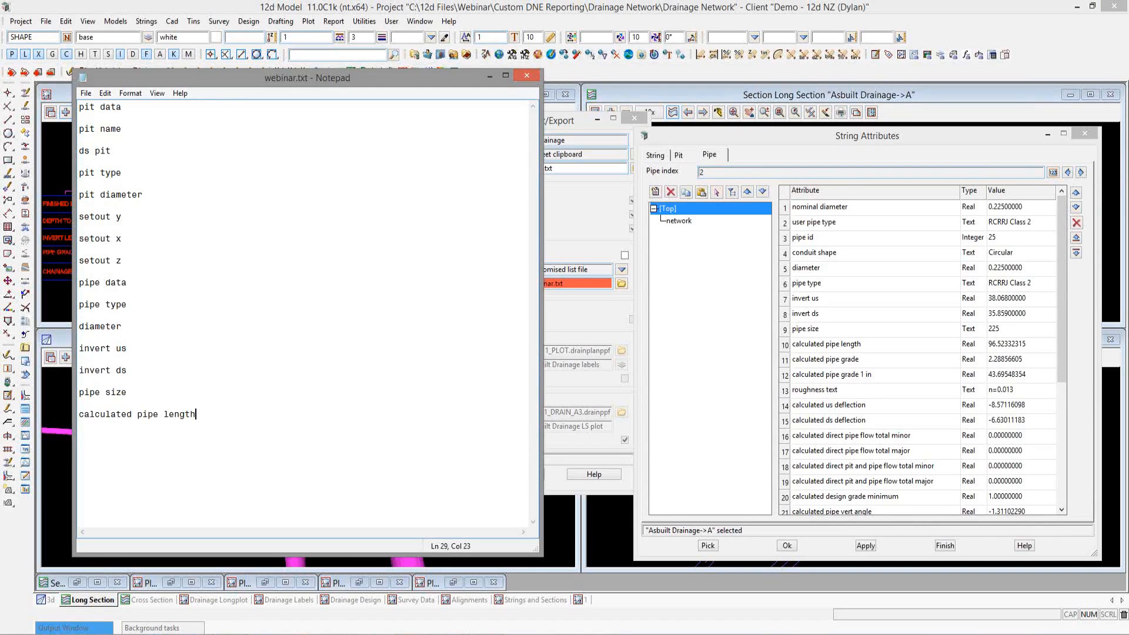
key(Return)
key(Return)
text(calculated pipe grade)
key(Return)
key(Return)
Step: Add a second "pit data" heading and the entry "pit type description", copying its name from the pit attributes of string A
text(pi)
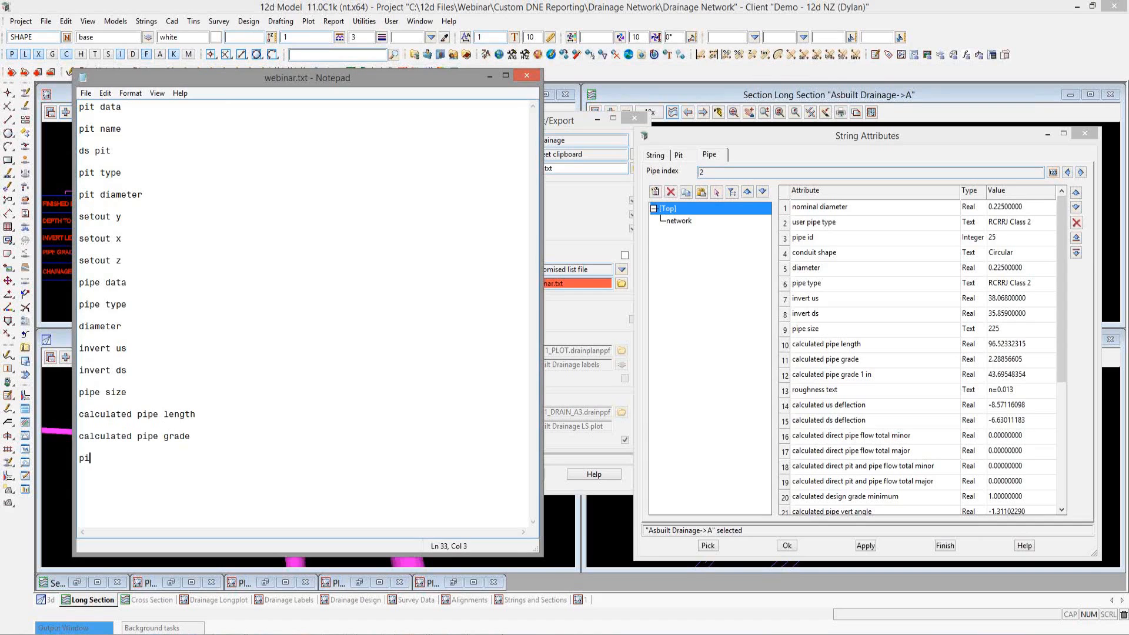
text(t data)
key(Return)
key(Return)
click(679, 155)
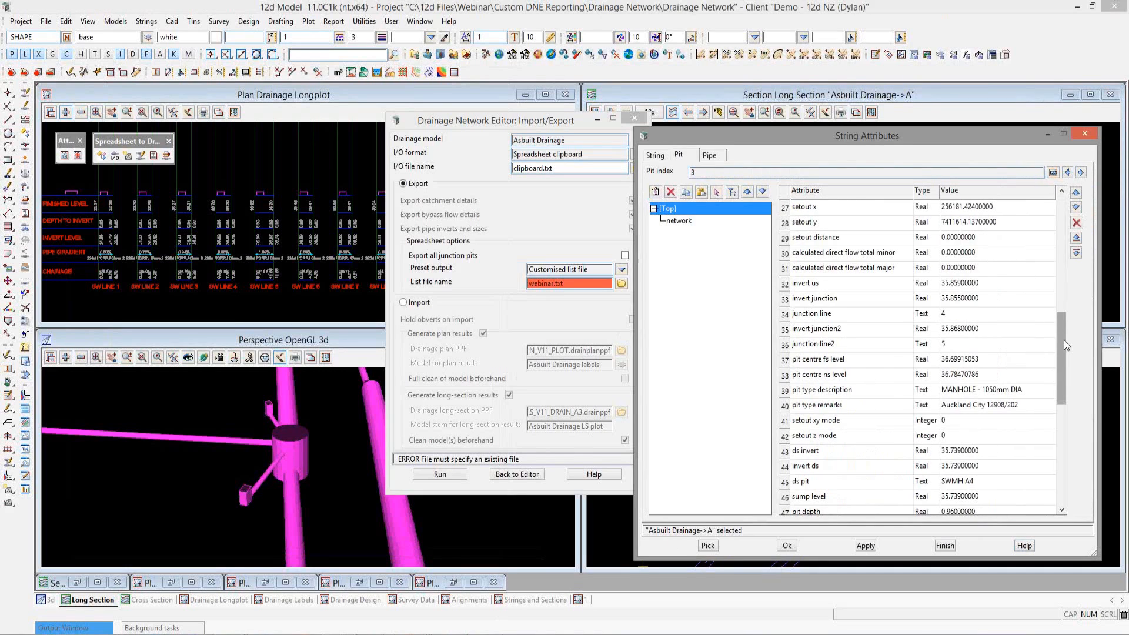
click(829, 390)
click(829, 390)
key(ctrl+c)
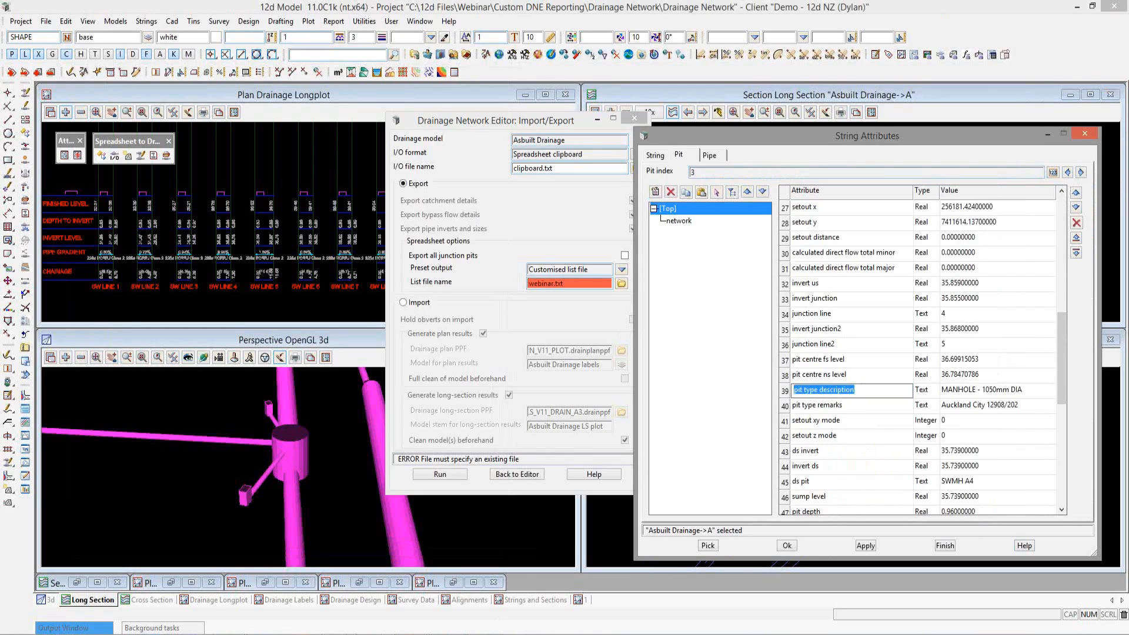
key(Return)
click(469, 631)
key(ctrl+v)
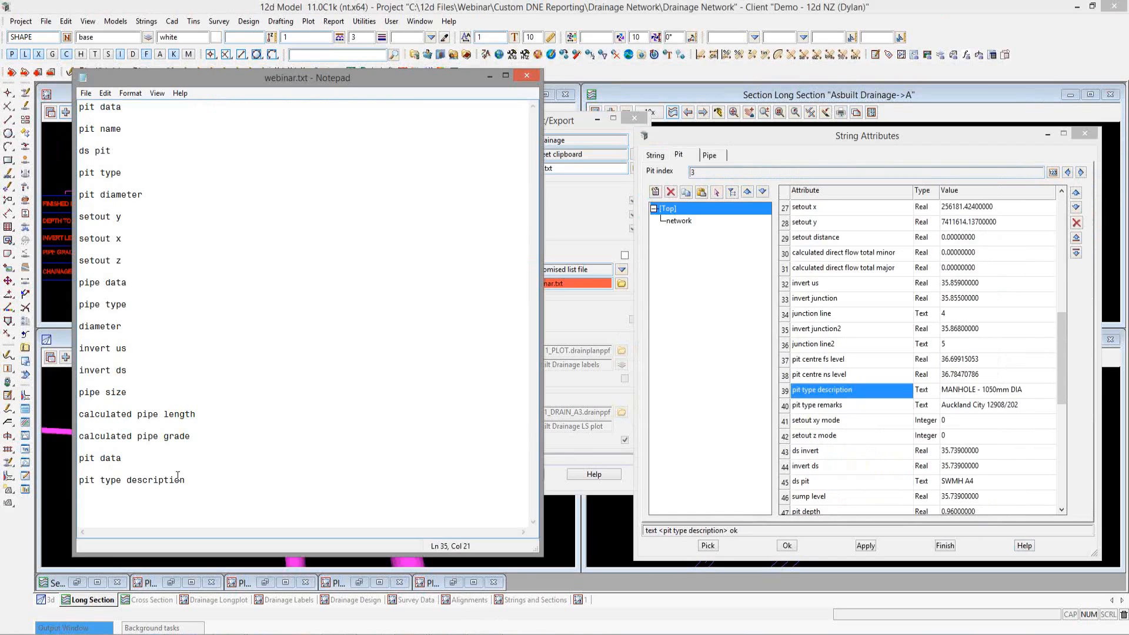
Step: Save the completed list file webinar.txt
click(179, 301)
click(86, 93)
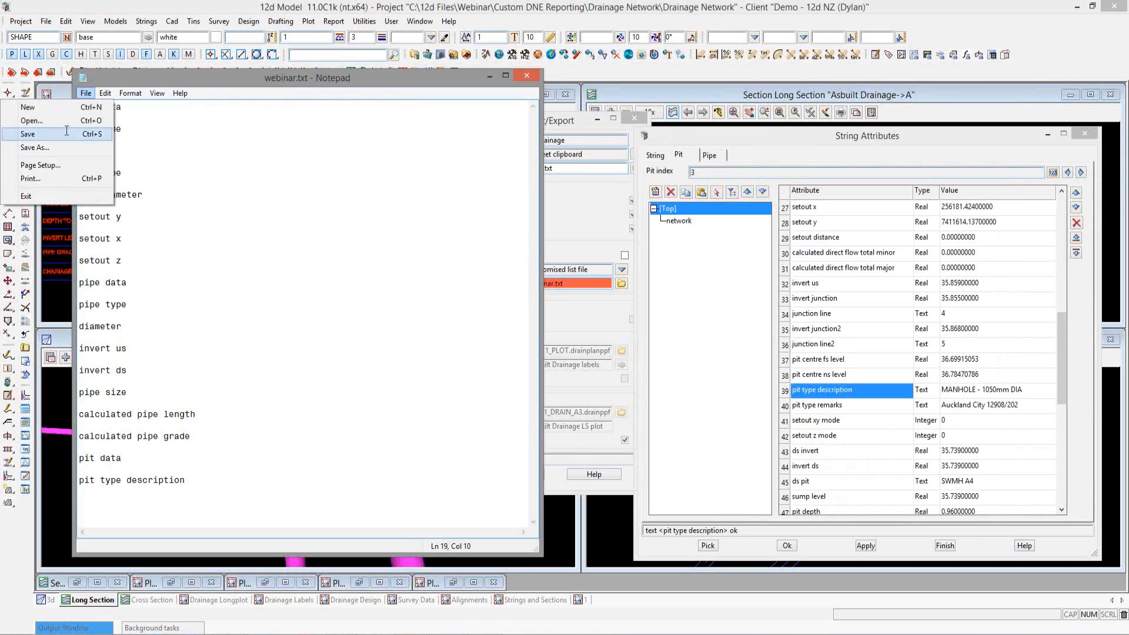
click(27, 133)
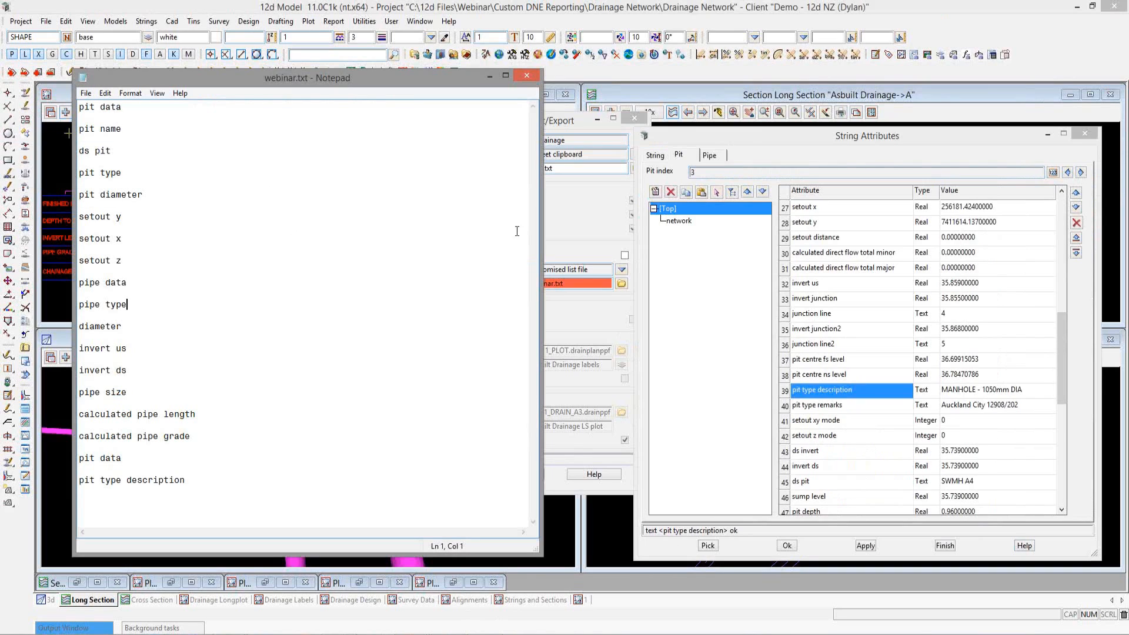
Step: Reselect webinar.txt as the customised list file in the drainage network export and run the export to the spreadsheet clipboard
click(575, 125)
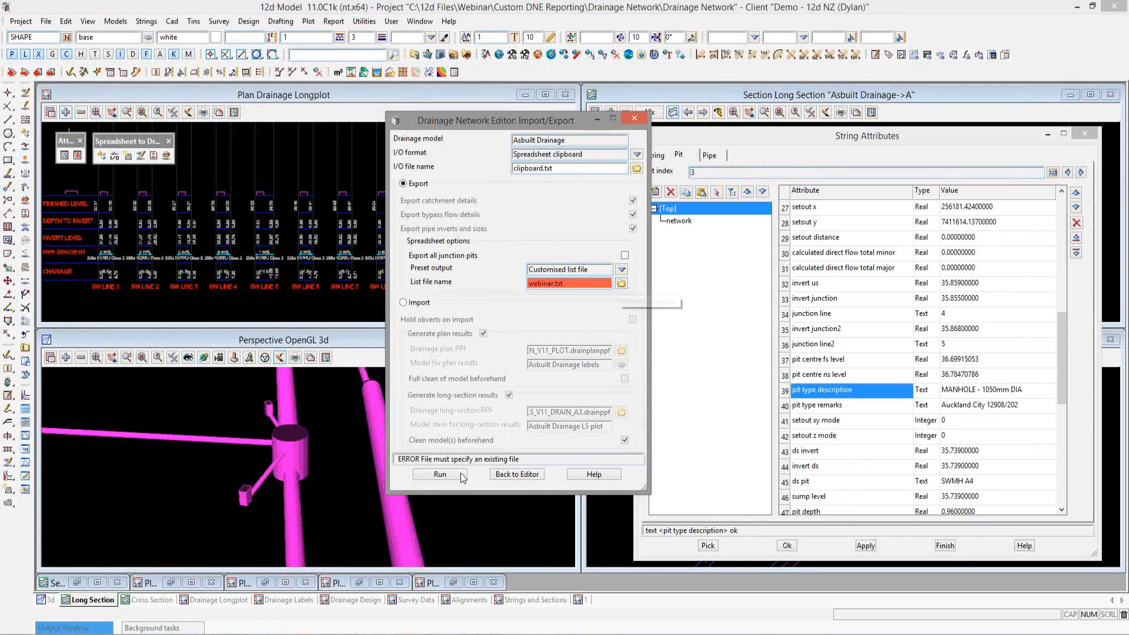
click(621, 283)
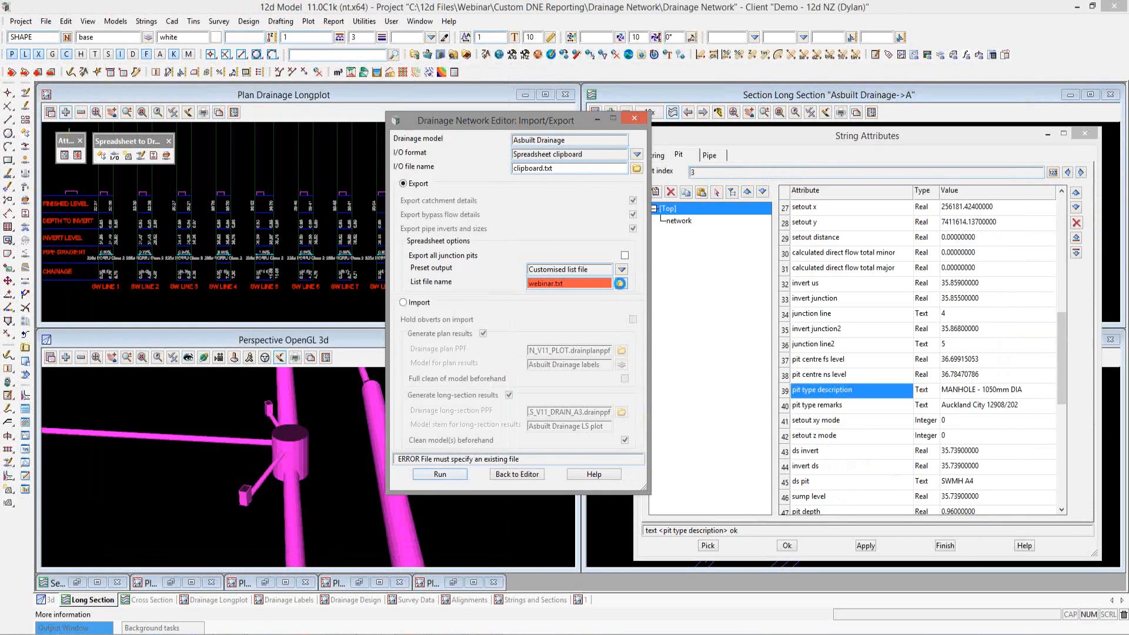
double_click(660, 345)
click(465, 474)
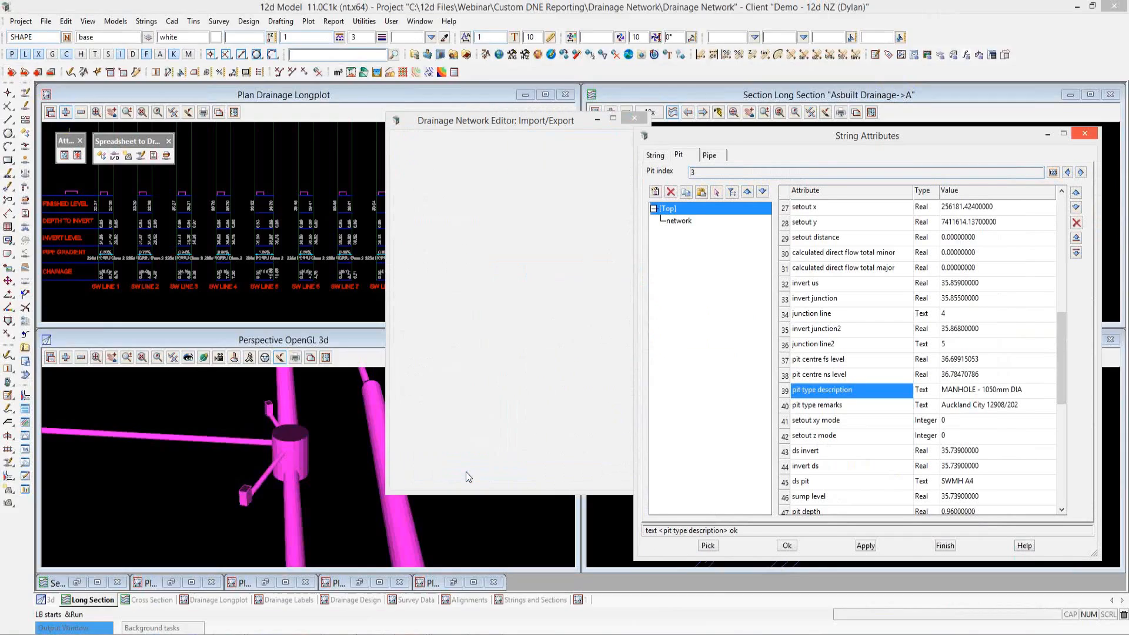
Step: Switch to the Excel workbook Book2 and paste the exported data as text at cell A1 of the empty Sheet3
mouse_move(230, 629)
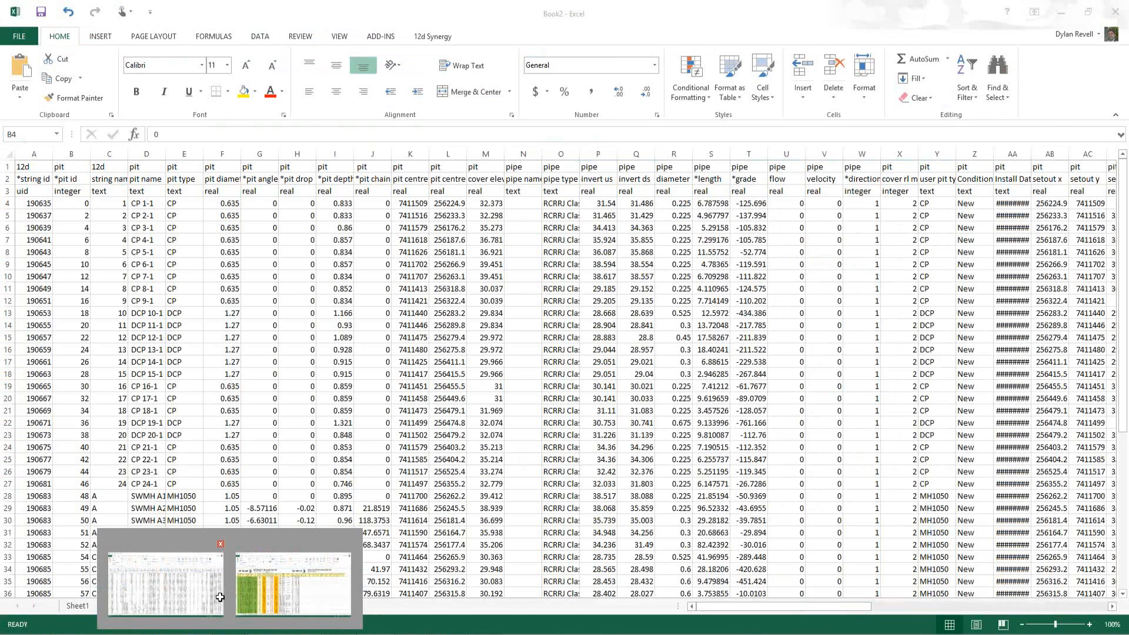
click(219, 597)
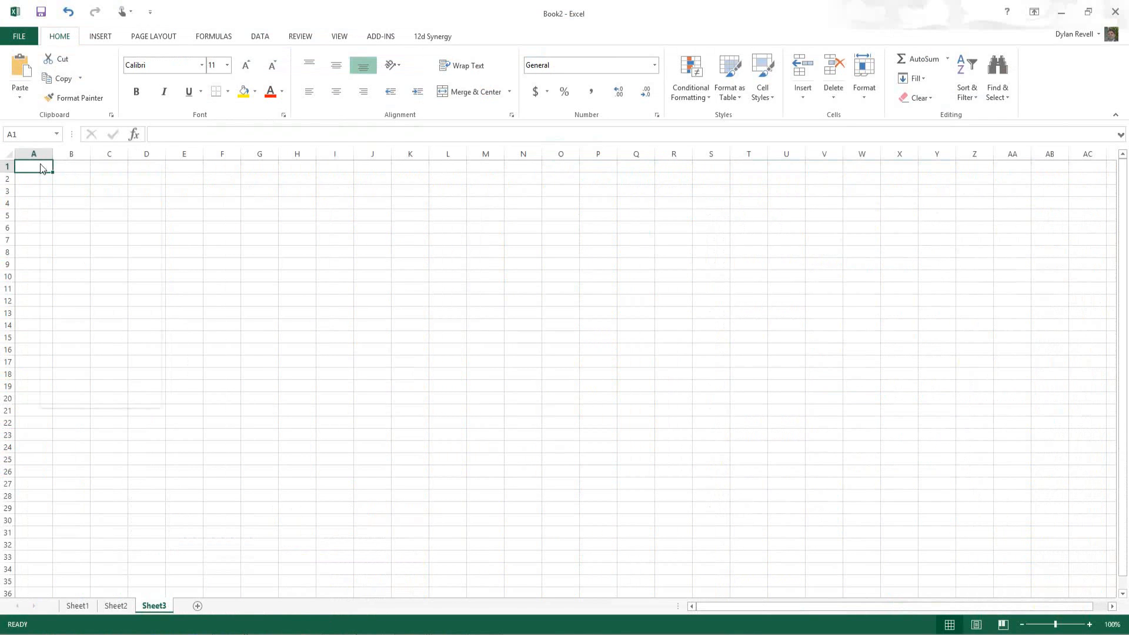
right_click(41, 168)
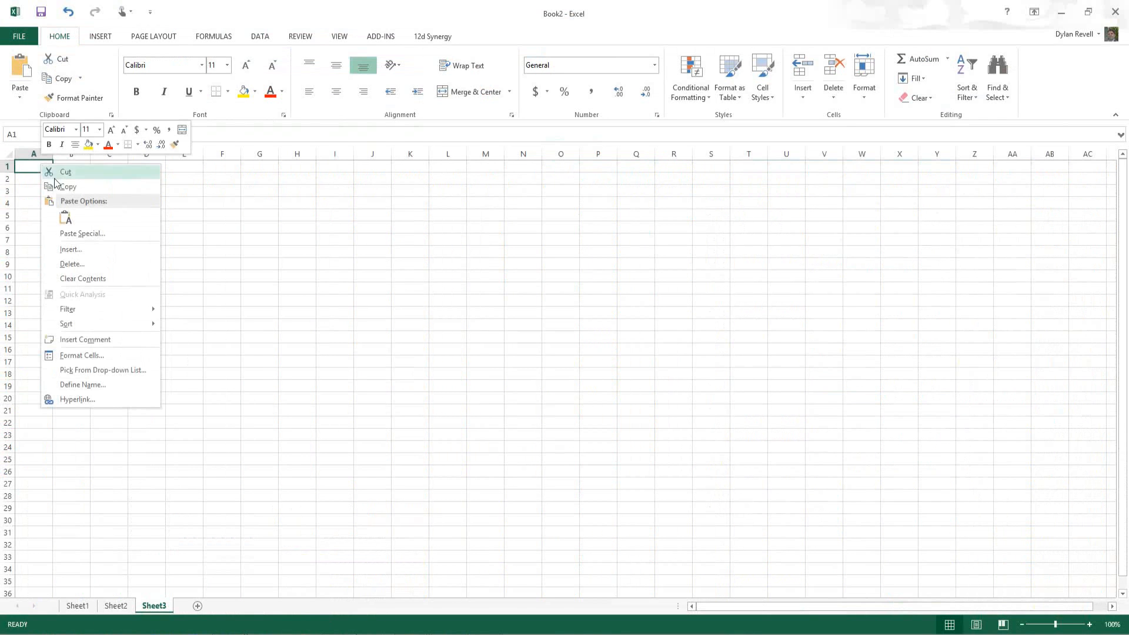
click(65, 218)
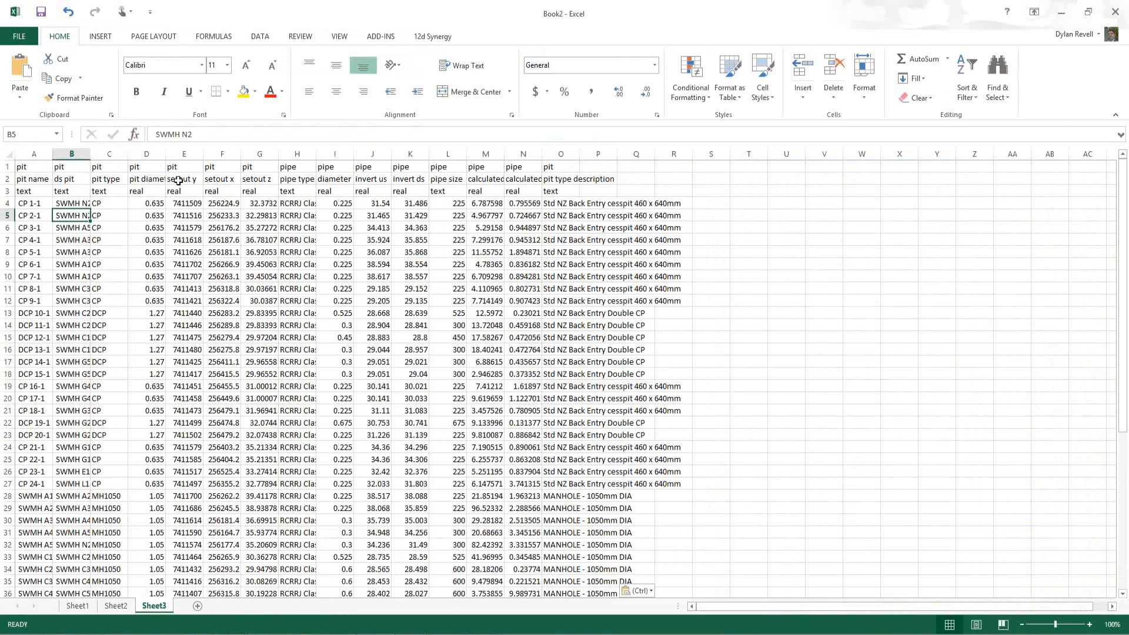
Step: Fit all column widths of Sheet3 to their contents so the headings and values are fully readable
drag(165, 163, 193, 155)
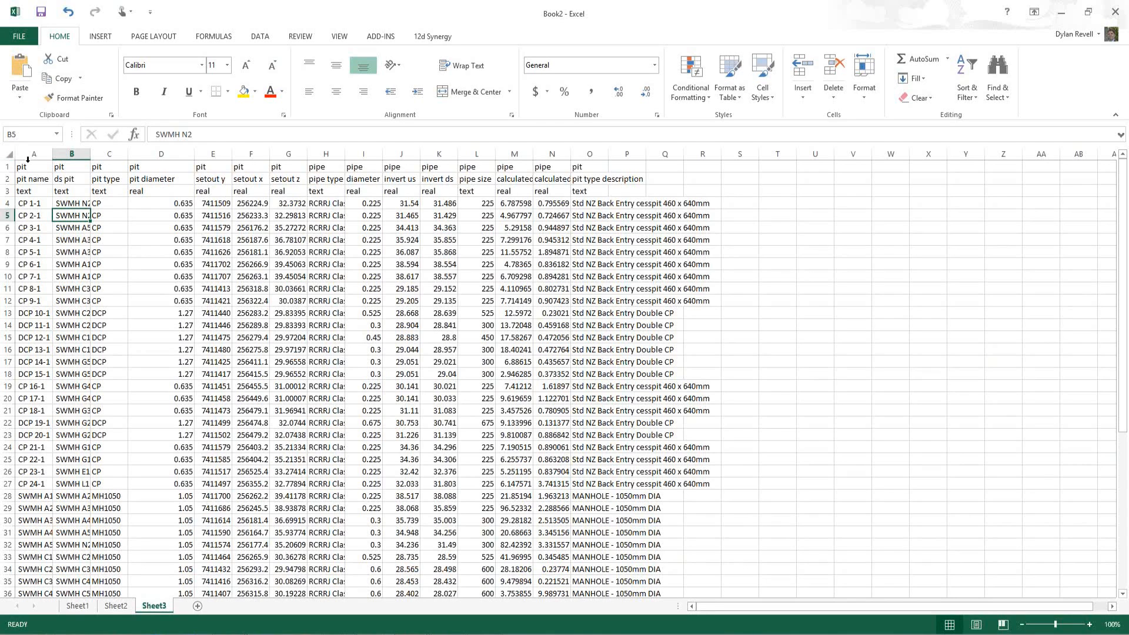
key(ctrl+a)
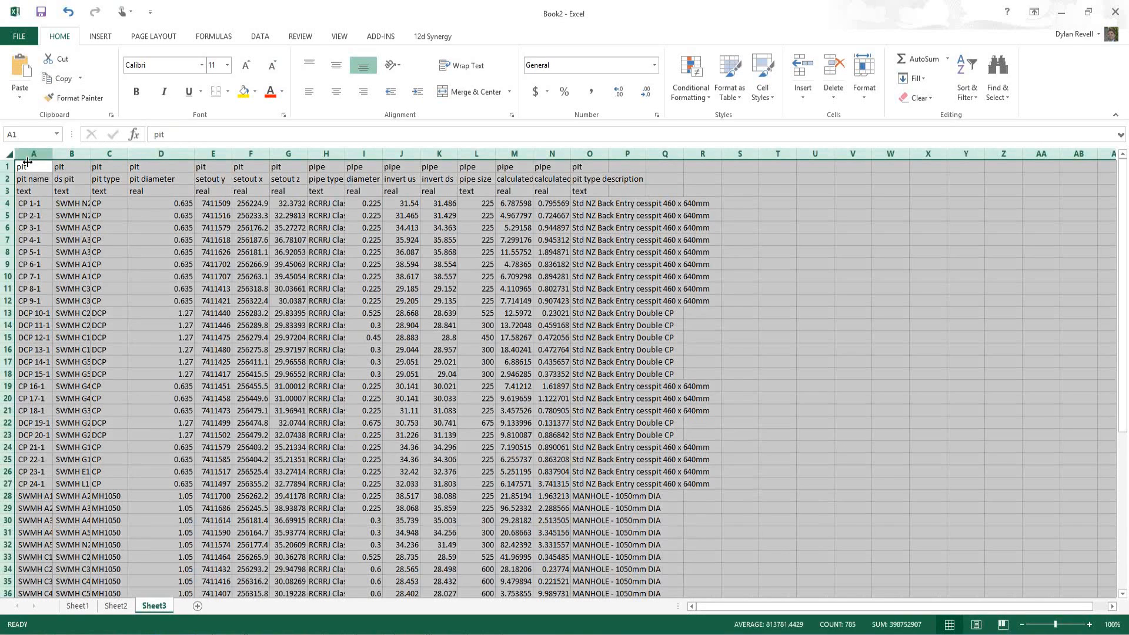
double_click(52, 154)
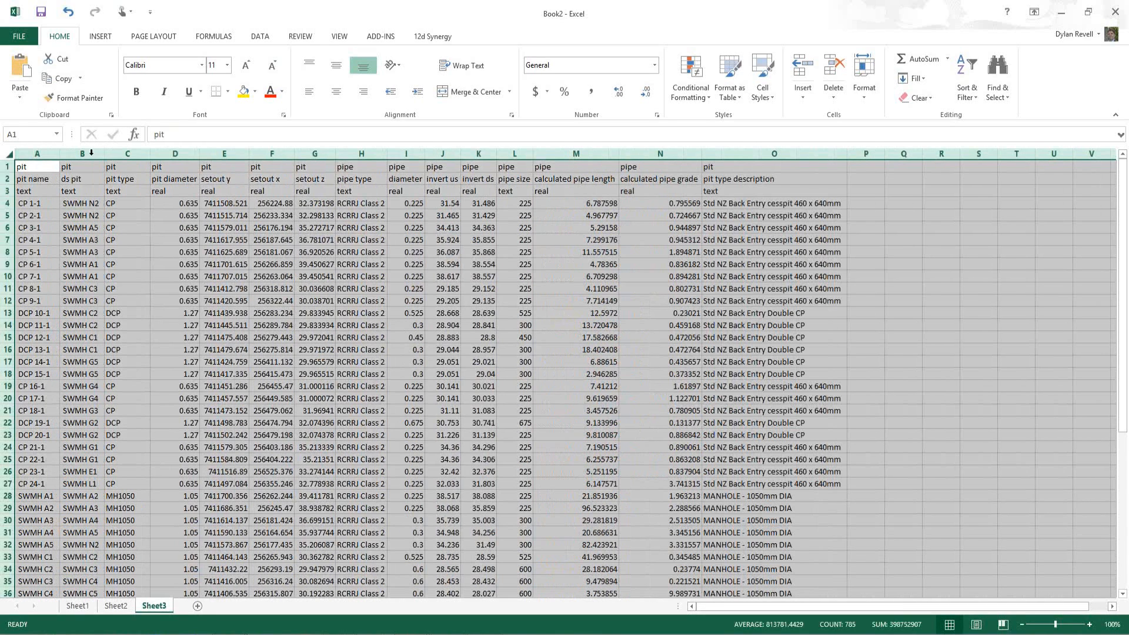
click(224, 227)
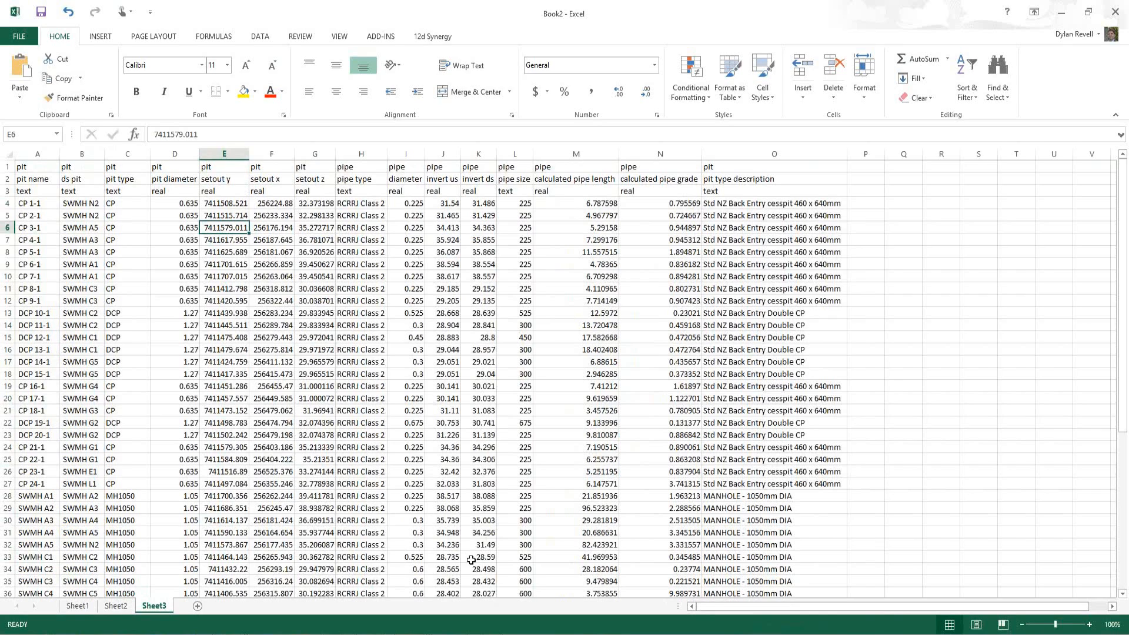
Step: Return to webinar.txt in Notepad and insert a "decimals" line followed by "2" directly above "setout y"
mouse_move(485, 634)
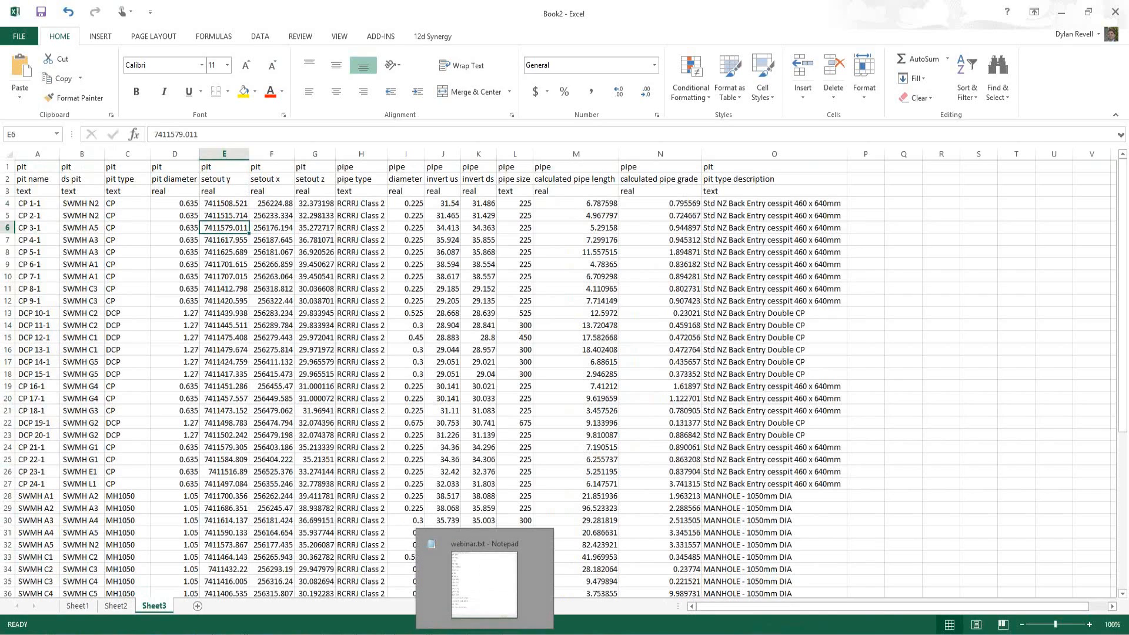
click(484, 582)
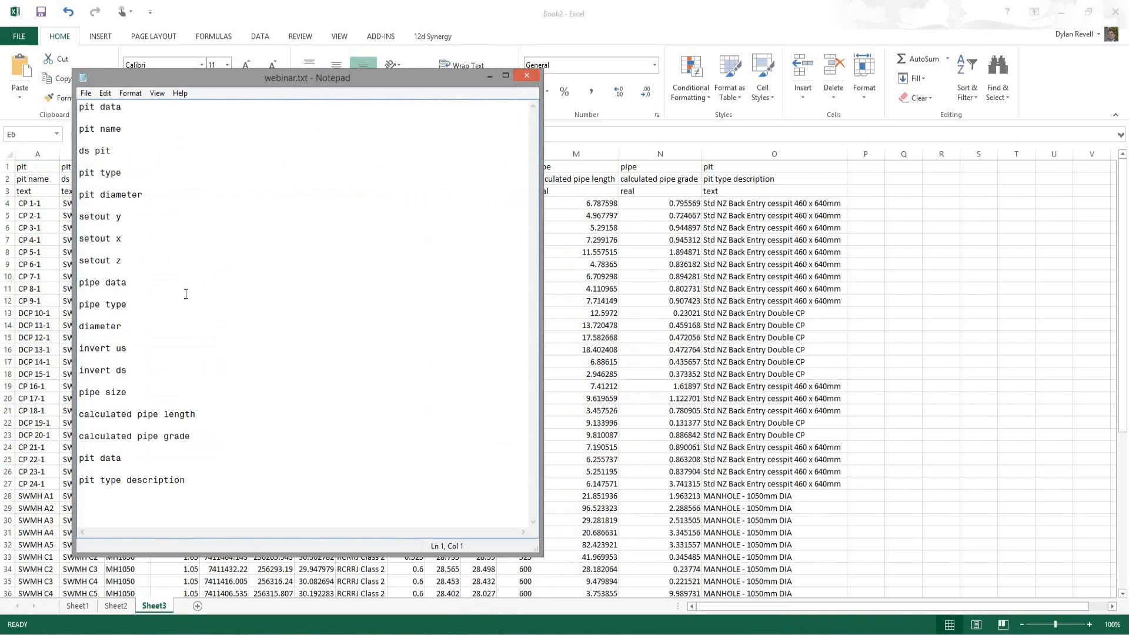
click(81, 213)
key(Return)
key(Return)
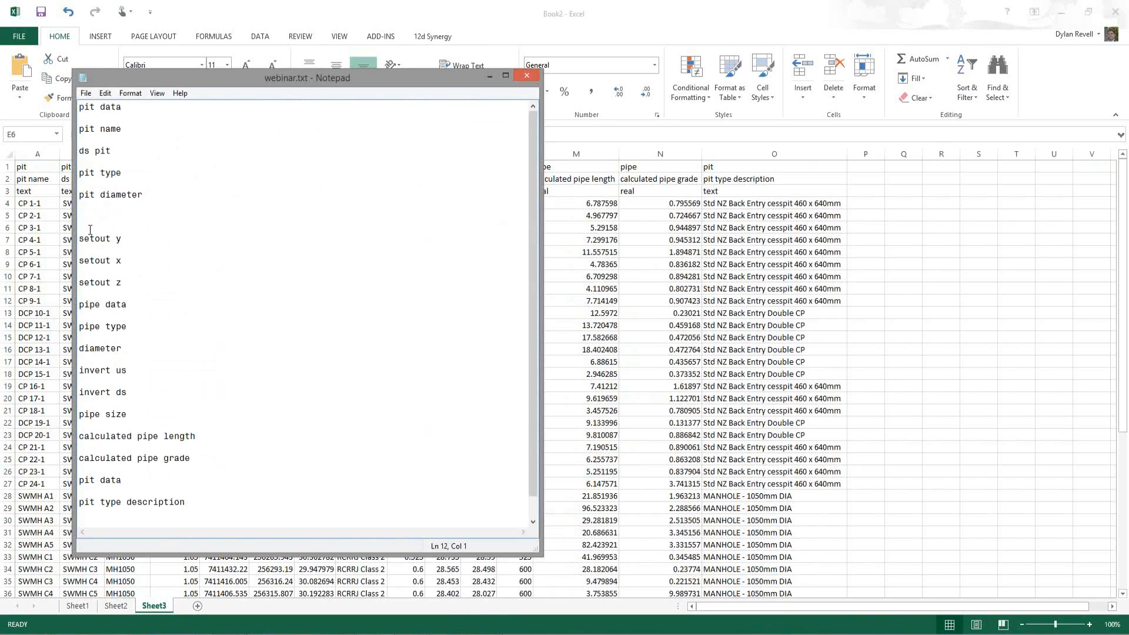
text(decimals)
key(Return)
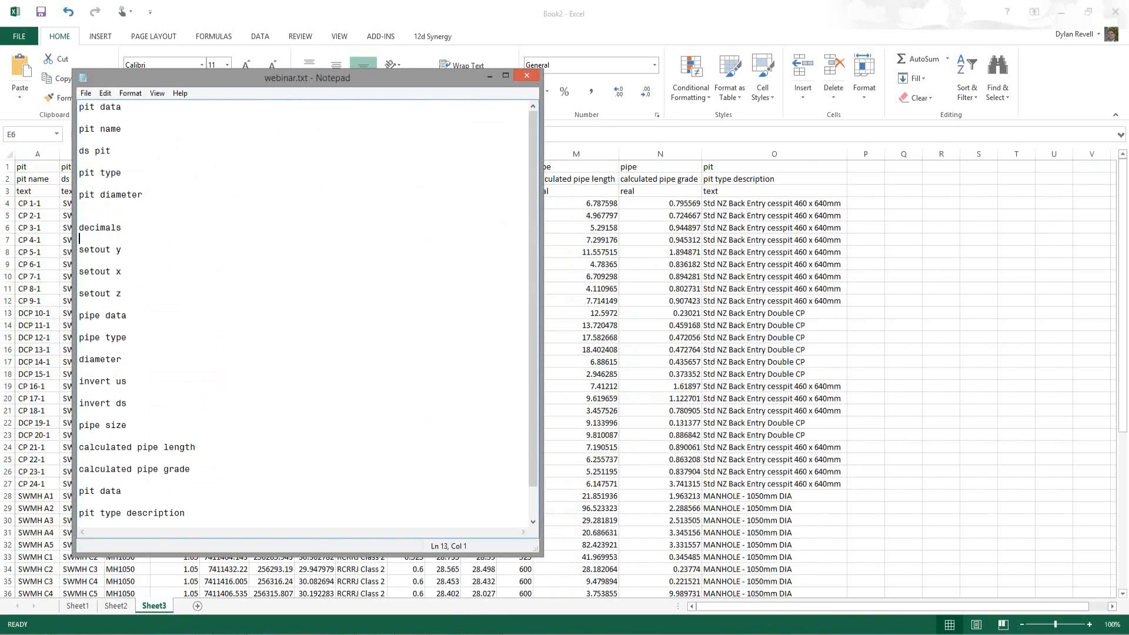
text(2)
Step: Copy the "decimals" and "2" lines above "setout y" and insert the copy directly above "setout x"
drag(86, 238, 76, 229)
key(ctrl+c)
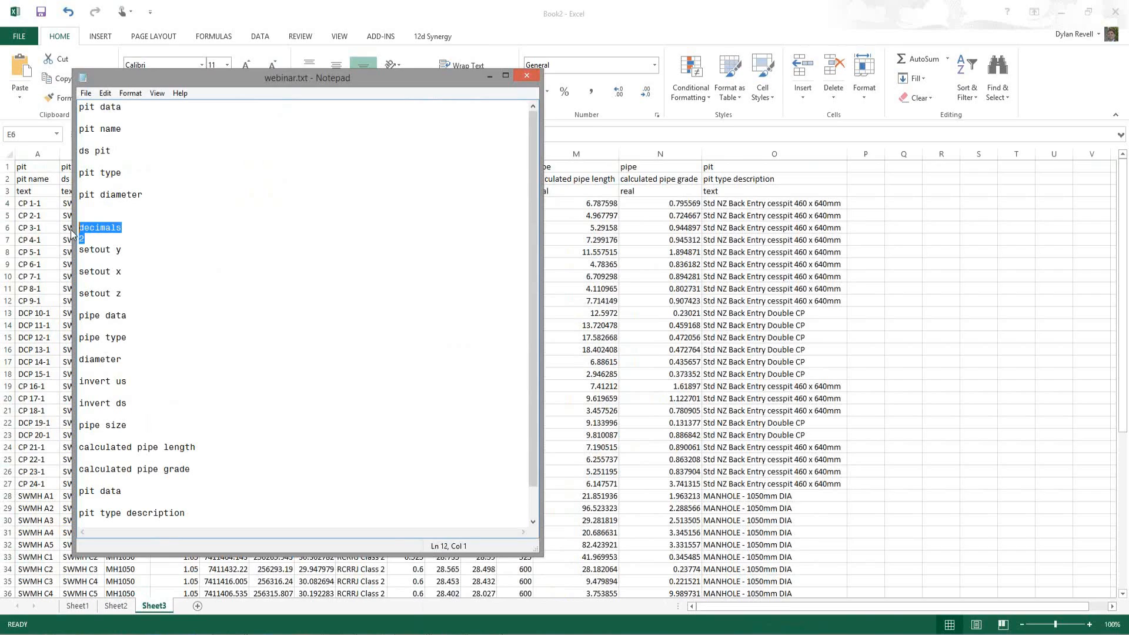
key(Down)
key(Down)
key(Down)
key(Down)
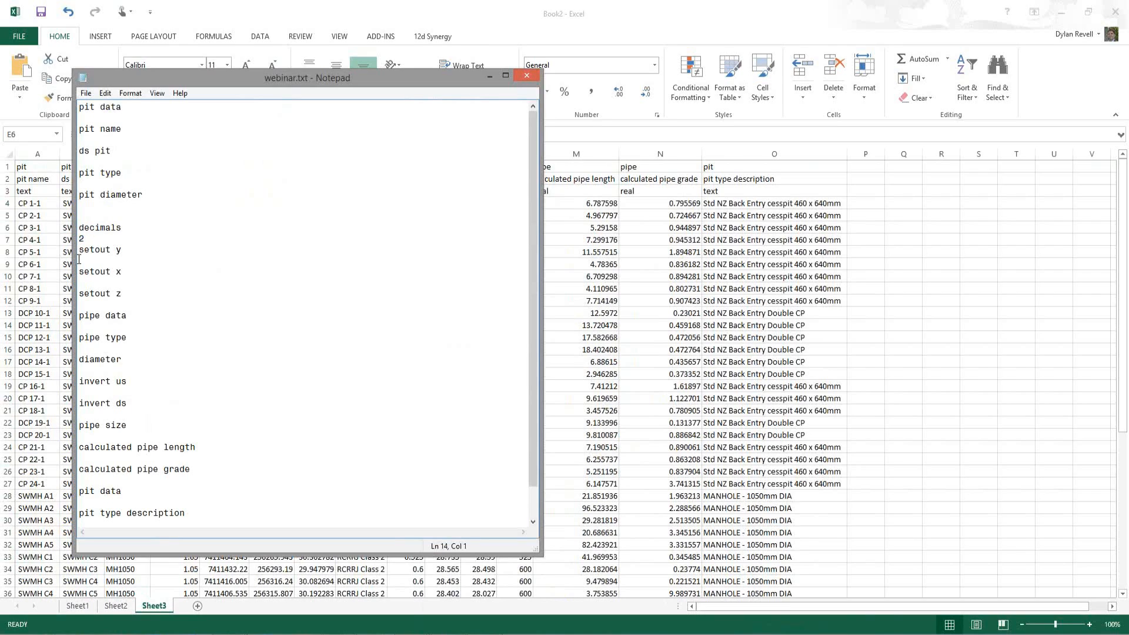
key(ctrl+v)
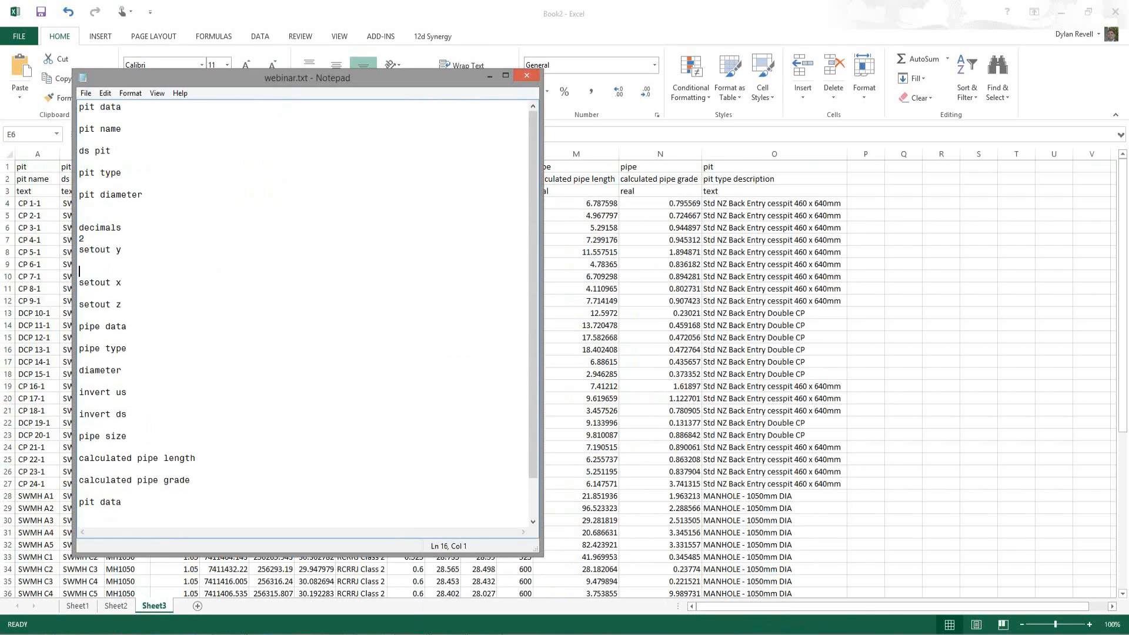
Step: Insert the copied "decimals" and "2" lines directly above "setout z", keeping a blank line after "setout x"
key(Down)
key(Down)
key(Return)
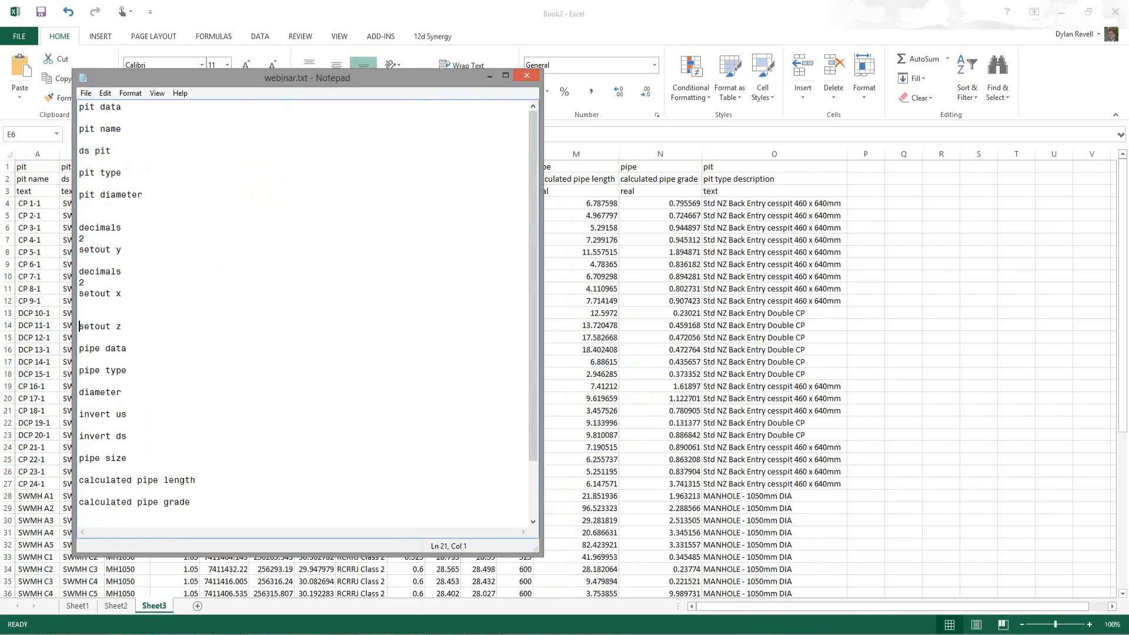
key(Up)
key(ctrl+v)
key(Down)
key(Down)
key(Down)
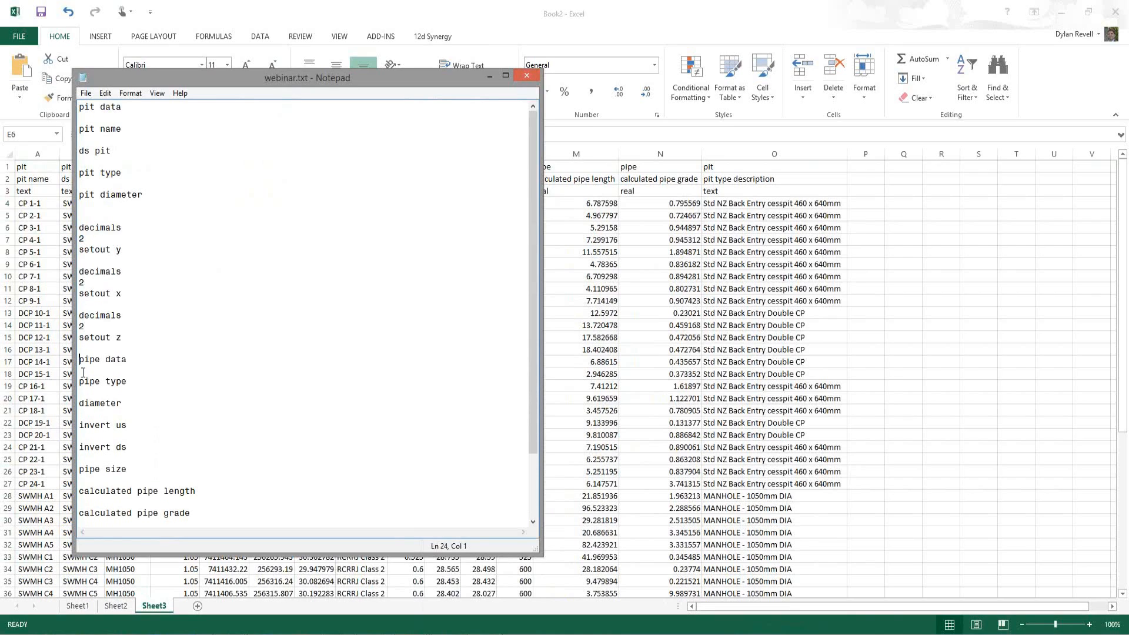
Step: Insert the copied "decimals" and "2" lines above both "invert us" and "invert ds" in the pipe data section
scroll(98, 335, down, 1)
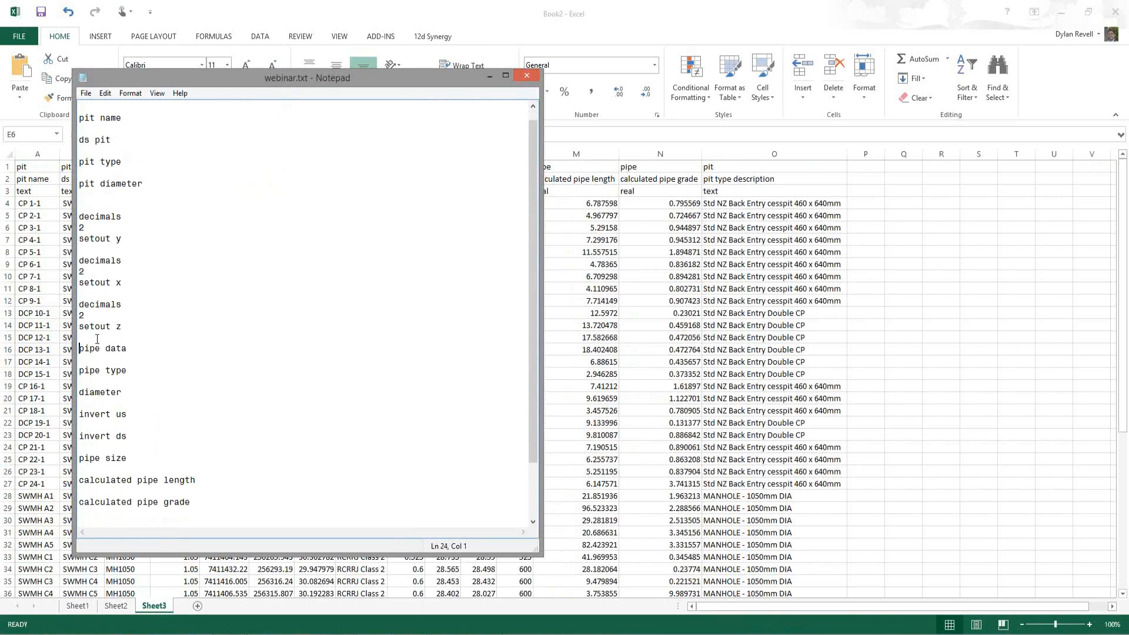
click(81, 414)
key(ctrl+v)
key(Return)
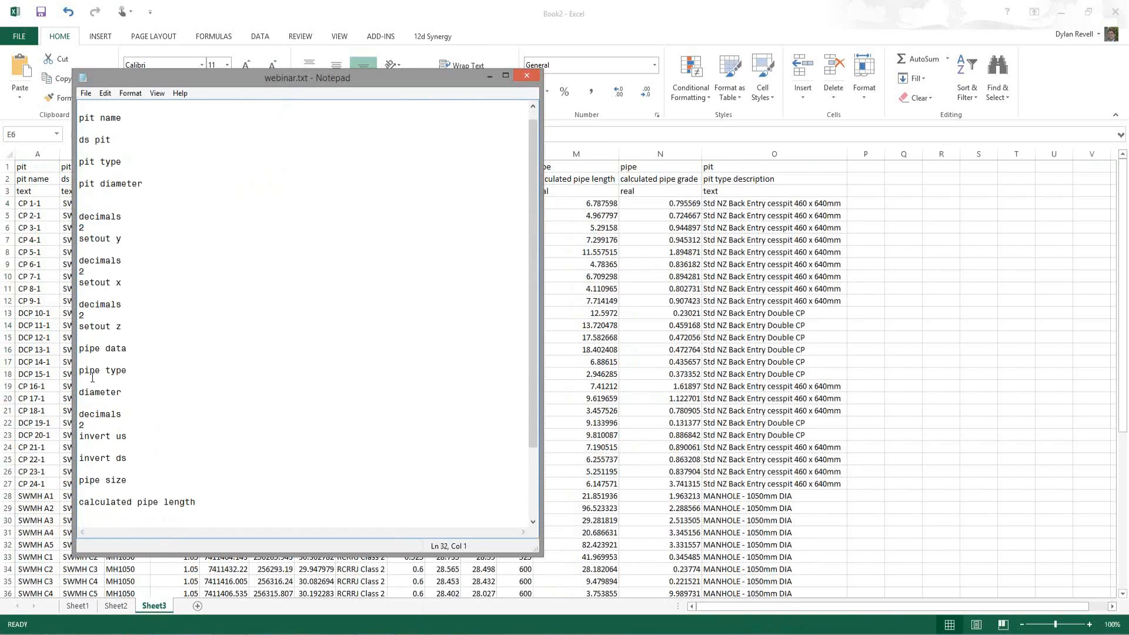
scroll(93, 383, down, 3)
click(80, 424)
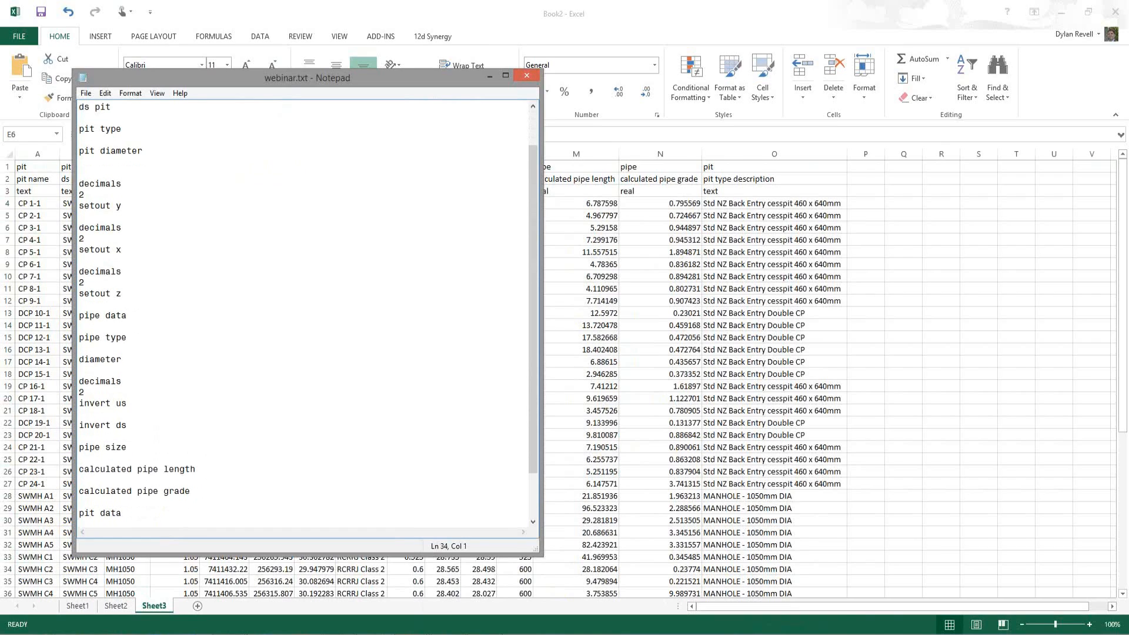
key(Return)
click(90, 423)
key(ctrl+v)
Step: Insert the copied "decimals" and "2" lines above both "calculated pipe length" and "calculated pipe grade"
scroll(127, 365, down, 2)
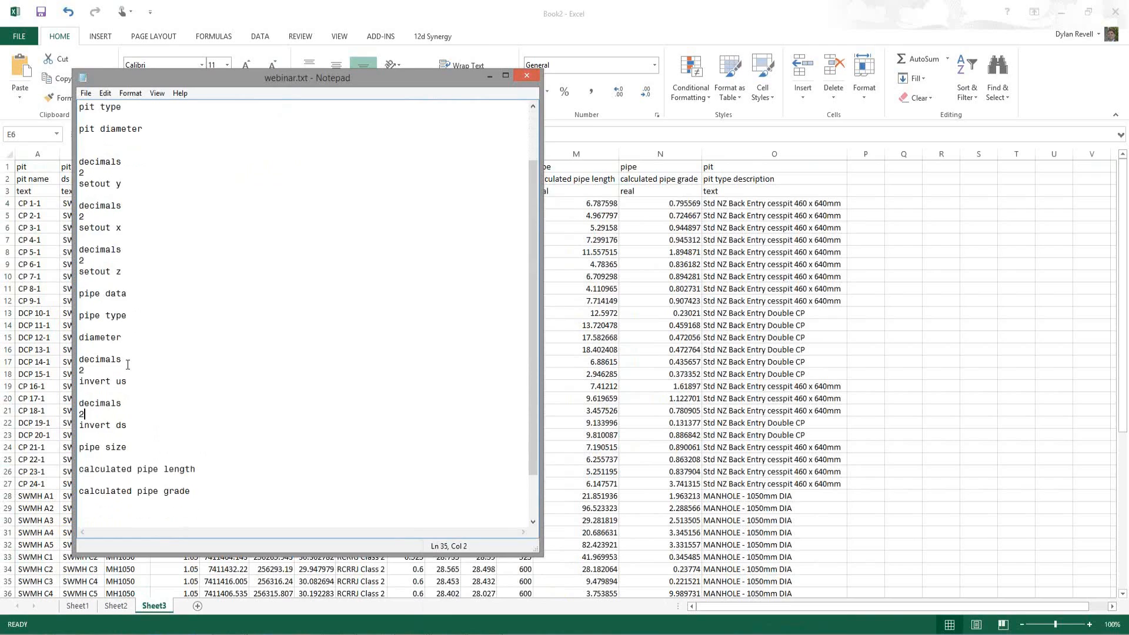
click(80, 415)
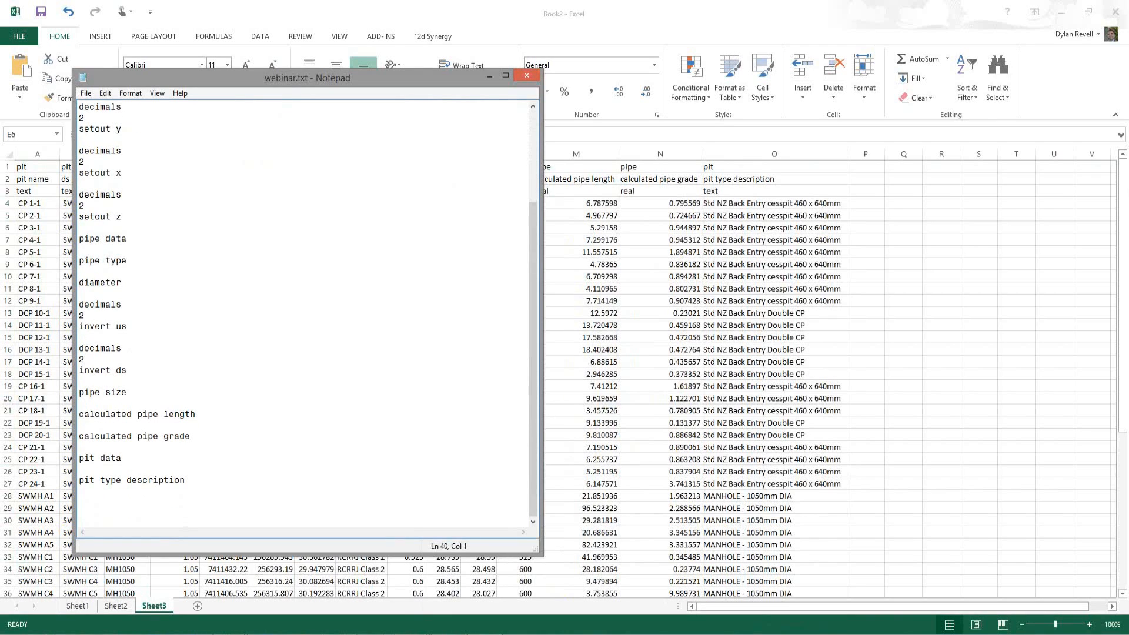
key(Return)
key(ctrl+v)
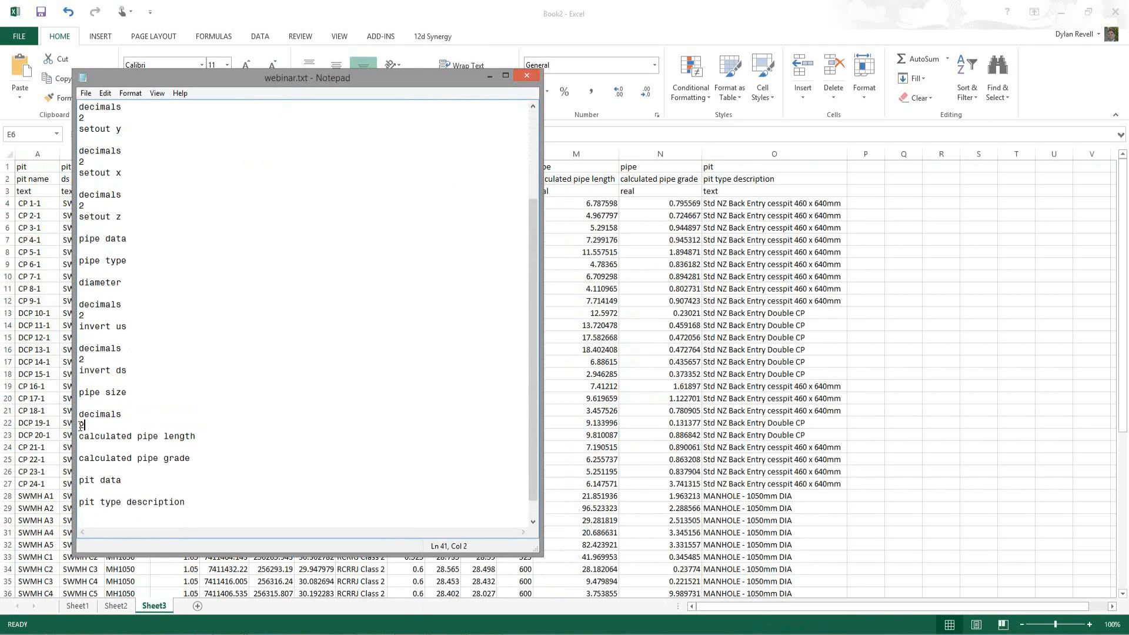
click(81, 454)
key(Return)
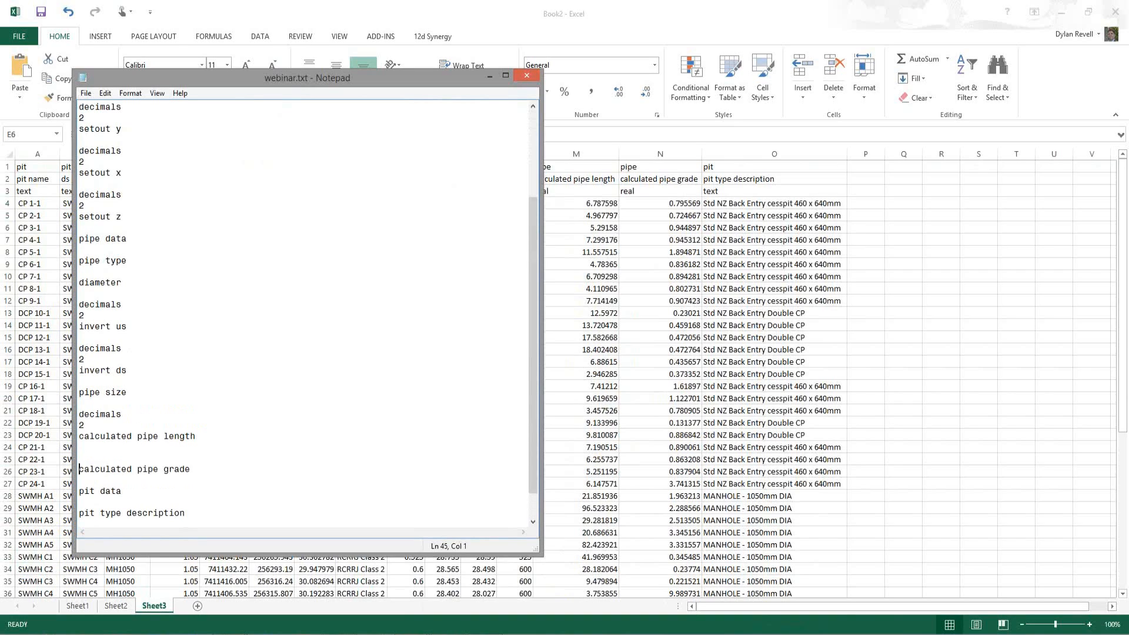
key(Up)
key(ctrl+v)
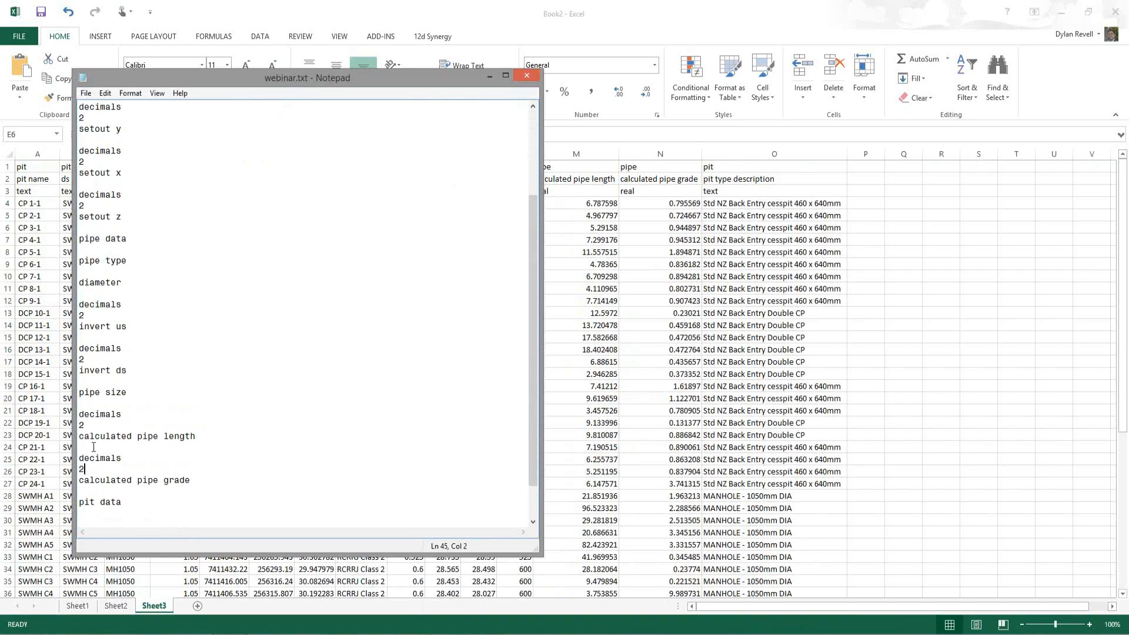
Step: Insert a "factor" line followed by "1000" directly above "diameter" in the pipe data section
click(128, 411)
text(factor)
key(Return)
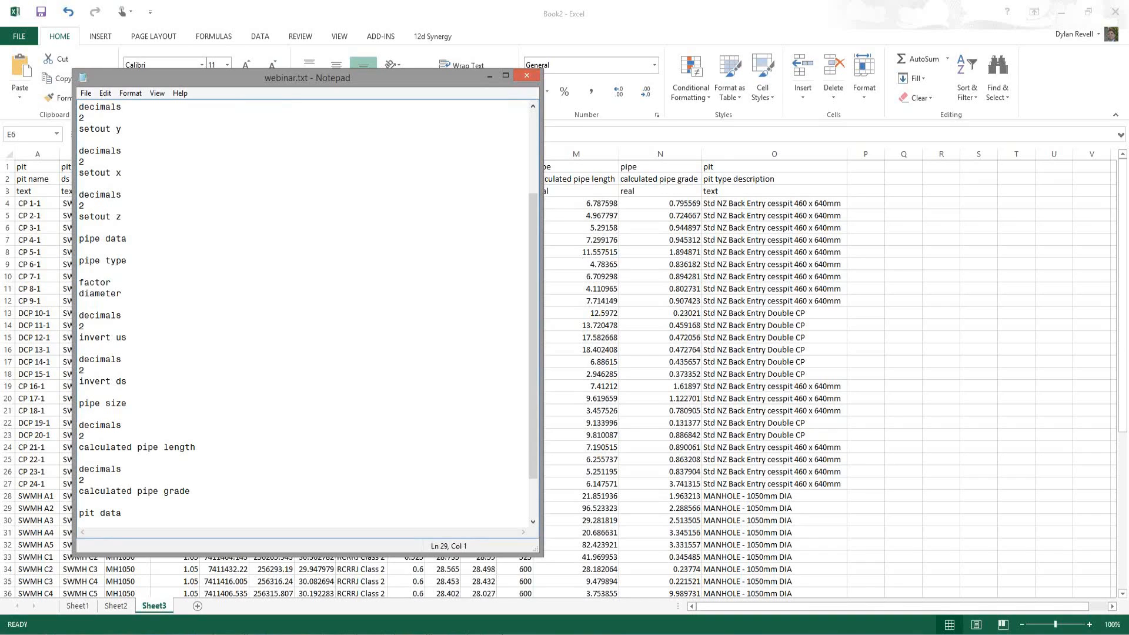
text(1000)
key(Return)
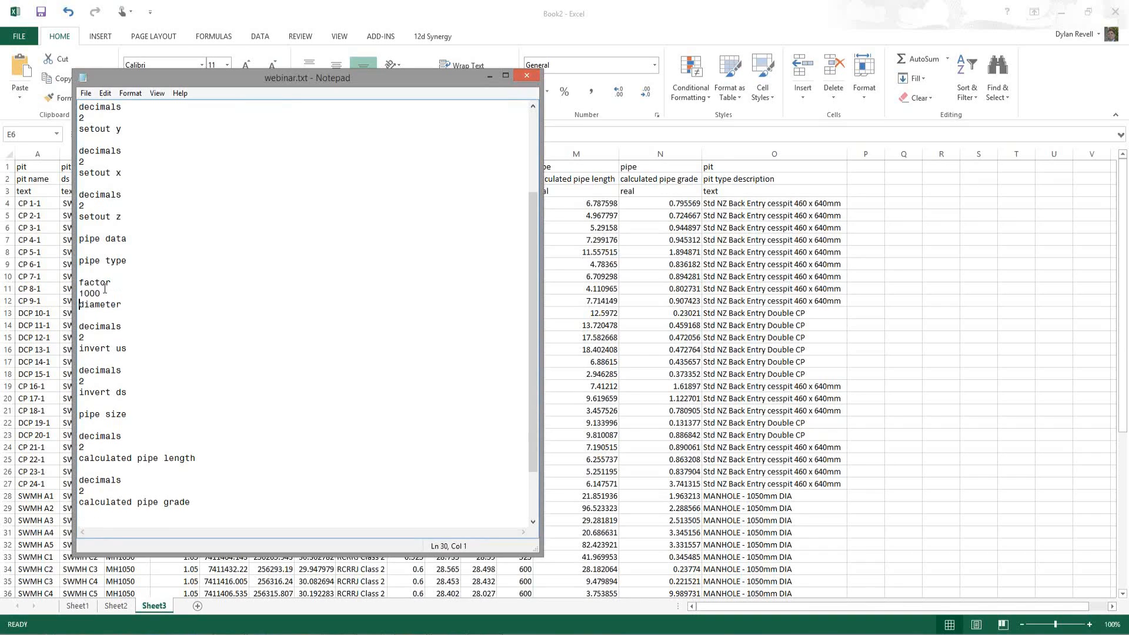
click(129, 305)
Step: Save webinar.txt, switch to 12d Model and rerun the drainage network export to the spreadsheet clipboard
click(85, 93)
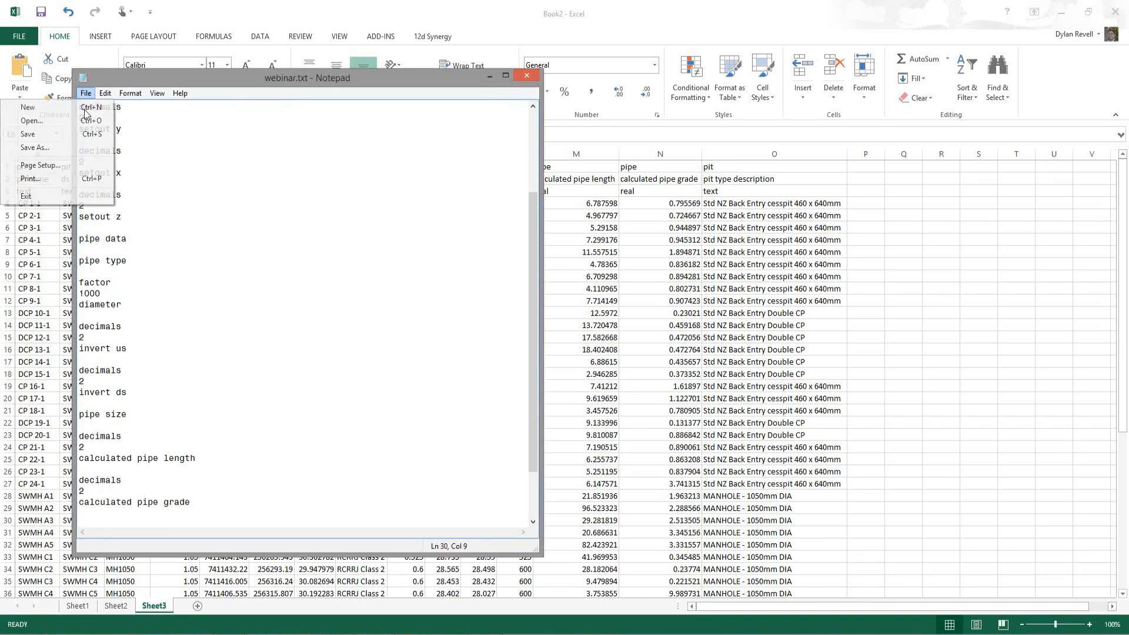
click(49, 136)
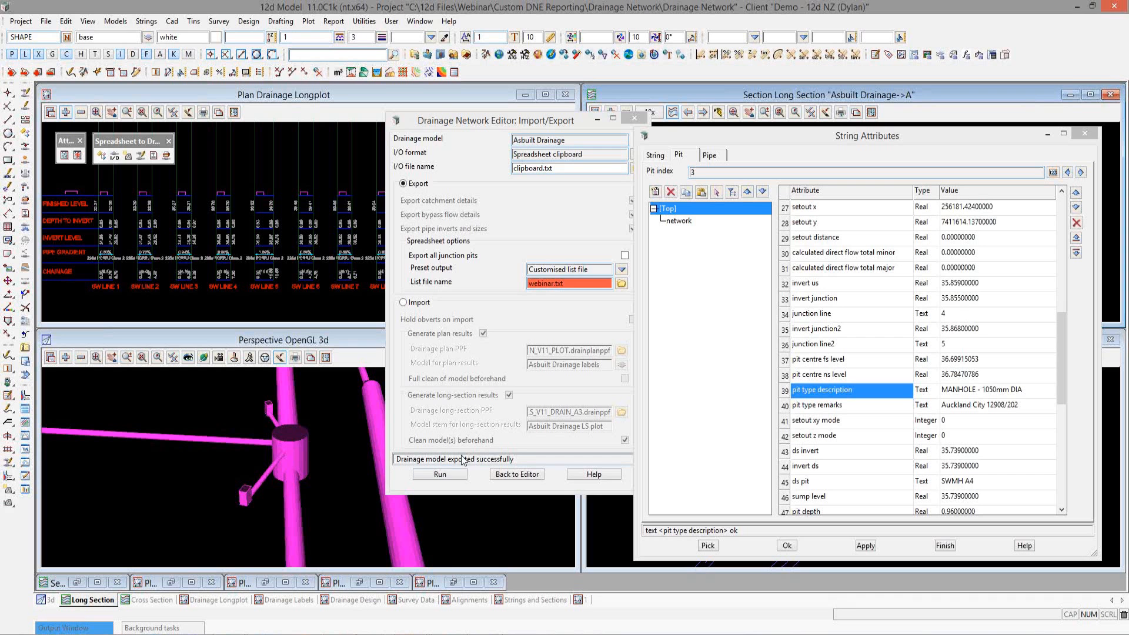
click(439, 473)
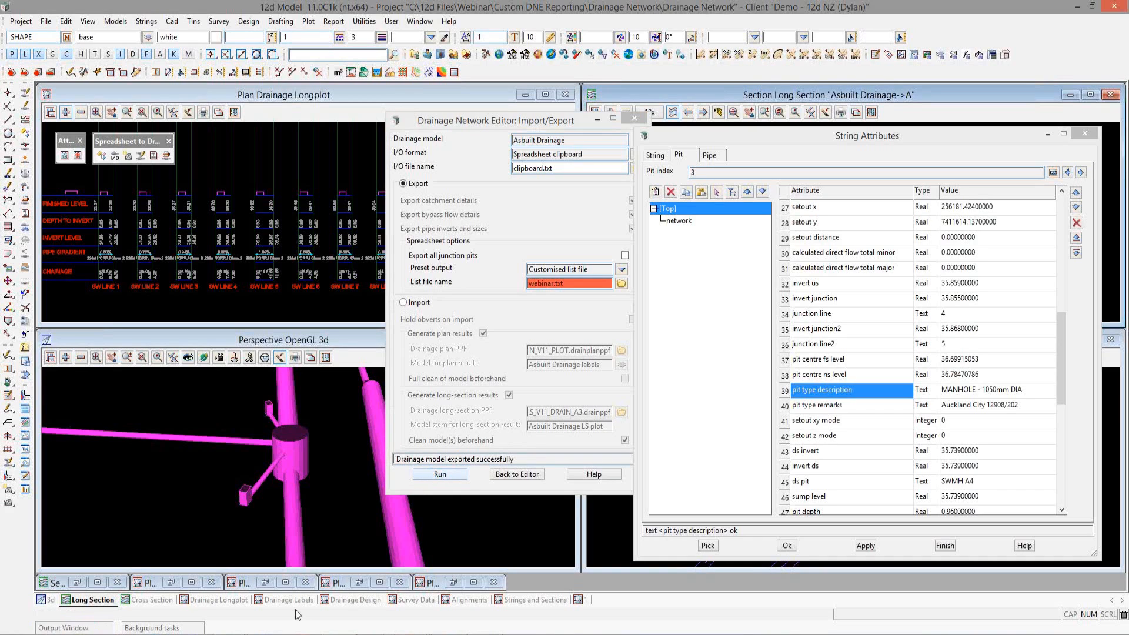
Step: Switch to the Excel workbook Book2, paste the export as text at A1 of a new Sheet4 and fit all column widths
mouse_move(204, 604)
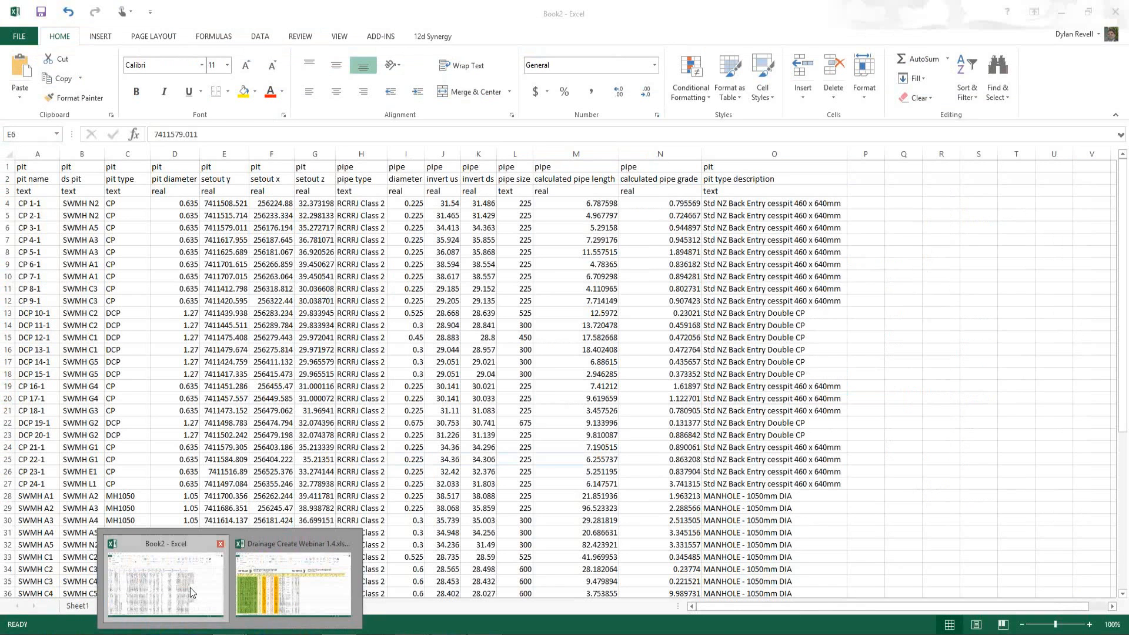
click(190, 587)
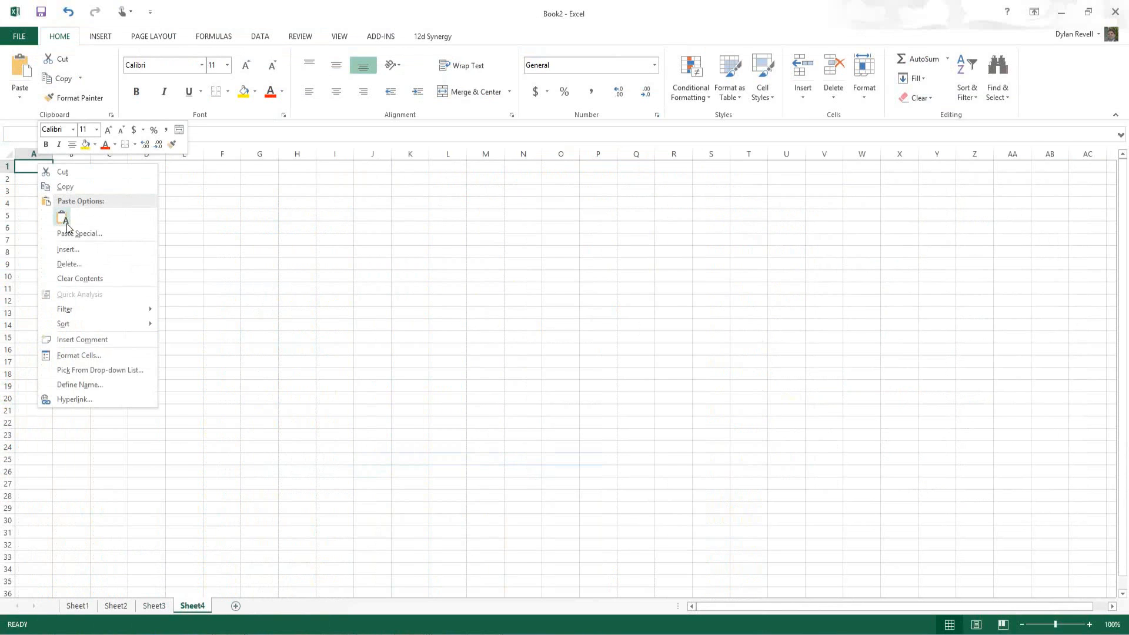
click(66, 223)
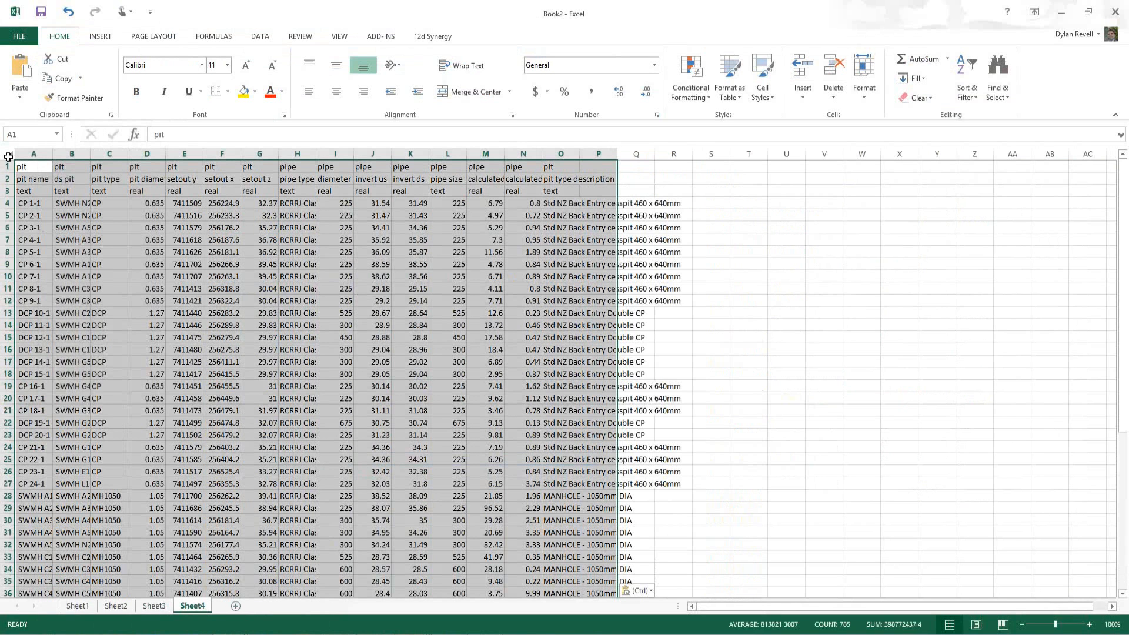
click(8, 156)
double_click(165, 153)
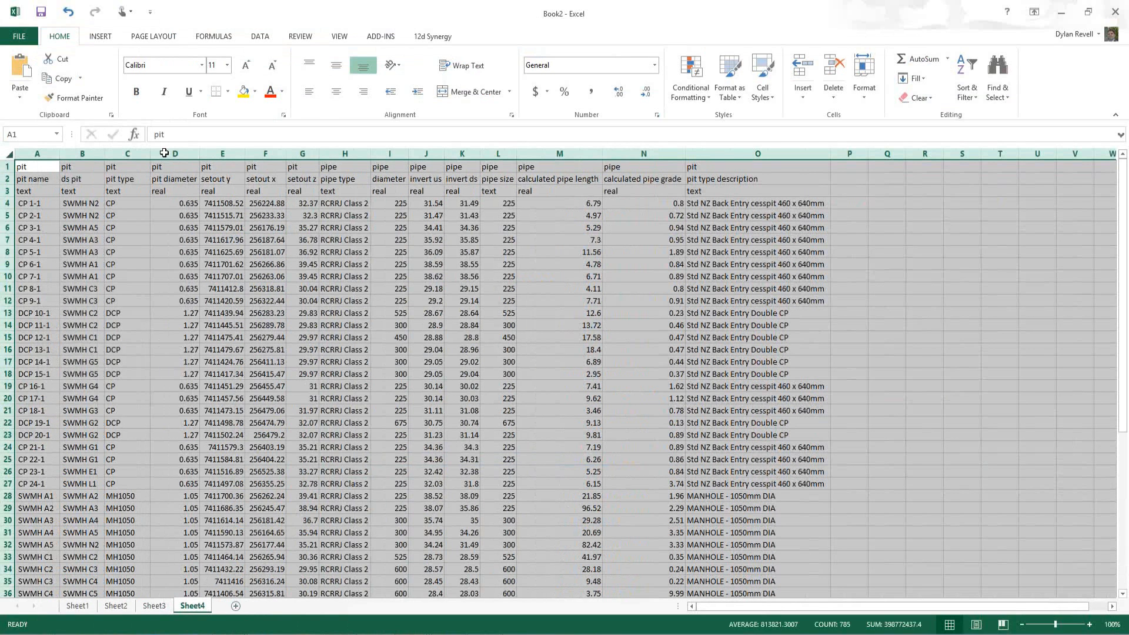
Step: Examine the pipe diameters, setout and invert decimals, and the three heading rows on Sheet4
click(259, 203)
drag(391, 203, 401, 319)
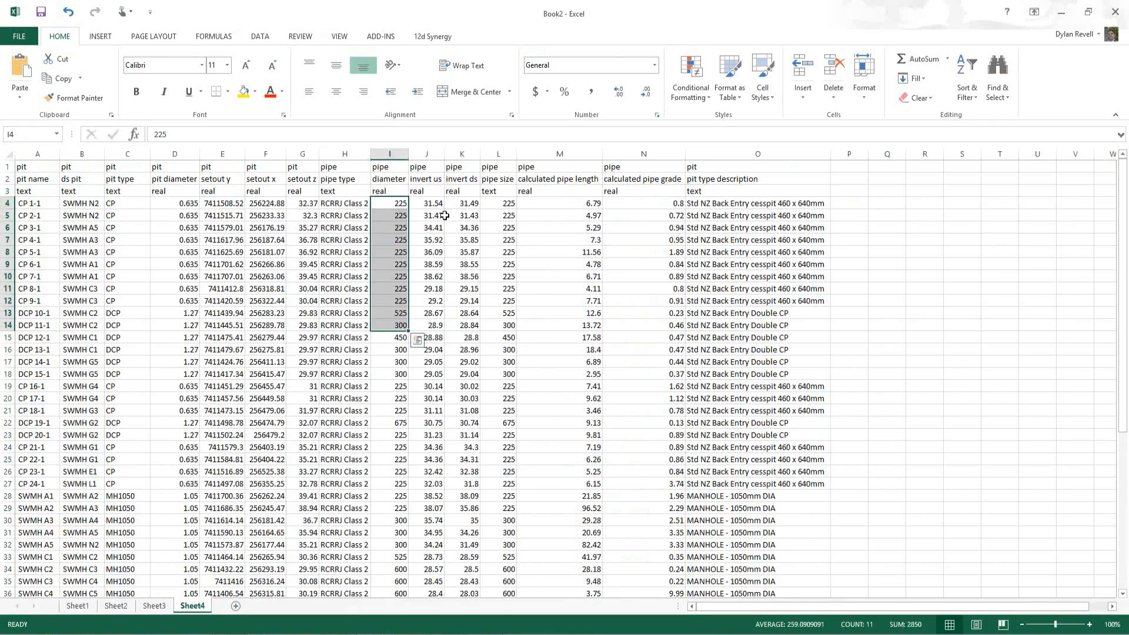
click(467, 203)
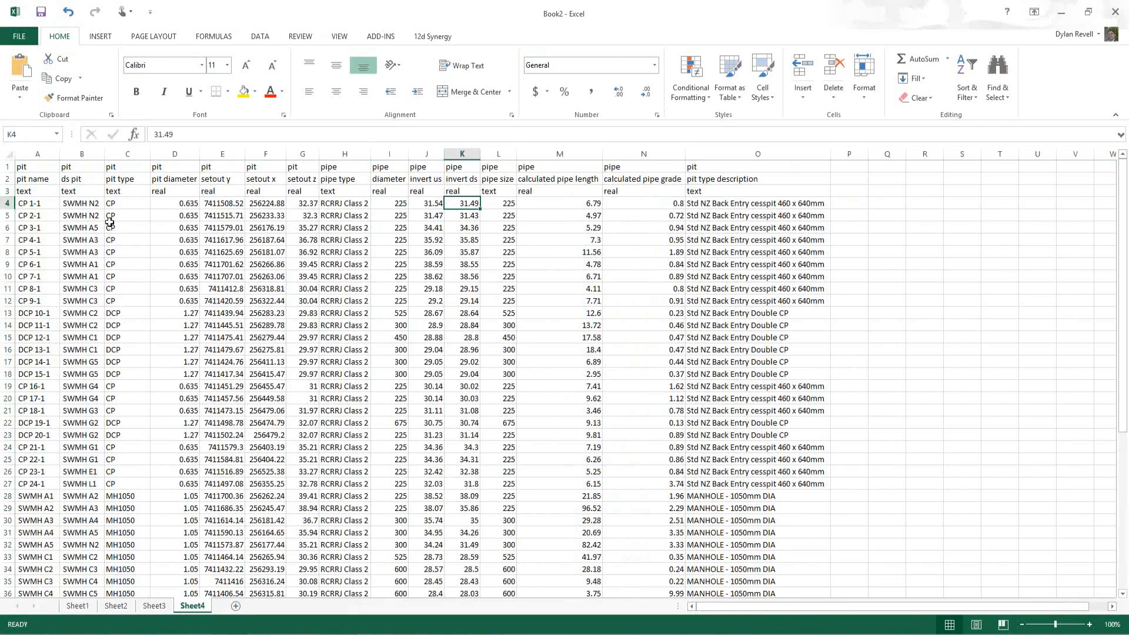
click(42, 170)
drag(44, 174, 69, 188)
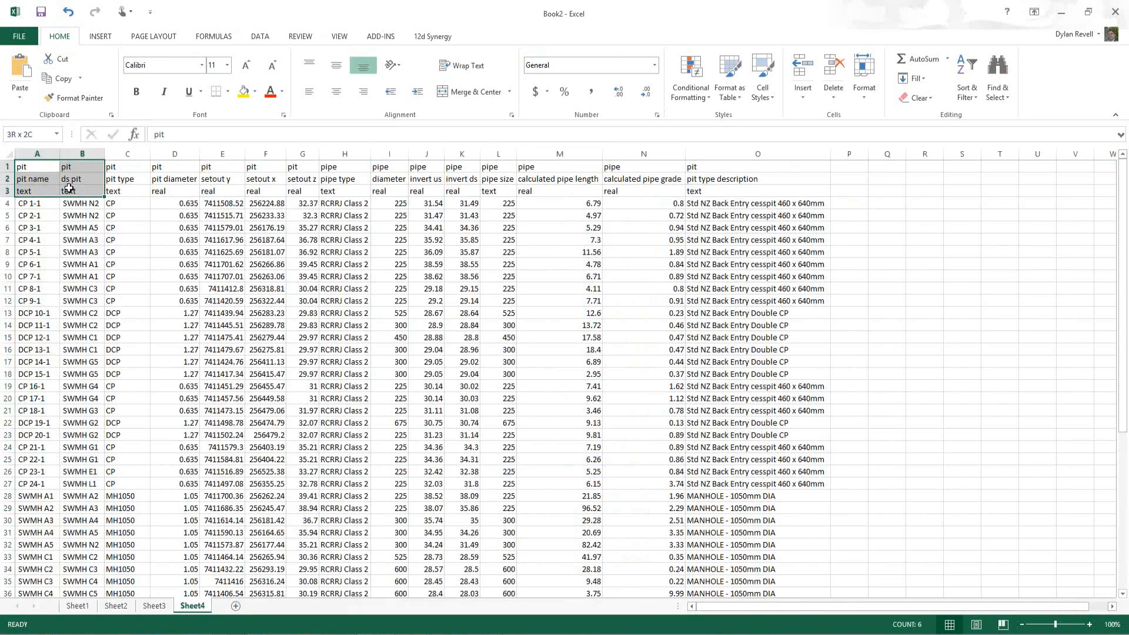
click(69, 188)
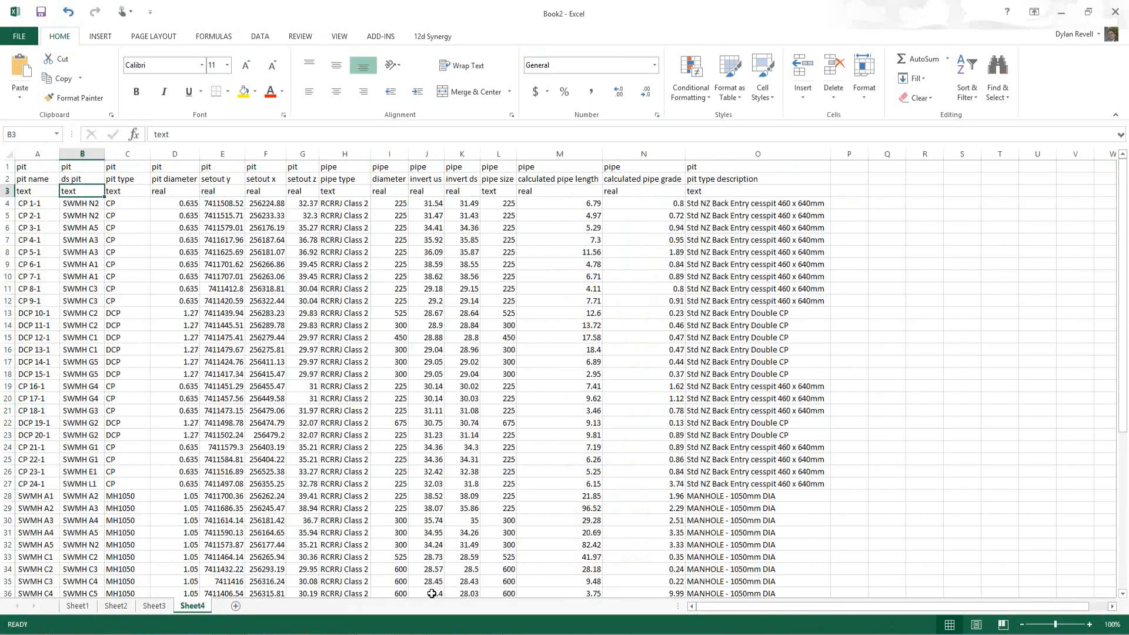
Step: Return to webinar.txt in Notepad and add a "header" line with blank lines below it, above the first "decimals" entry
mouse_move(485, 634)
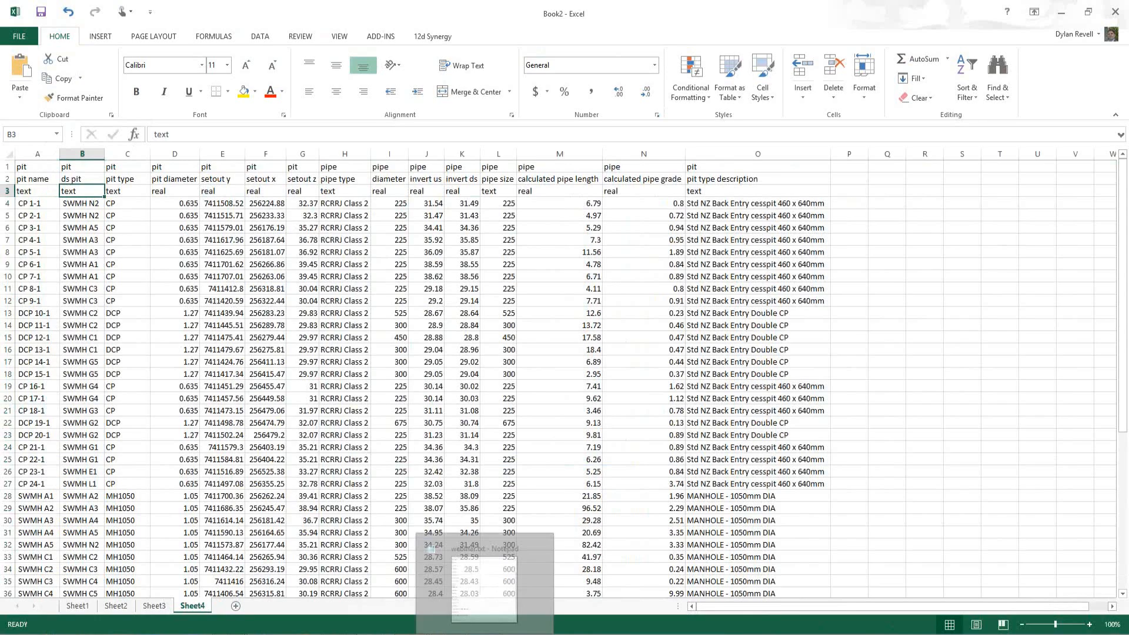
click(485, 582)
click(80, 107)
key(Return)
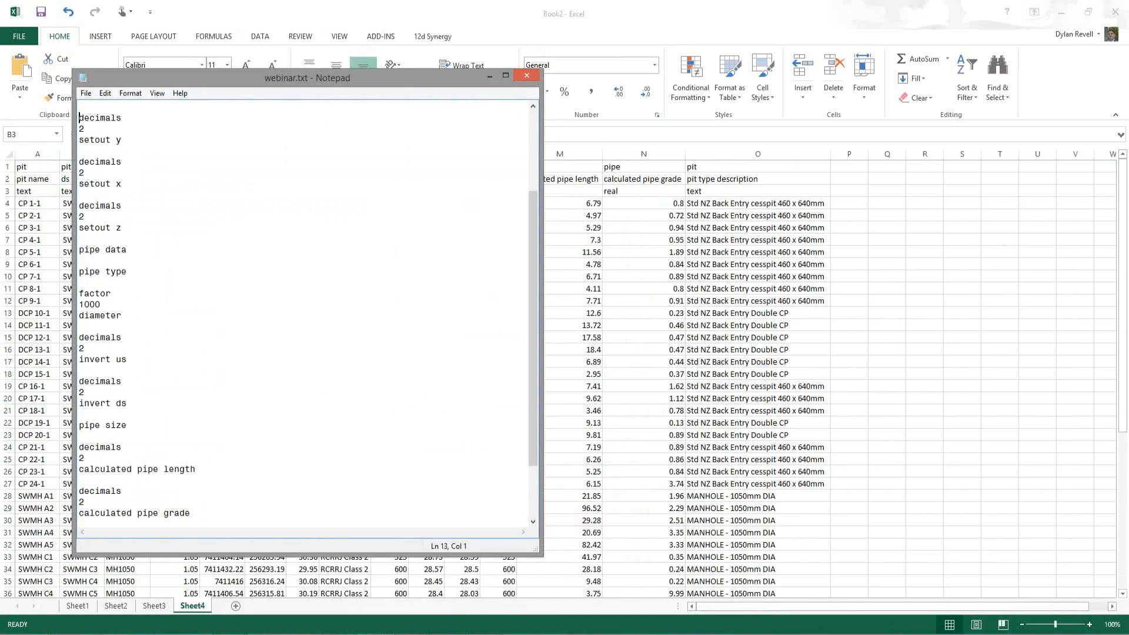
key(Return)
key(Up)
key(Up)
text(header)
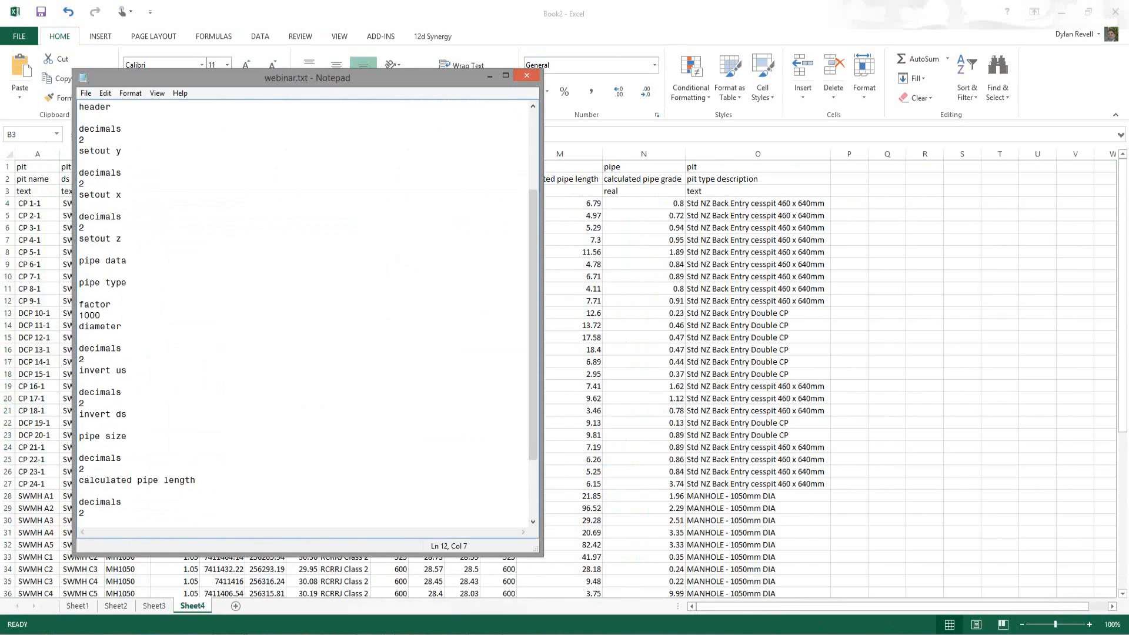
key(Return)
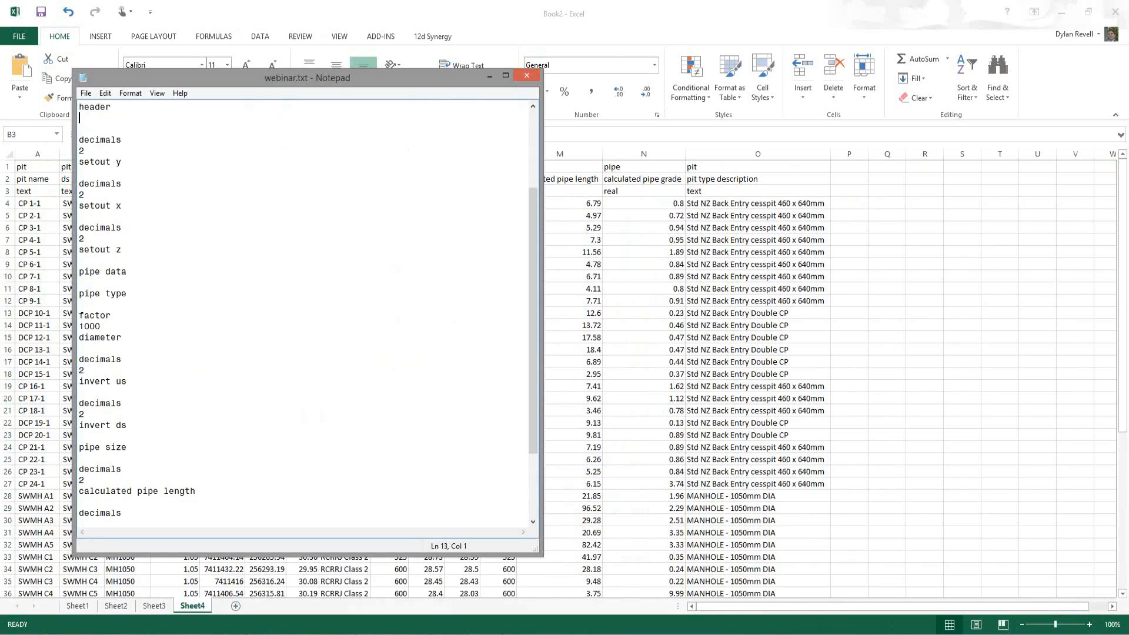
Step: Move the "header" line to the very start of webinar.txt, leaving blank lines between it and "pit data"
scroll(47, 128, up, 2)
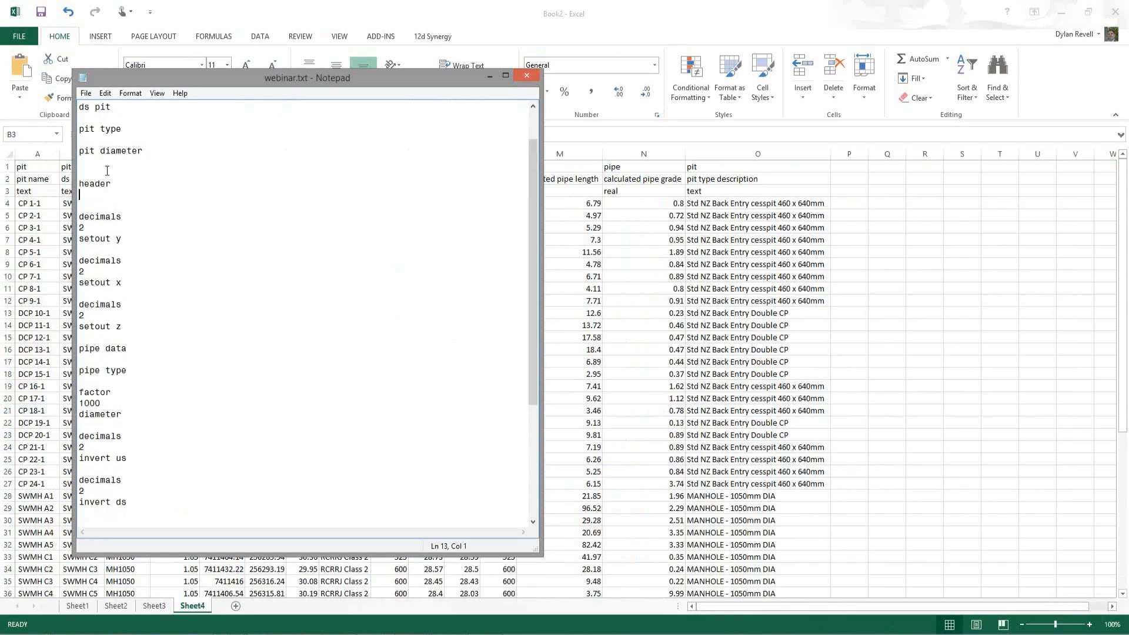
drag(111, 183, 73, 188)
key(ctrl+c)
key(Delete)
key(ctrl+Home)
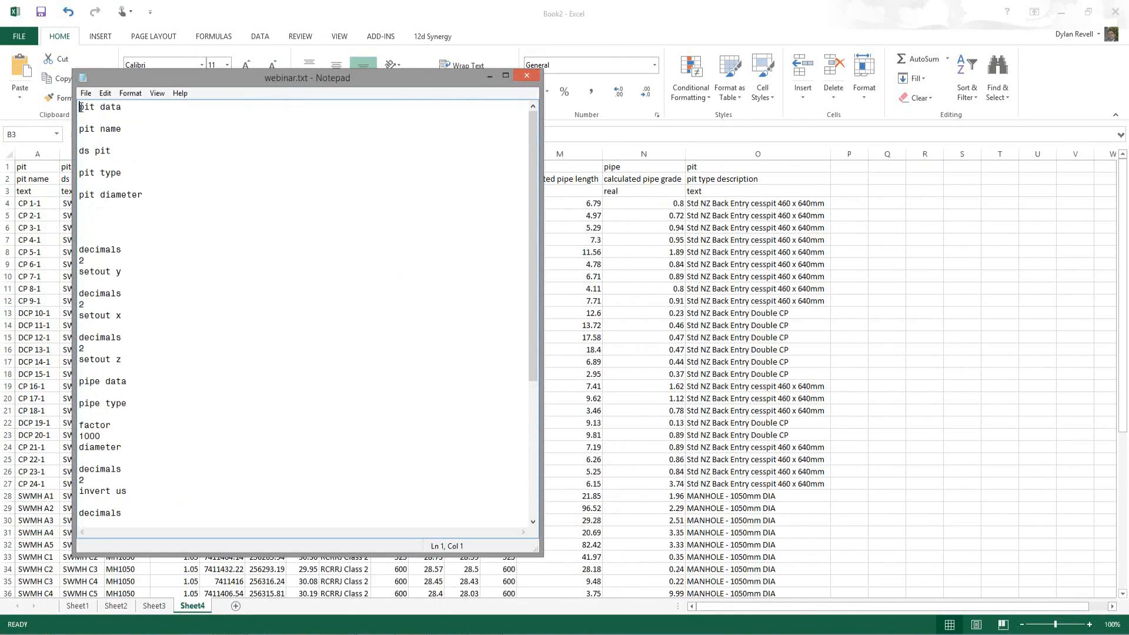
key(Return)
key(Return)
key(Up)
key(Up)
key(ctrl+v)
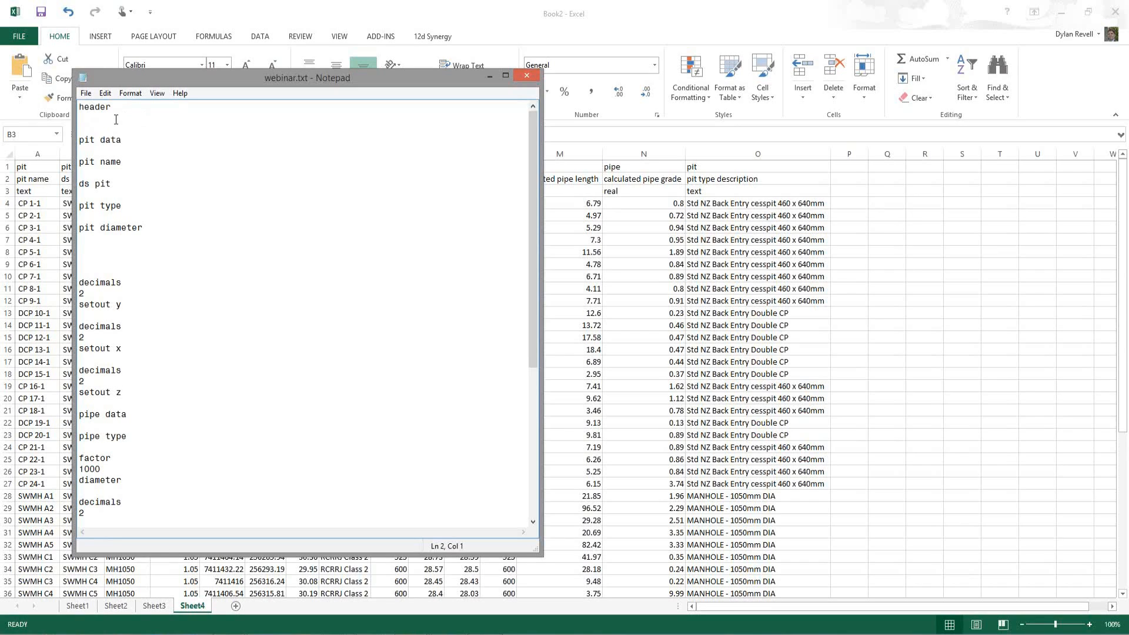
Step: Enter the tab-separated column headings "Pit I.D", "To Pit", "Pit Type", "Pit Size" and "Northing" on the line below "header"
text(Pit I.D To Pit)
text(Pit Type)
key(Tab)
text(Pit Size	Northing)
key(Tab)
Step: Add the column headings "Easting" and "Lid Level" after "Northing" on the header line of webinar.txt
text(Eas)
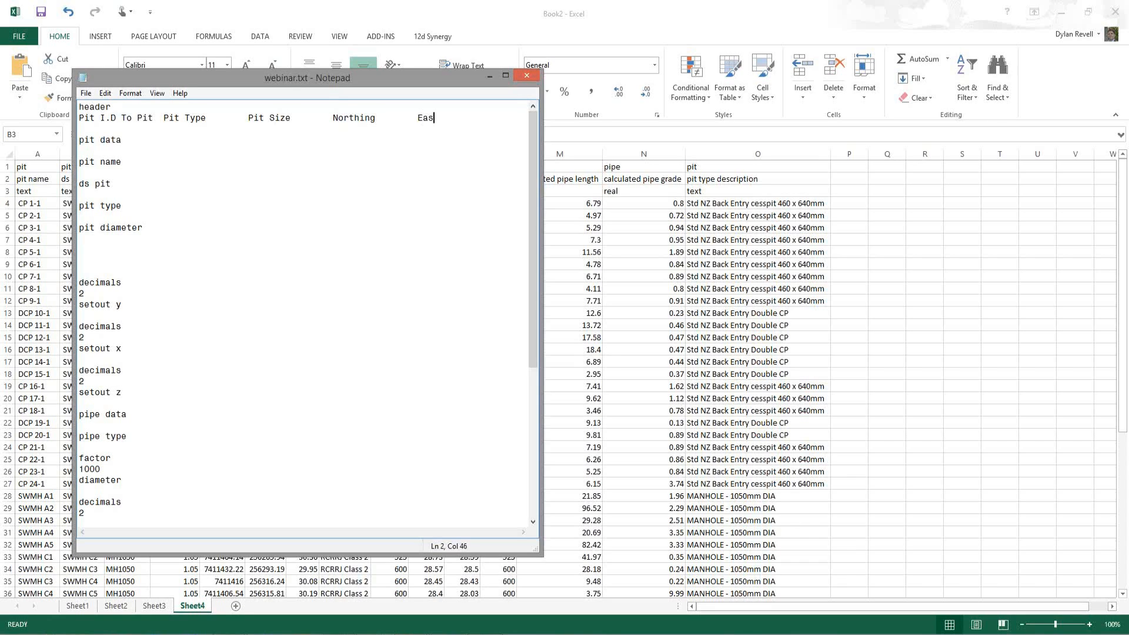
text(ting Lid Livel)
key(BackSpace)
key(BackSpace)
key(BackSpace)
key(BackSpace)
text(evel)
key(Tab)
Step: Continue the header line with the column headings "Pipe Type" and "Pipe Diameter"
text(Pipe T)
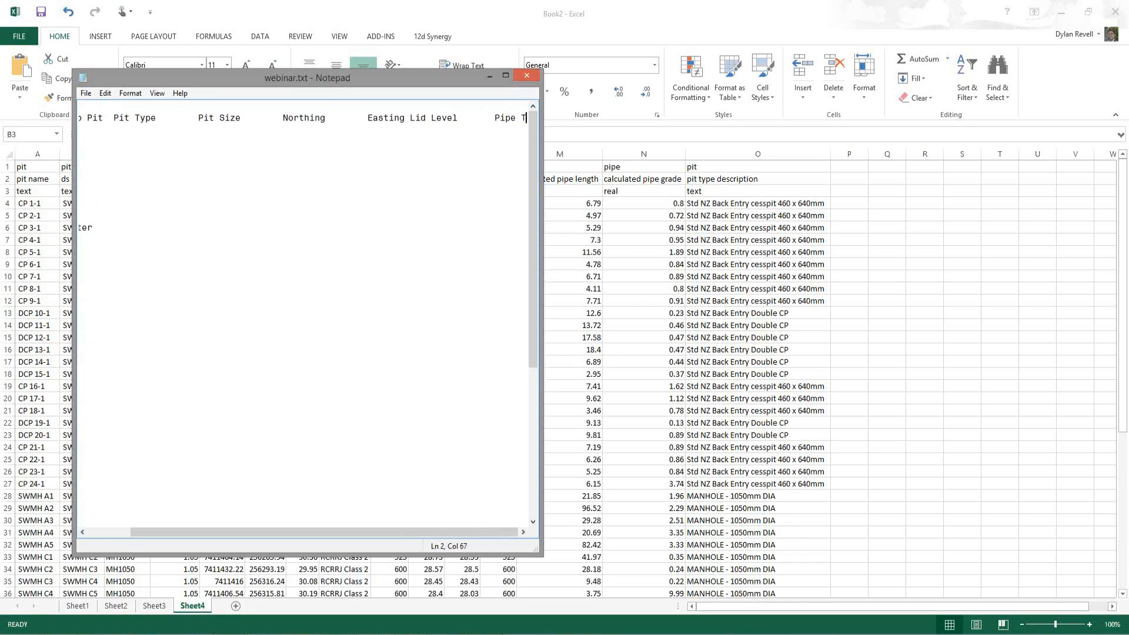
text(ype)
key(Tab)
text(P)
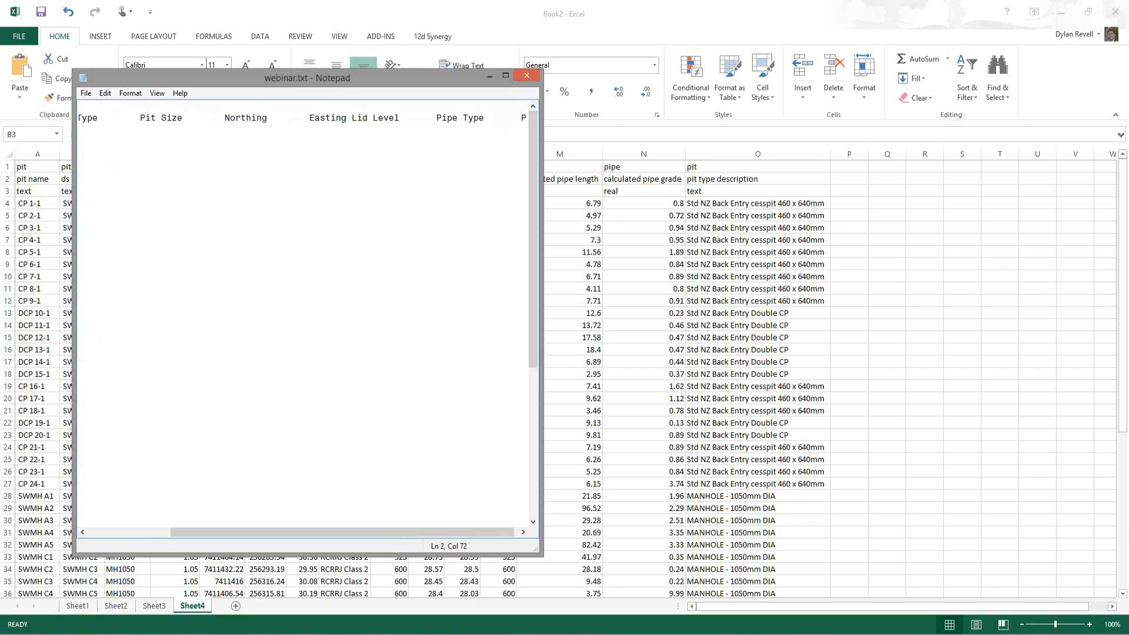
text(ipe Diam)
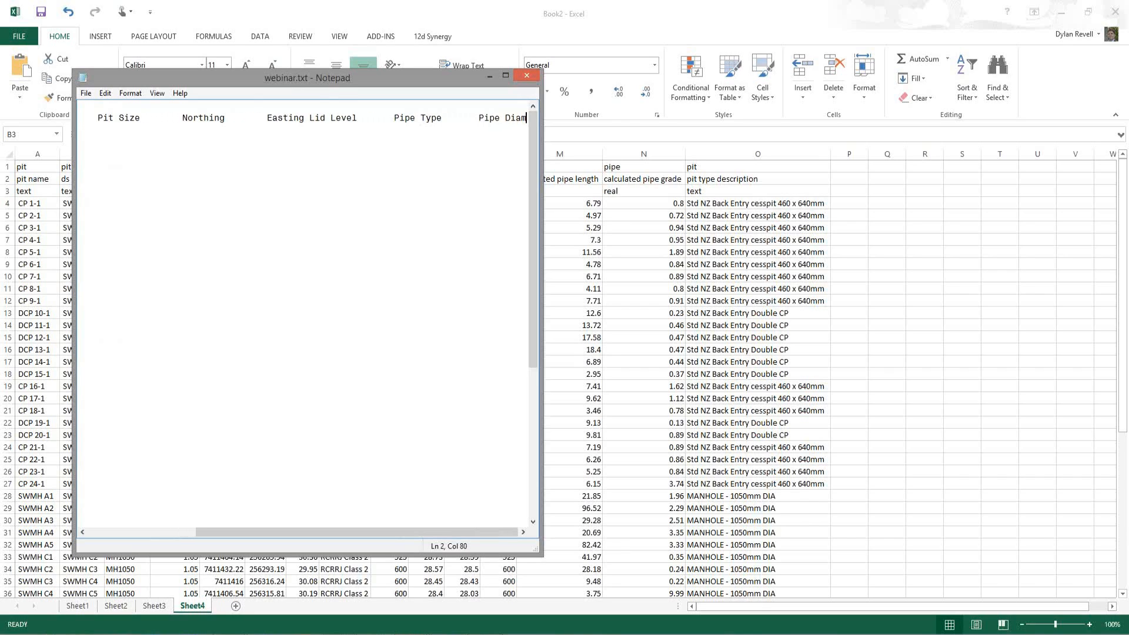
text(eter)
key(Tab)
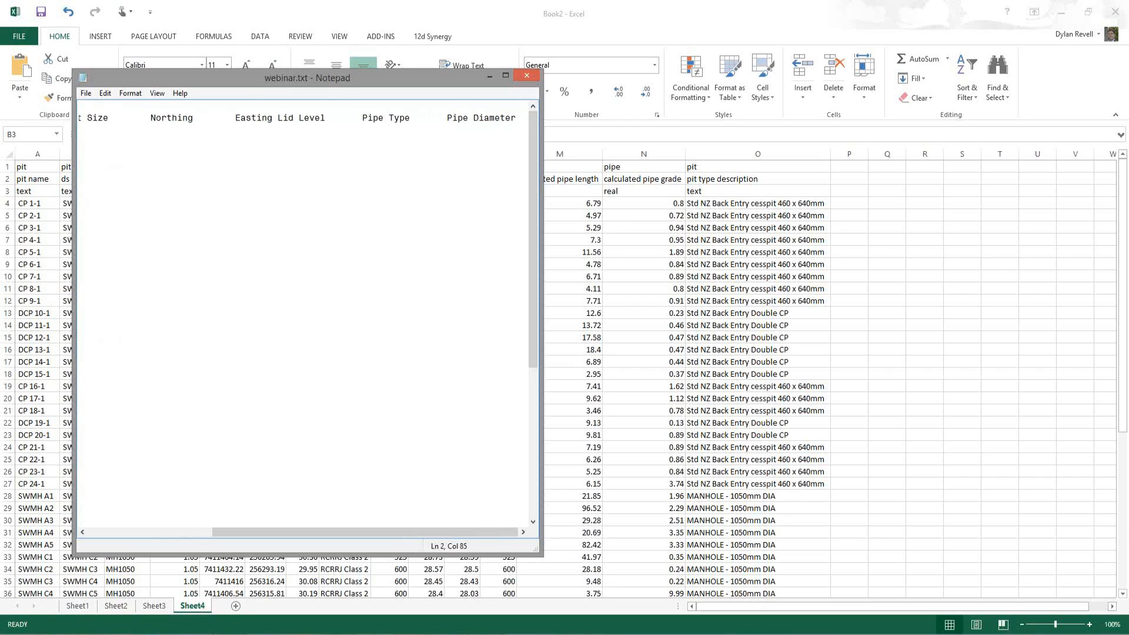
Step: Complete the header line with the headings "US Invert", "DS Invert", "Length" and "Grade"
text(US Invert)
key(Tab)
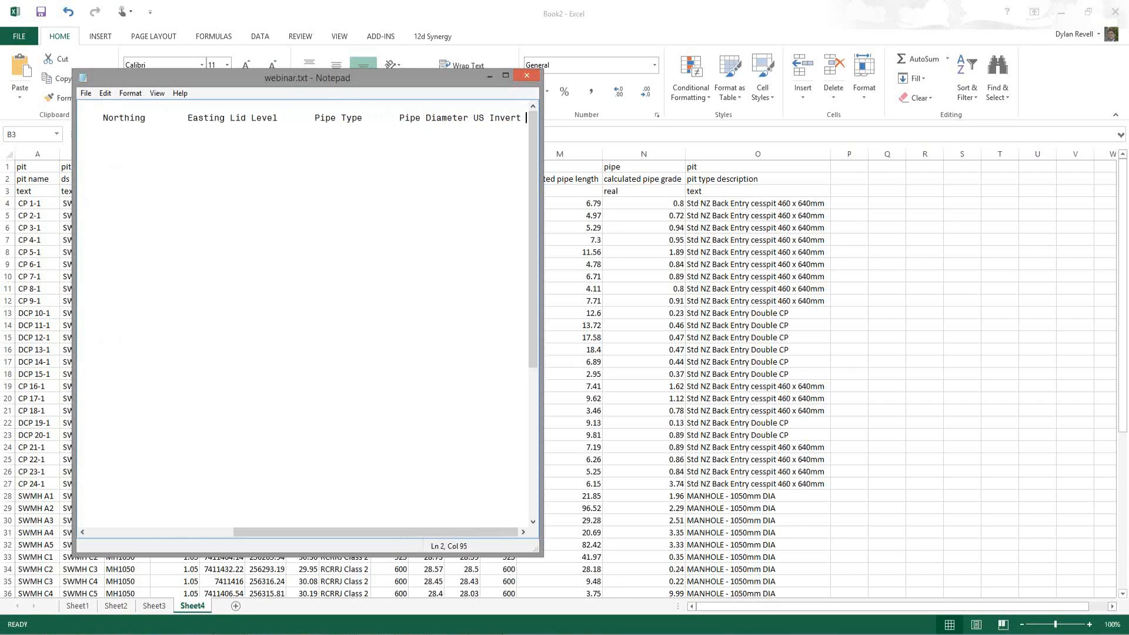
text(DS I)
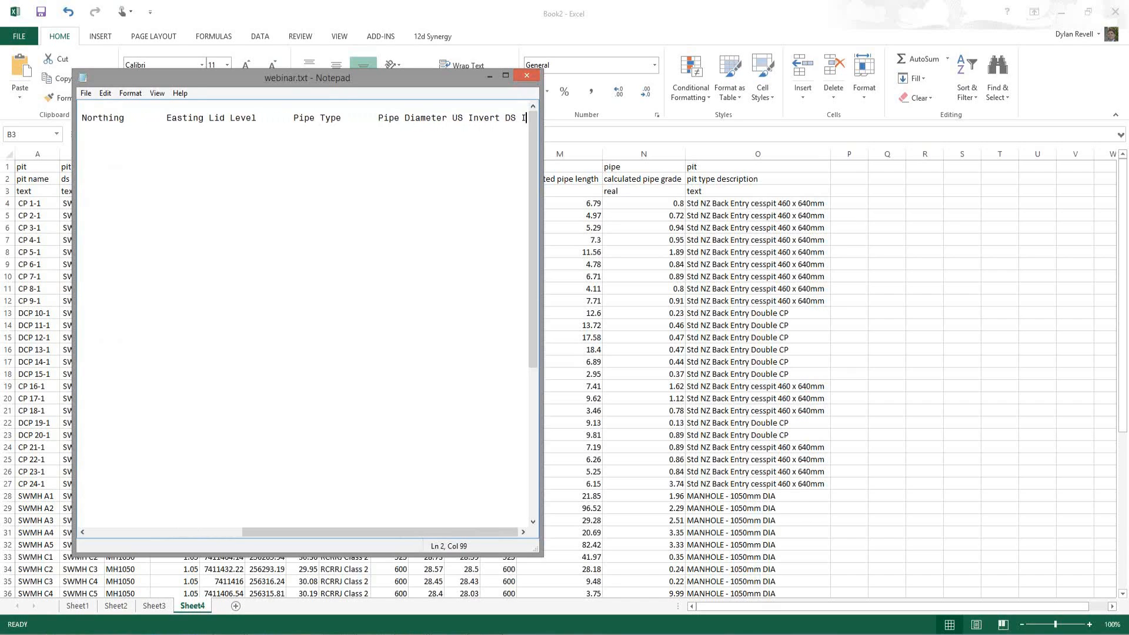
text(nvert)
key(Tab)
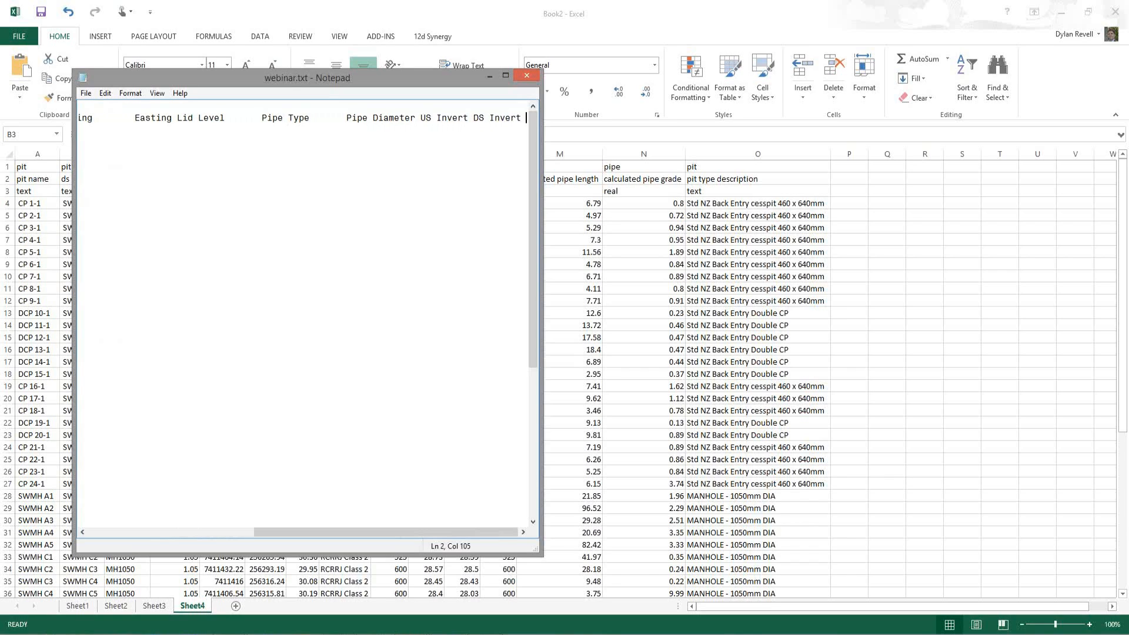
text(Length)
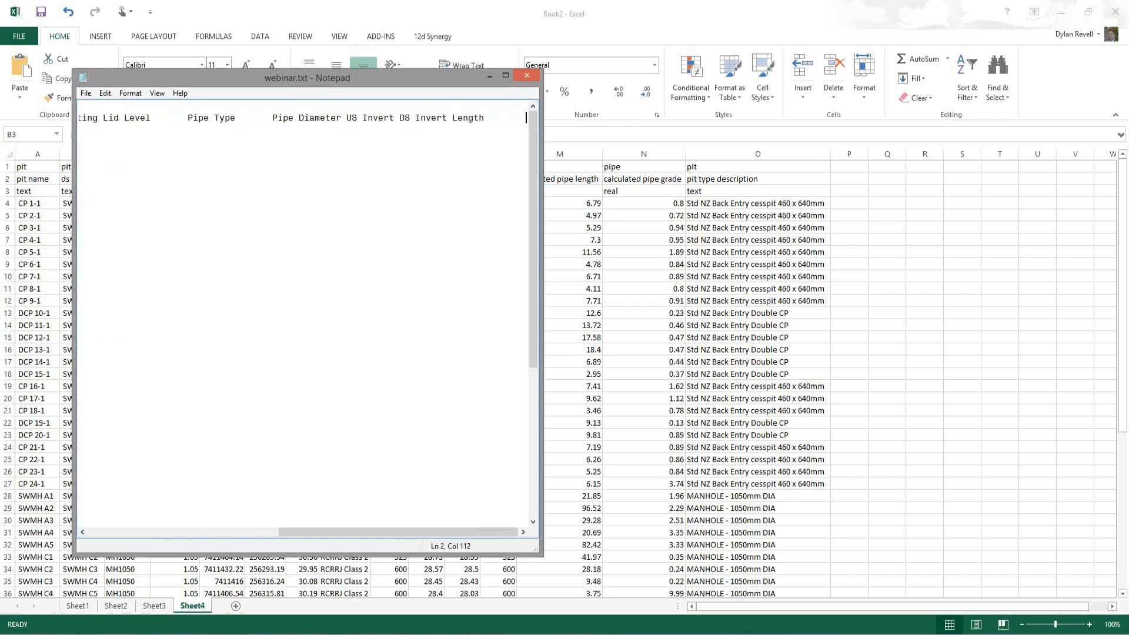
key(Tab)
text(Grade)
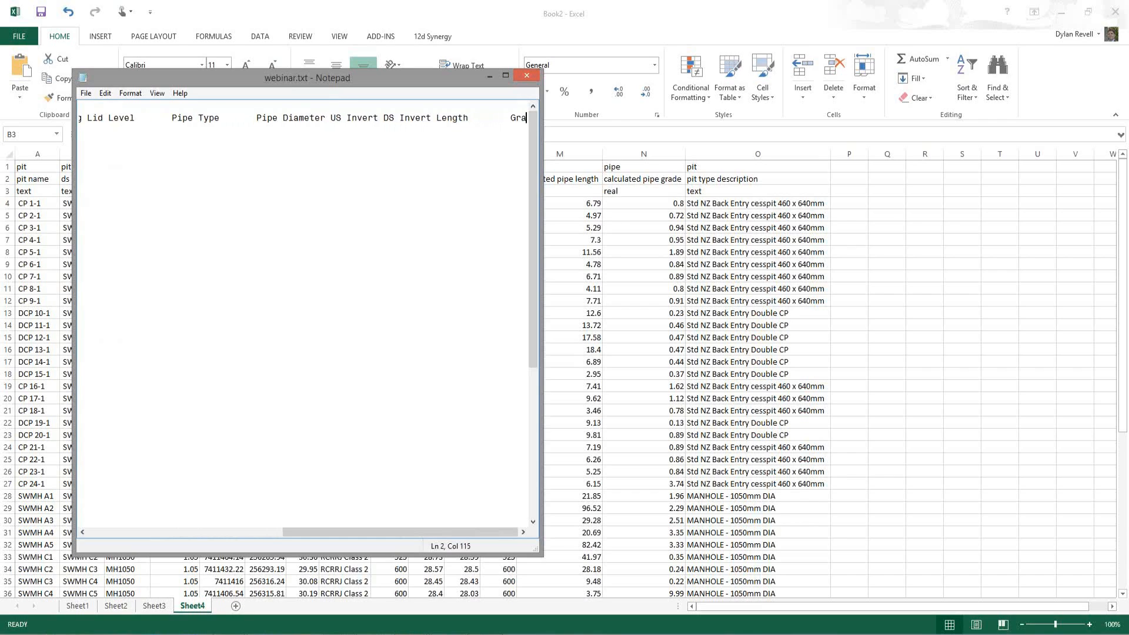
Step: Save webinar.txt and rerun the spreadsheet clipboard export from the Drainage Network Editor in 12d Model
click(218, 435)
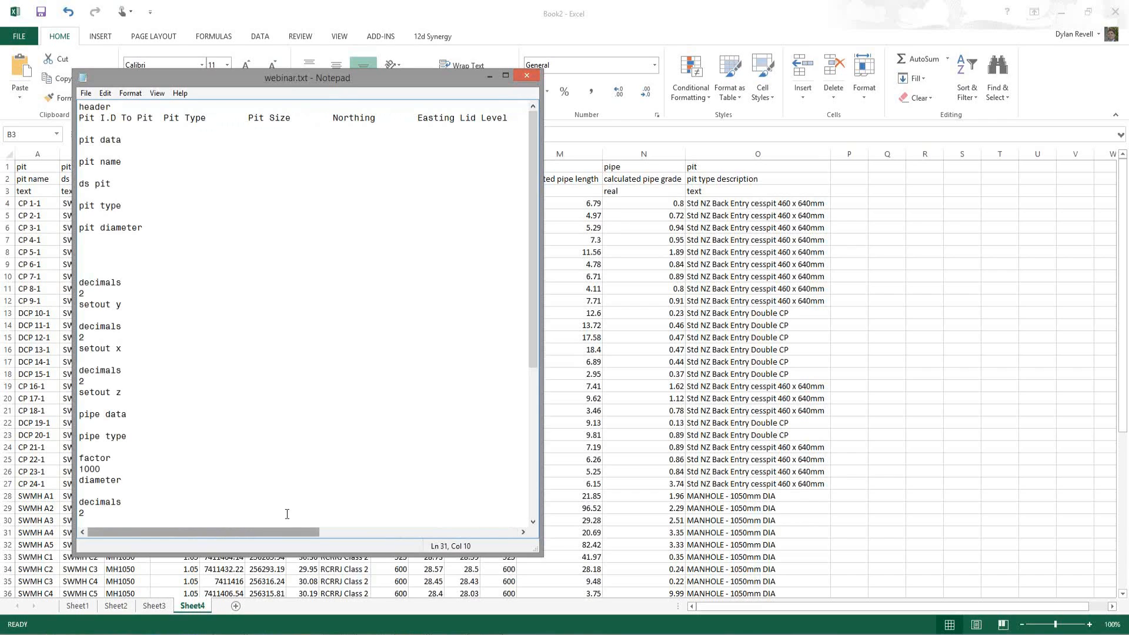
click(137, 149)
click(85, 93)
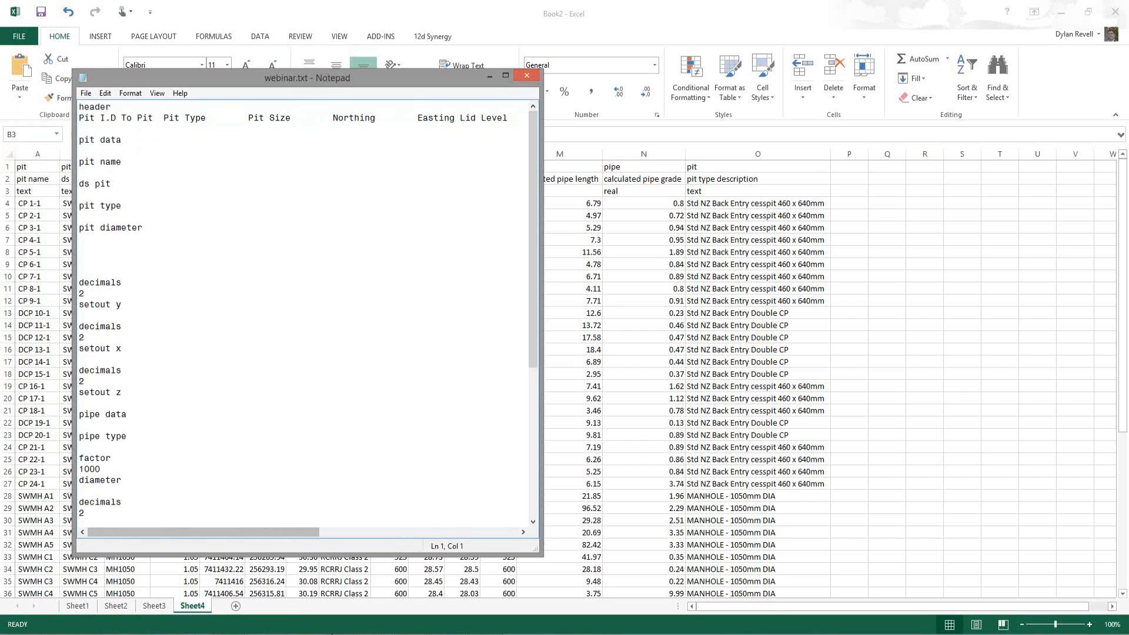
key(alt+Tab)
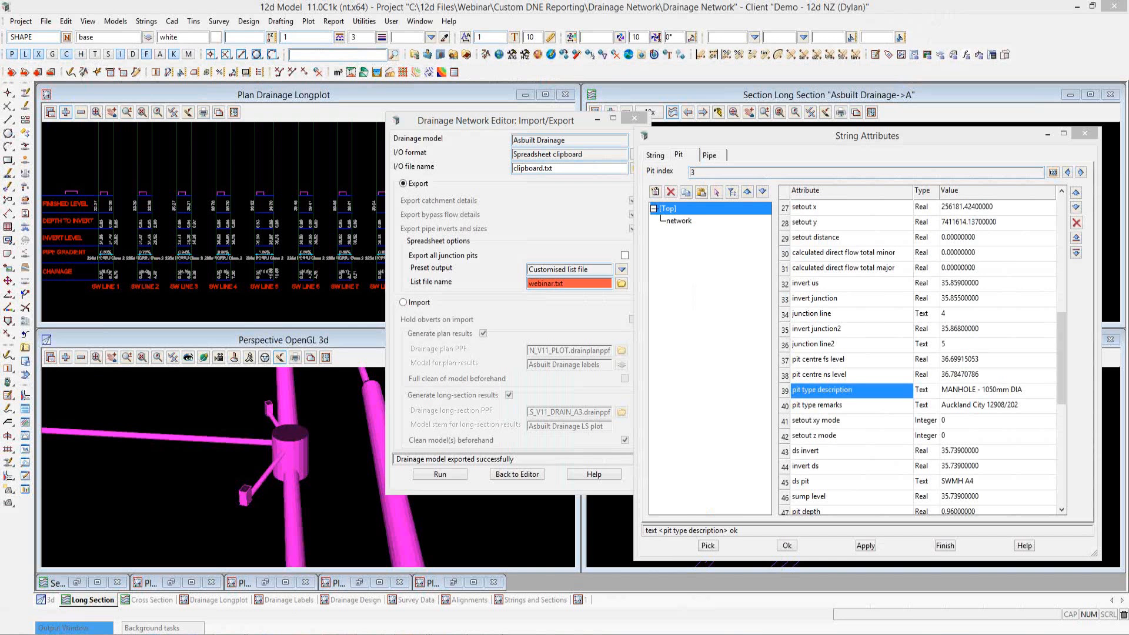
click(436, 474)
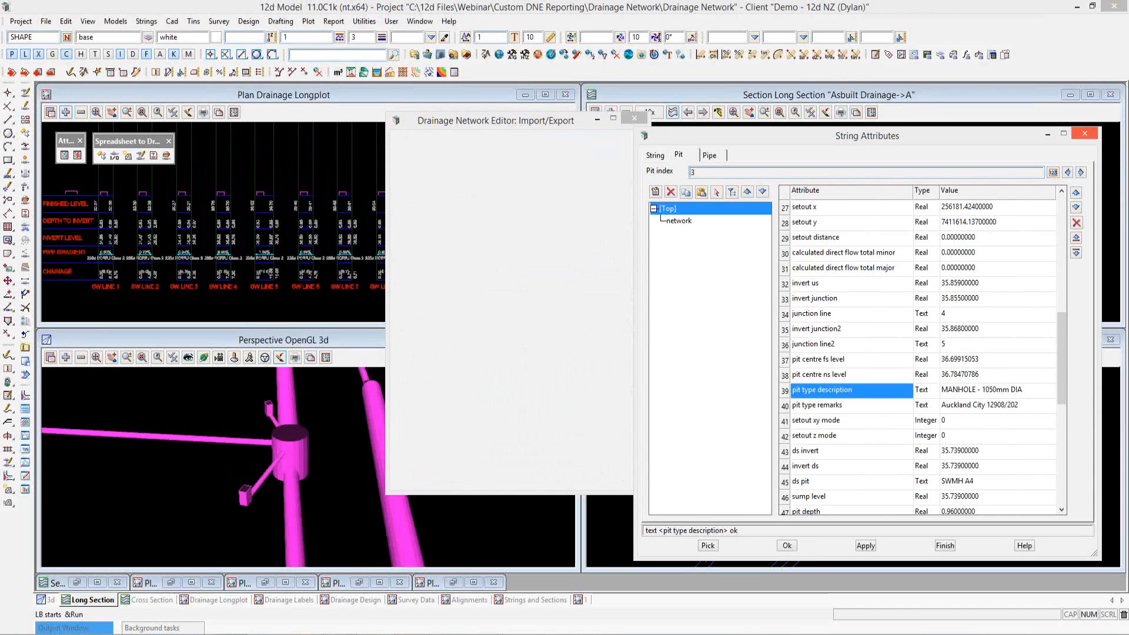
Step: Switch to the Book2 workbook in Excel and clear all the old export data from Sheet4
mouse_move(230, 633)
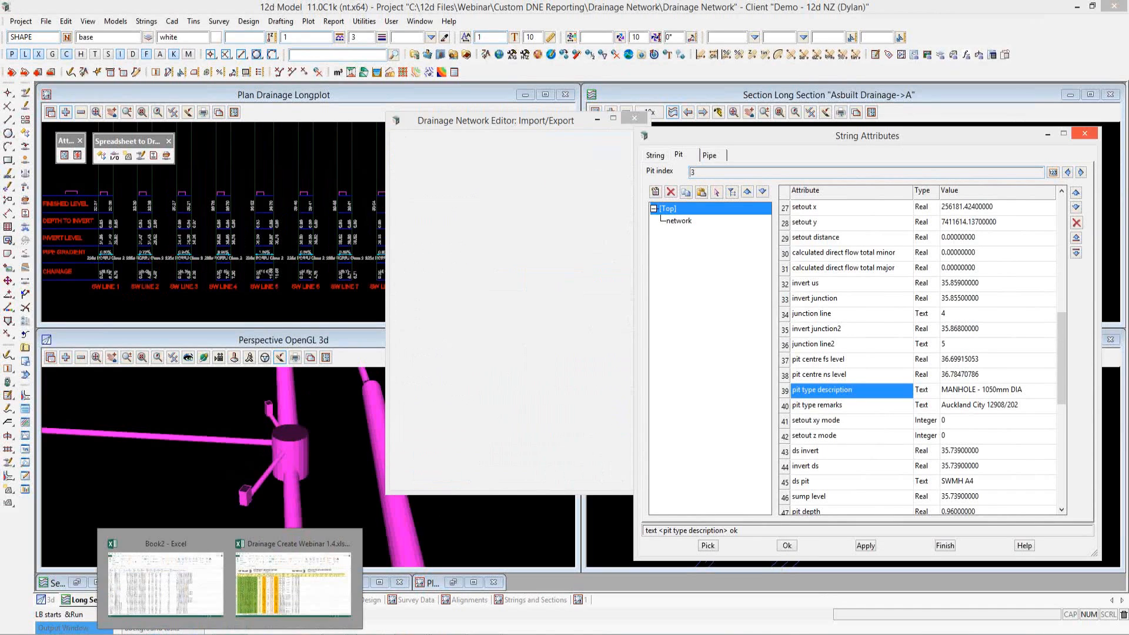
click(199, 594)
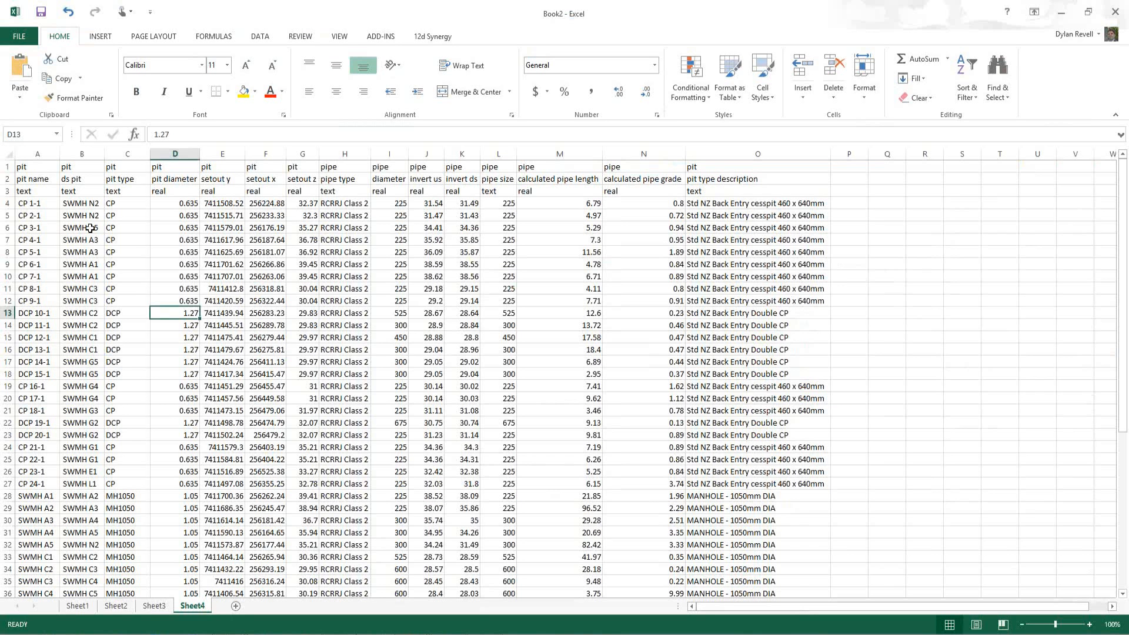
key(ctrl+a)
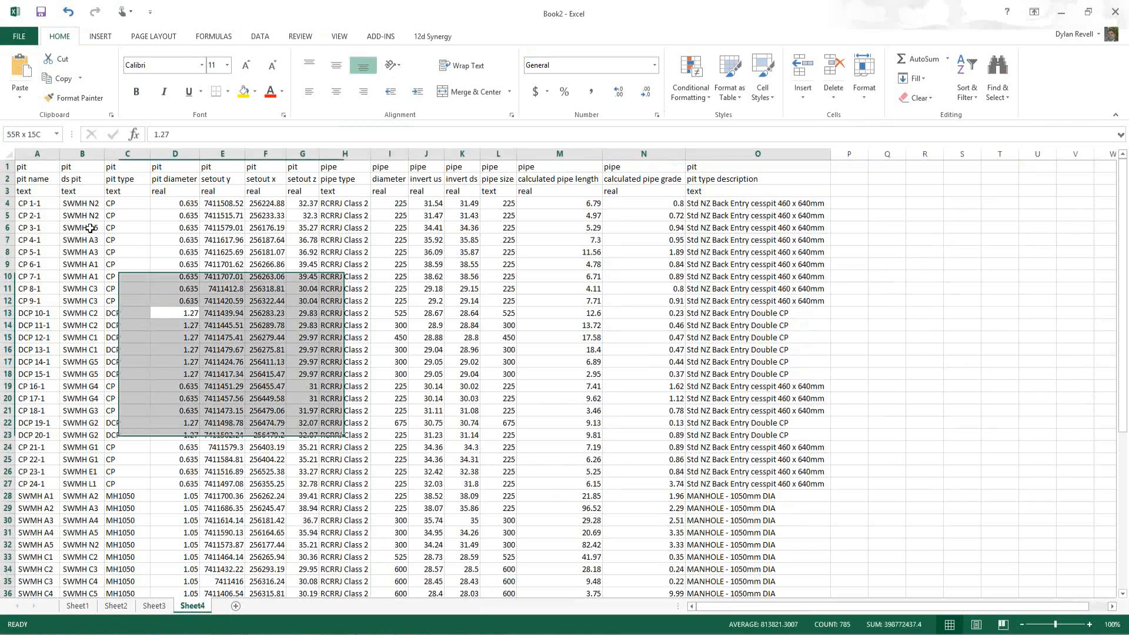
click(133, 250)
key(ctrl+a)
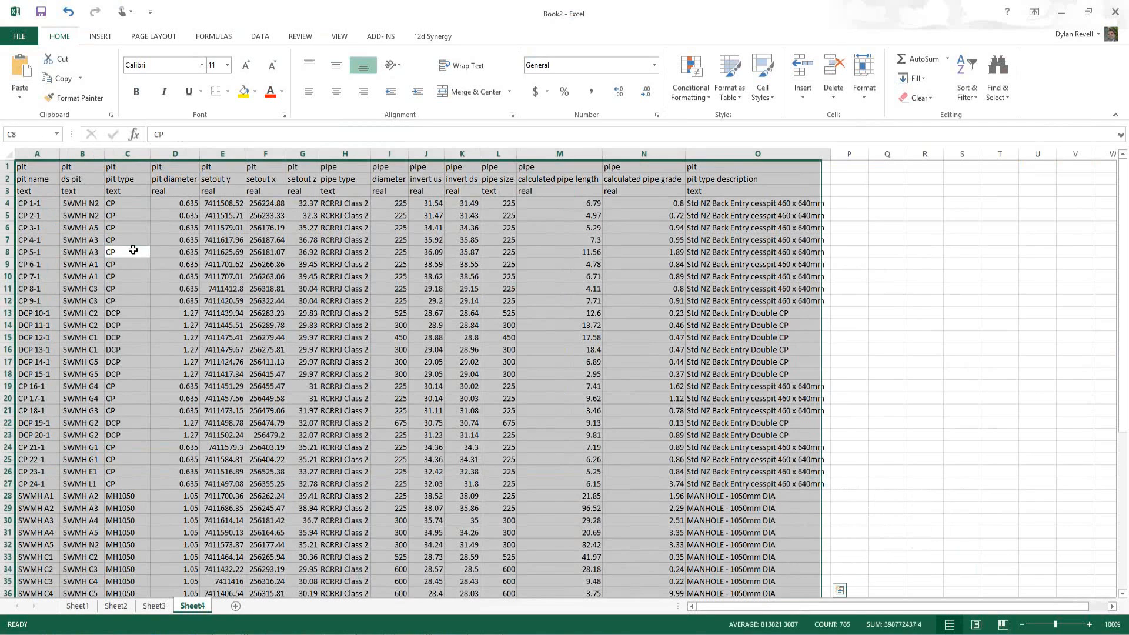
key(Delete)
Step: Paste the newly exported drainage data into Sheet4 starting at cell A1
click(47, 169)
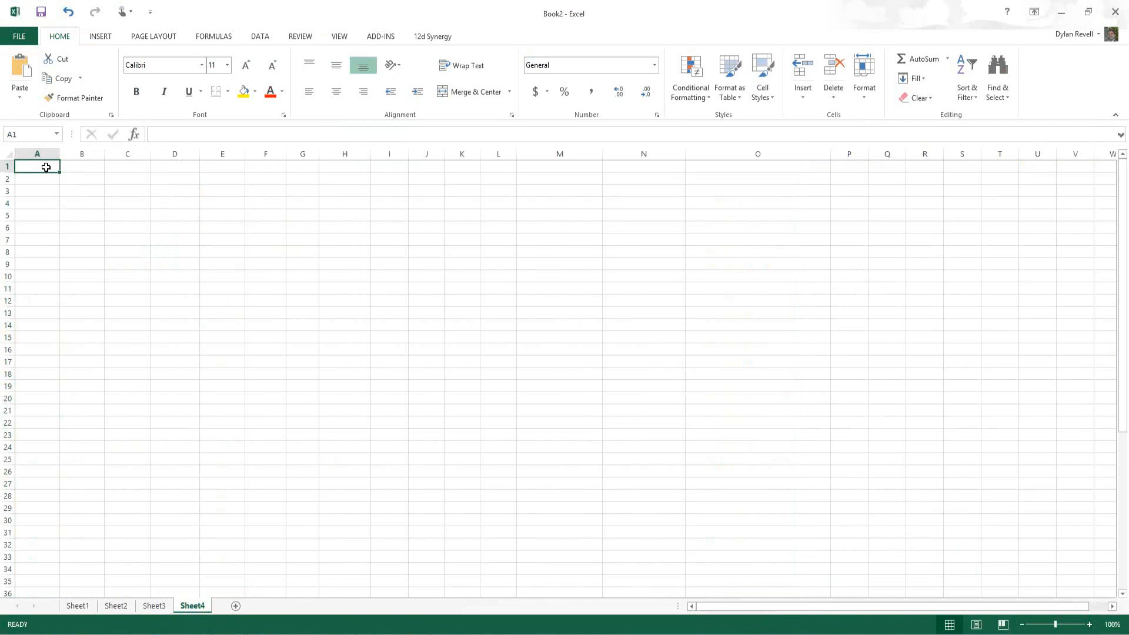
right_click(47, 168)
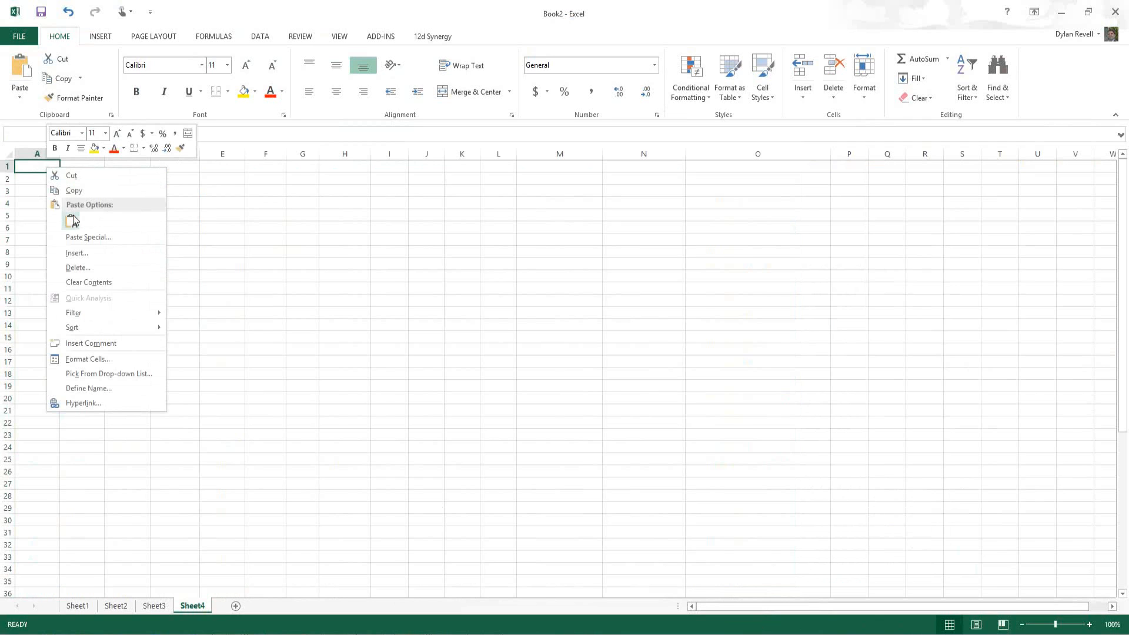
click(72, 220)
Step: Compare the custom headings in row 1 of Sheet4 with the data in the columns beneath them
click(79, 168)
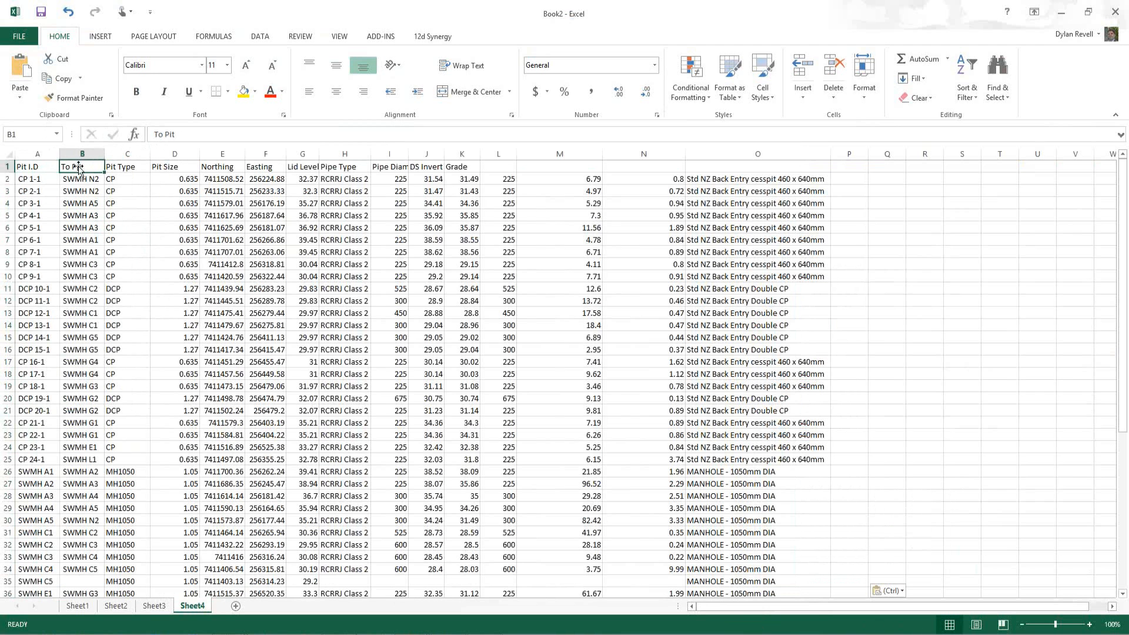
key(Right)
click(168, 168)
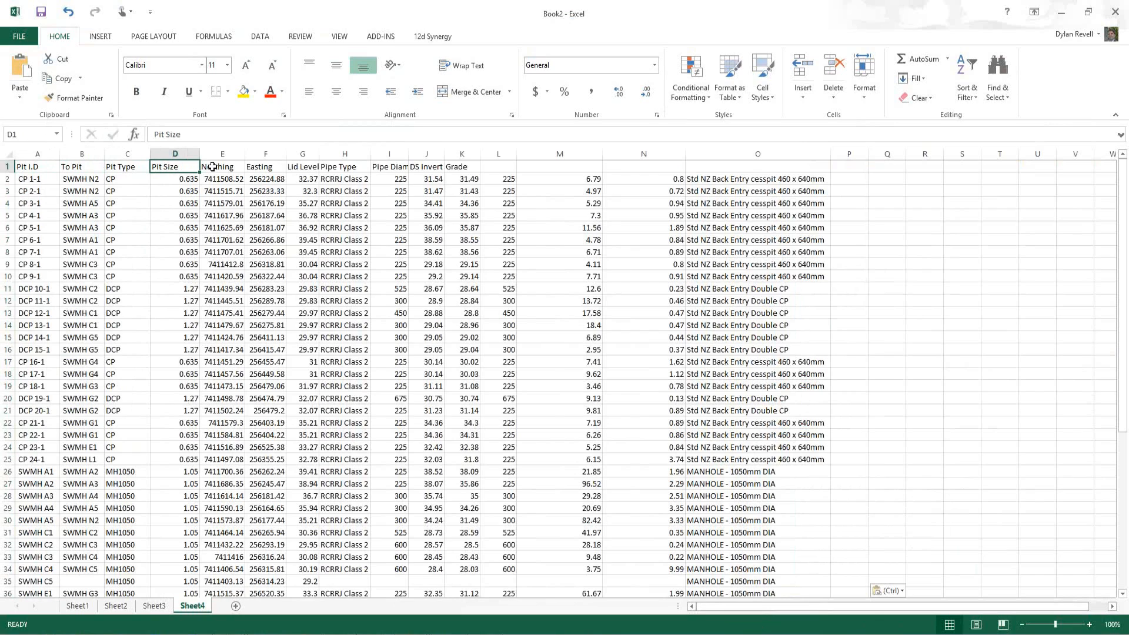
click(382, 202)
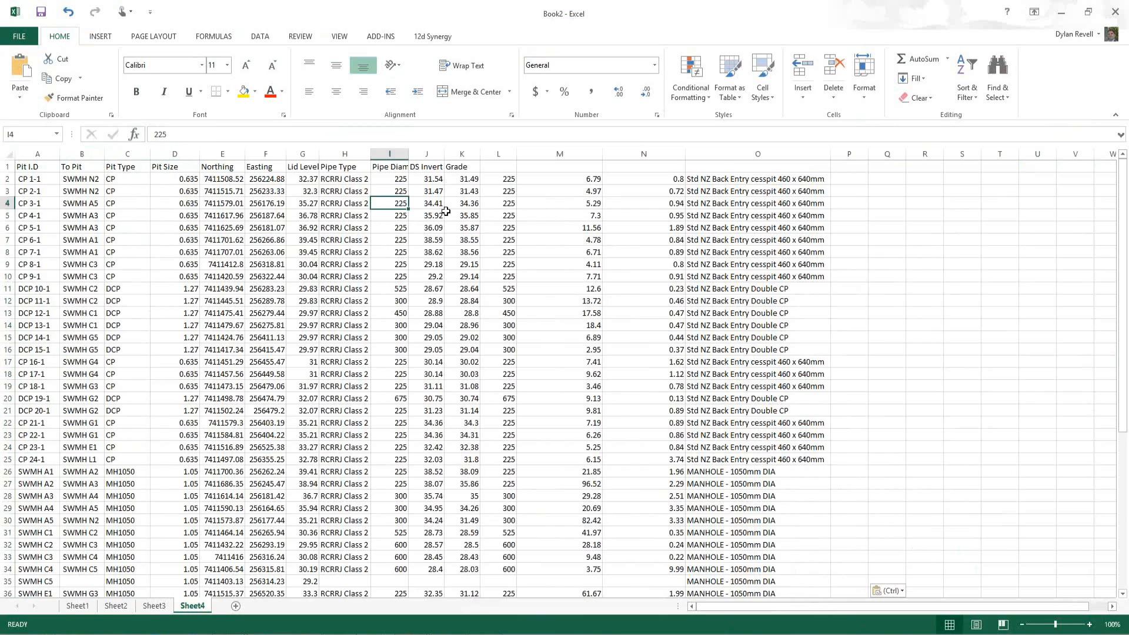
click(494, 153)
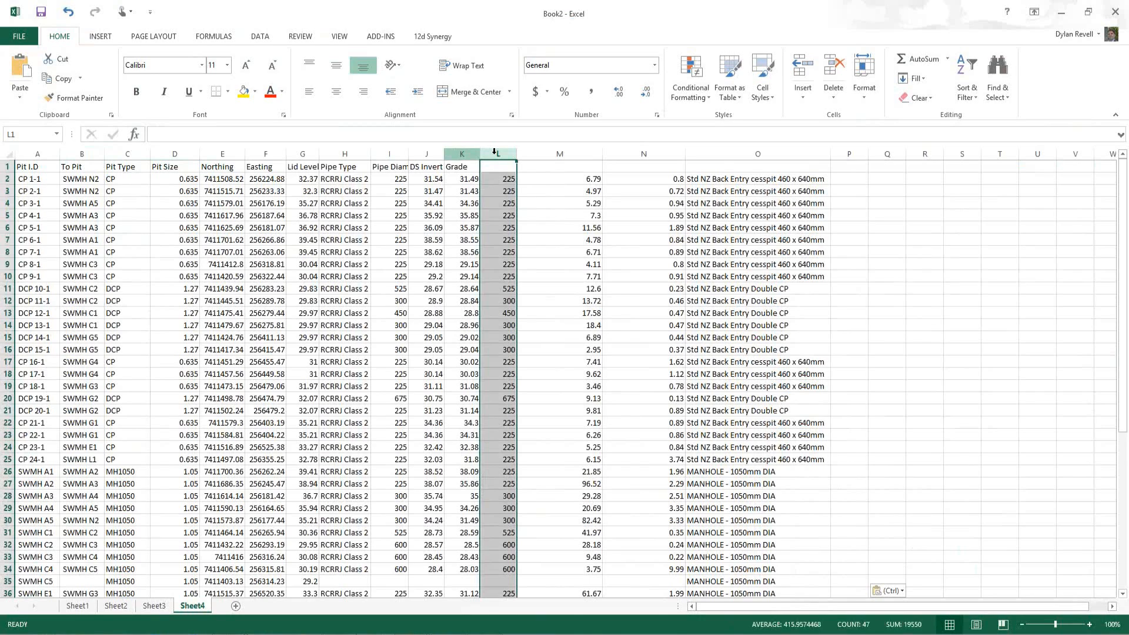
click(462, 154)
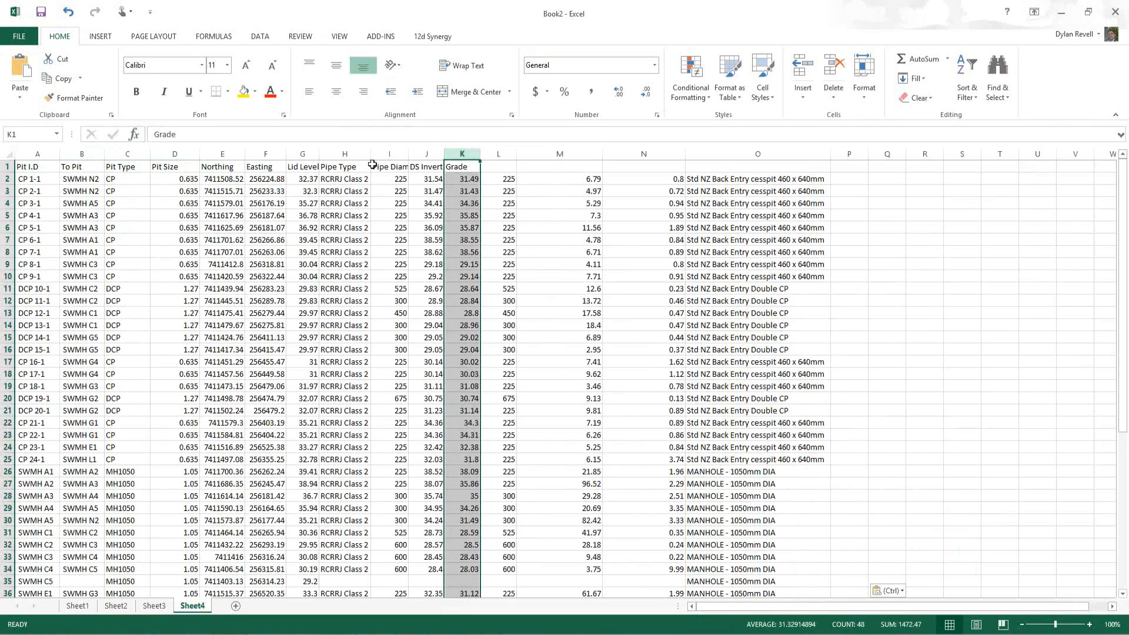
Step: Autofit the "Pipe Diameter" column and all other columns of Sheet4 to their contents
drag(410, 152, 411, 151)
double_click(411, 150)
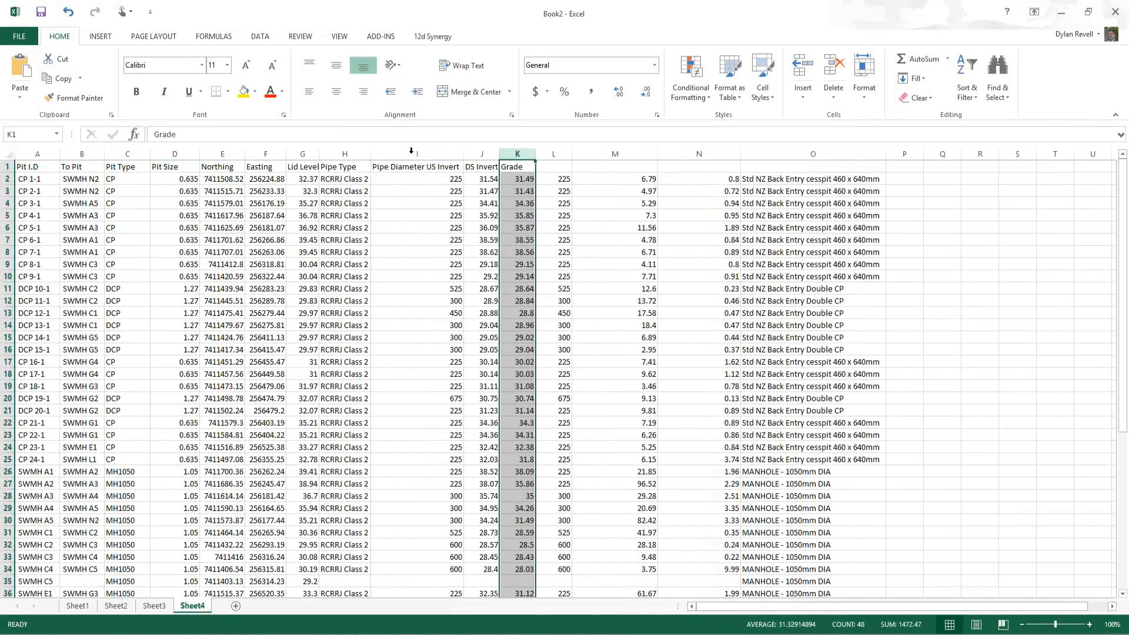
click(10, 153)
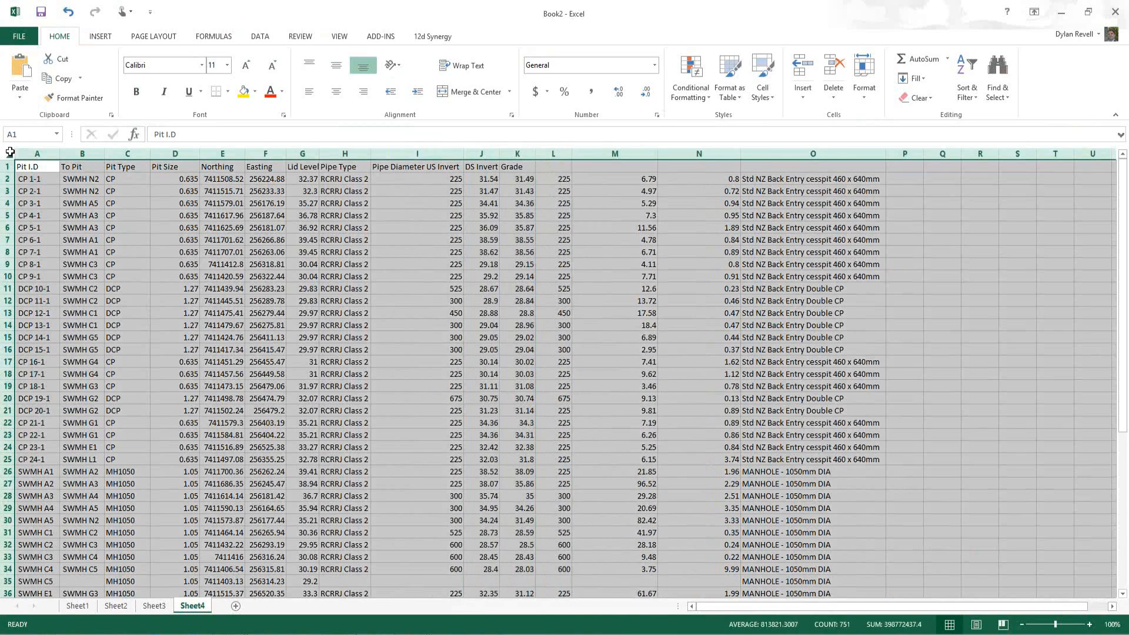
double_click(103, 153)
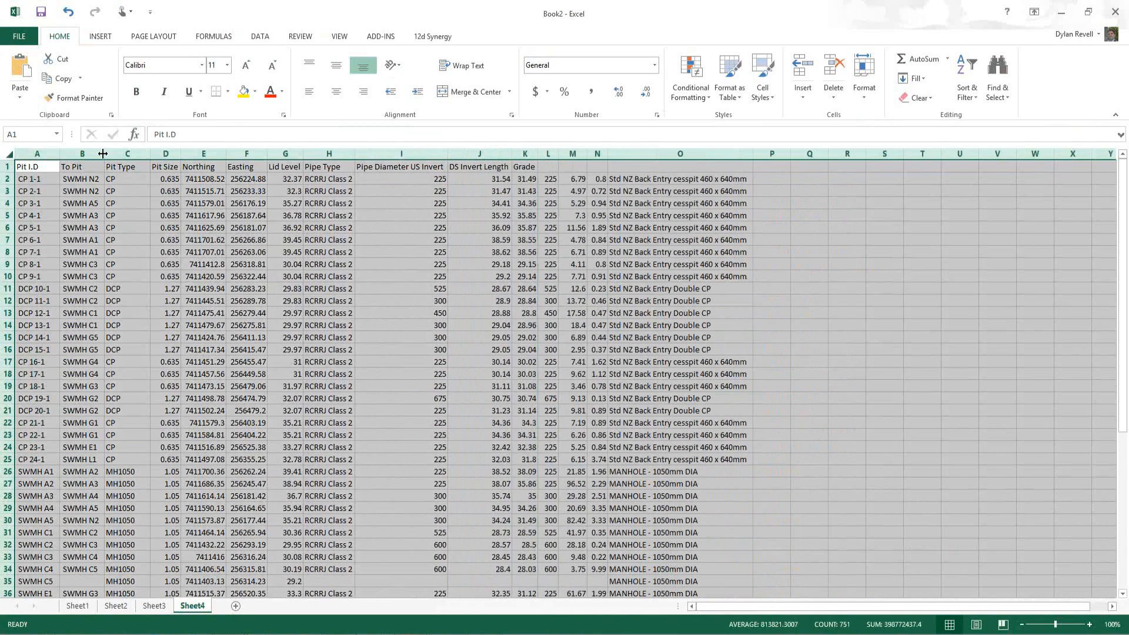
Step: Examine the row 2 pipe values in columns I to M against their headings, including the unheaded columns after "Grade"
click(411, 216)
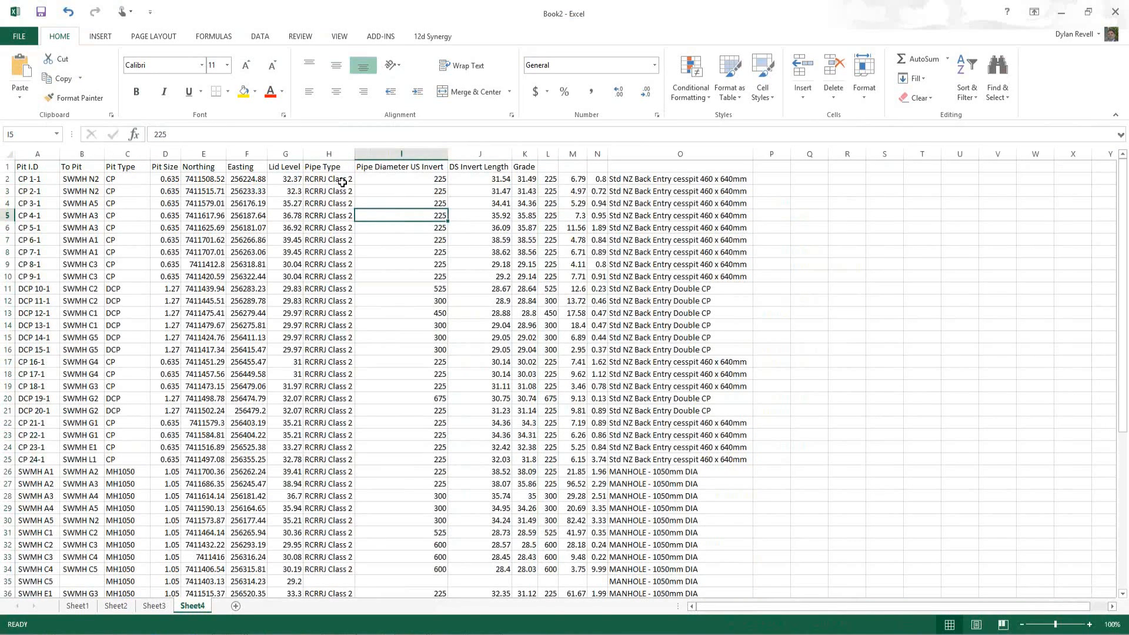
click(380, 180)
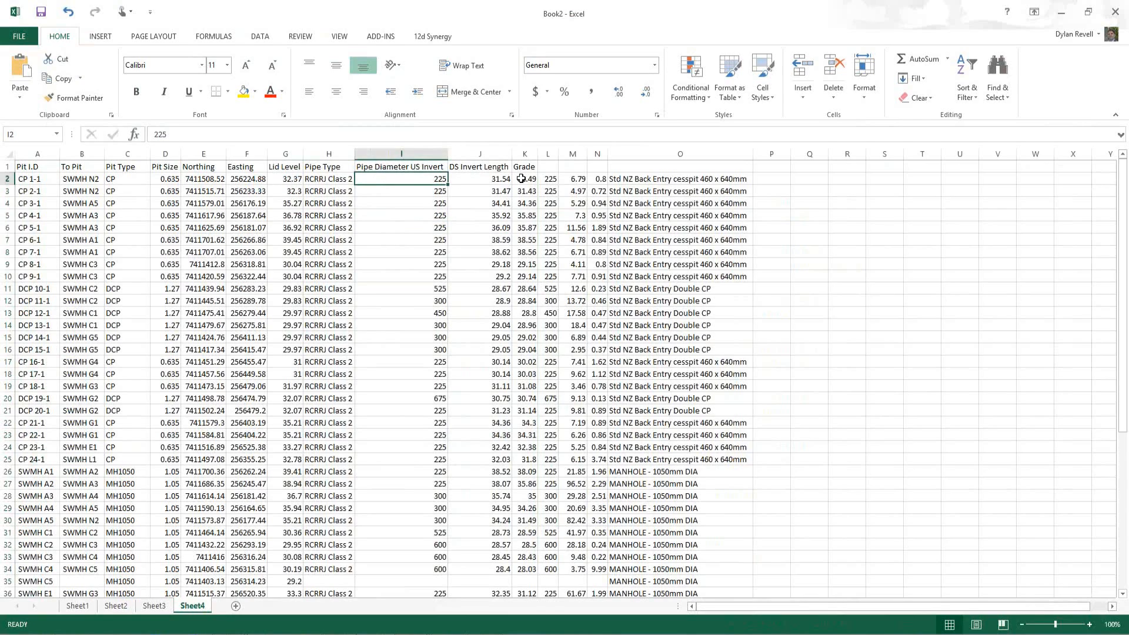
click(553, 178)
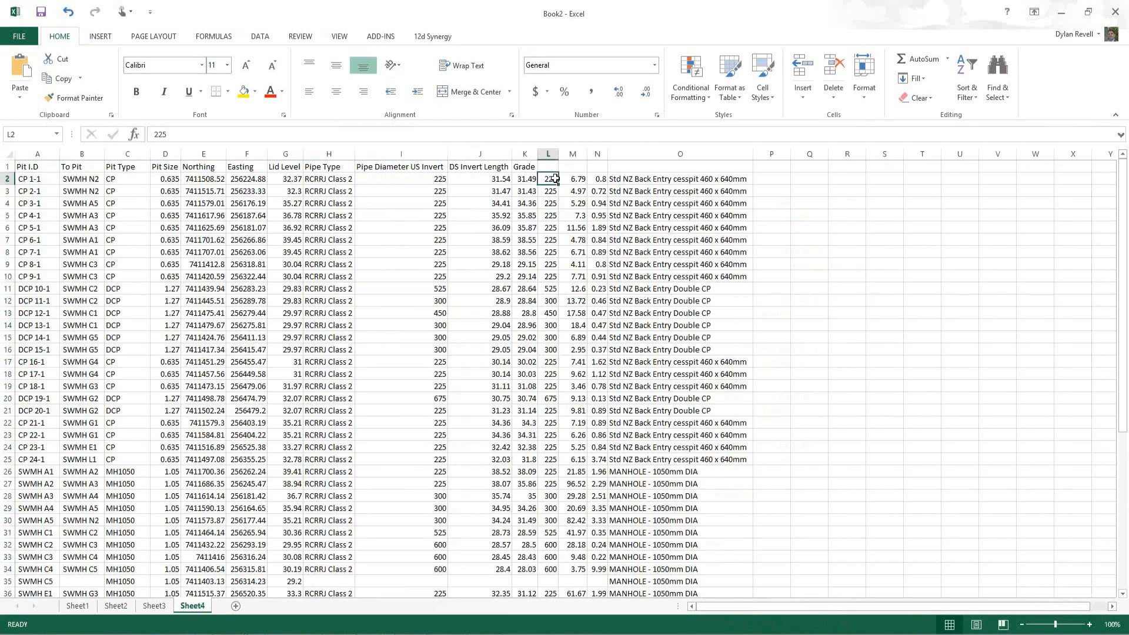
click(578, 178)
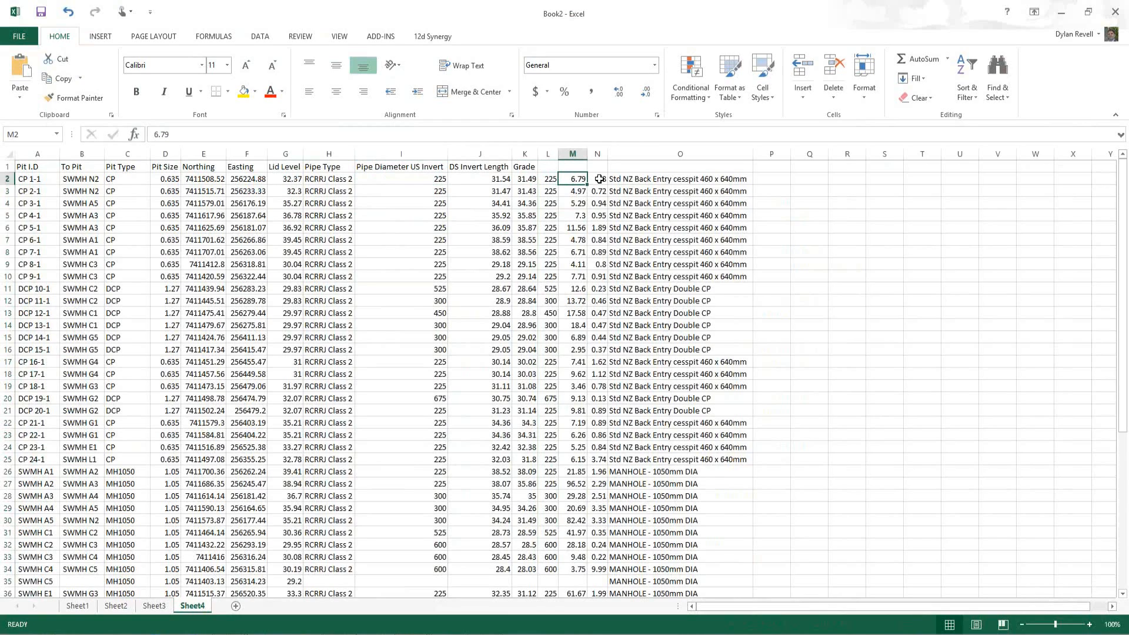
click(552, 179)
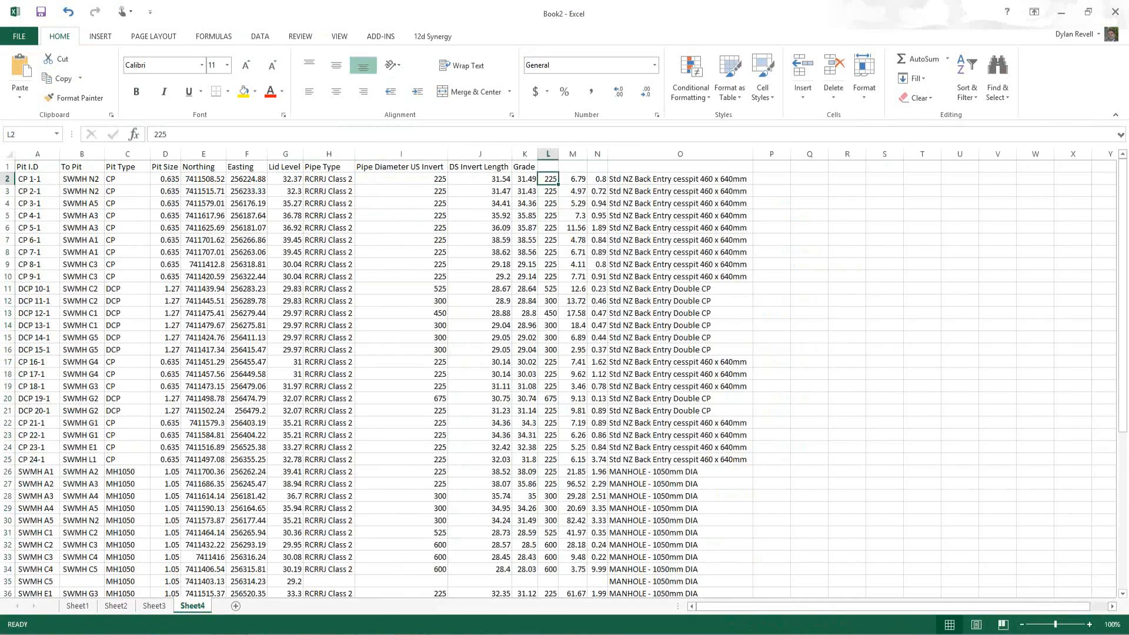
Step: Add a "blank" entry below "pipe size" in the webinar.txt list file, ahead of the calculated pipe length
key(alt+Tab)
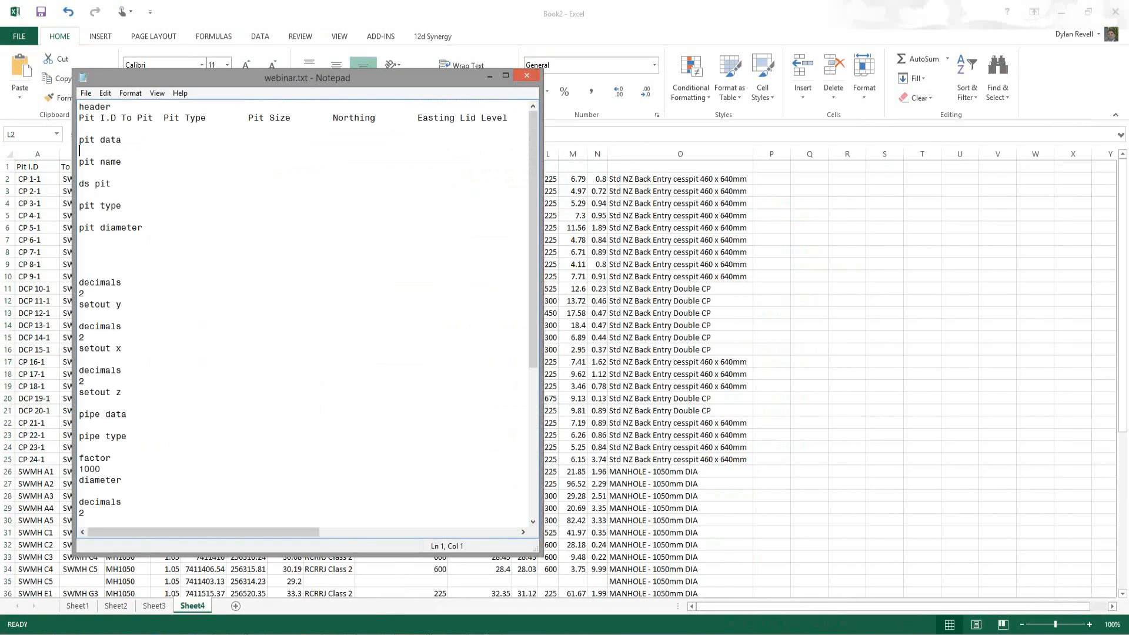
click(176, 447)
scroll(154, 361, down, 2)
scroll(155, 361, down, 3)
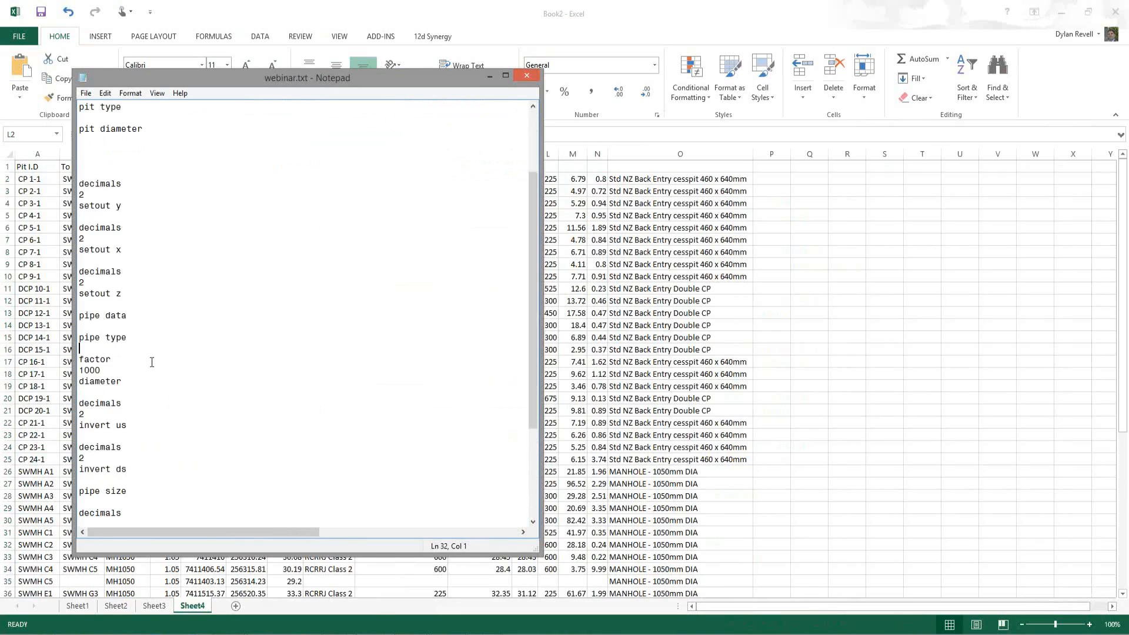
scroll(138, 365, down, 4)
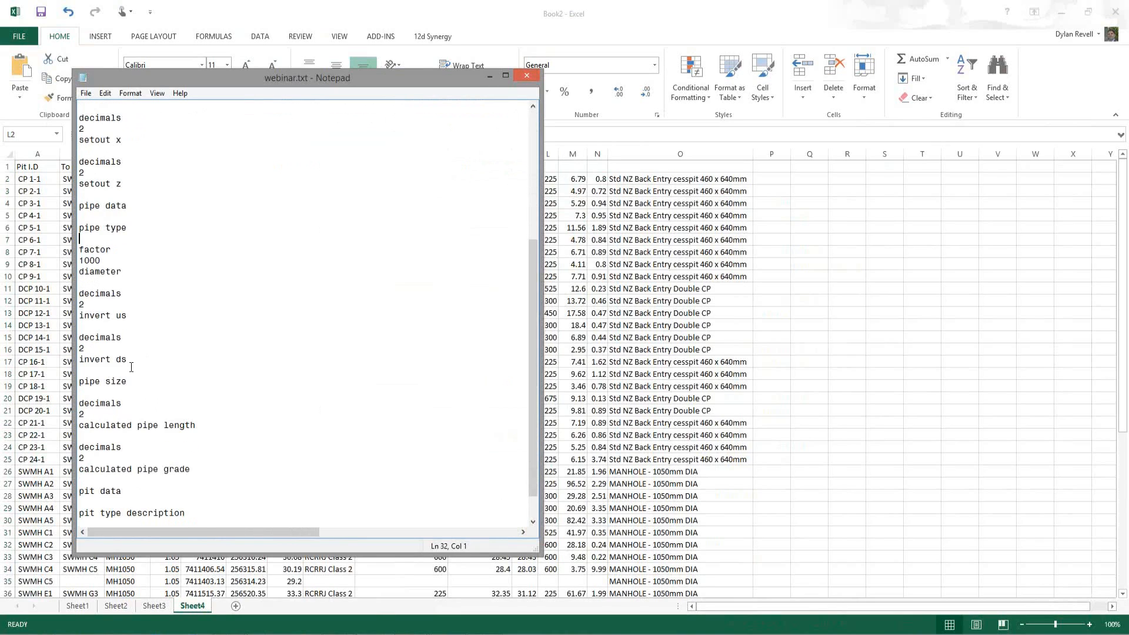
click(137, 346)
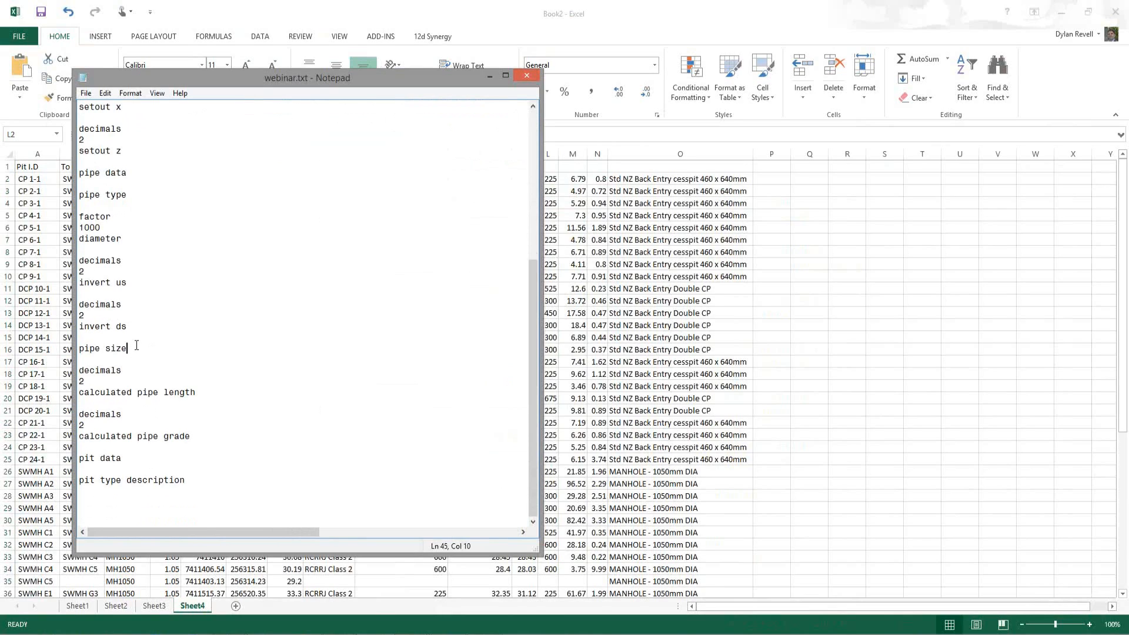
key(Return)
key(Return)
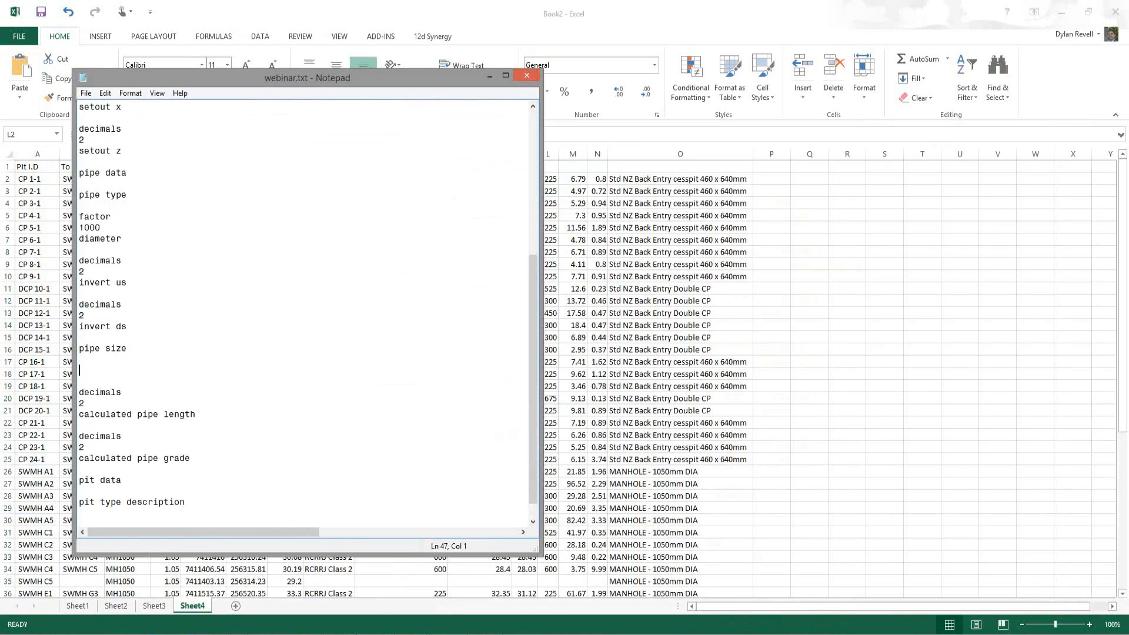
text(blank)
Step: Save webinar.txt and rerun the spreadsheet clipboard export of the Asbuilt Drainage model in 12d Model
click(141, 351)
key(ctrl+s)
click(86, 93)
click(70, 134)
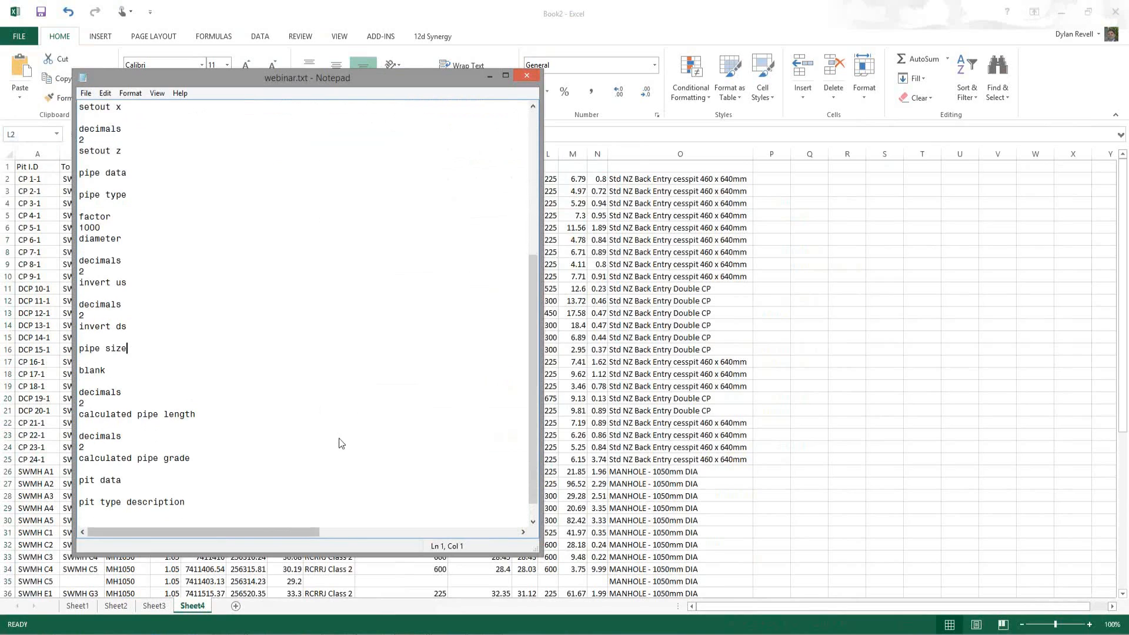
key(alt+Tab)
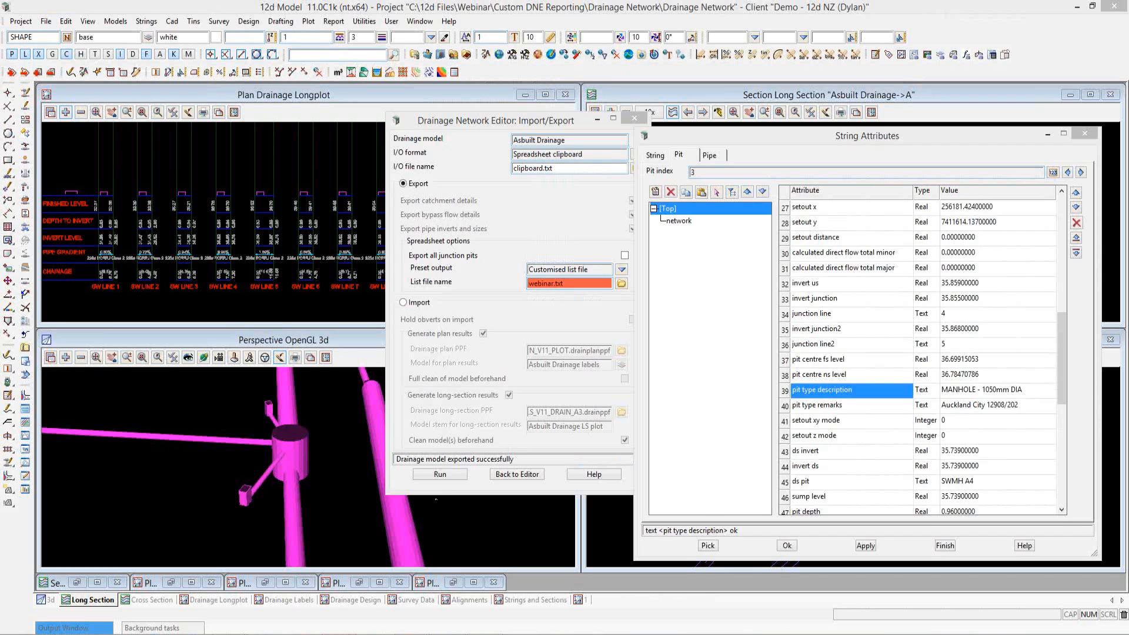
click(432, 474)
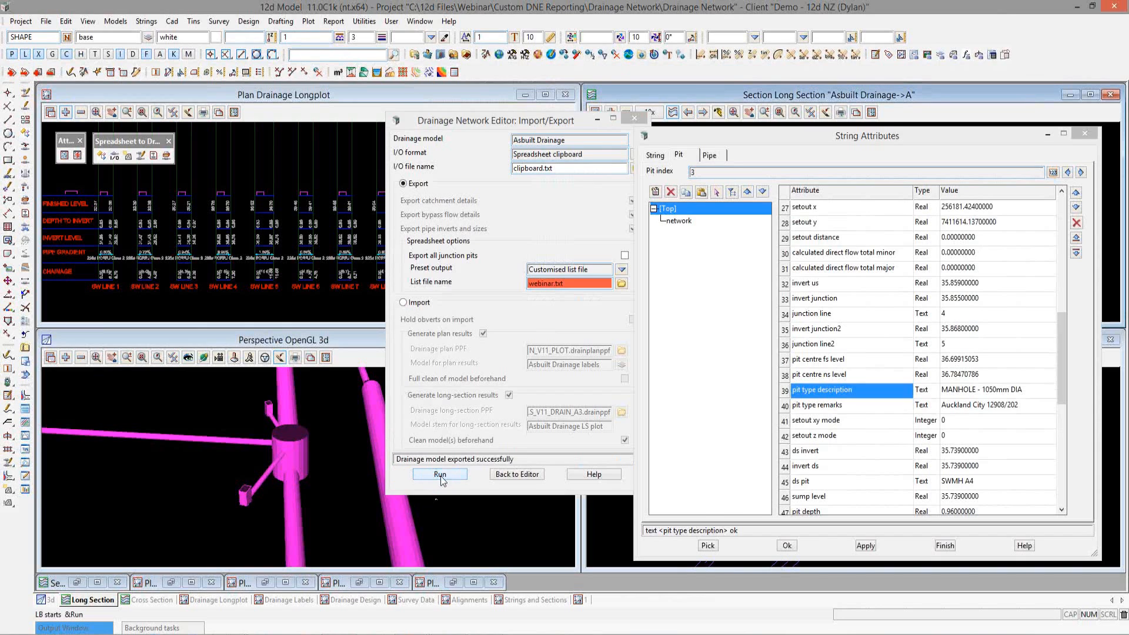
Step: Paste the exported drainage data into a new sheet of the Book2 workbook in Excel, starting at cell A1
mouse_move(230, 634)
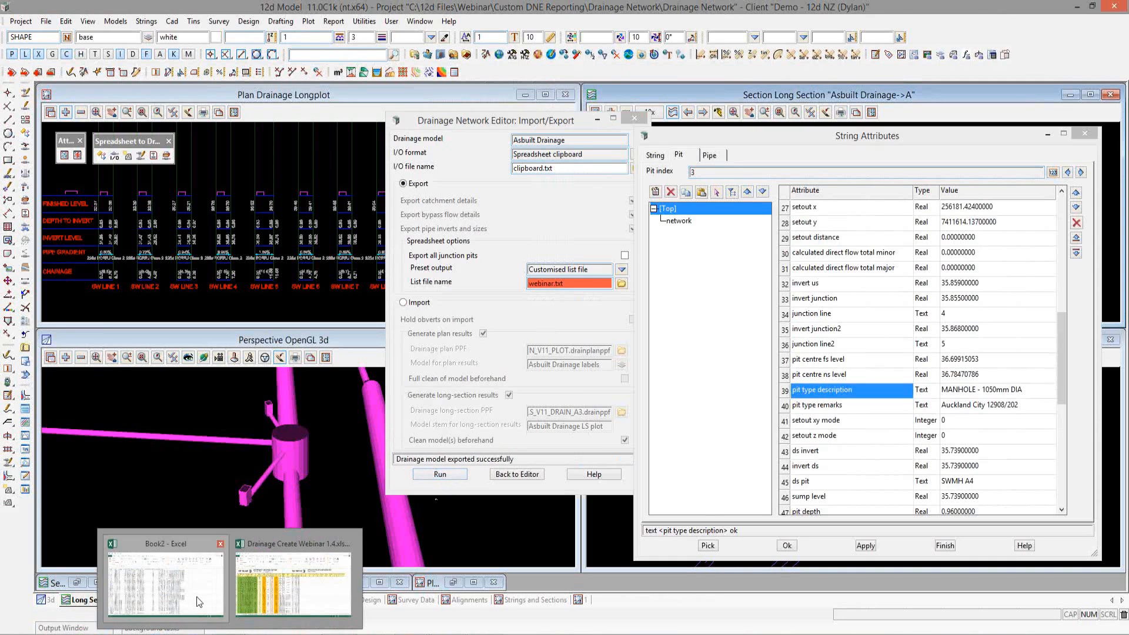
click(224, 605)
click(234, 606)
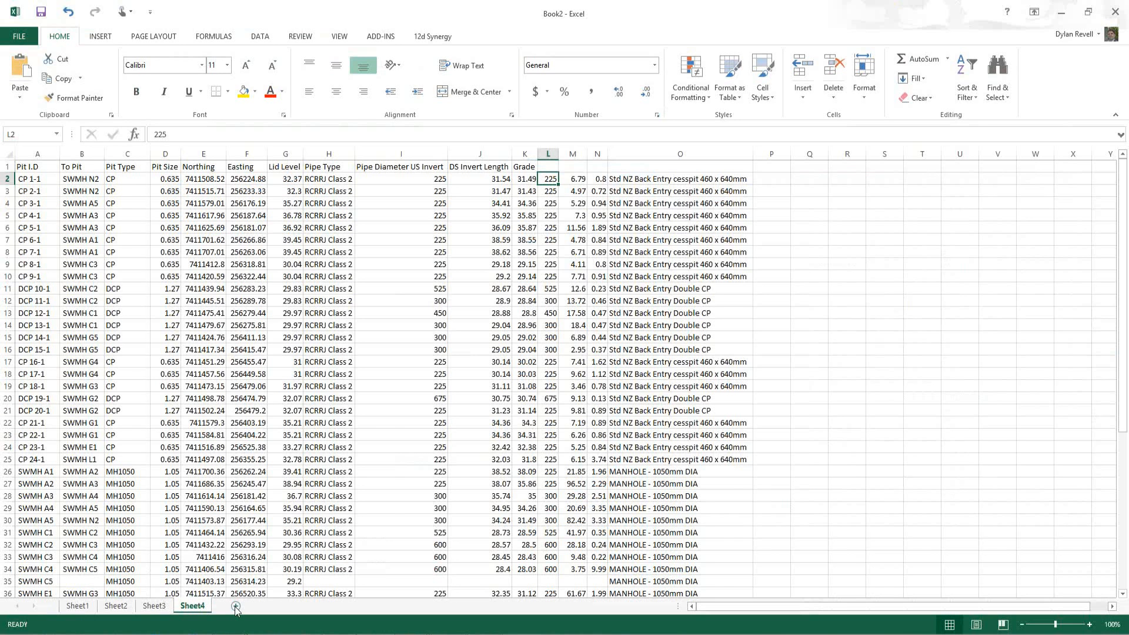
right_click(34, 170)
click(56, 219)
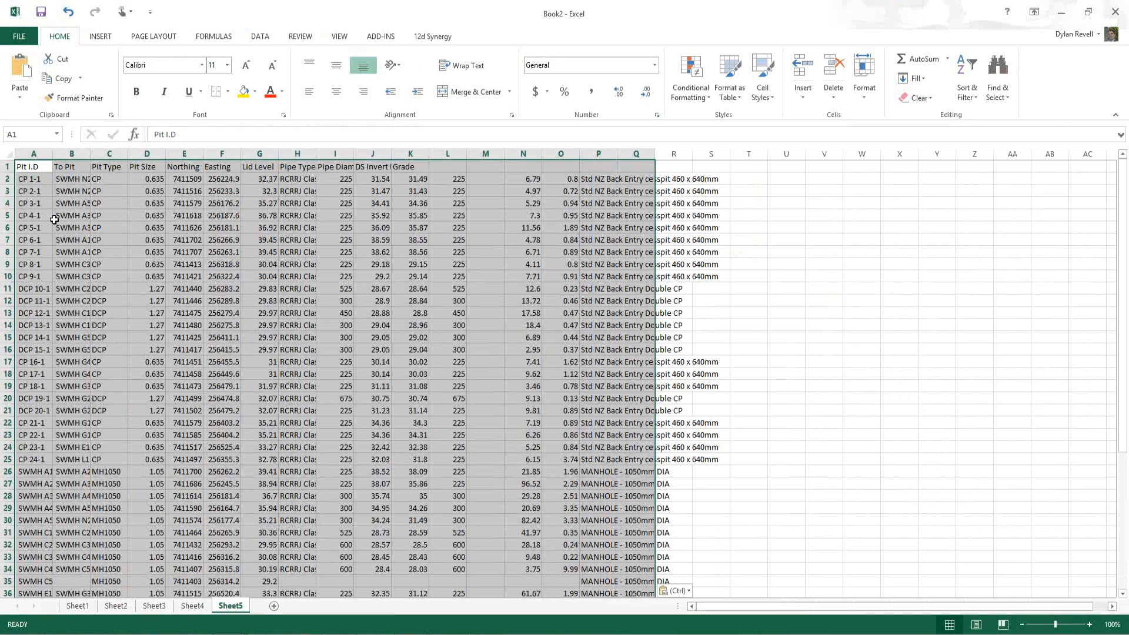
Step: Examine column M of Sheet5, between the pipe size and pipe length values
click(259, 240)
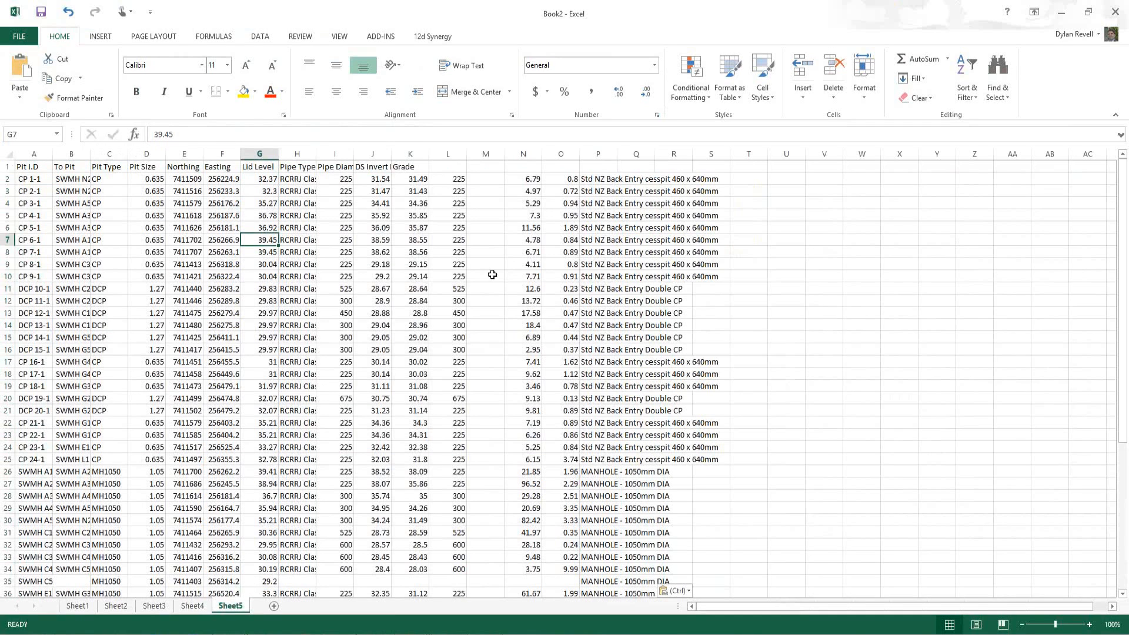
click(487, 182)
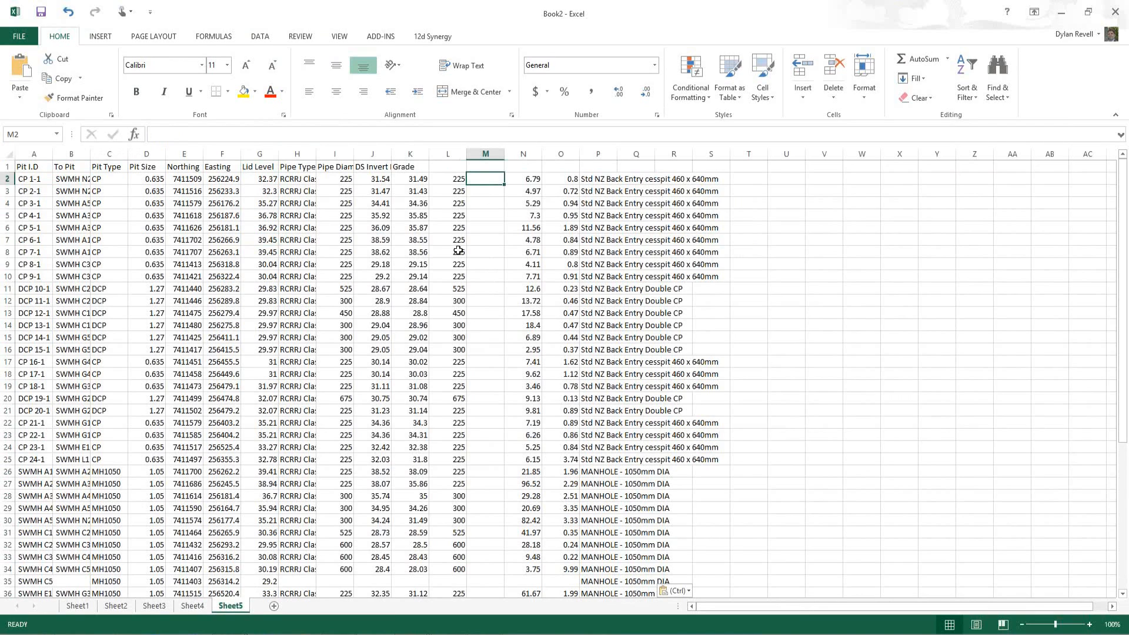
scroll(465, 247, down, 1)
scroll(471, 229, up, 1)
click(479, 217)
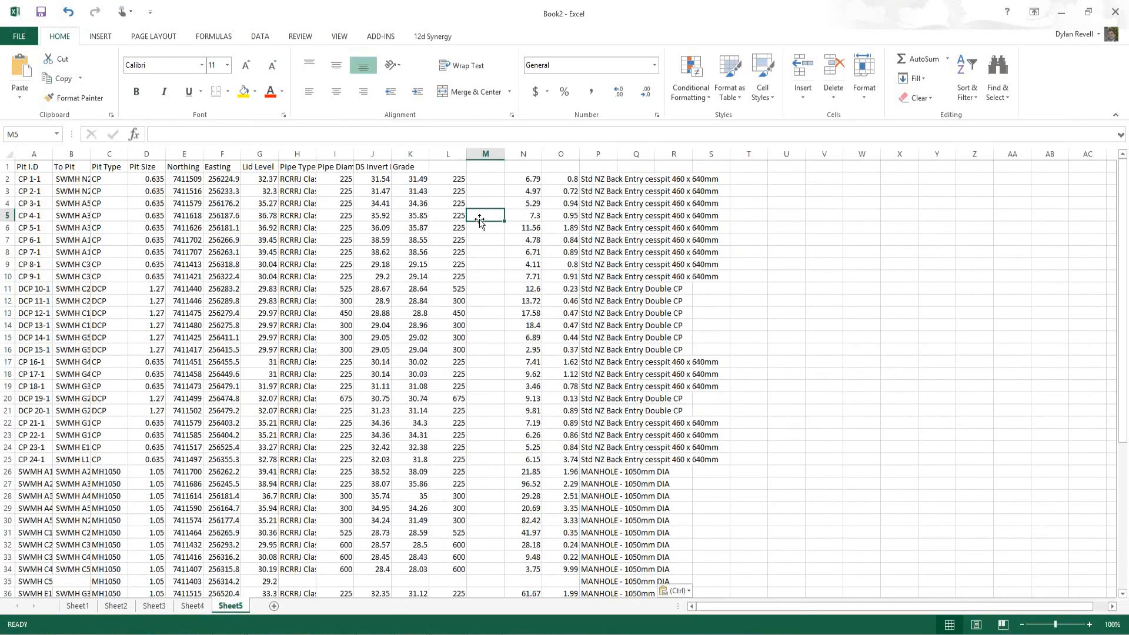
click(491, 180)
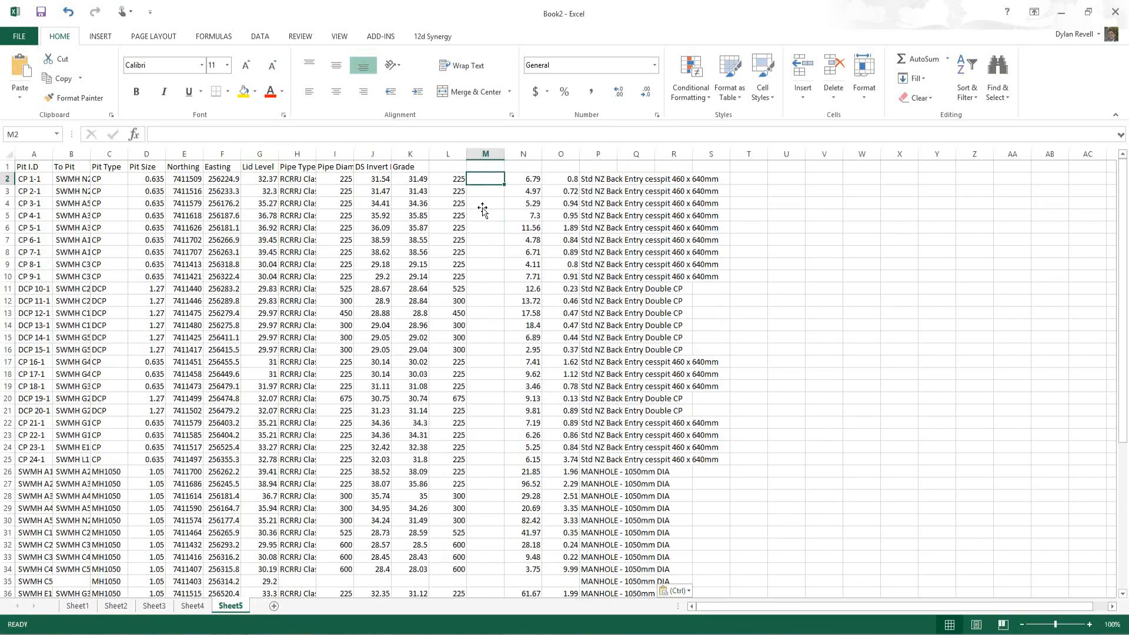
Step: Add a new blank worksheet after Sheet5 for a formula in column M, starting at M3
click(274, 606)
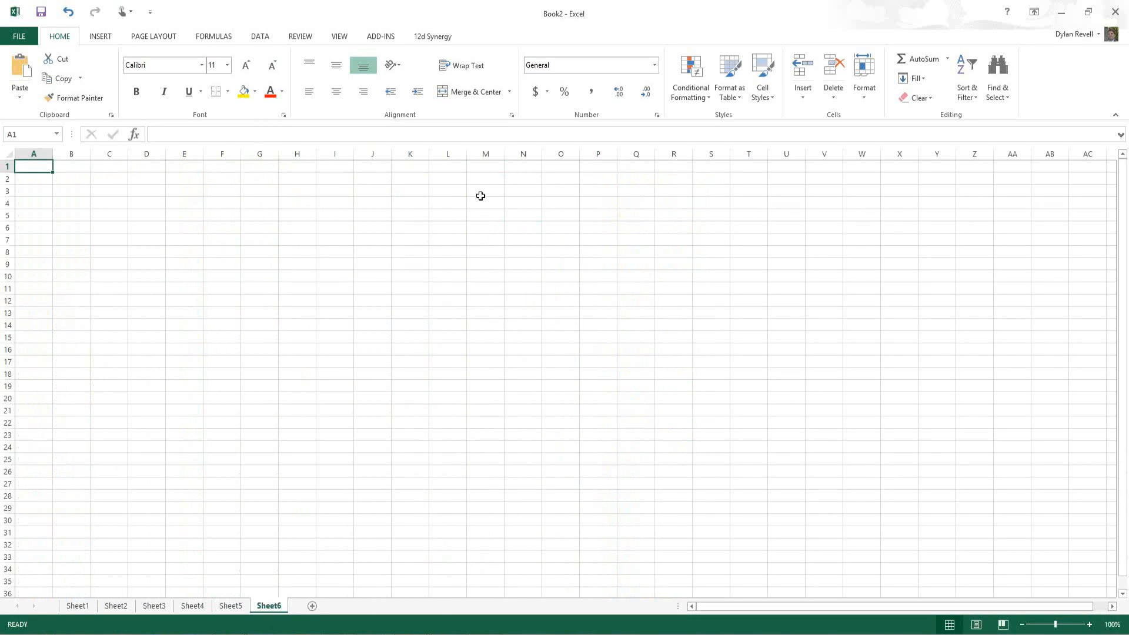
click(484, 166)
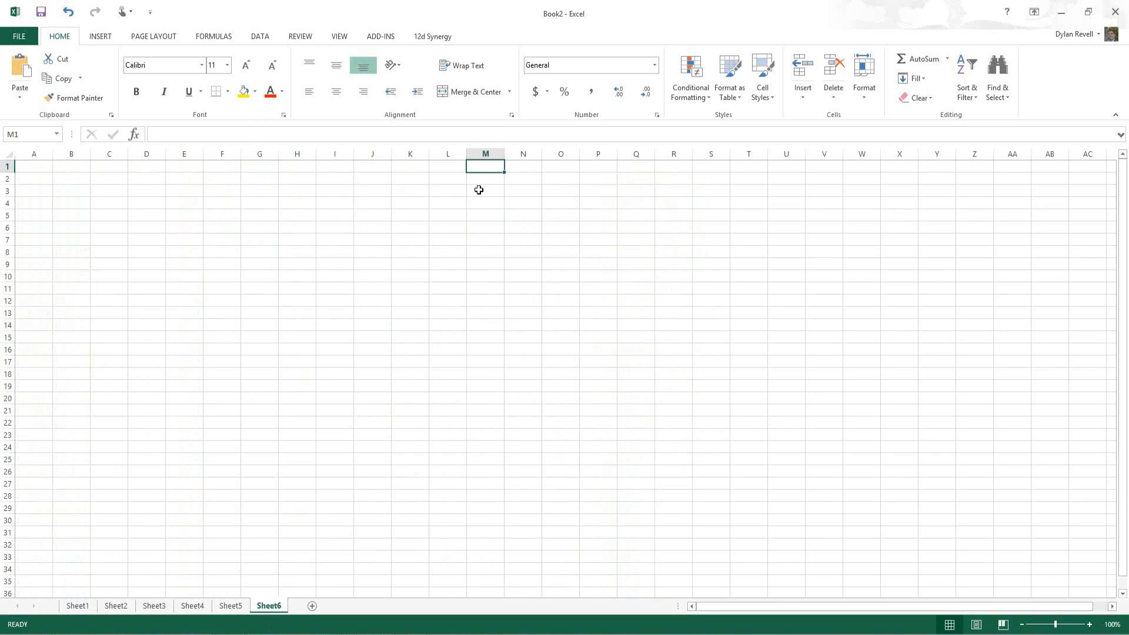
click(478, 189)
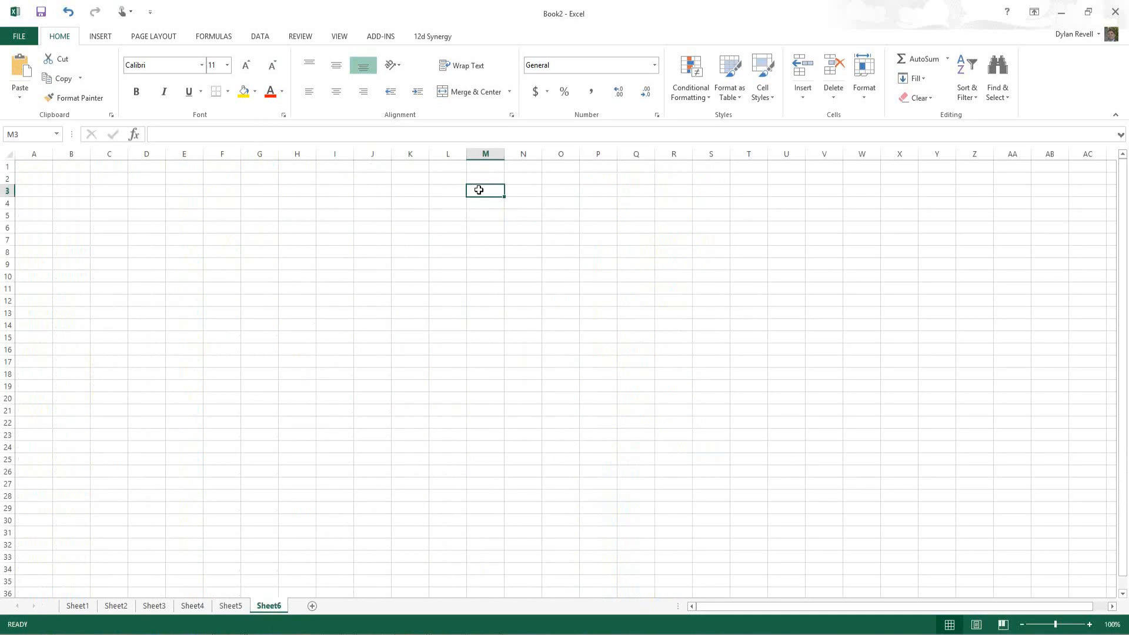
text(=(()
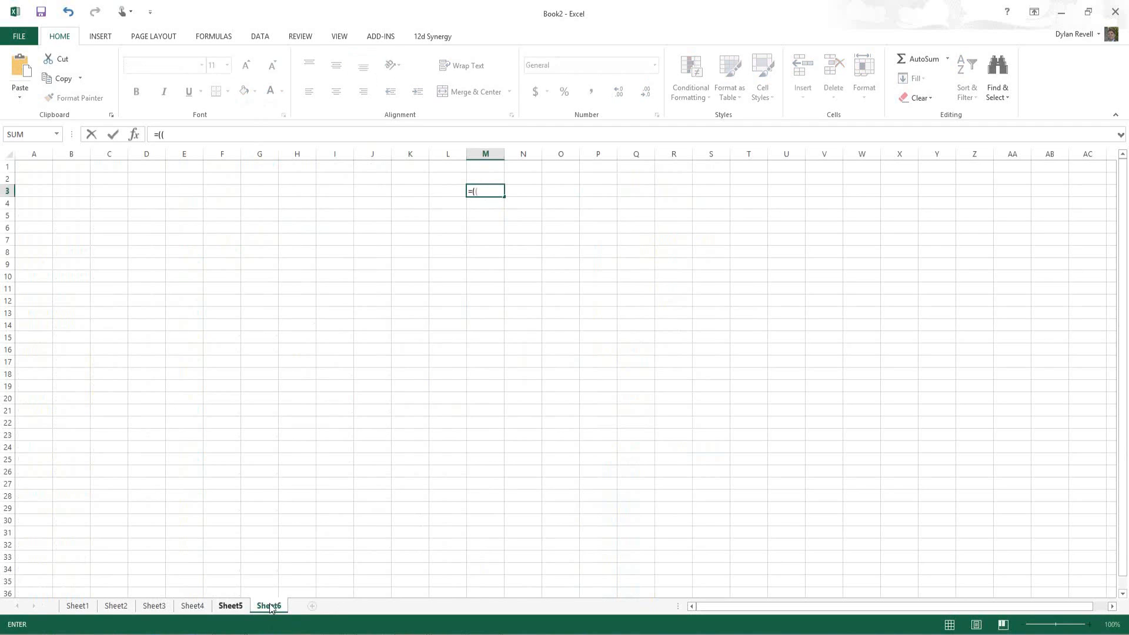
key(ctrl+Page_Up)
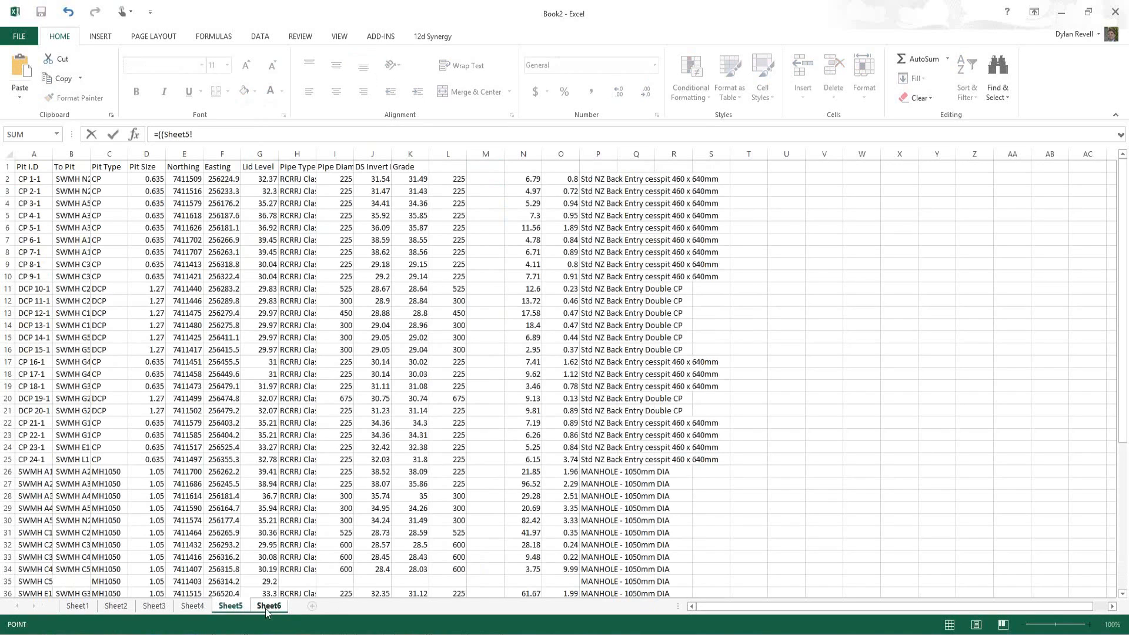
click(266, 608)
click(373, 190)
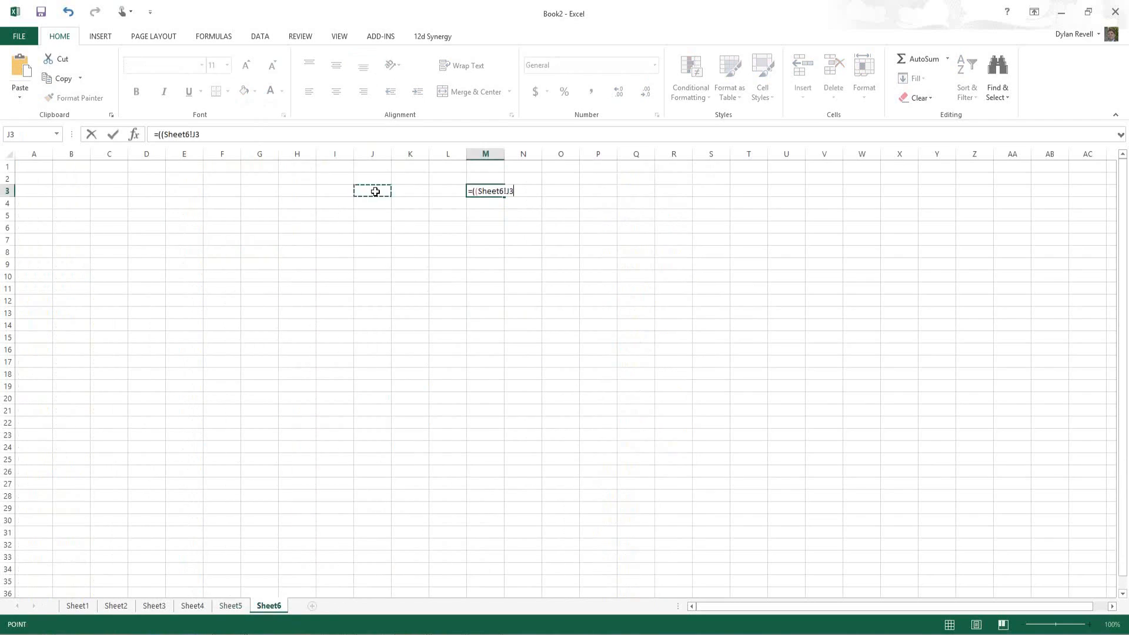
text(-)
click(403, 191)
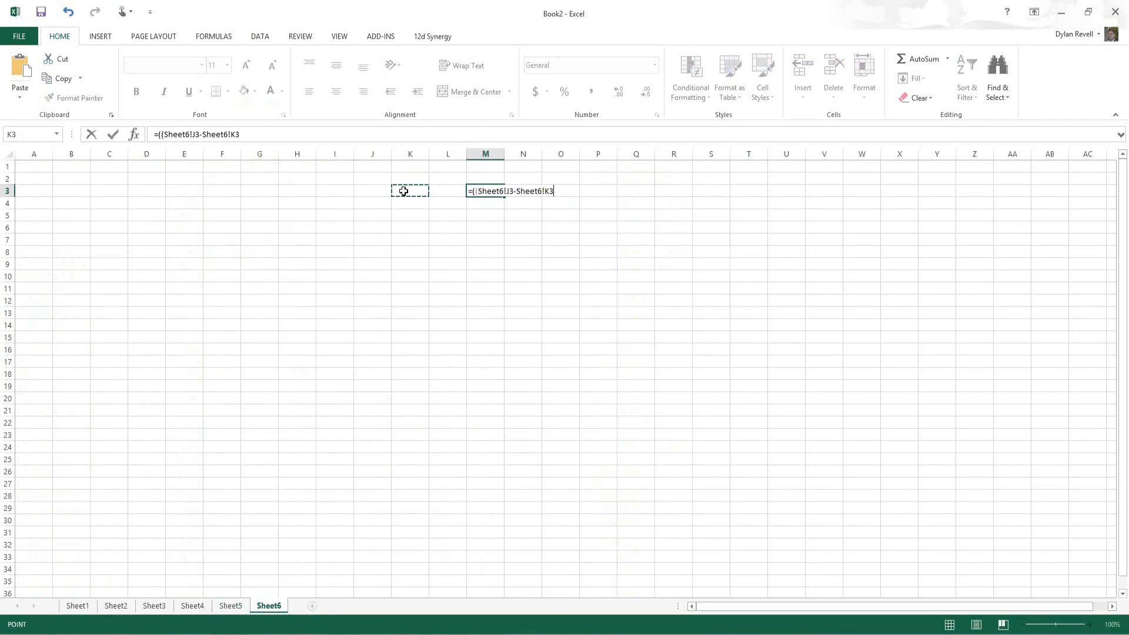
key(Escape)
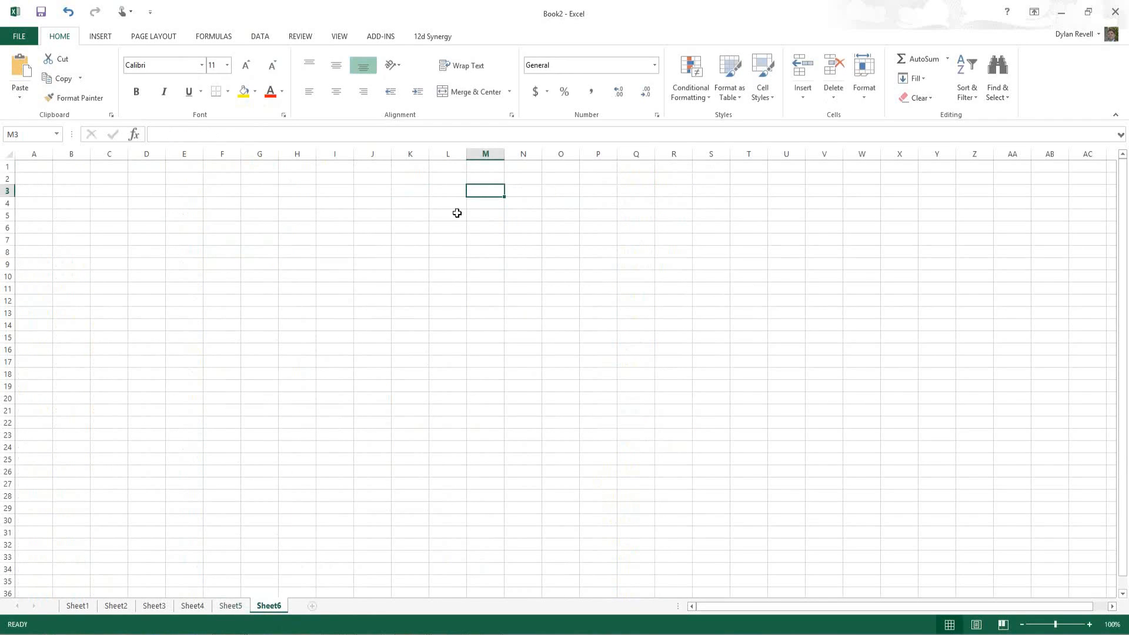
Step: Enter the formula =((J3-K3)/N3)*1000 in cell M3 of Sheet6, accepting the suggested multiplication correction
click(507, 218)
click(485, 190)
text(=)
click(385, 191)
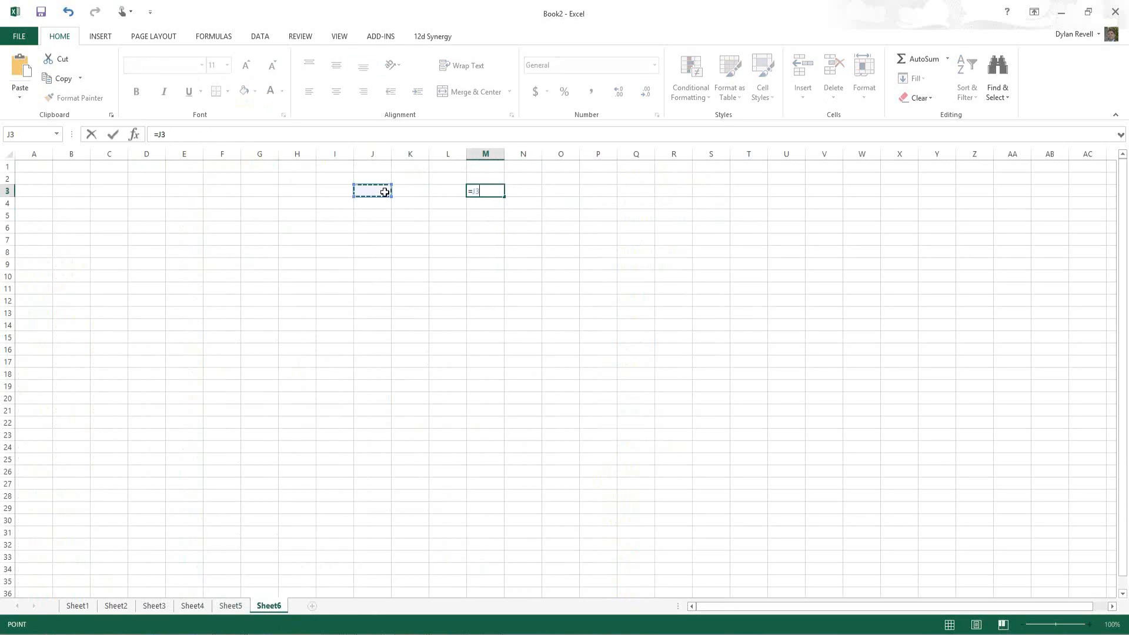
key(BackSpace)
key(BackSpace)
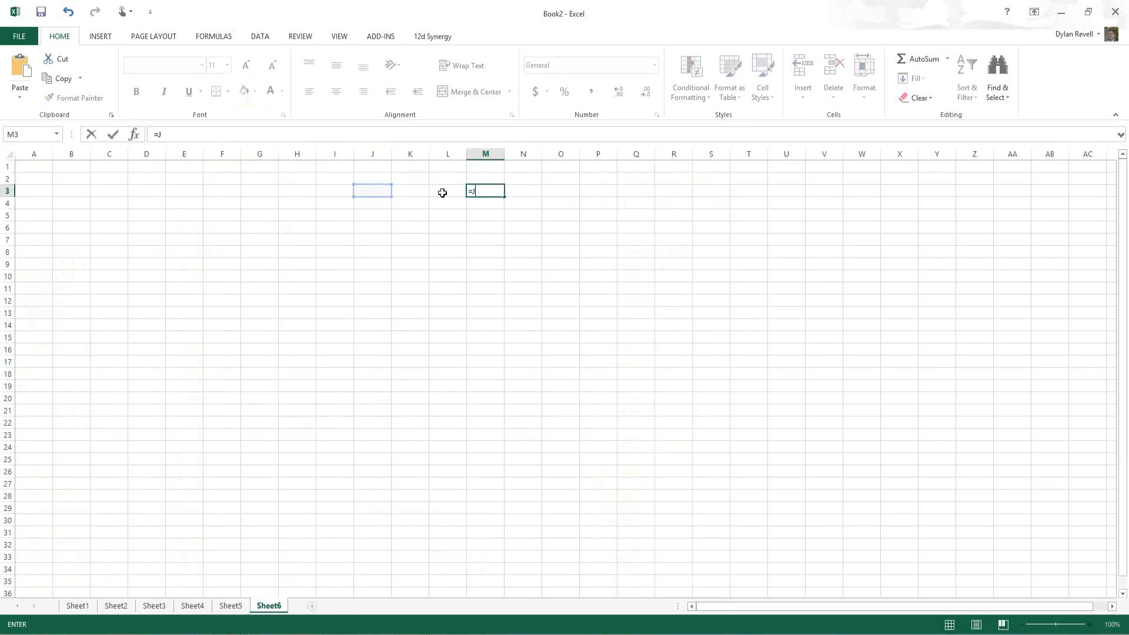
text((()
click(382, 192)
text(-)
click(407, 191)
text())
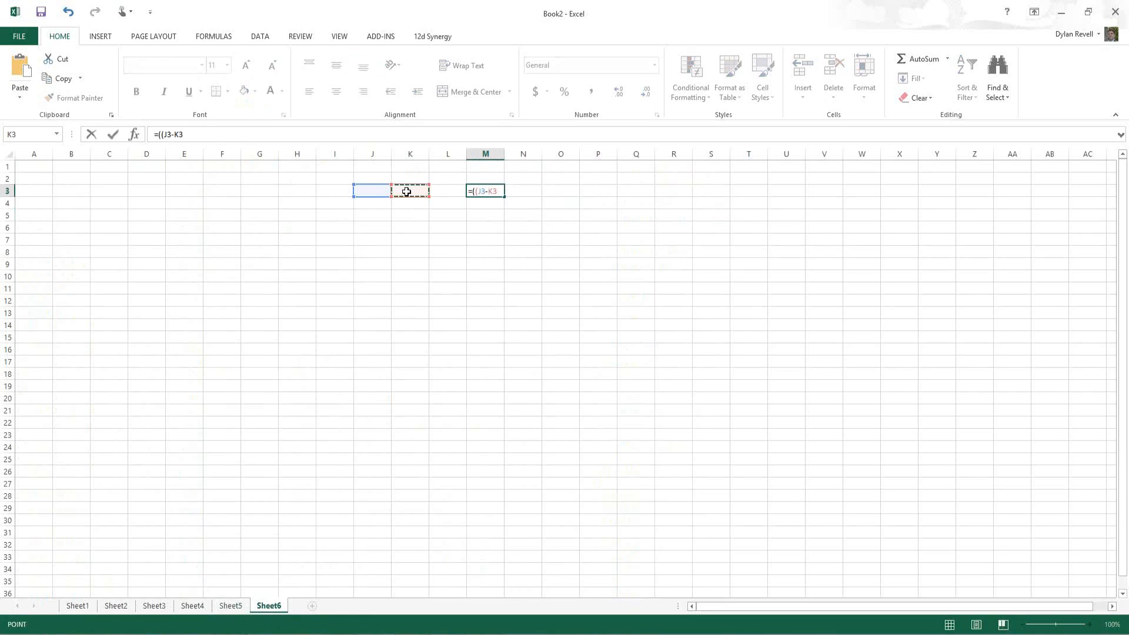
text(/)
click(514, 190)
text()100)
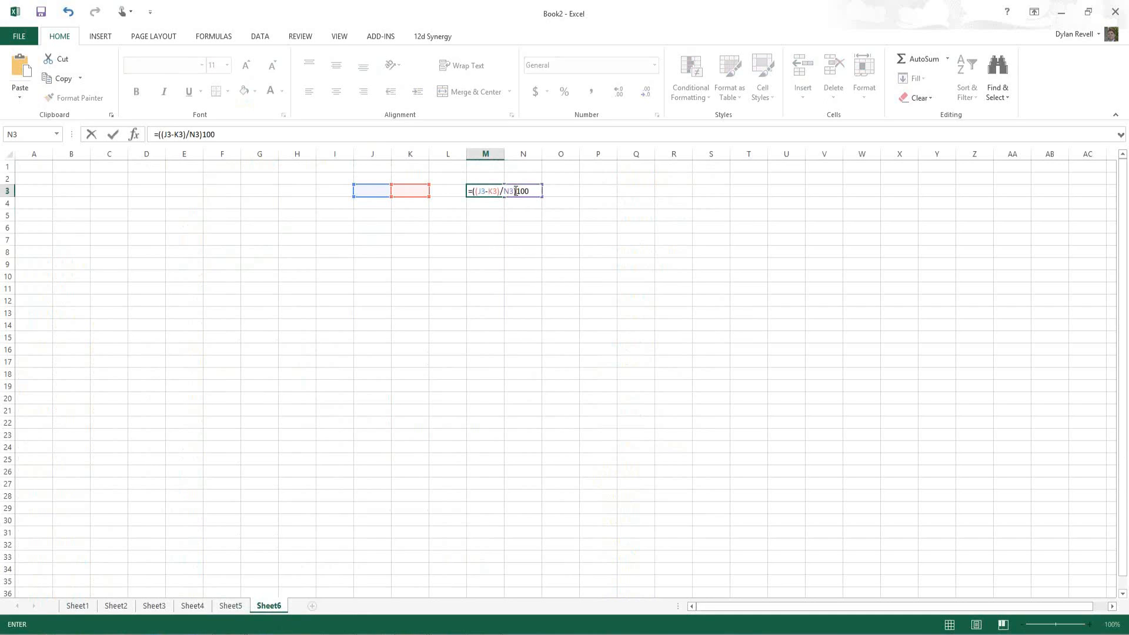
text(0)
key(Return)
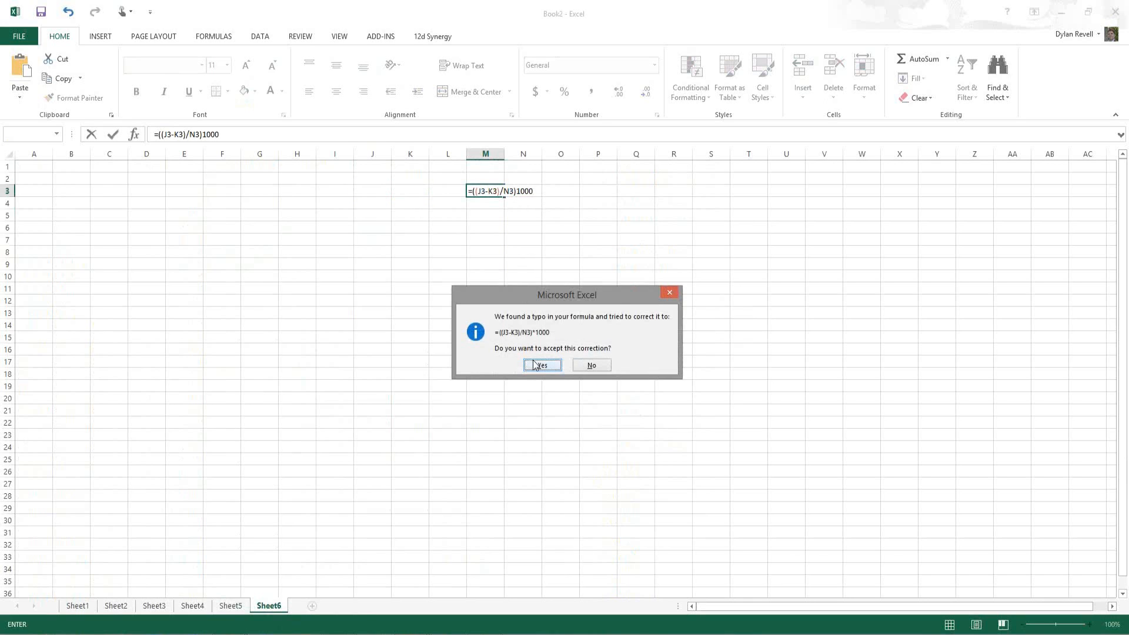
click(534, 365)
click(501, 271)
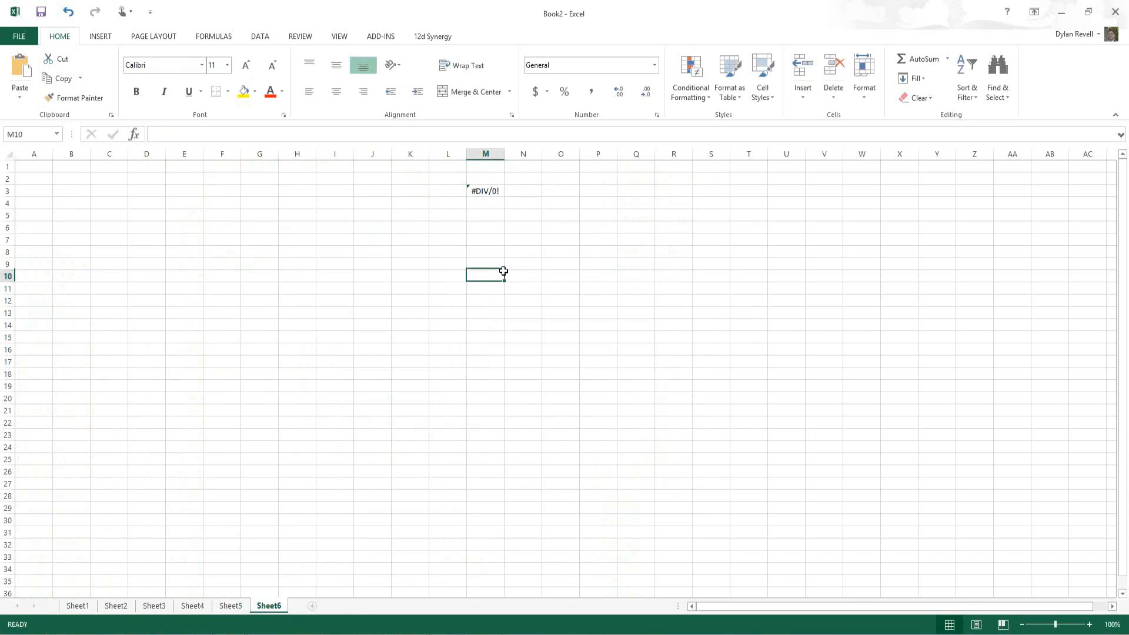
Step: Fill the M3 formula down column M of Sheet6 past row 47
click(486, 198)
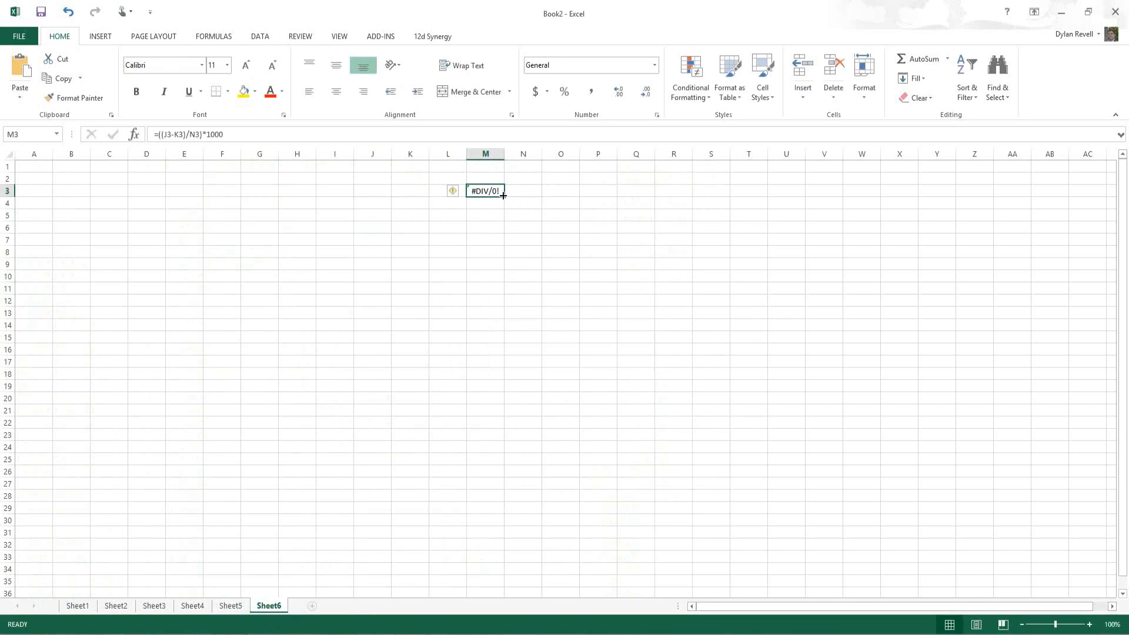
drag(503, 196, 492, 605)
click(546, 295)
scroll(532, 283, up, 5)
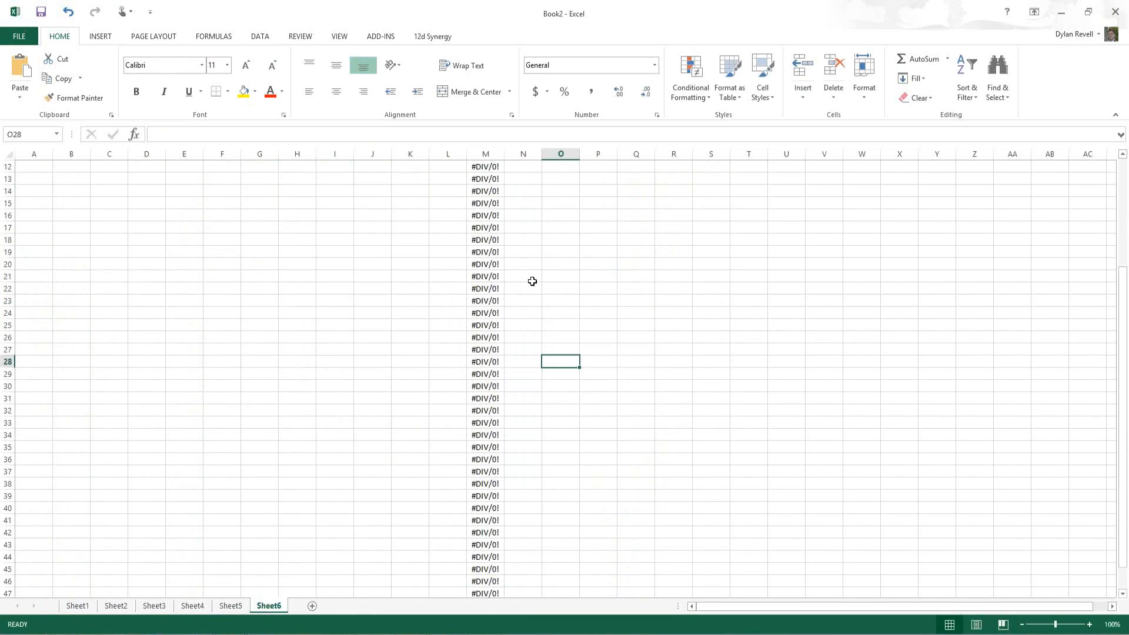
Step: Copy the whole exported pit and pipe table in Sheet5, range A1 to P53
click(231, 606)
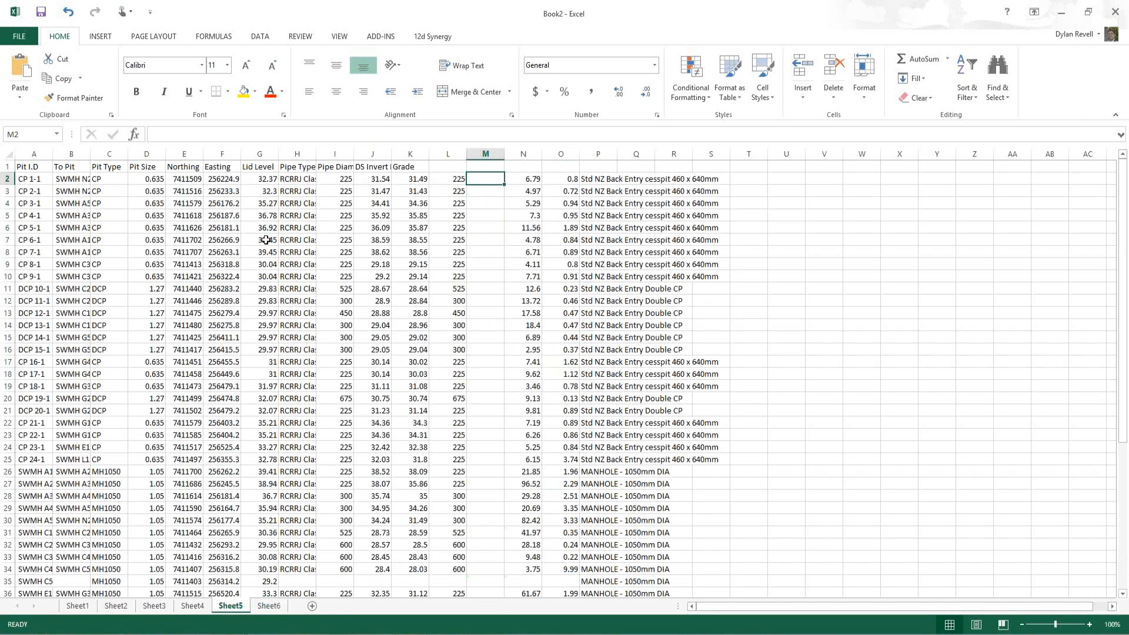
click(41, 167)
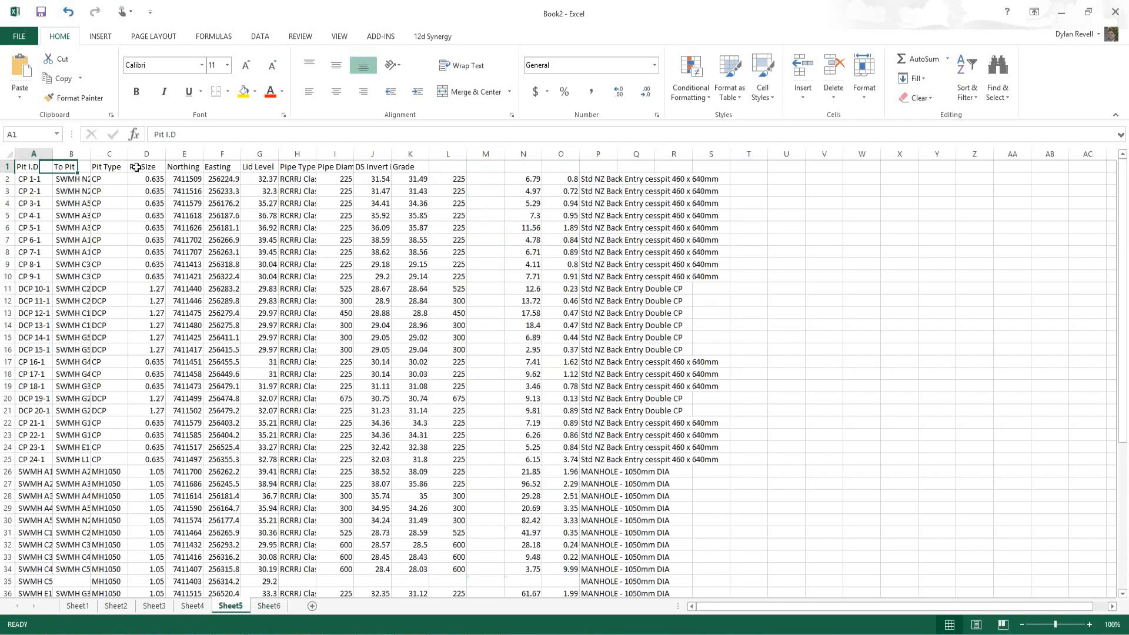
drag(136, 167, 615, 165)
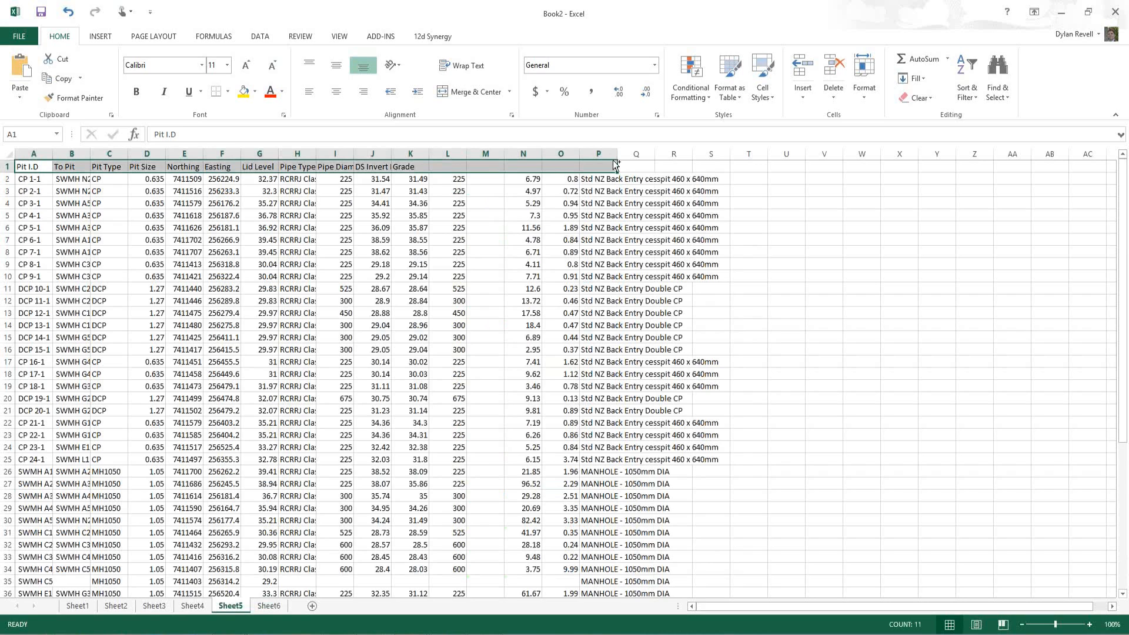
drag(616, 165, 615, 593)
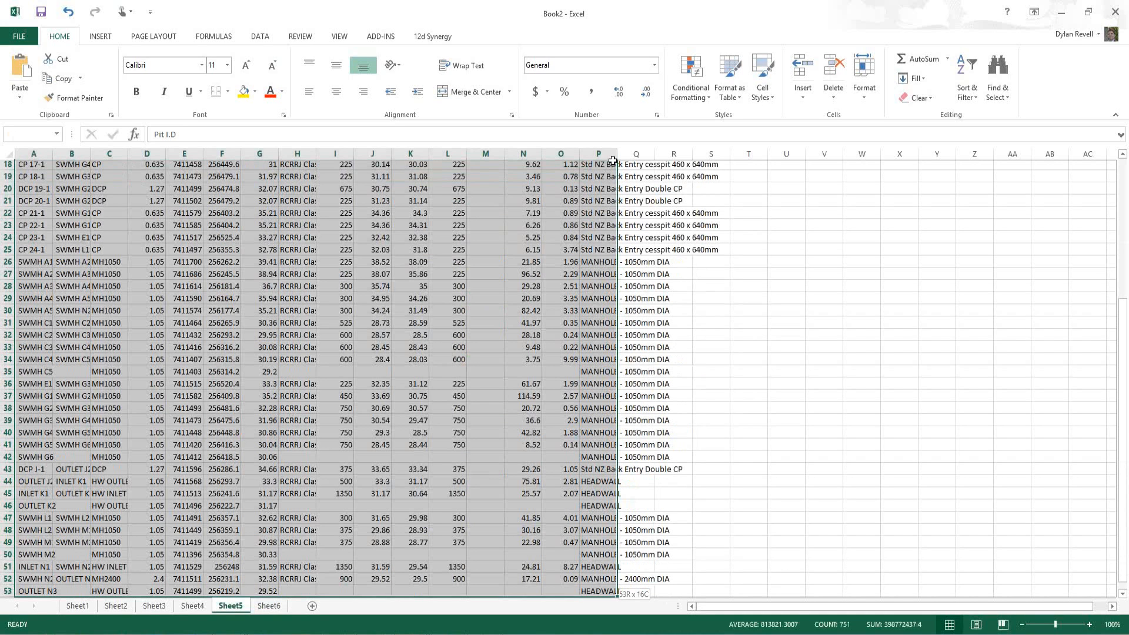
right_click(501, 231)
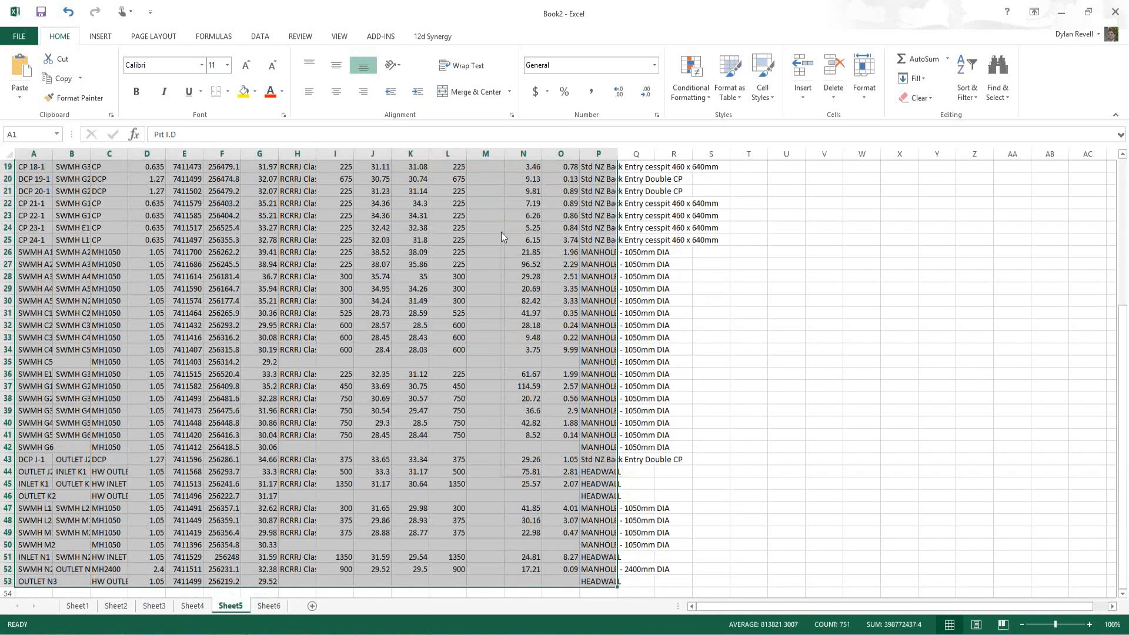
click(521, 253)
Step: Paste the copied table as values into Sheet6 from A1, skipping blanks so the column M formulas are kept
click(268, 606)
click(39, 170)
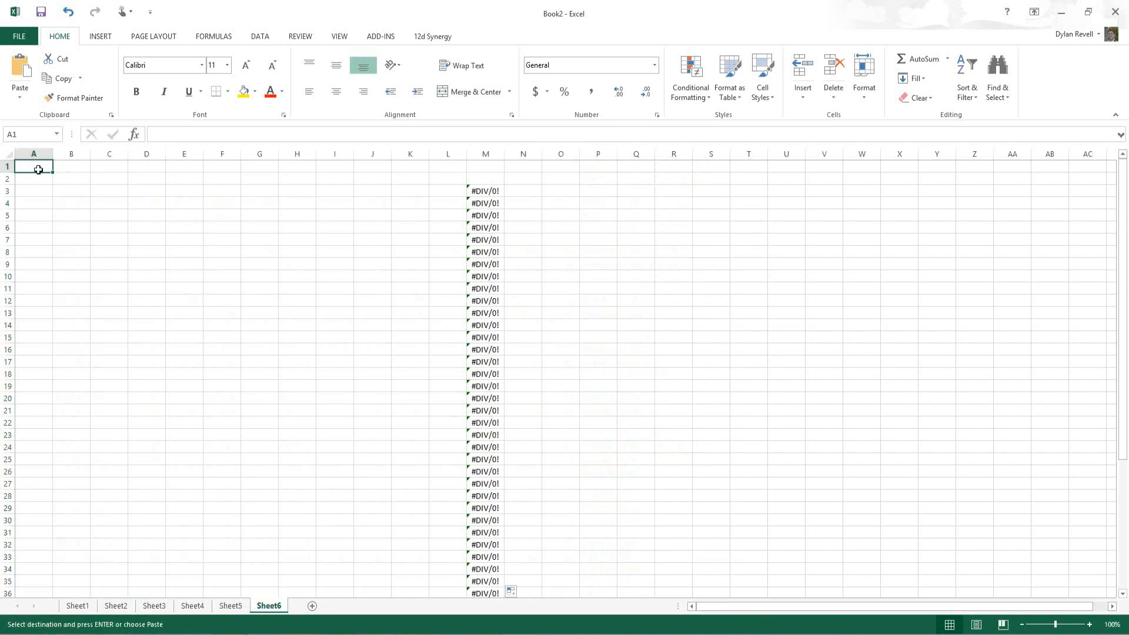
right_click(38, 169)
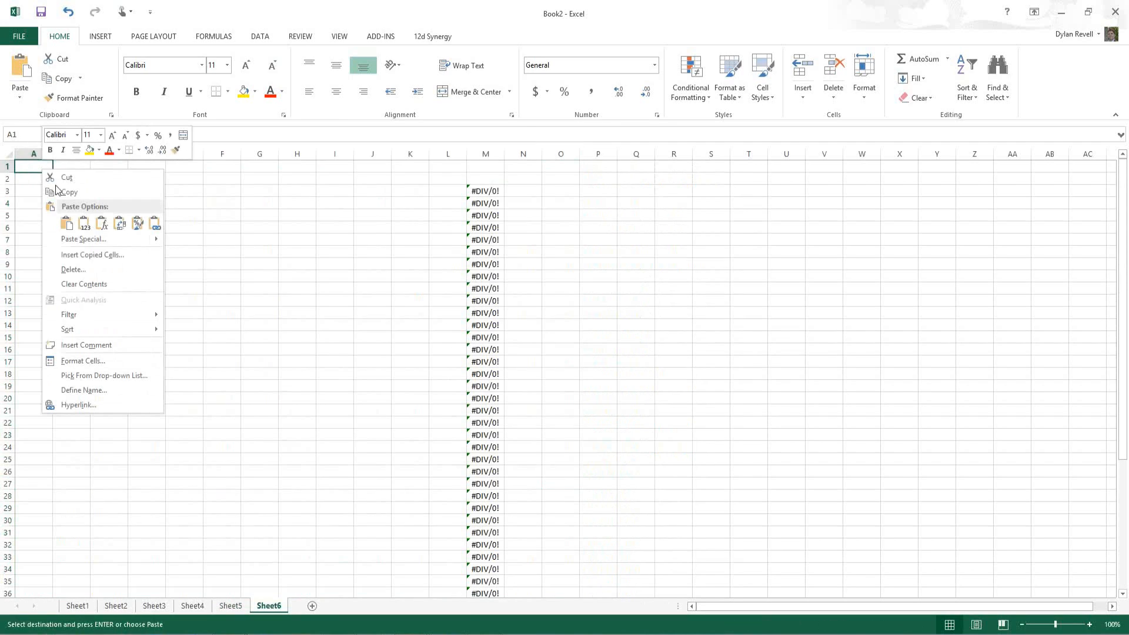
click(76, 238)
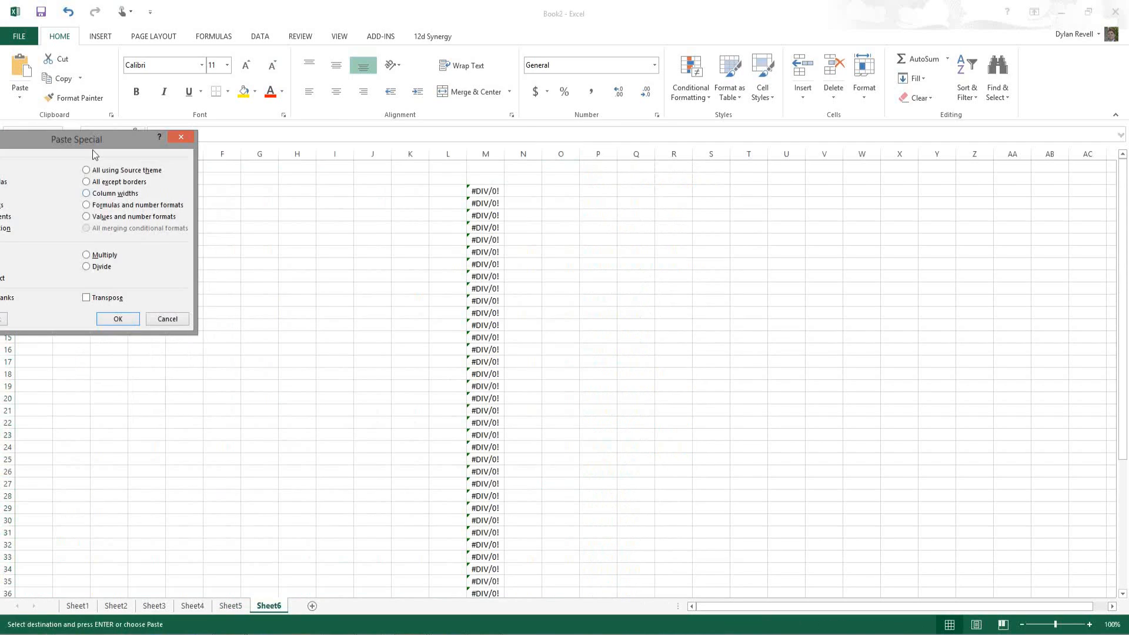
drag(91, 142, 299, 157)
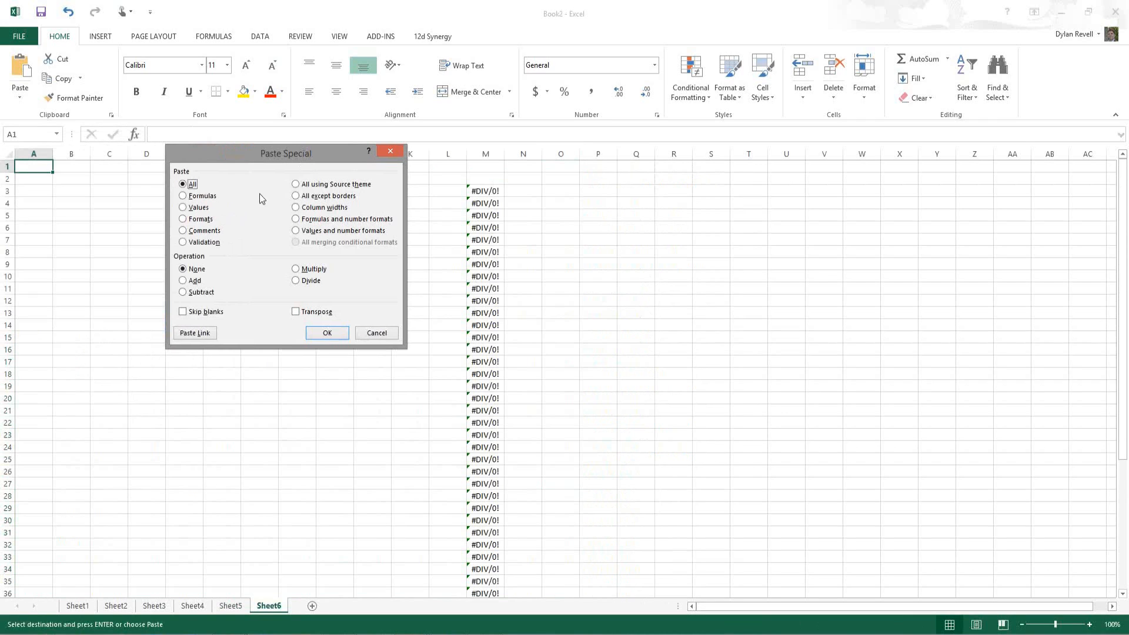
click(183, 207)
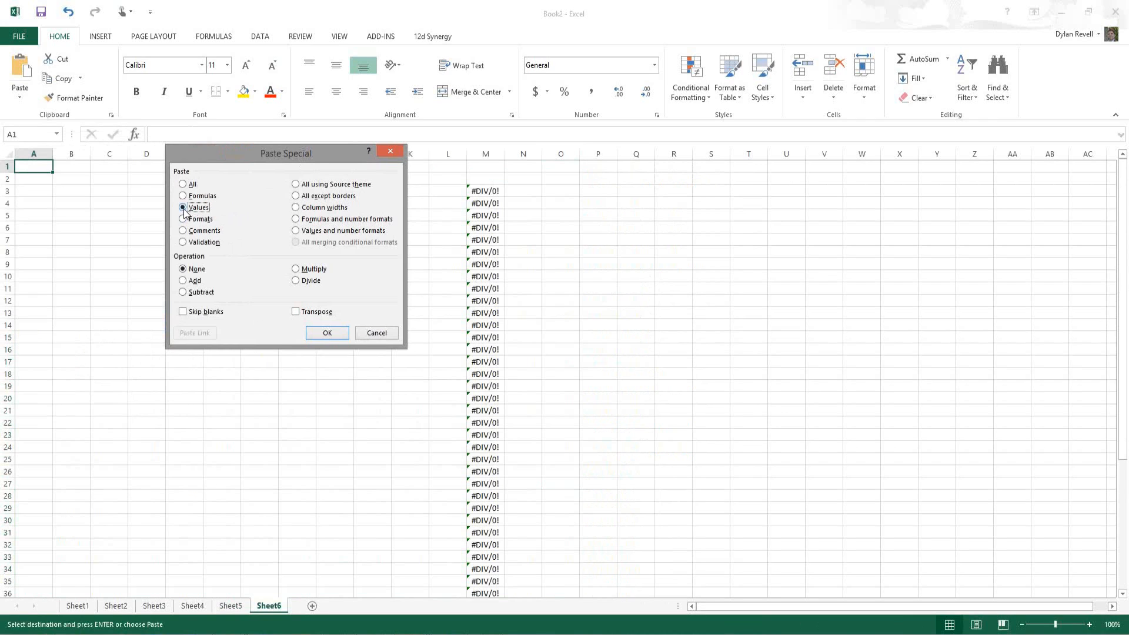
click(183, 311)
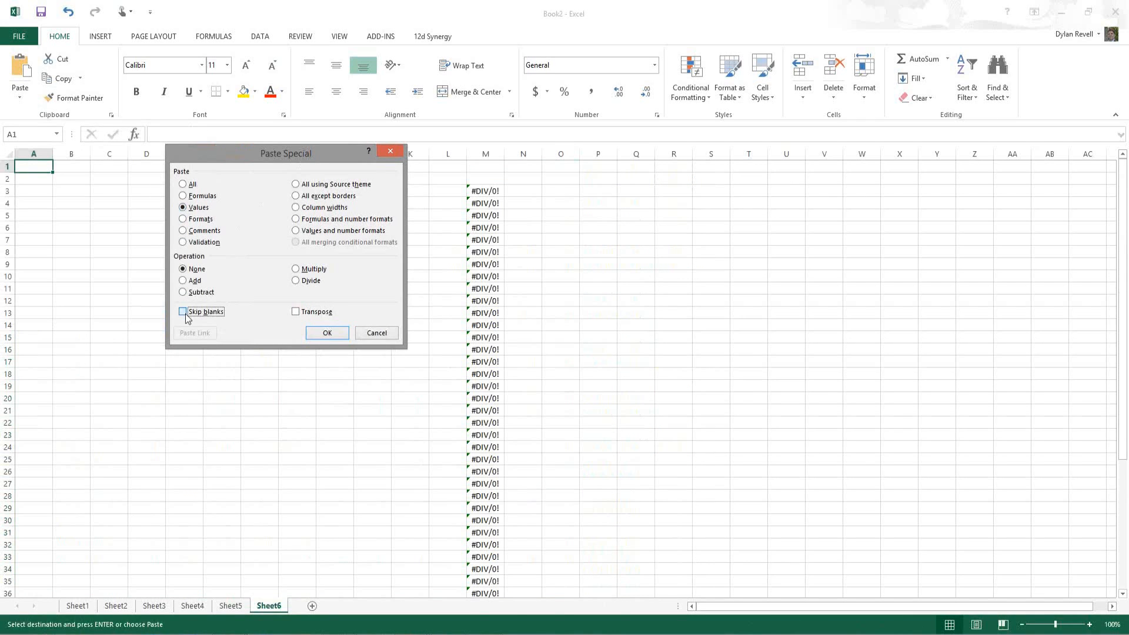
click(314, 336)
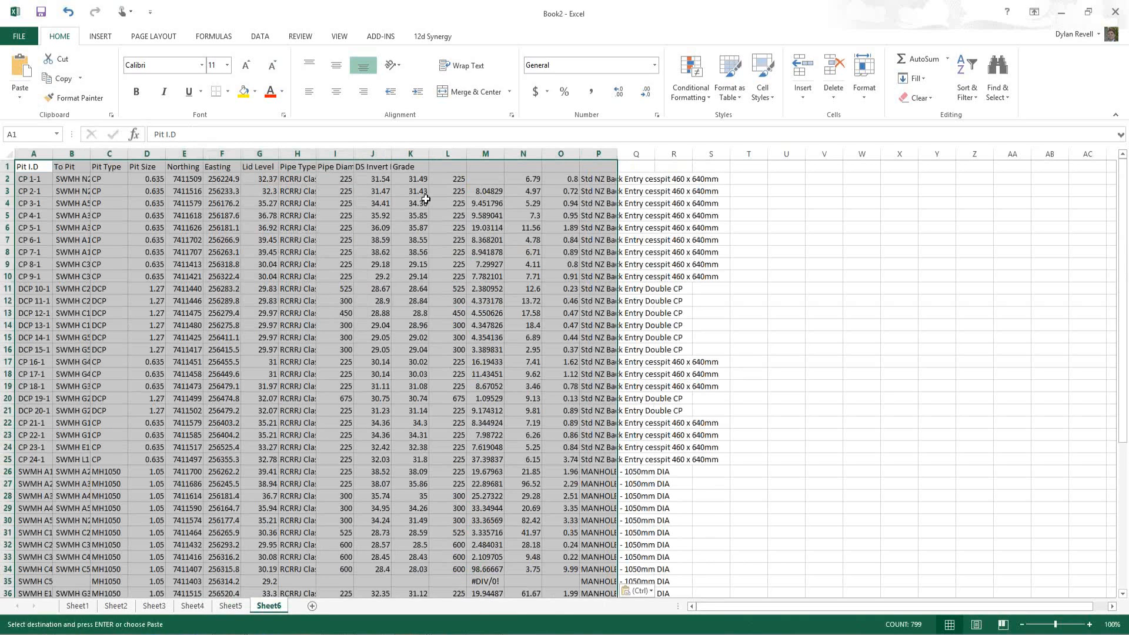
Step: Widen column B of Sheet6 to 11.43 so the To Pit names fit
click(425, 201)
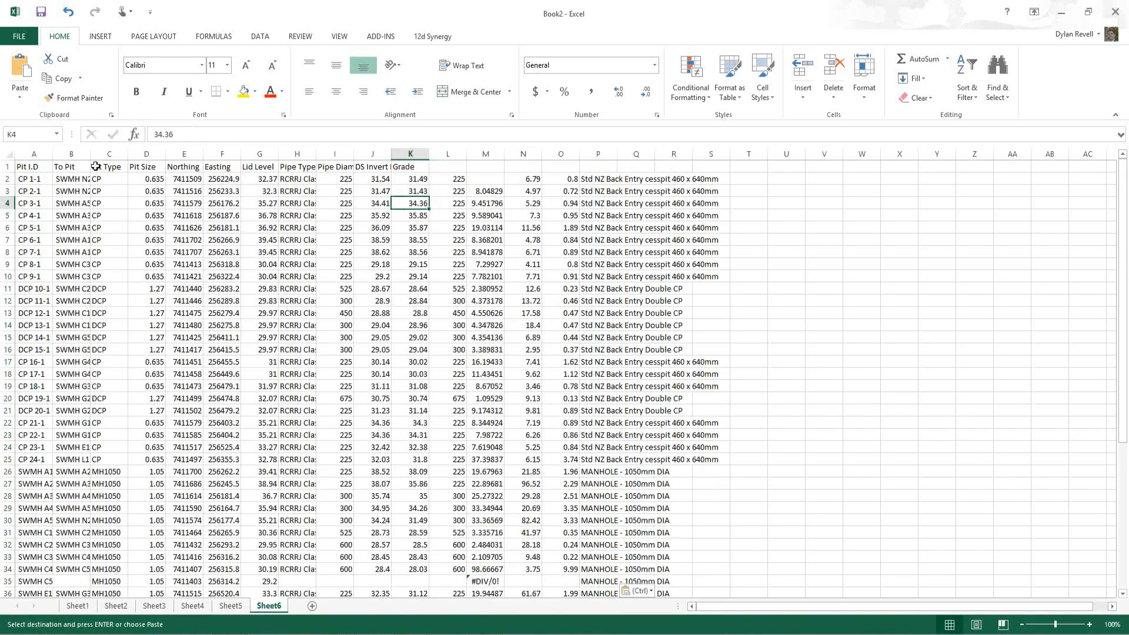
drag(91, 154, 102, 153)
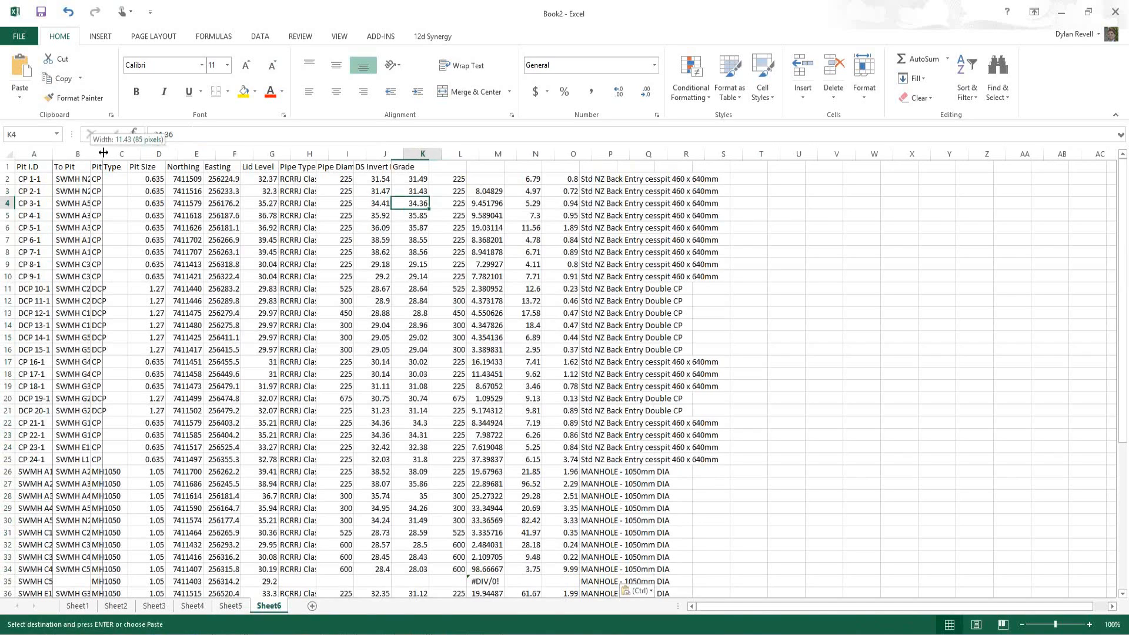
drag(102, 153, 103, 153)
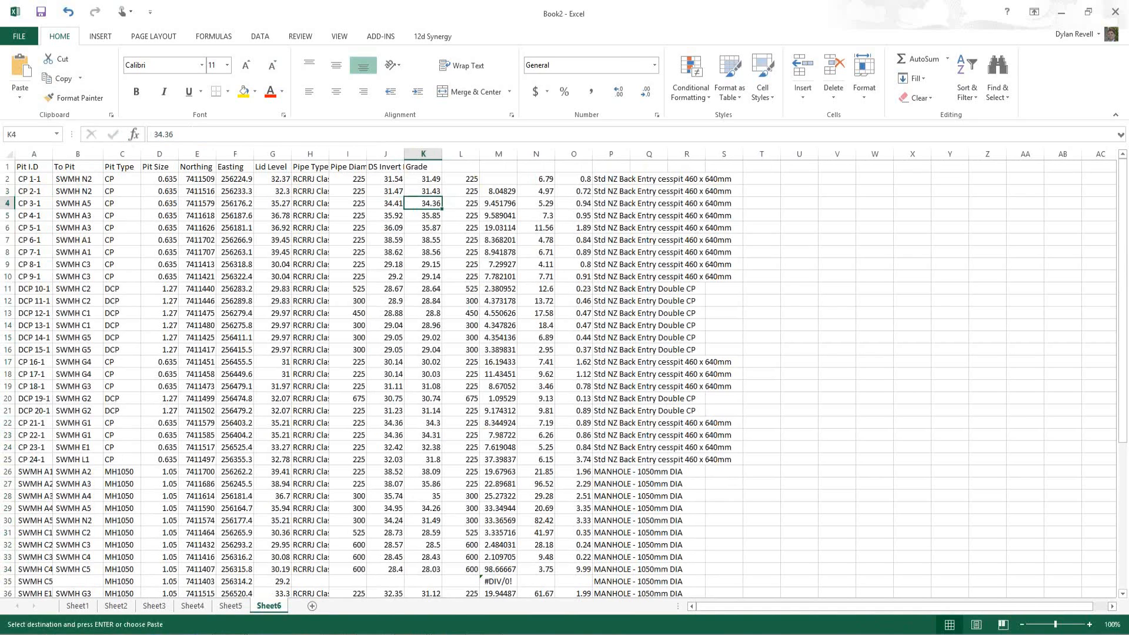
Step: Switch to 12d Model and close the String Attributes and Drainage Network Editor Import/Export dialogs
key(alt+Tab)
click(950, 546)
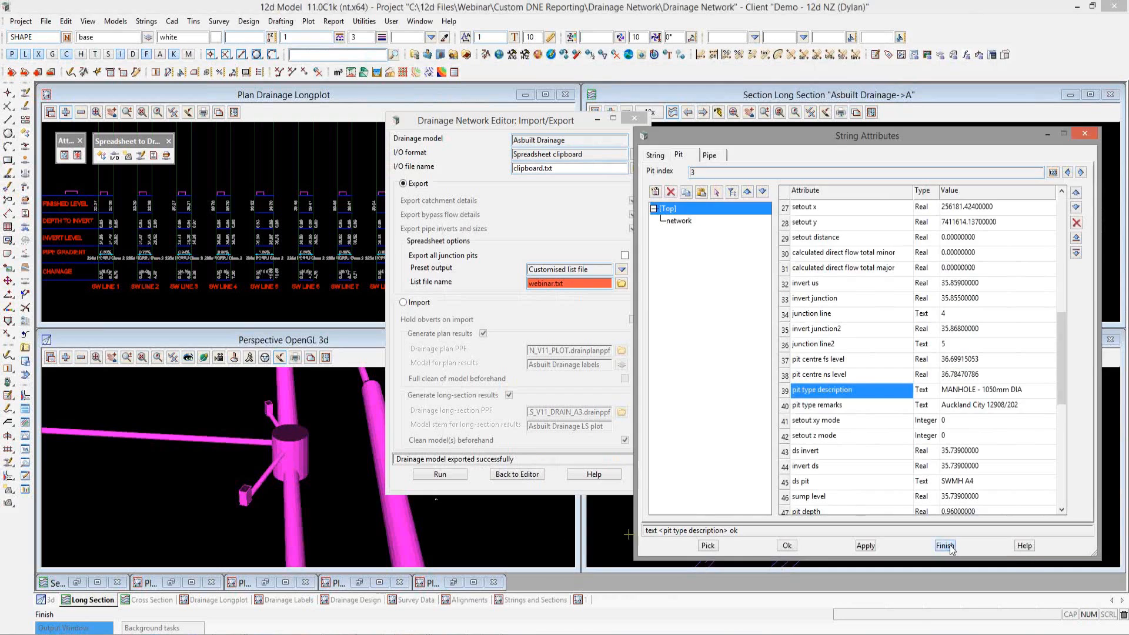
click(635, 119)
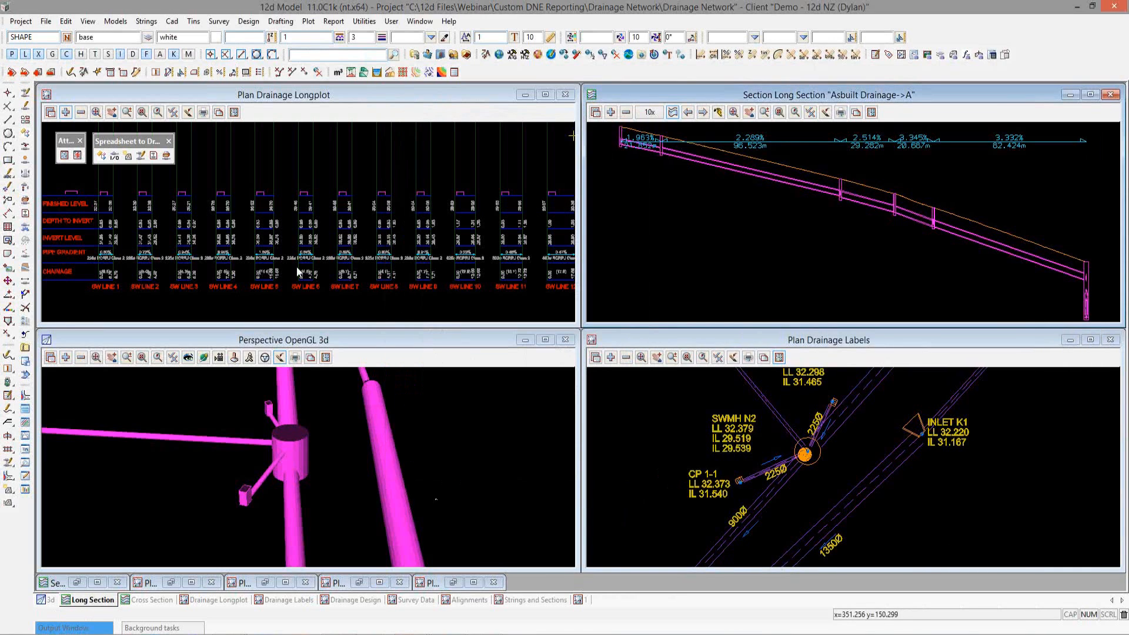
Step: Open the Drainage network export tool and set its model to Asbuilt Drainage by picking a string in the Long Section view
click(24, 376)
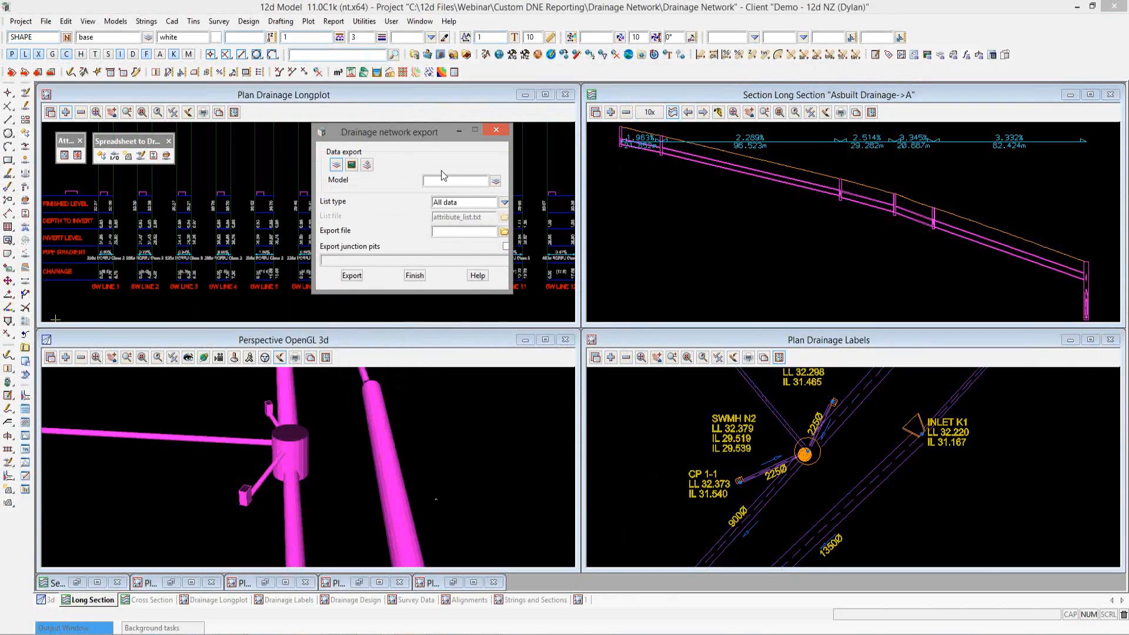
click(451, 181)
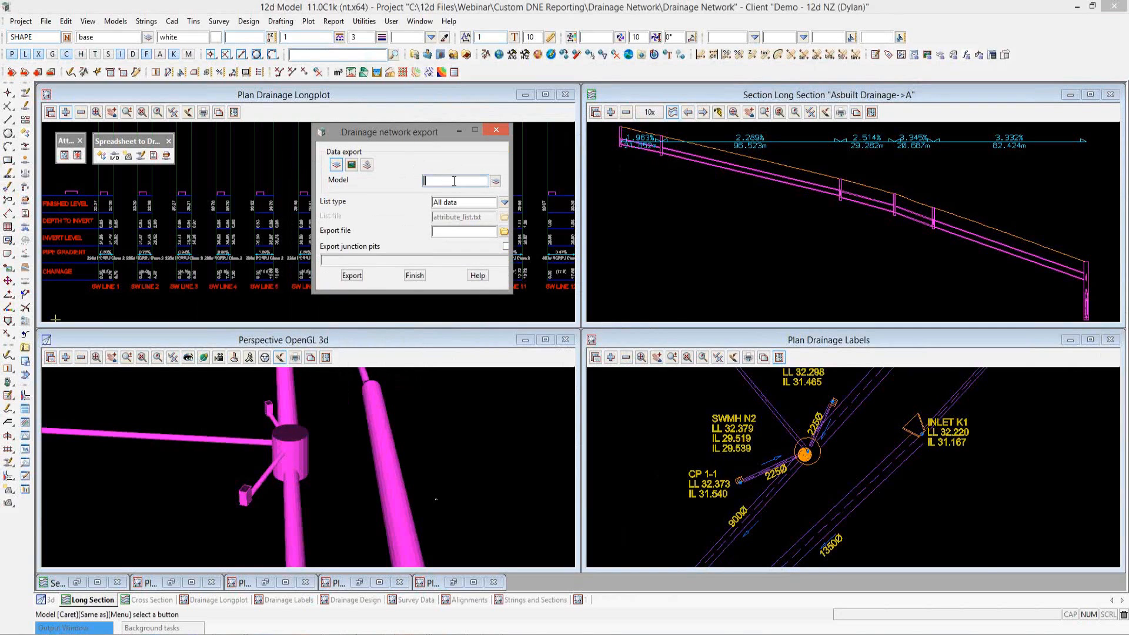
middle_click(454, 181)
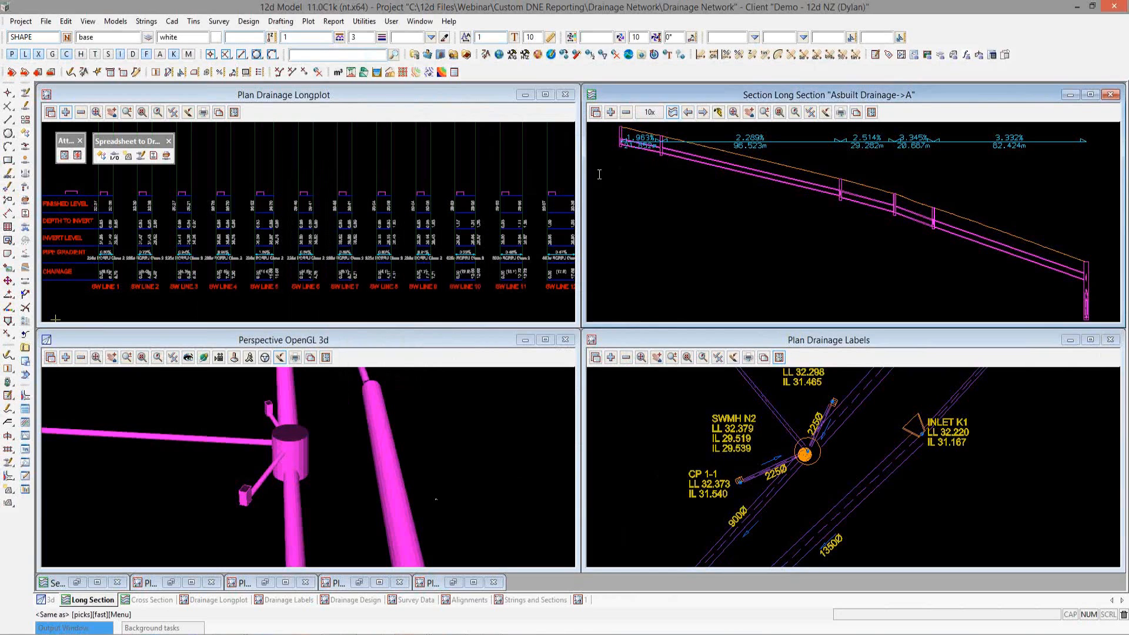
click(691, 167)
middle_click(692, 167)
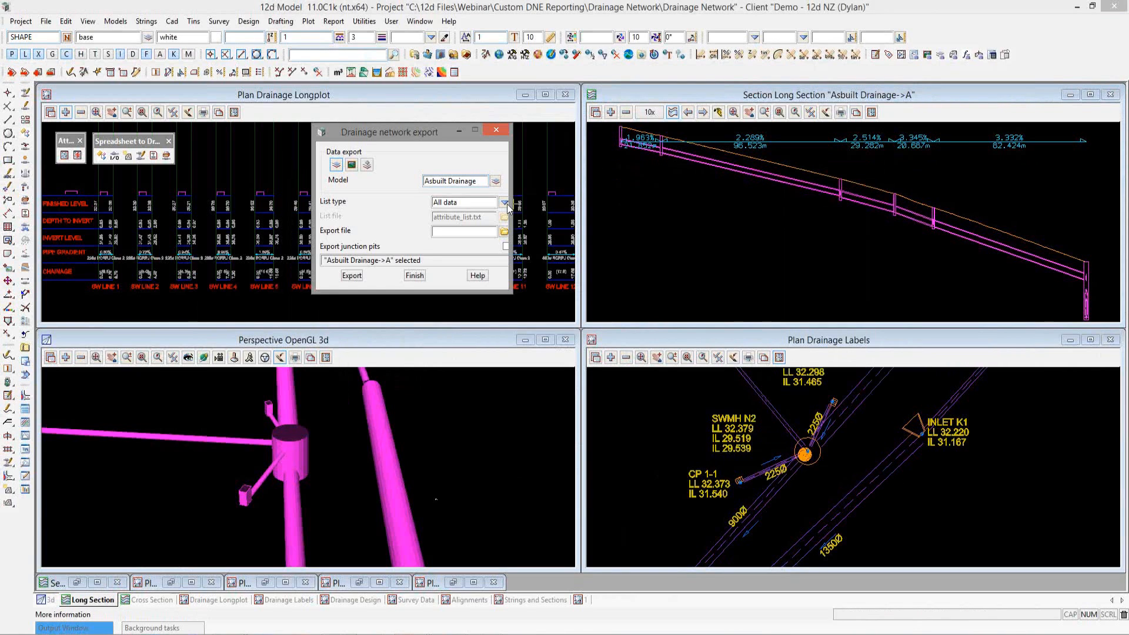
Step: Set the export's list type to Customised list file and choose webinar.txt as the list file
click(504, 202)
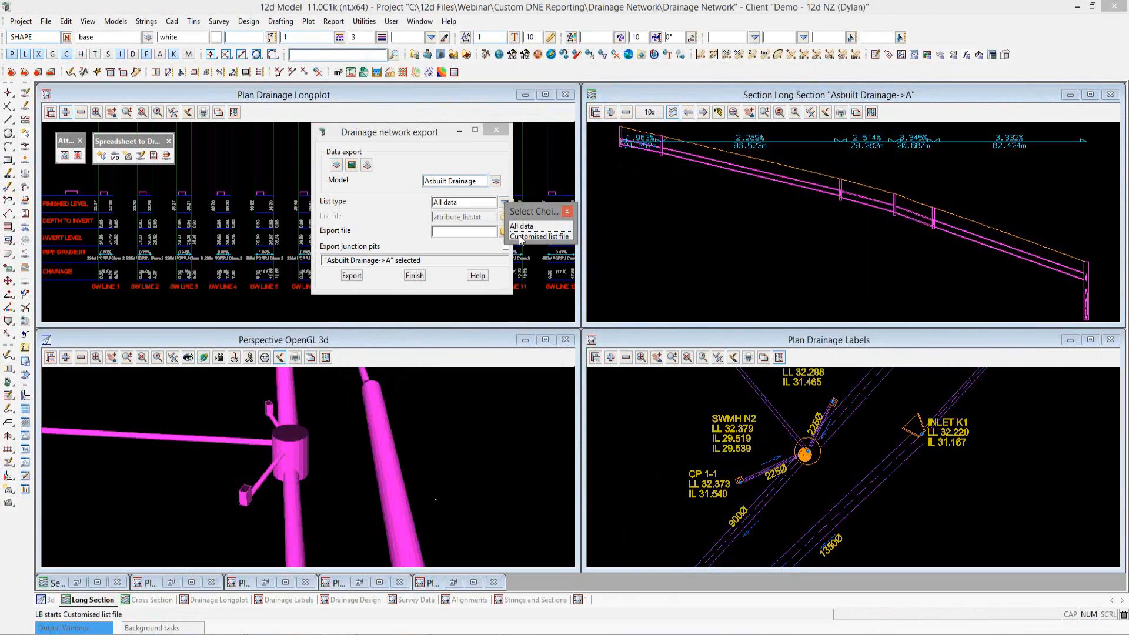
click(520, 237)
click(503, 219)
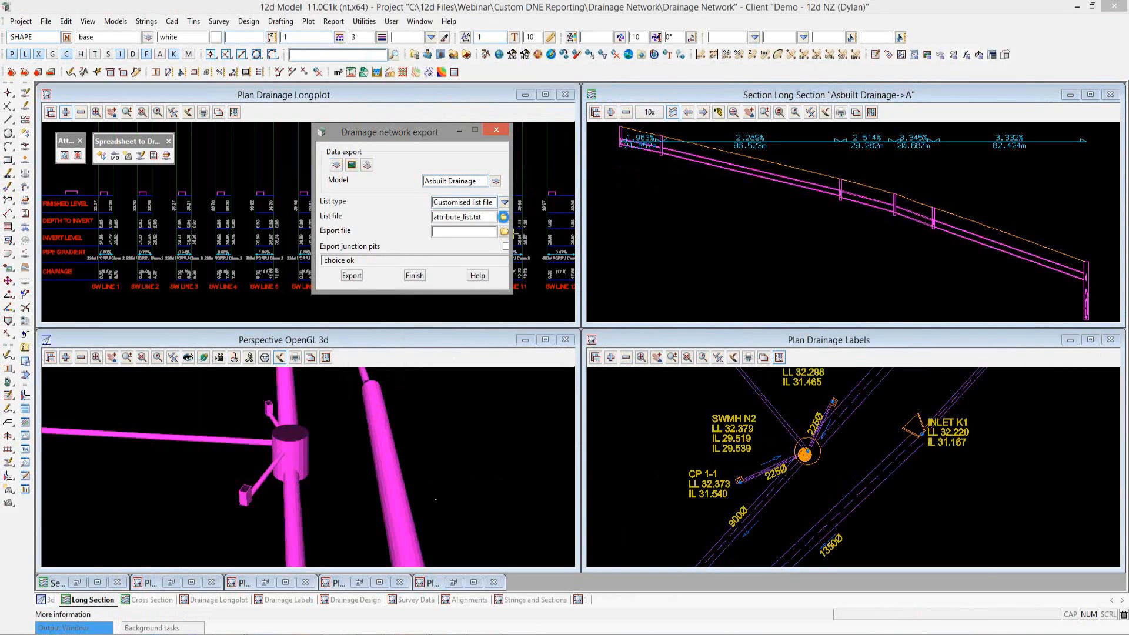
click(558, 281)
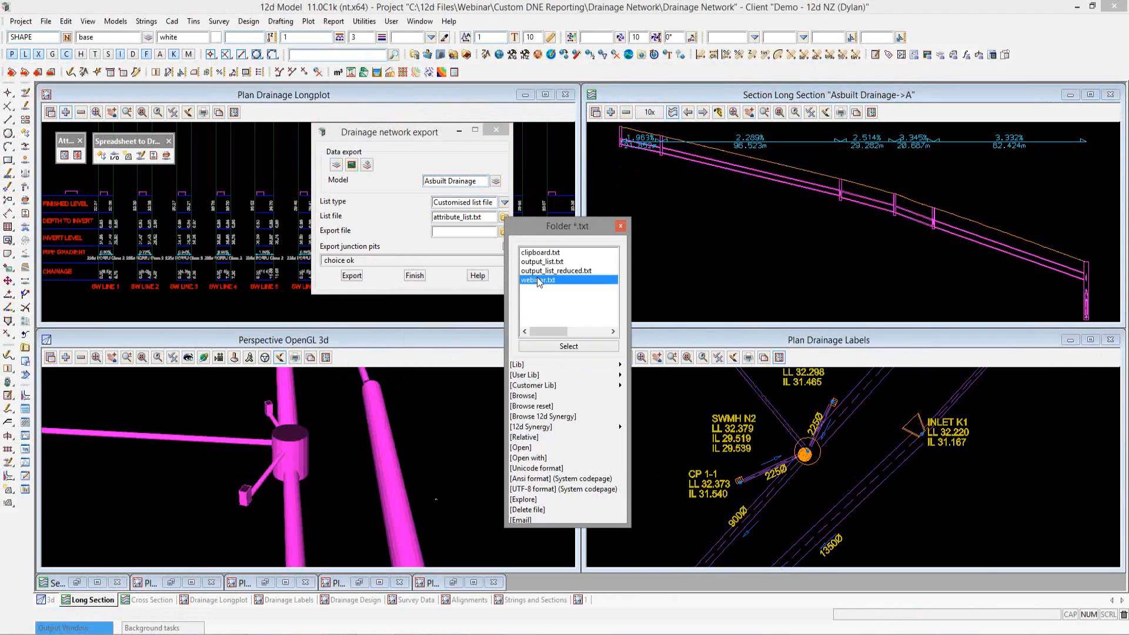
Step: Name the export file Testing.csv and export the drainage network data
click(481, 235)
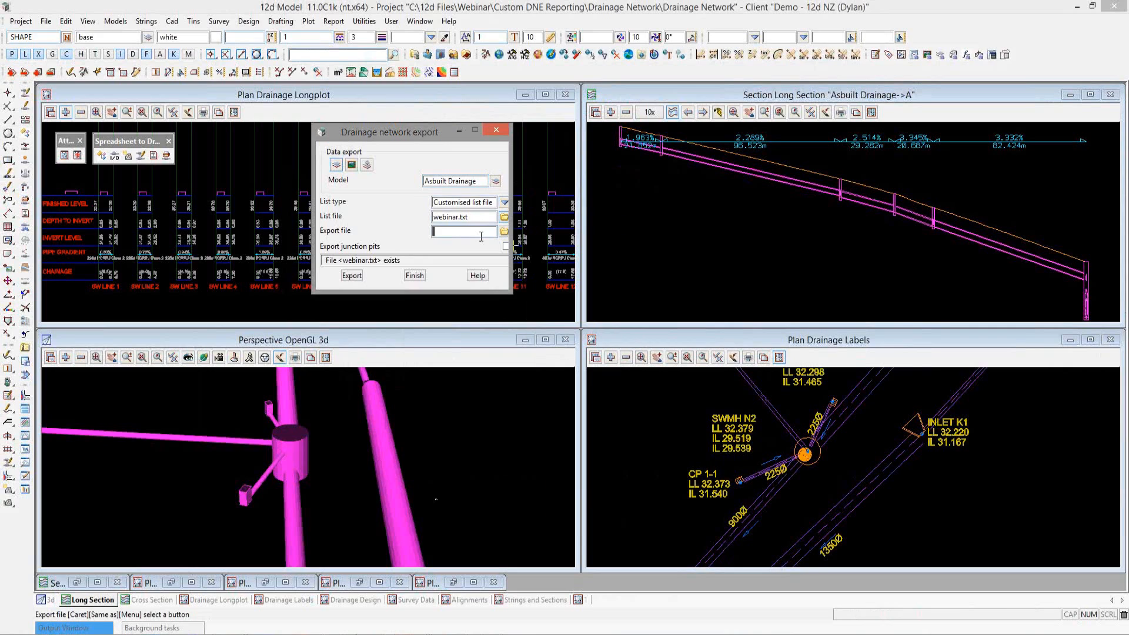
text(Testing.csv)
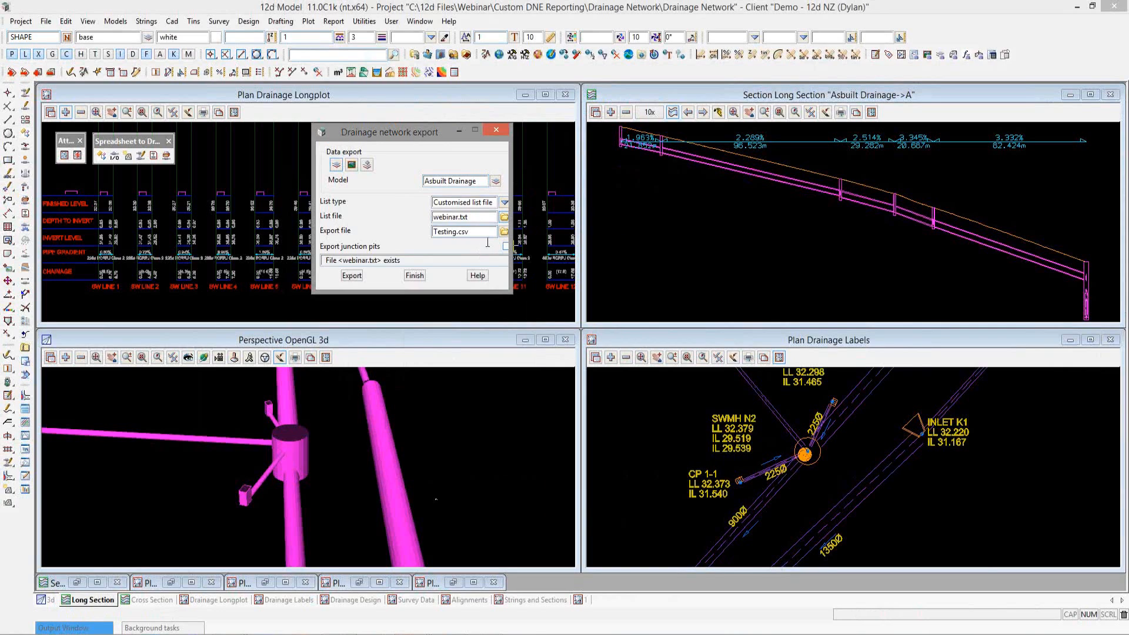
click(355, 275)
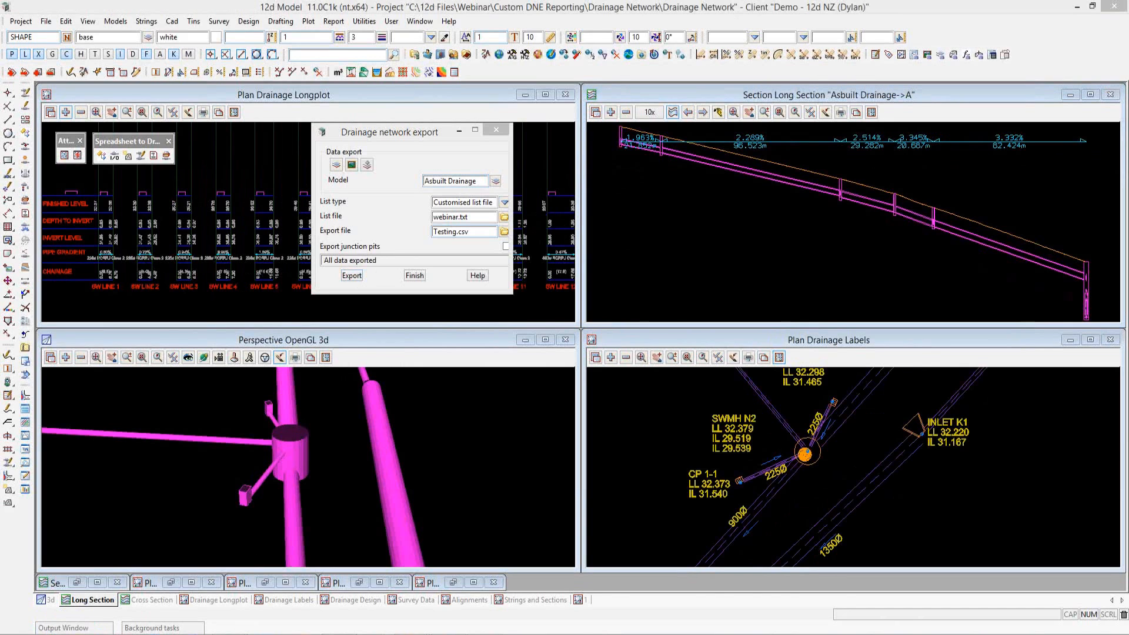
click(188, 606)
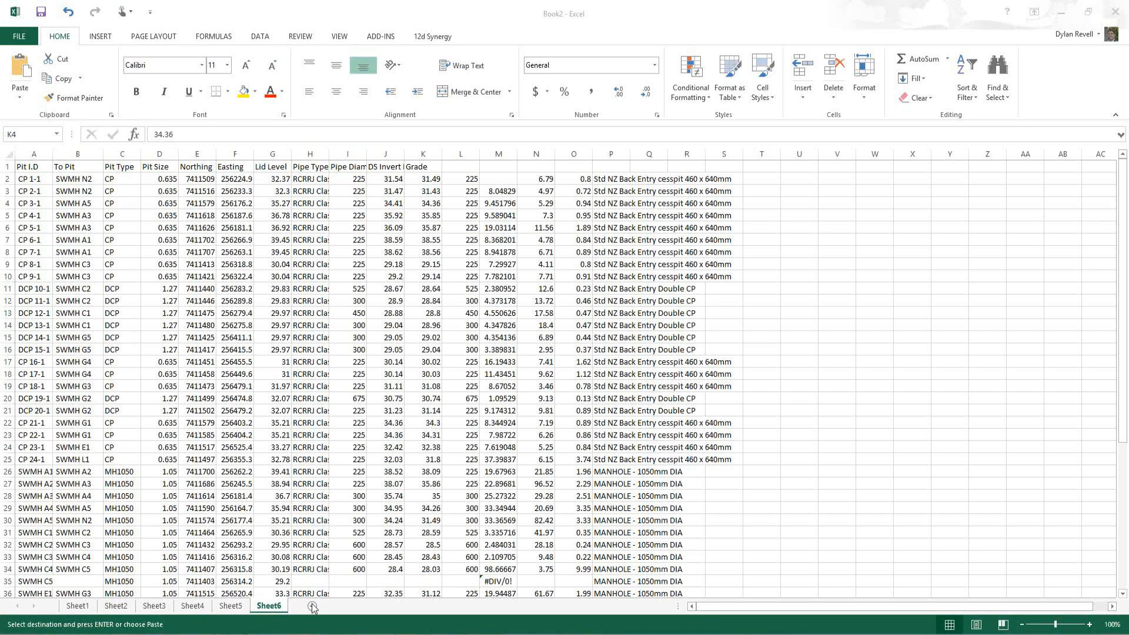
click(312, 606)
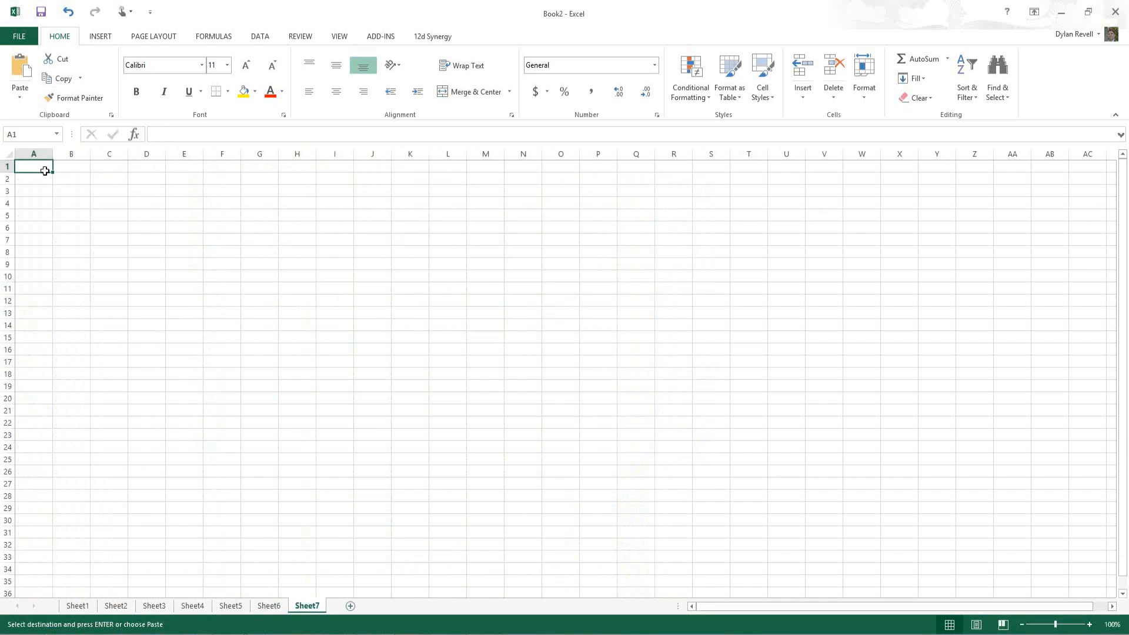
click(336, 632)
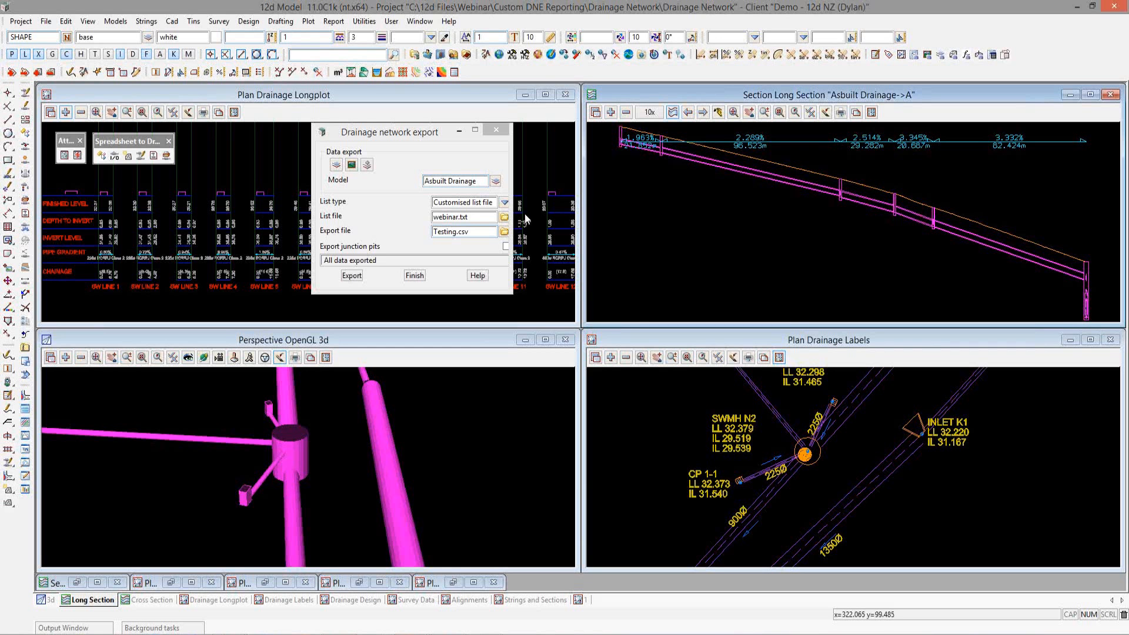
Step: Open the exported Testing.csv in Excel to examine its columns, and close the file
click(504, 231)
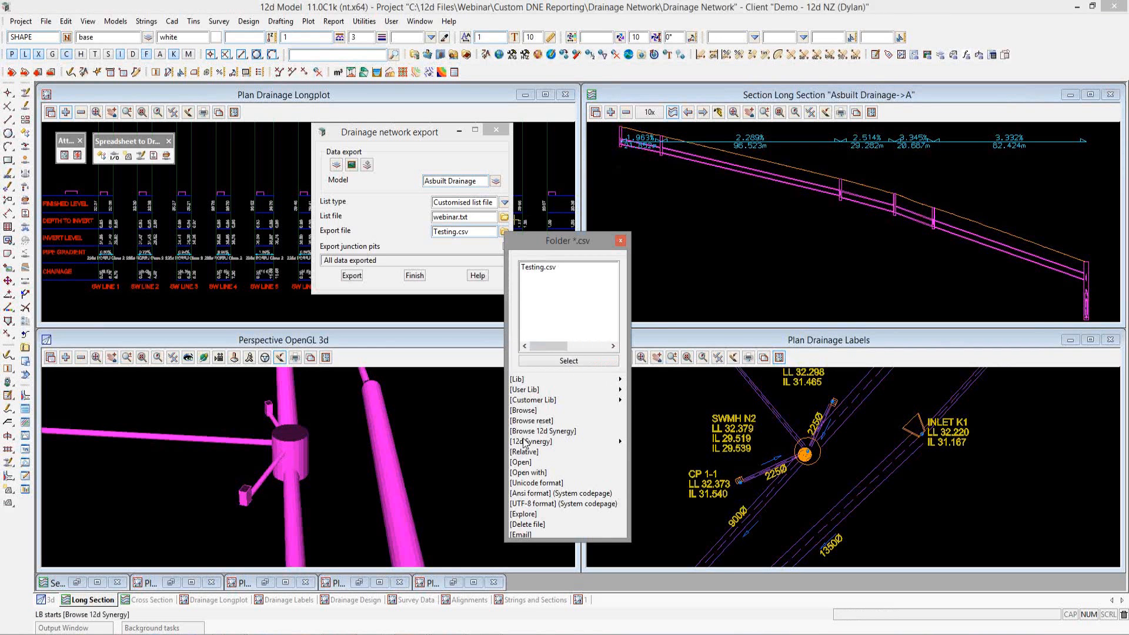
click(521, 462)
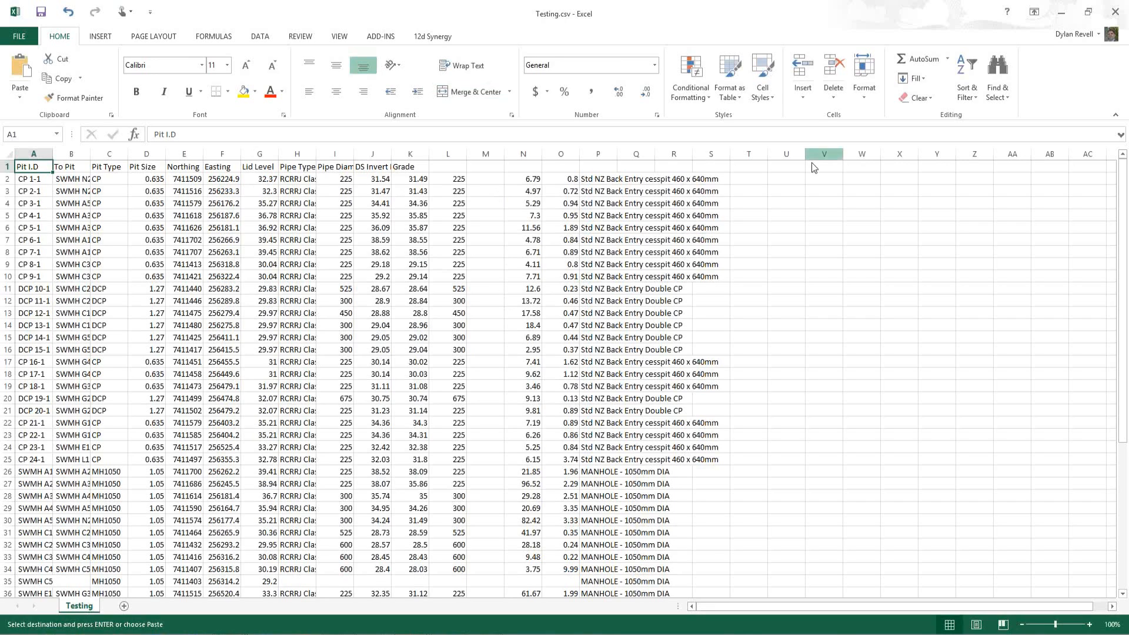
click(1113, 12)
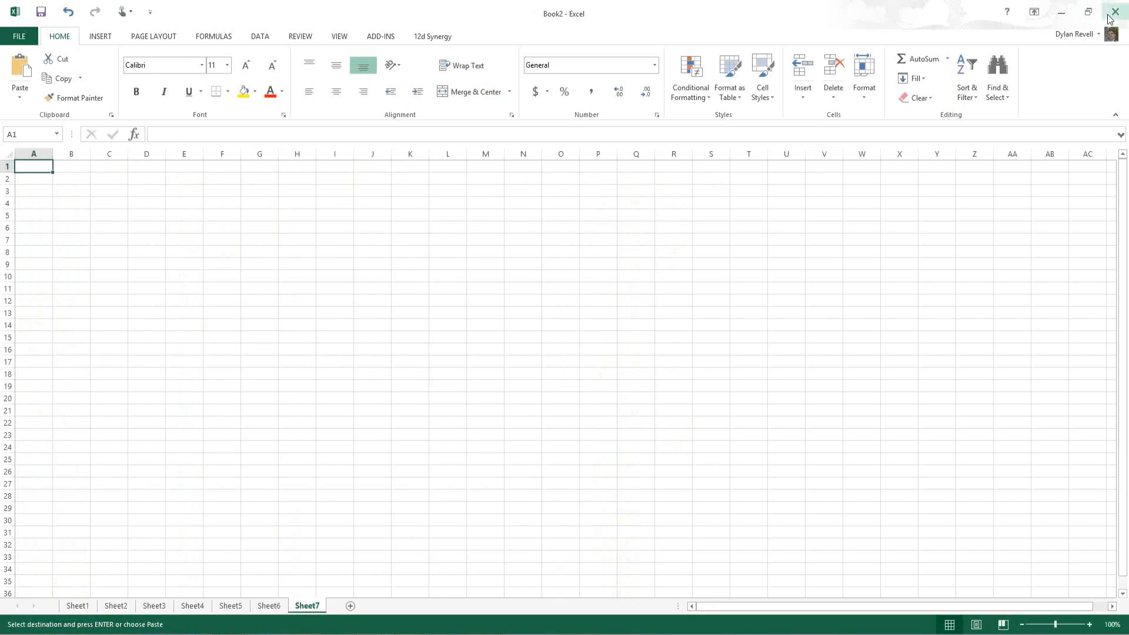
Step: Close the Book2 workbook without saving its changes and keep the copied information on the clipboard
click(1108, 17)
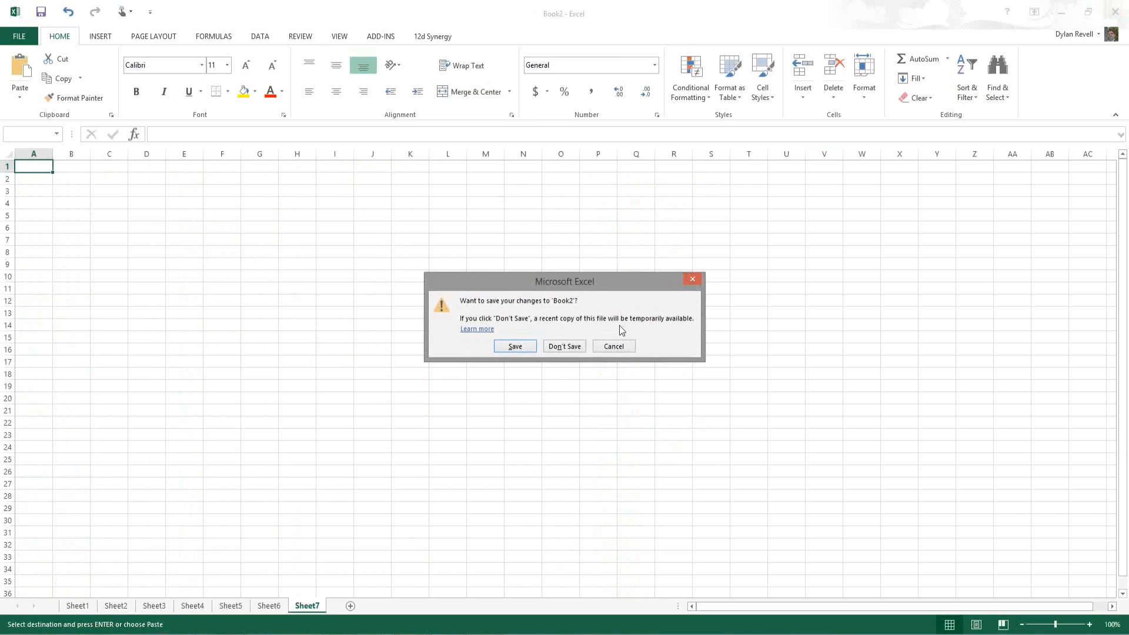
click(564, 346)
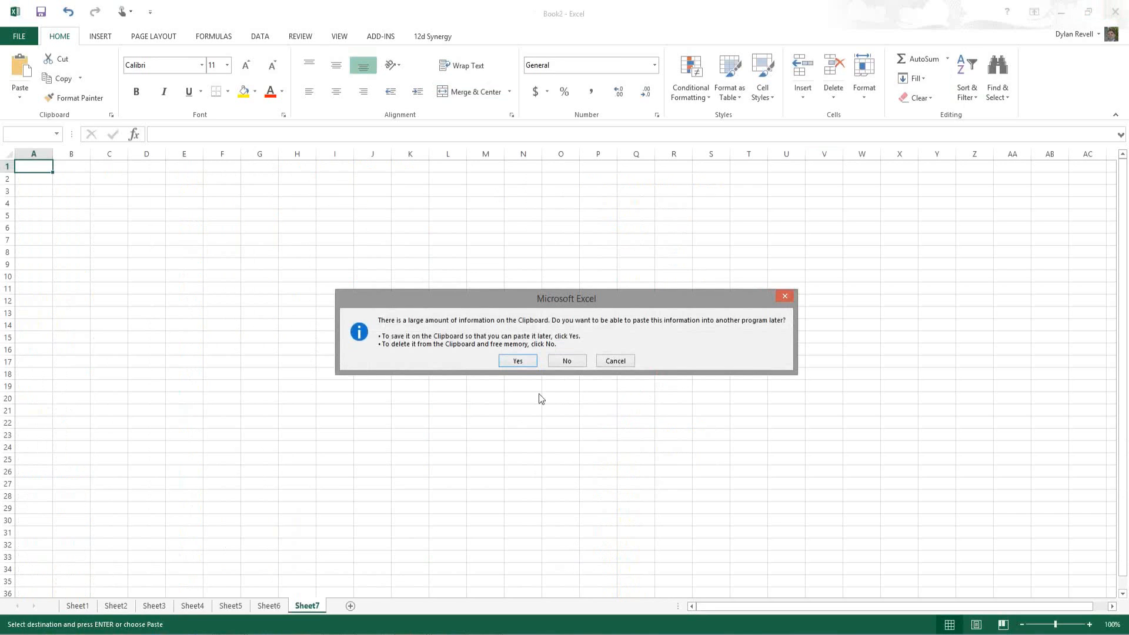
click(532, 363)
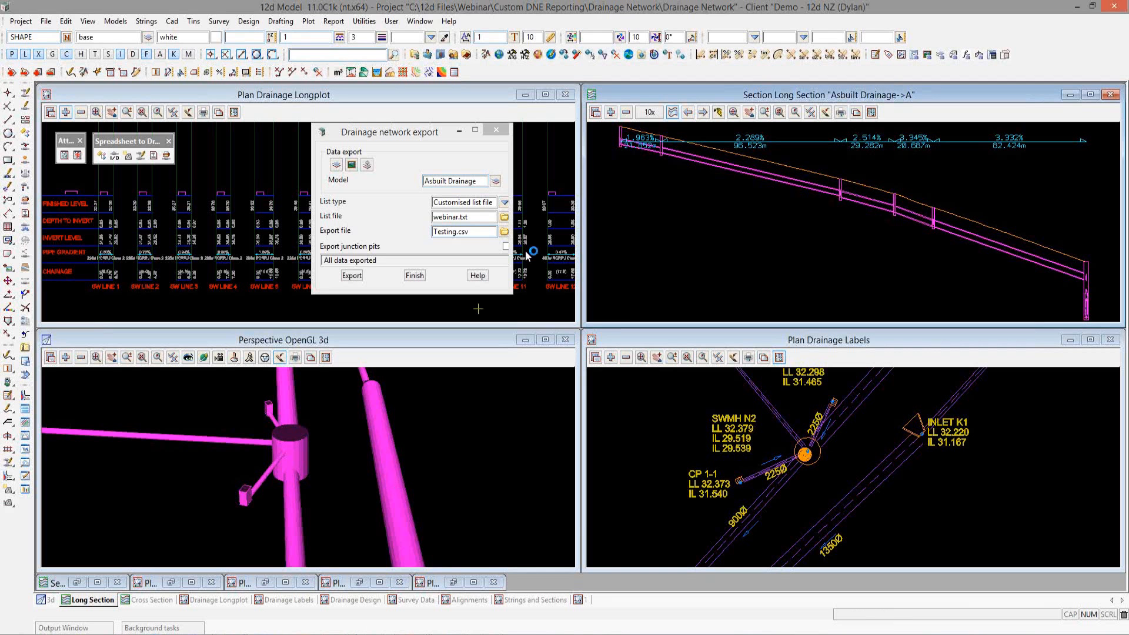
Step: Set the drainage network export's list file to drainage_pit_schedule.txt from the library
click(503, 218)
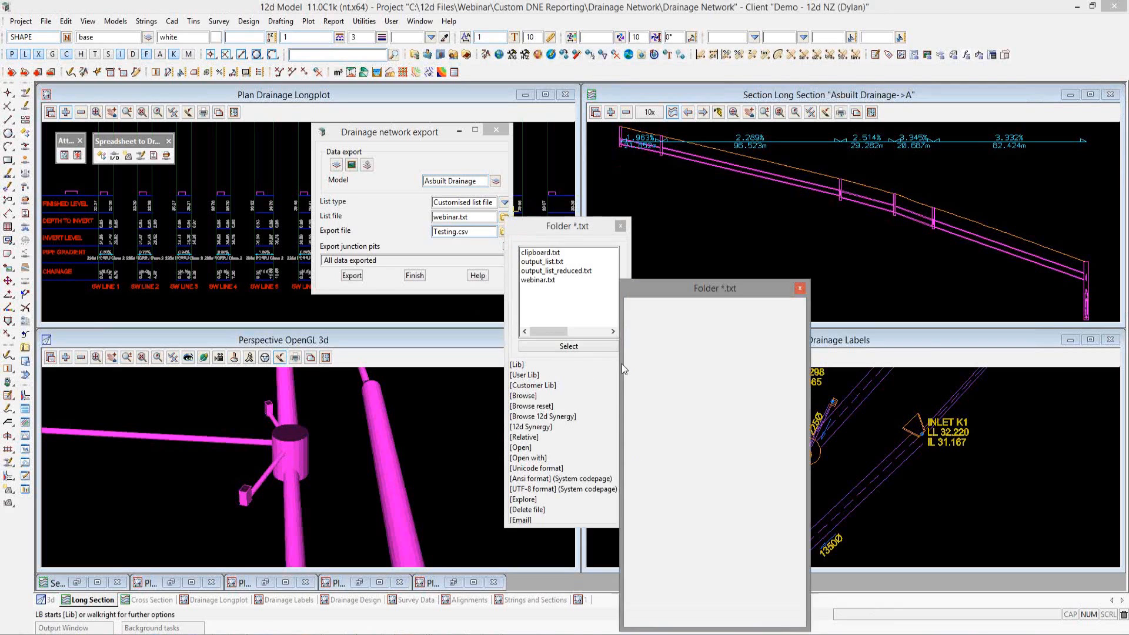
mouse_move(625, 377)
drag(791, 387, 796, 473)
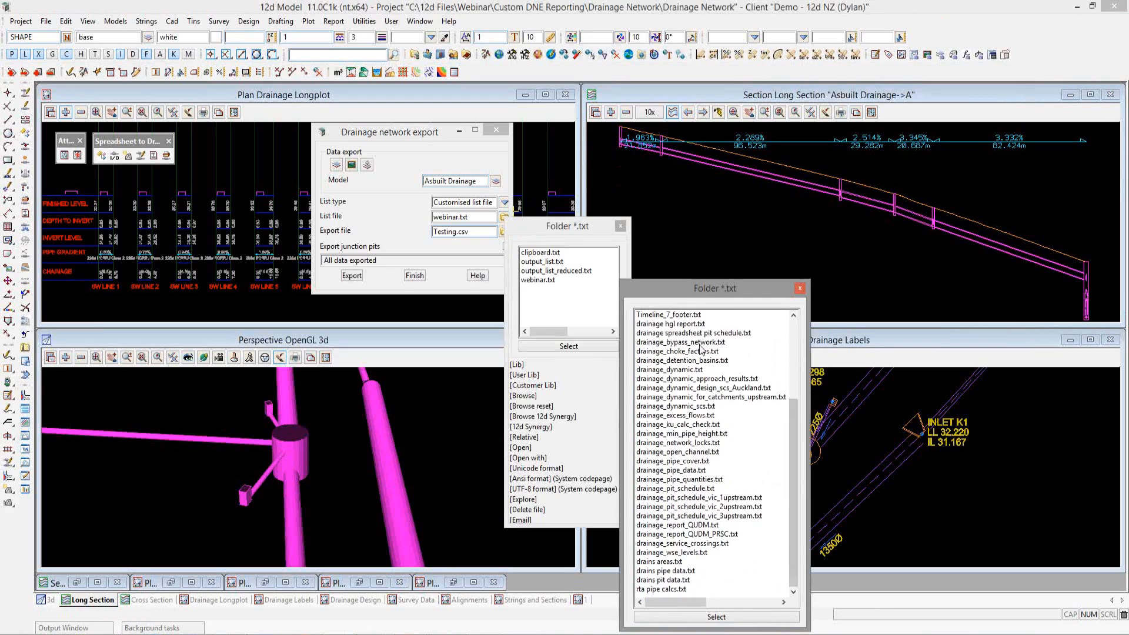
double_click(691, 489)
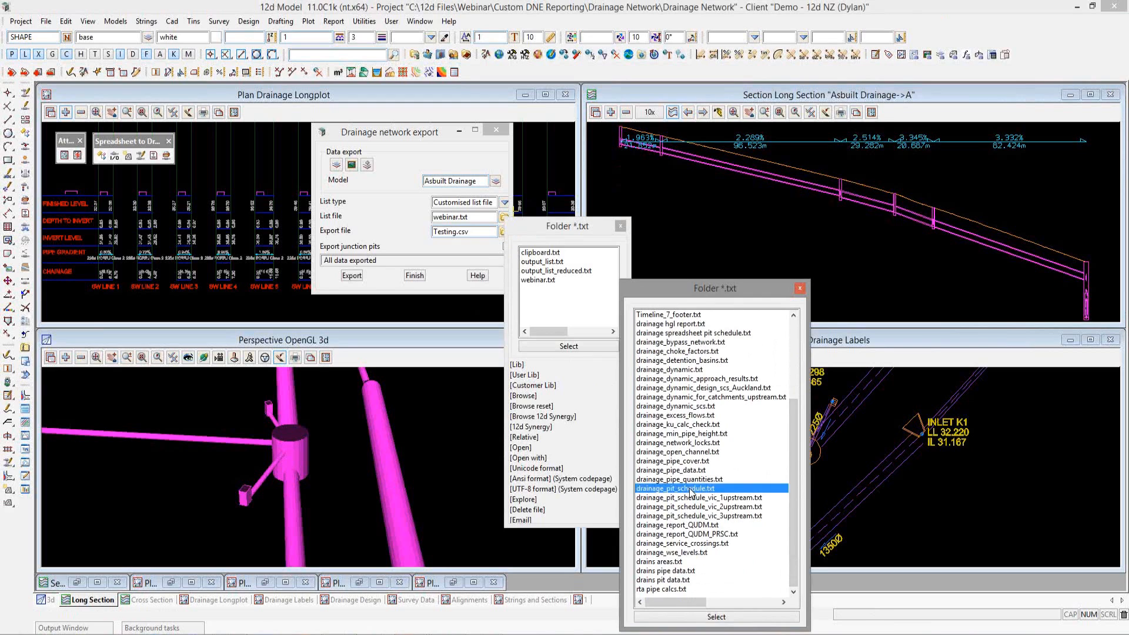
Step: Open the drainage_pit_schedule.txt list file in Notepad to examine its header, pit data and pipe data entries, and close it
click(503, 216)
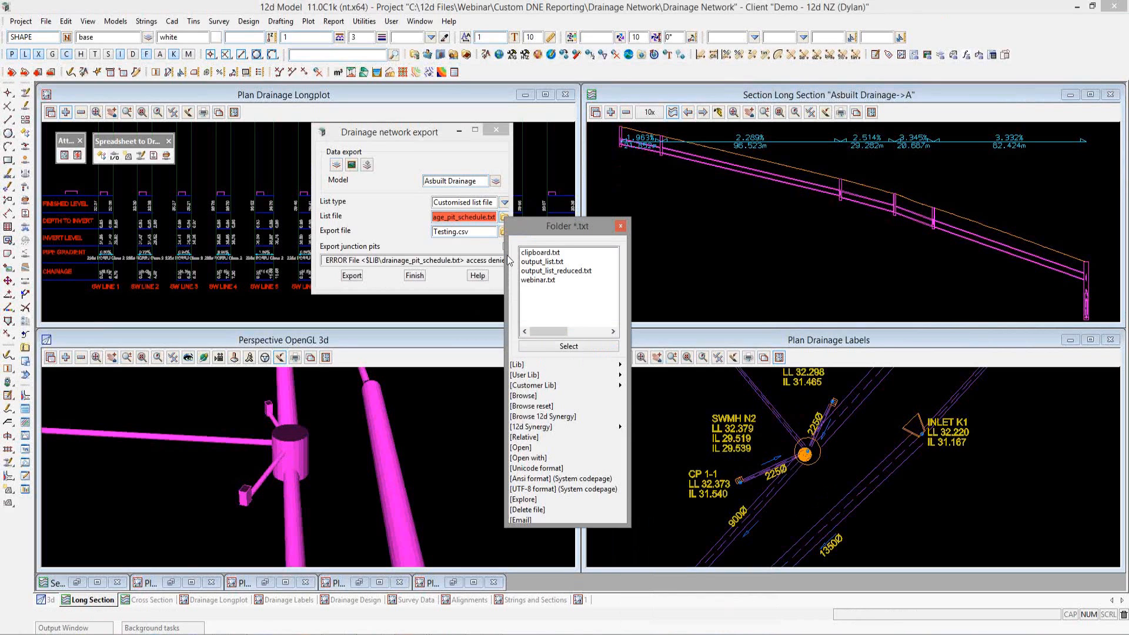
click(524, 449)
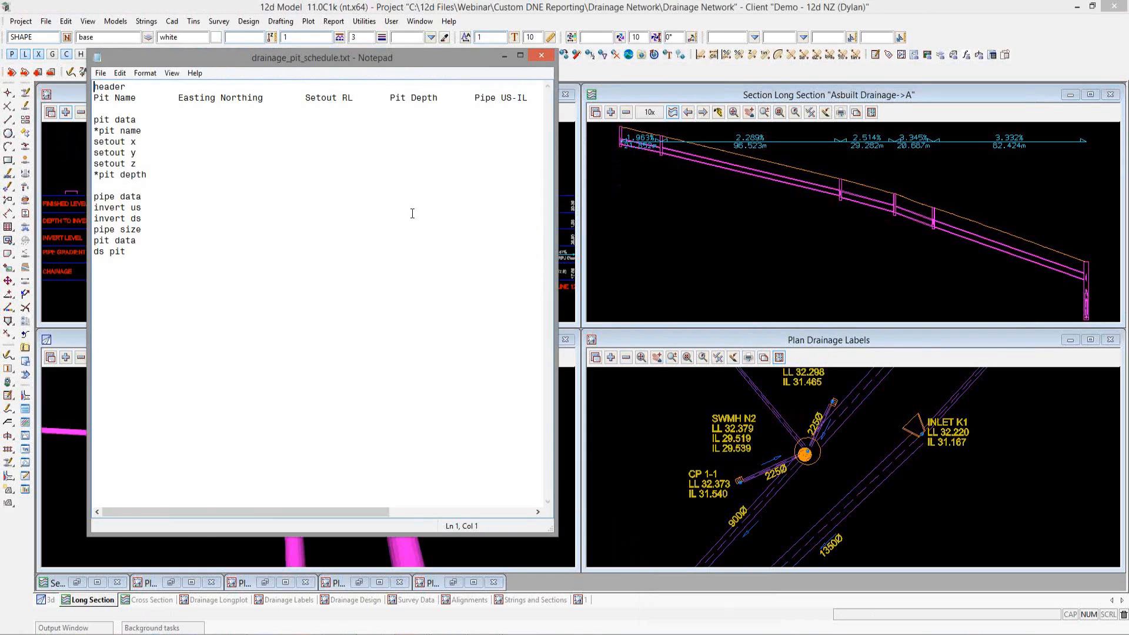
drag(408, 69, 877, 92)
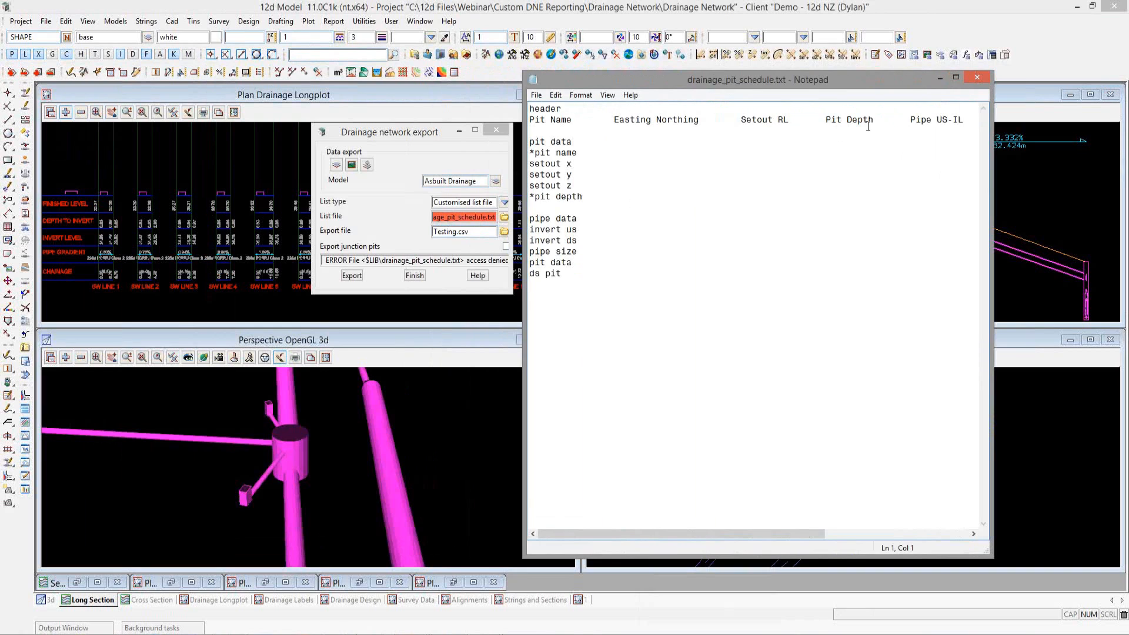
click(976, 78)
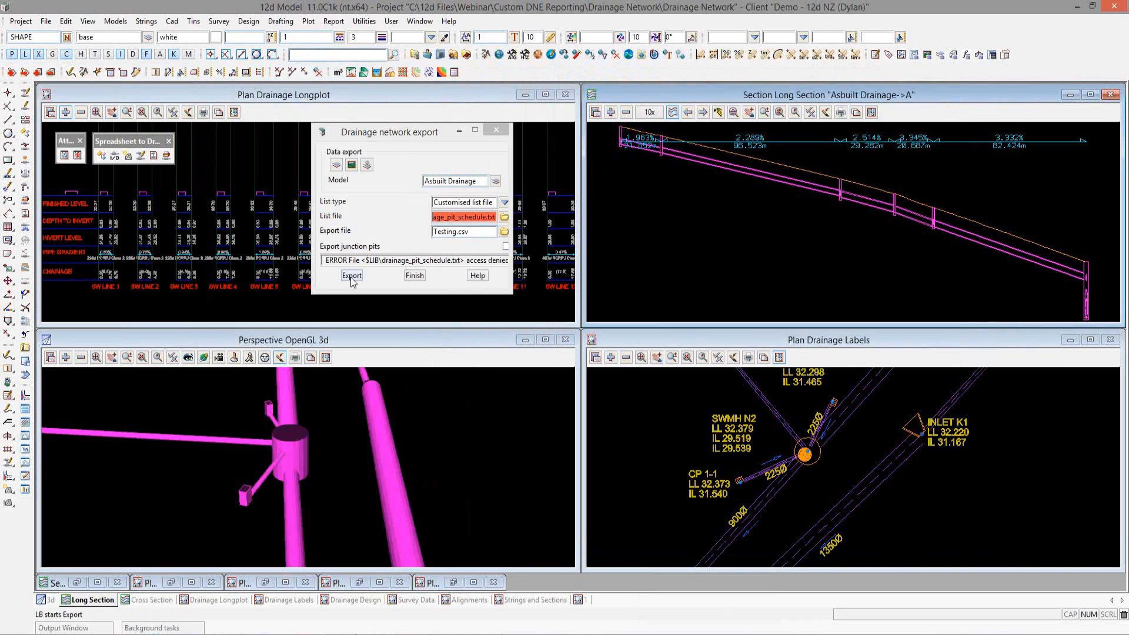
Step: Export the drainage network data over the existing Testing.csv, and open the file in Excel to examine its columns before closing it
click(352, 275)
click(532, 351)
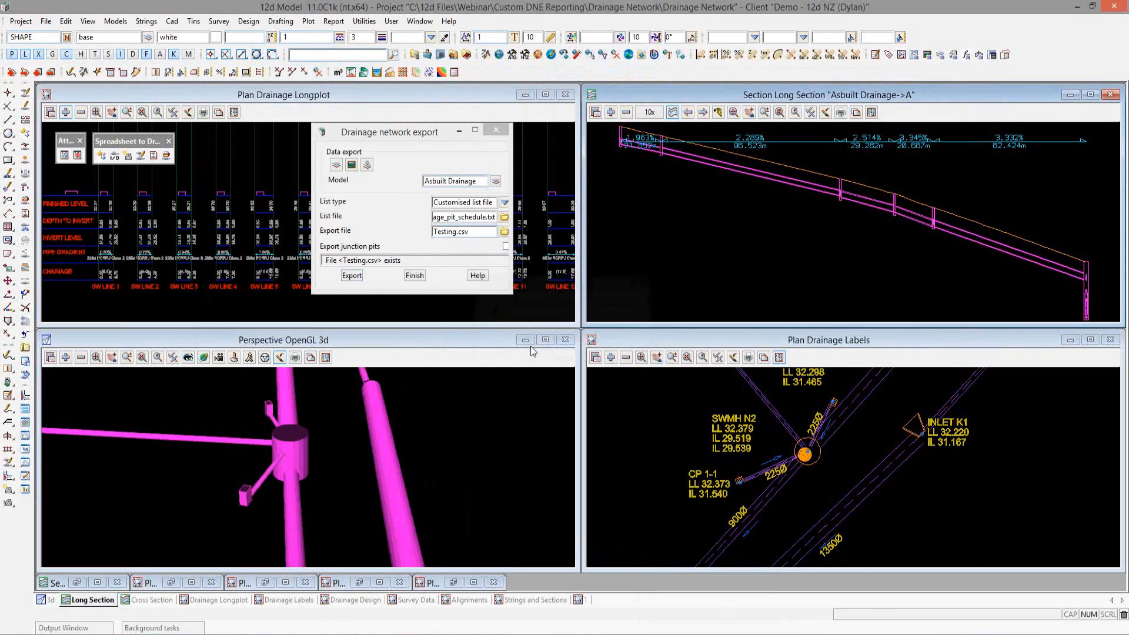
click(504, 233)
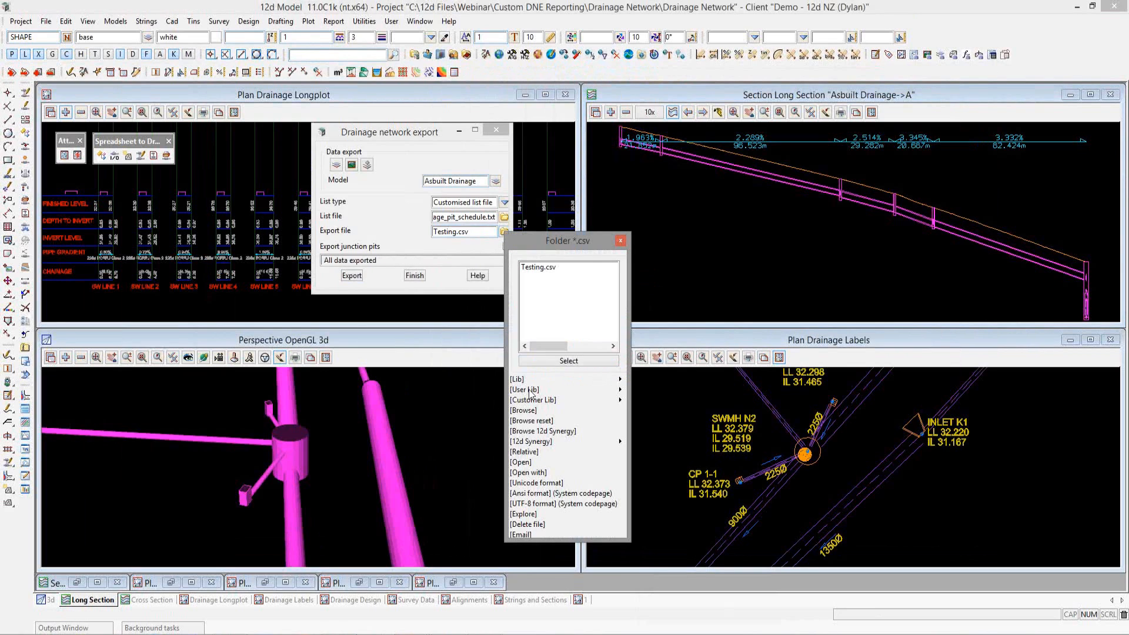
click(526, 462)
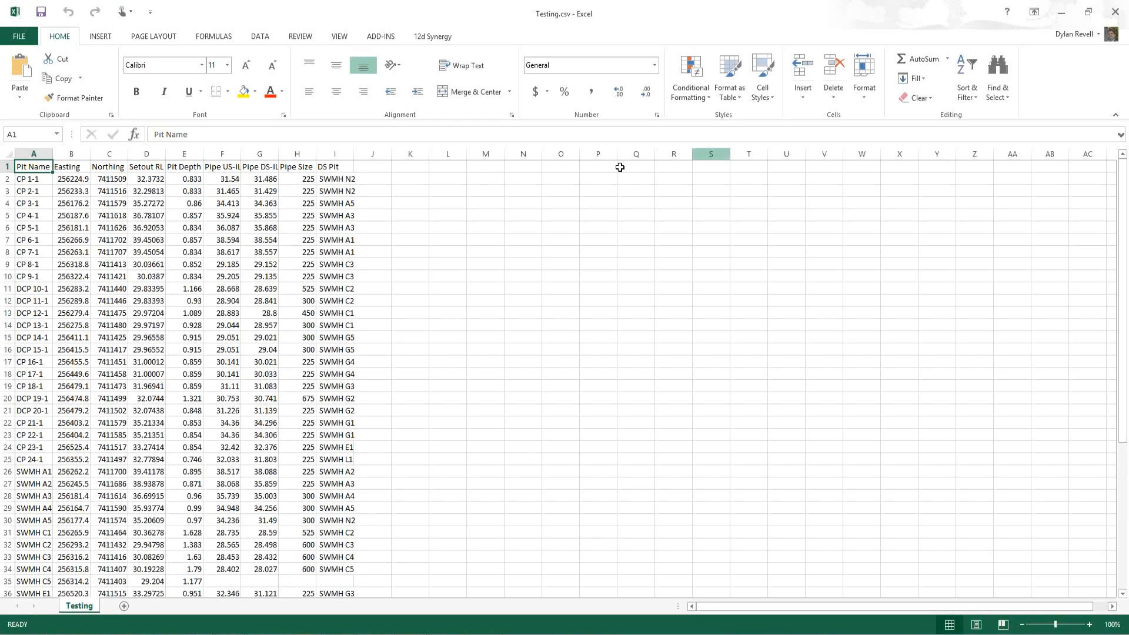
click(1109, 14)
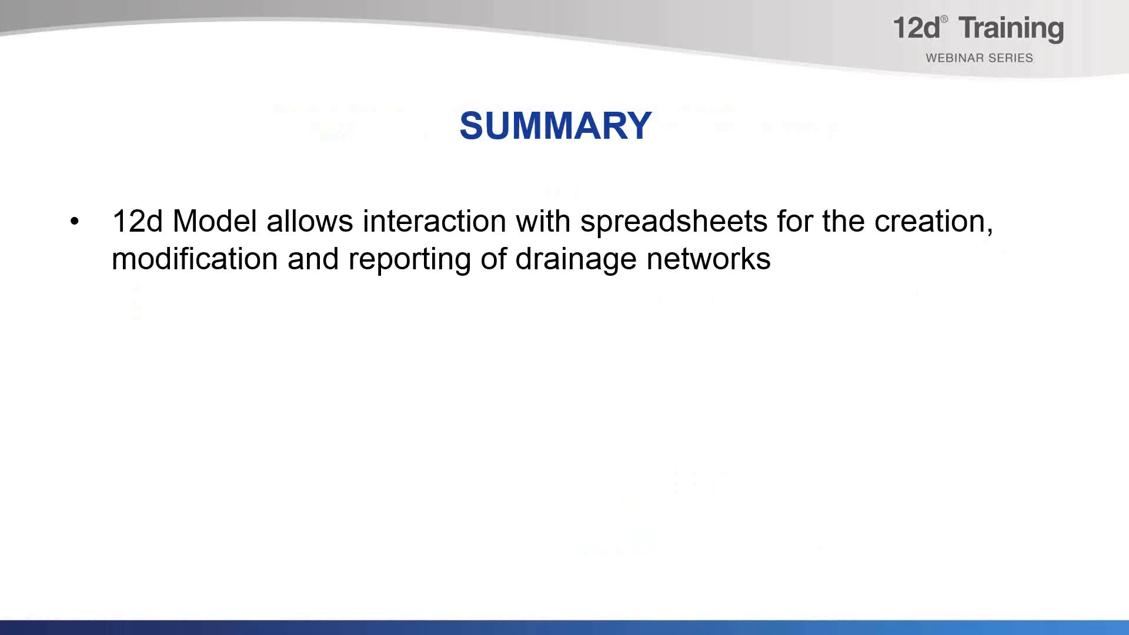
key(Right)
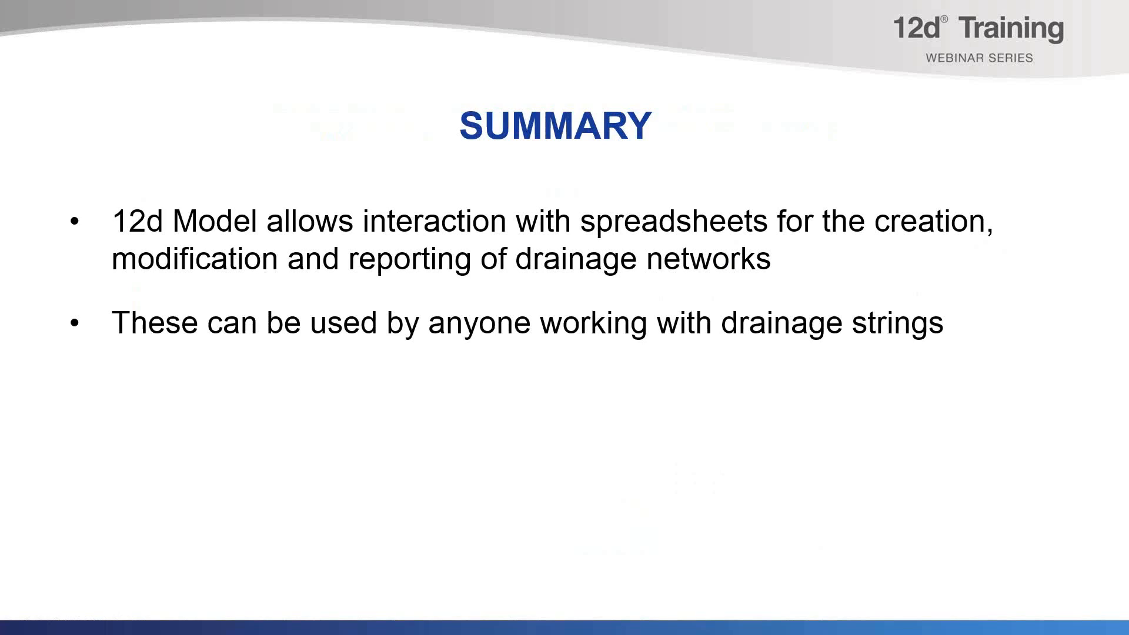
key(Right)
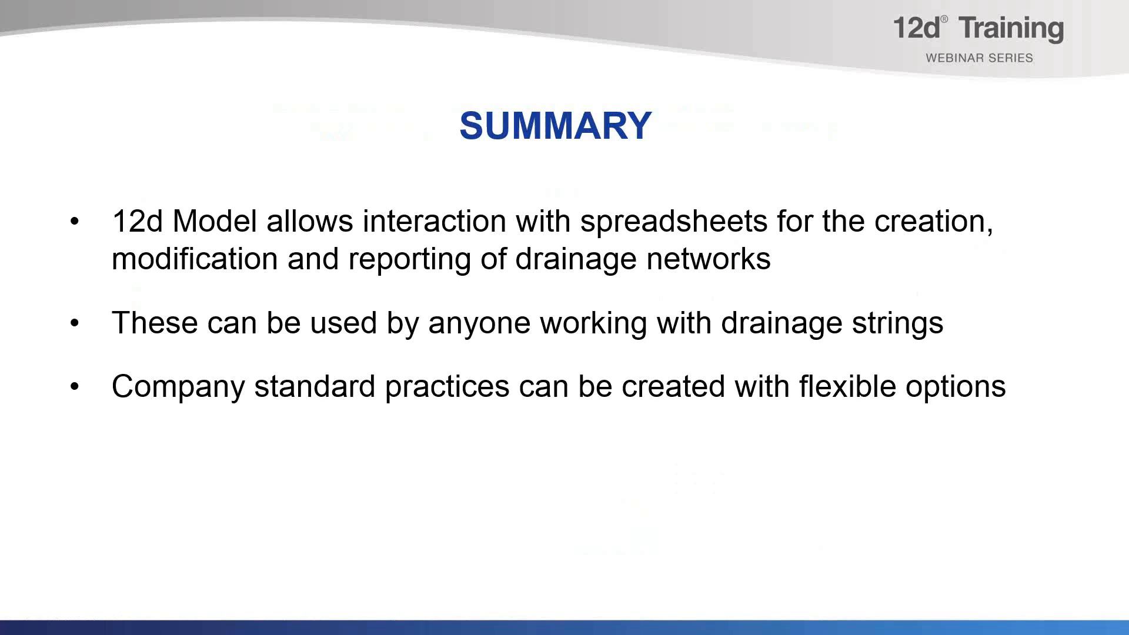
key(Right)
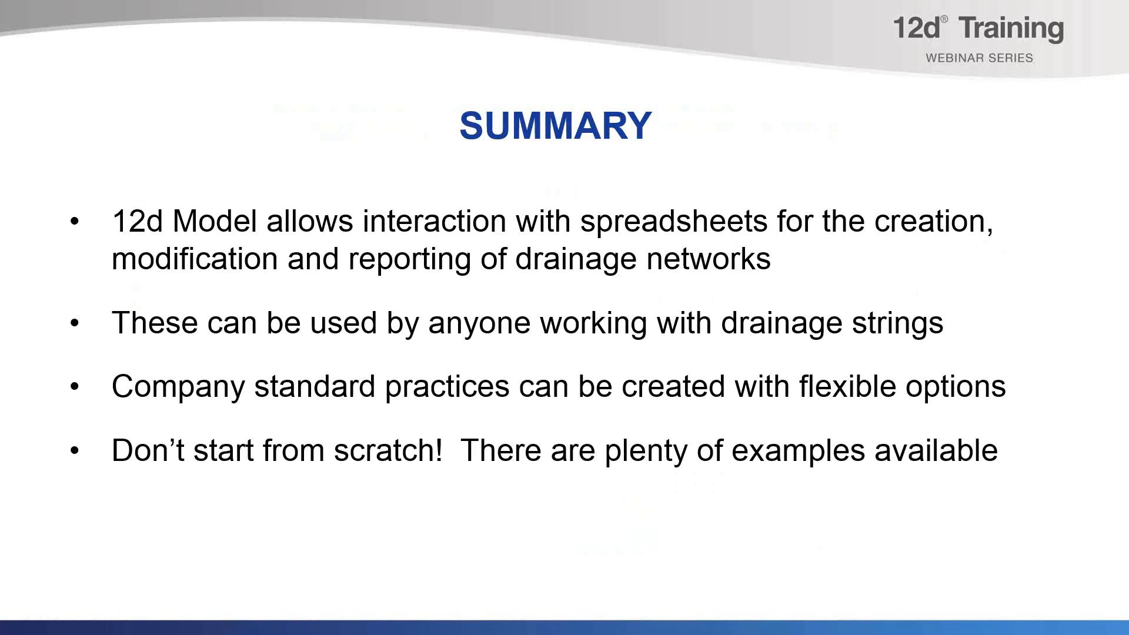